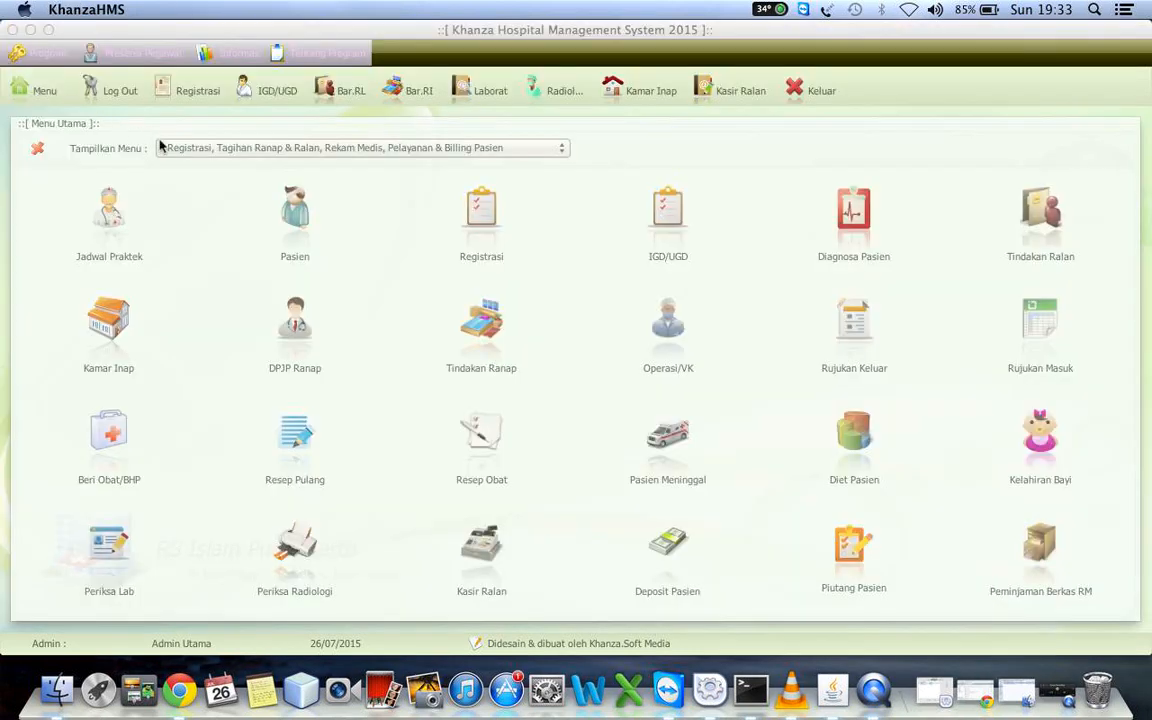
Open the patient registration module and start a new registration entry
left_click(168, 147)
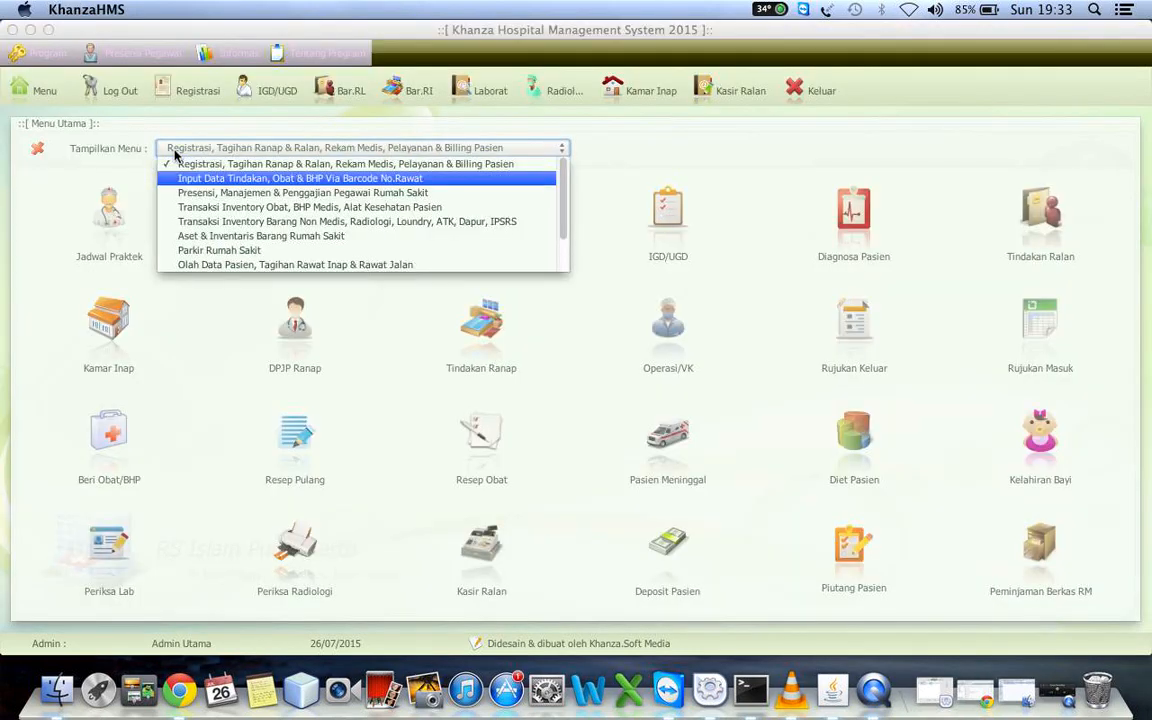
left_click(174, 152)
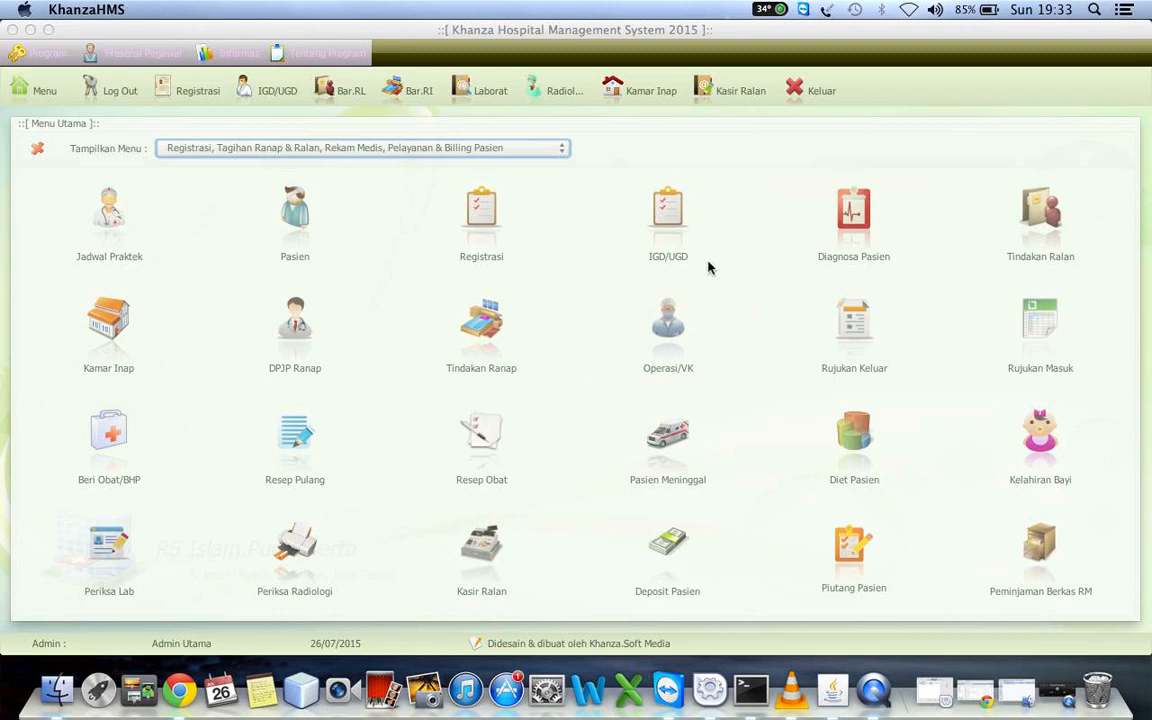
left_click(475, 215)
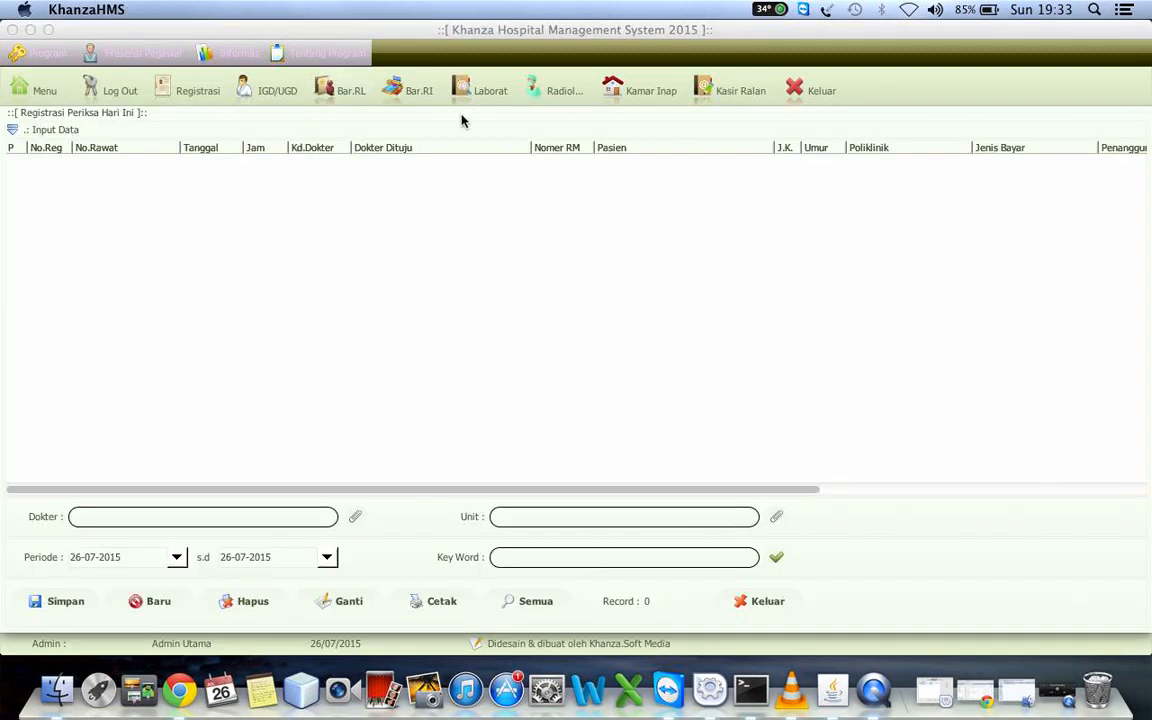
left_click(188, 92)
left_click(157, 602)
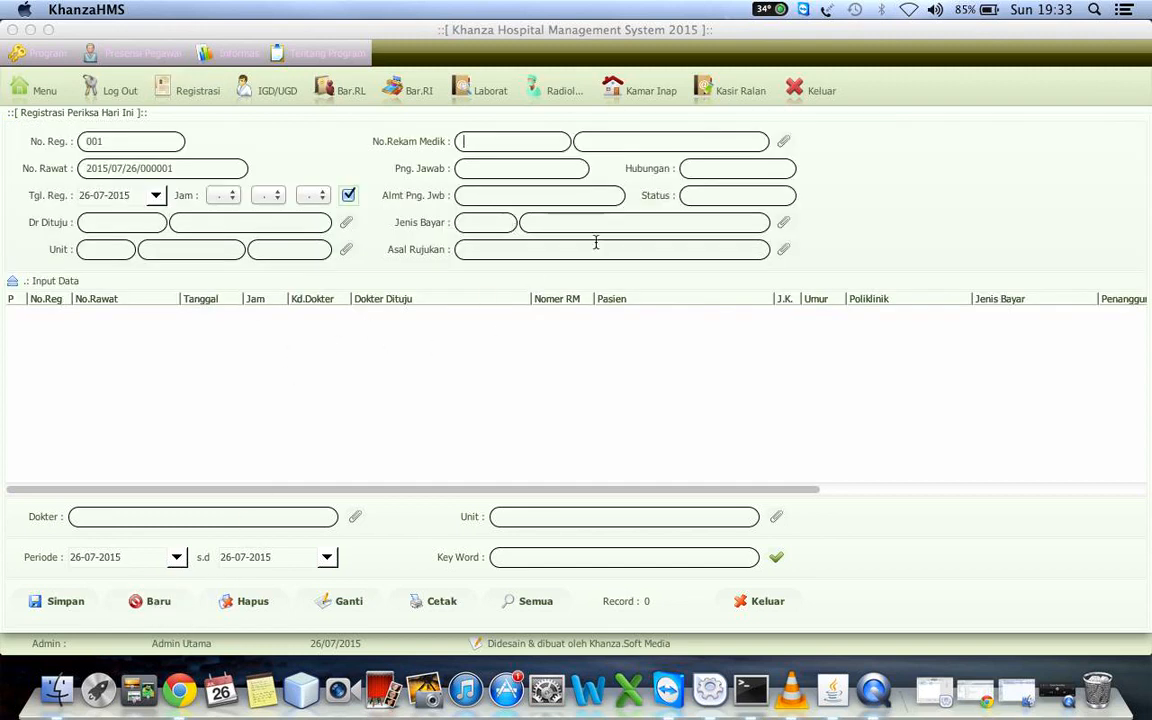
key("Up")
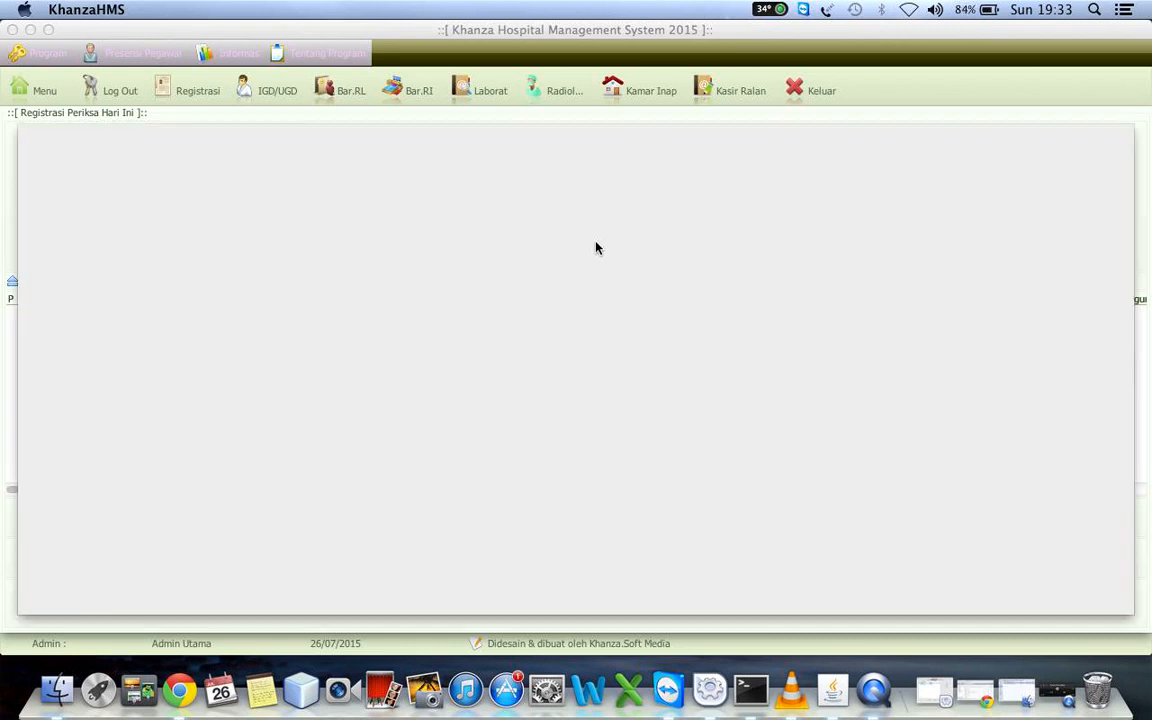
left_click(252, 147)
left_click(780, 582)
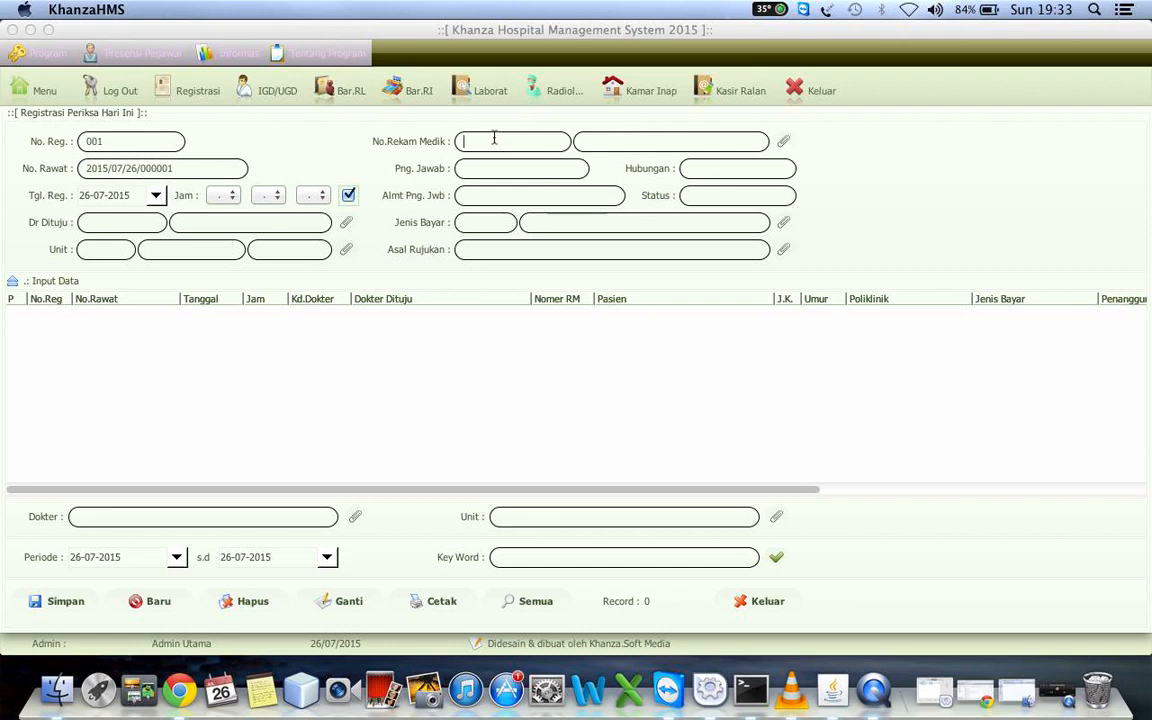
Open the patient data list for the registration's medical record number and collapse the patient entry form
left_click(484, 142)
key("Up")
left_click(150, 353)
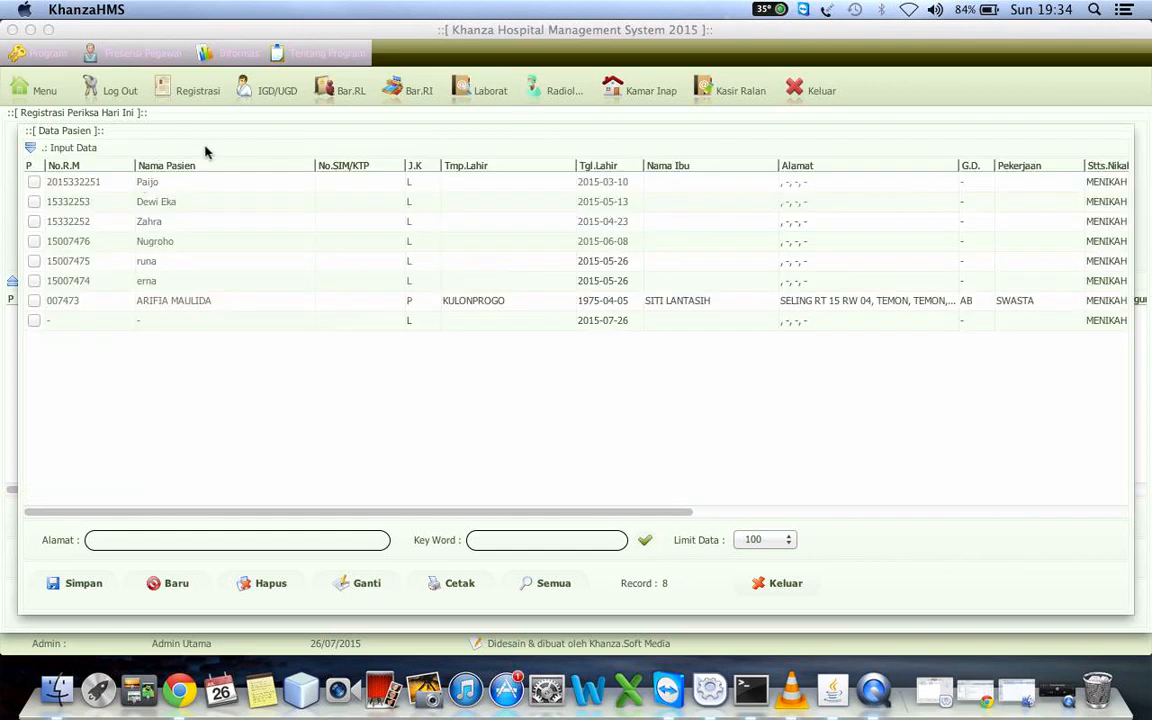
left_click(185, 148)
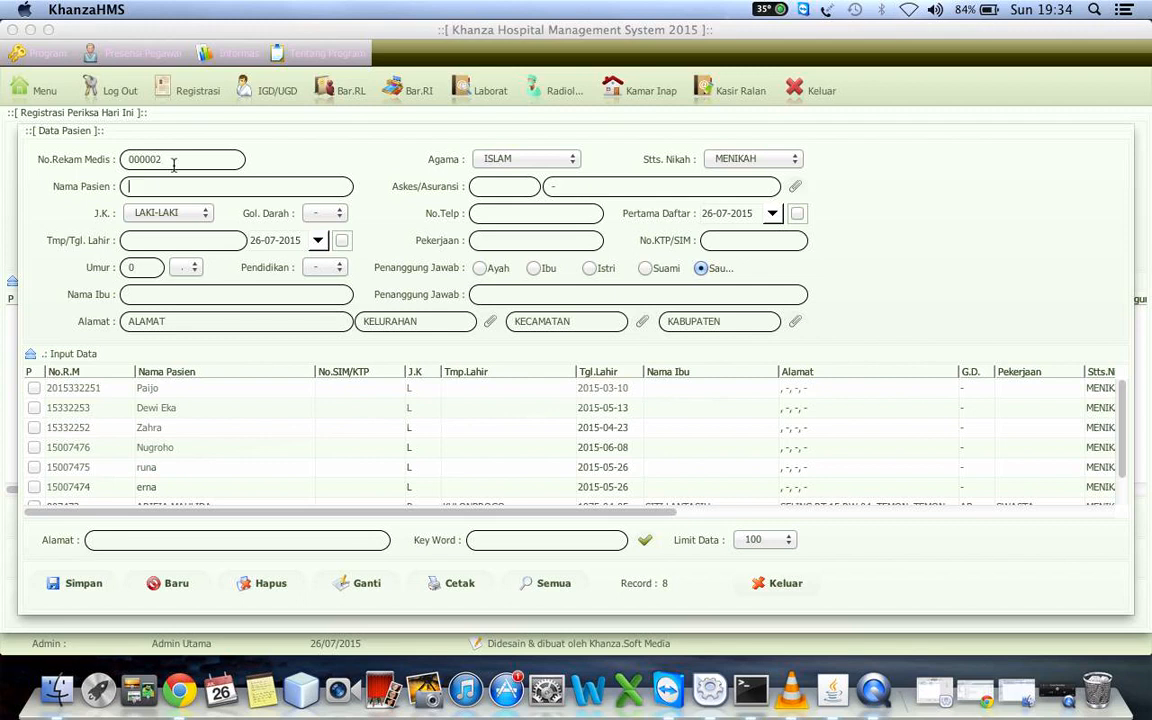
left_click(201, 354)
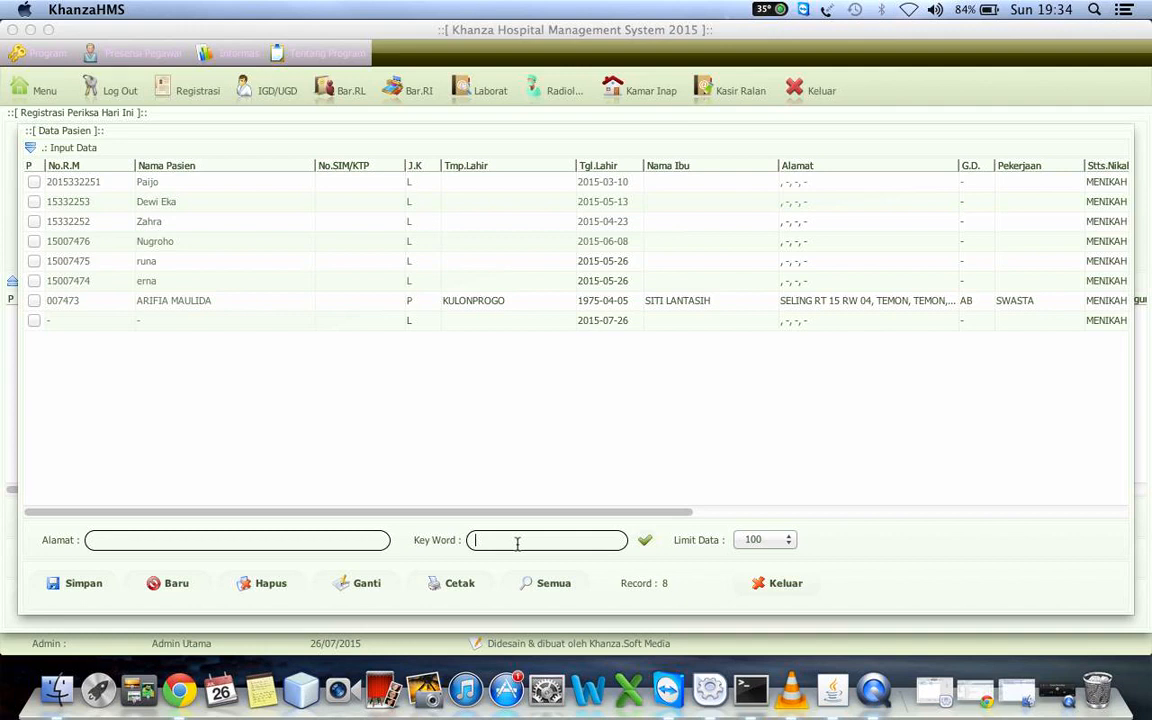
Search the patient list by the existing patient's first name and choose that patient for the registration
type("arifia")
key("Return")
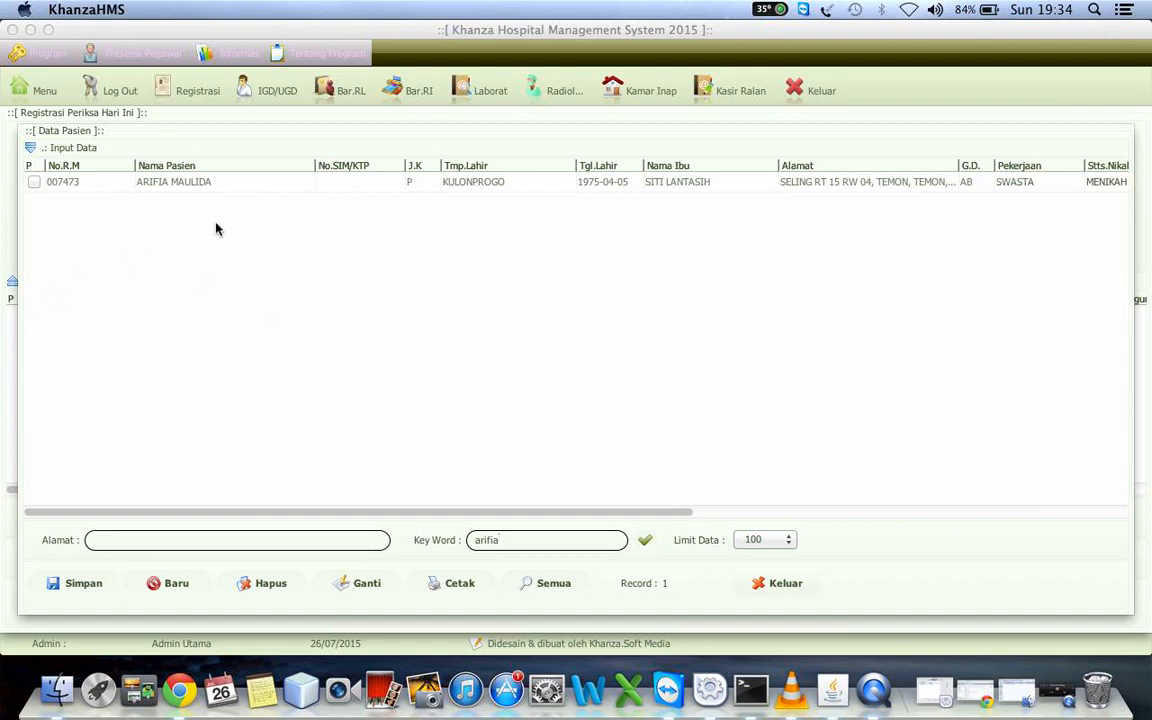
left_click(185, 186)
double_click(185, 186)
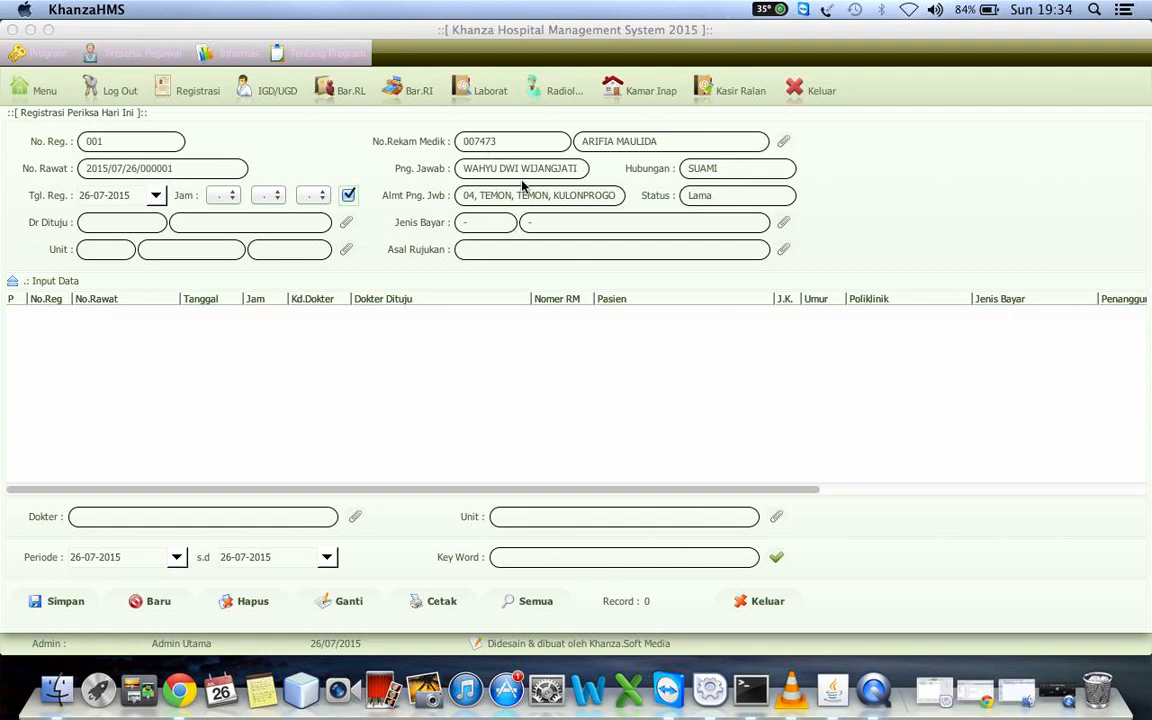
Choose the second doctor in the doctor list as the registration's attending doctor
left_click(346, 222)
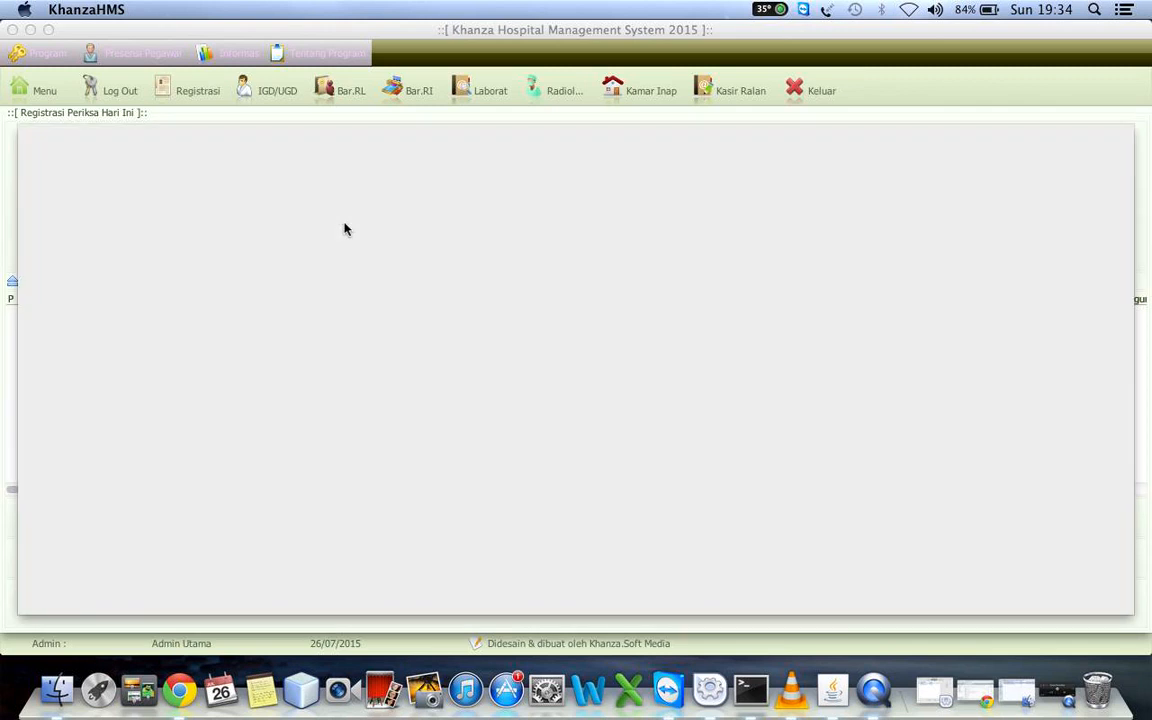
left_click(182, 185)
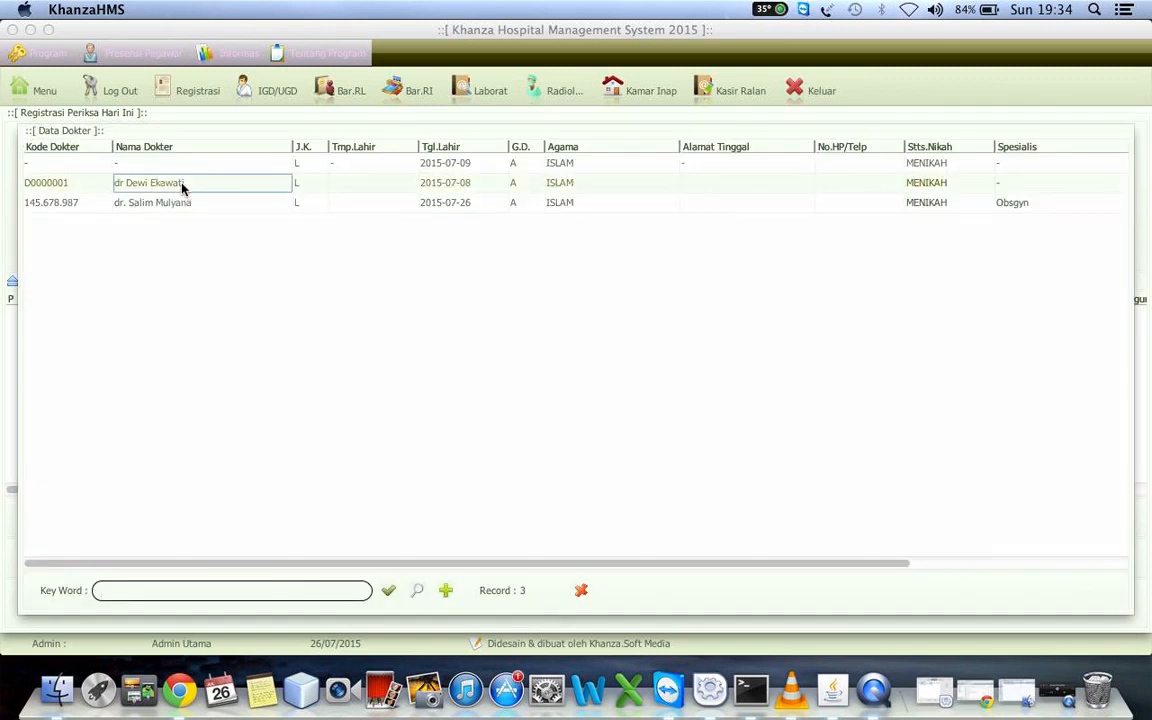
double_click(182, 185)
Set the registration's unit to Poli Kebidanan
left_click(348, 250)
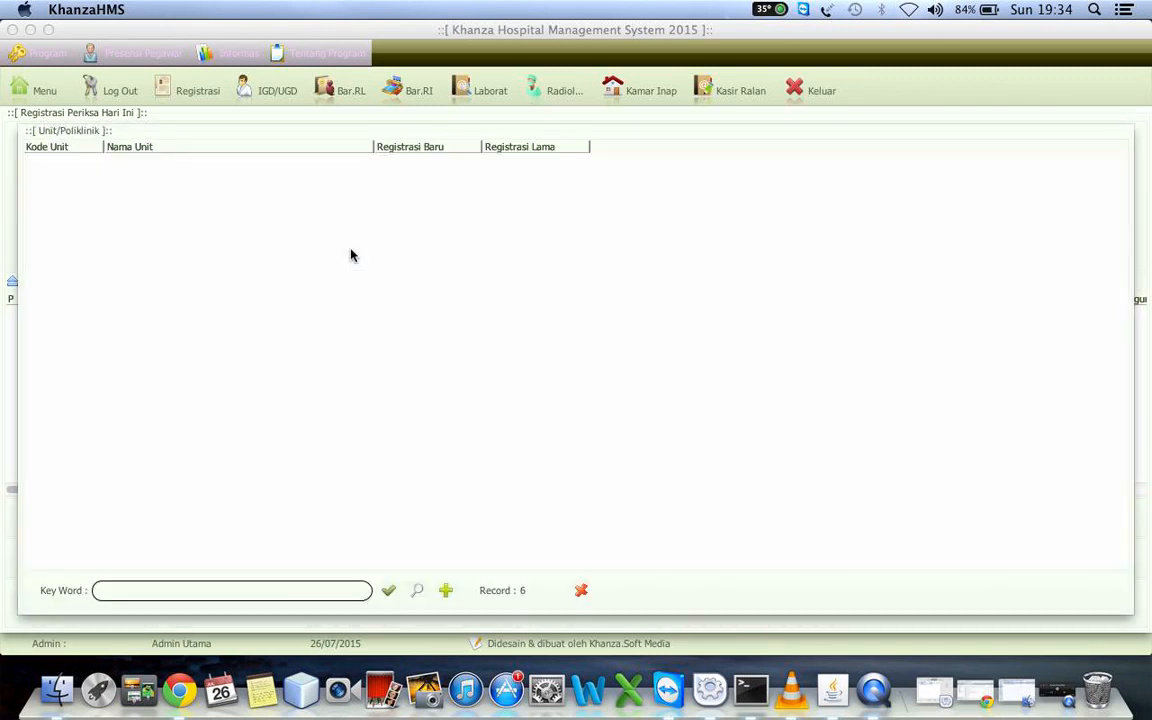
left_click(165, 198)
double_click(165, 198)
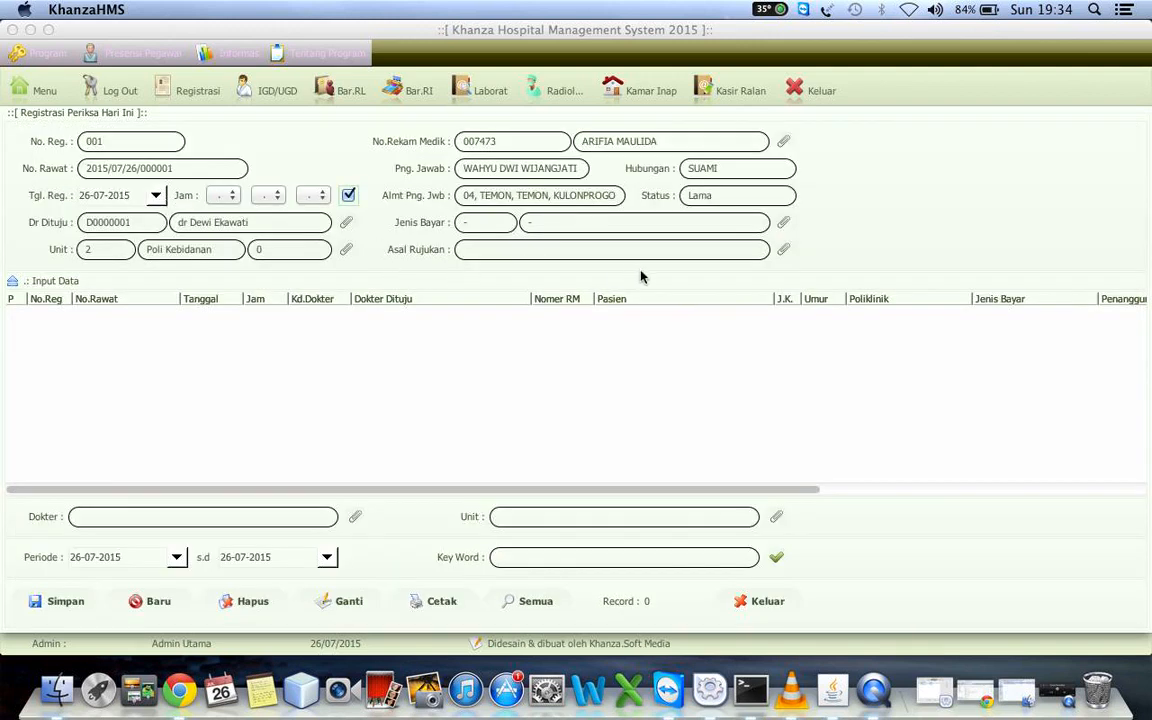
Set the registration's unit to Poli Spesialis Obsgyn and save the registration
left_click(346, 249)
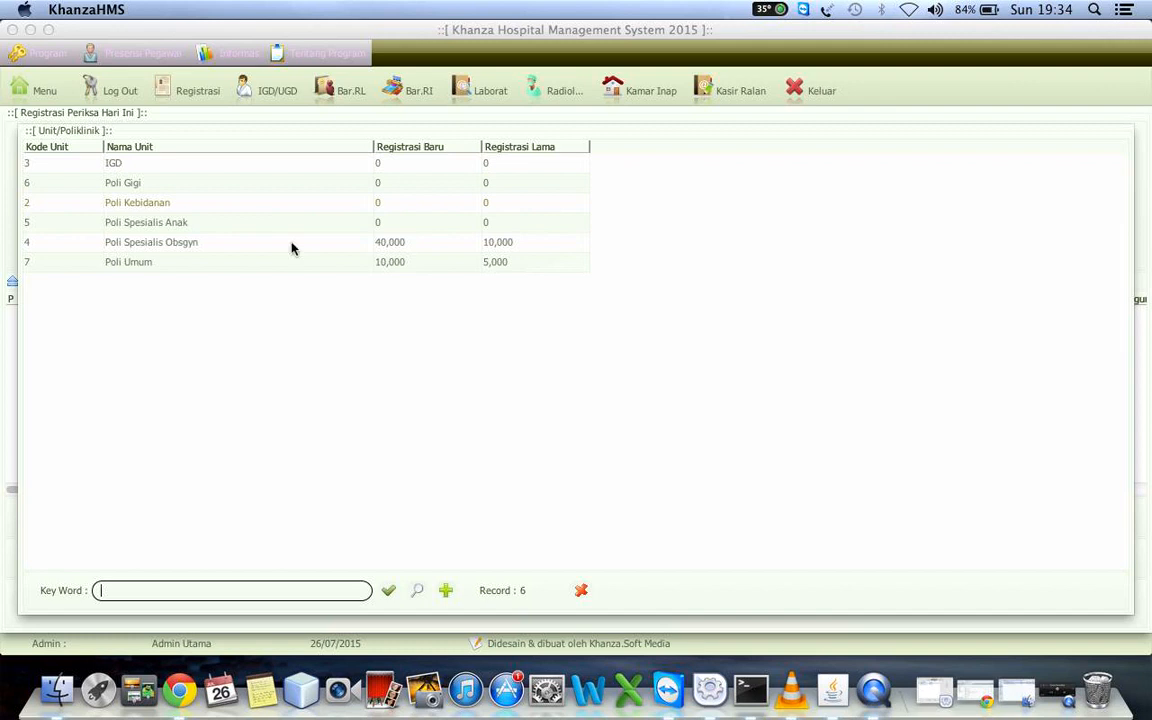
left_click(181, 241)
double_click(181, 241)
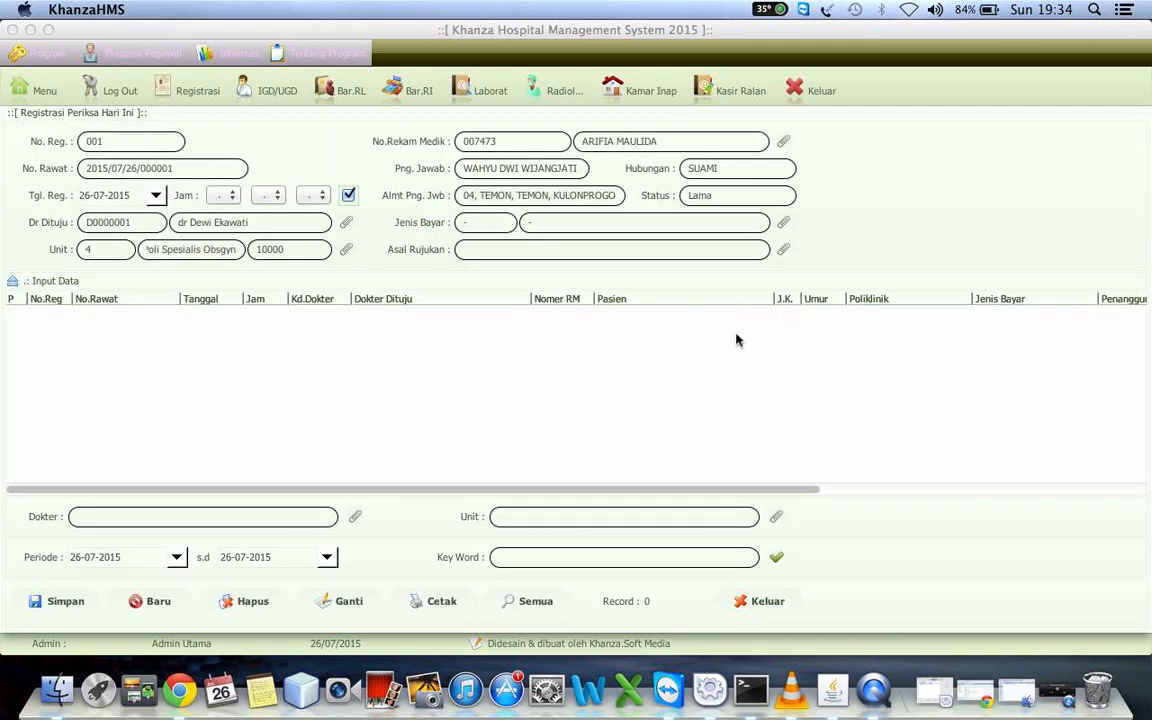
left_click(504, 249)
left_click(55, 602)
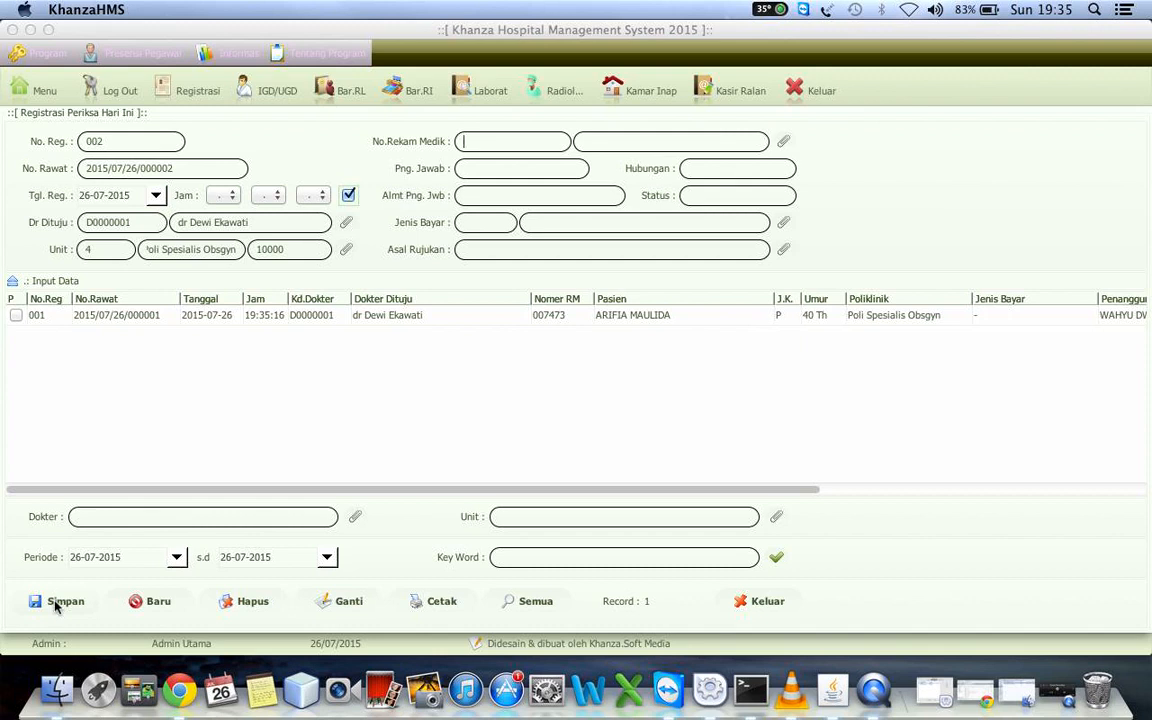
Open the patient data for another registration, start a blank patient entry and list all patients
key("Up")
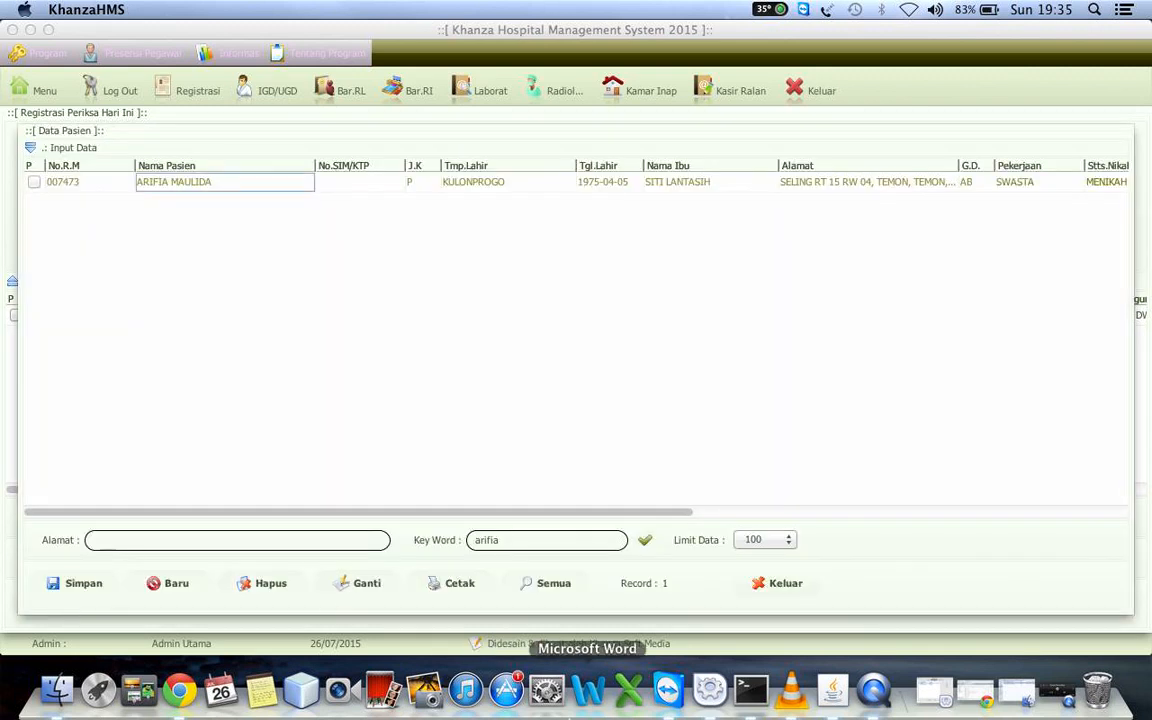
left_click(126, 138)
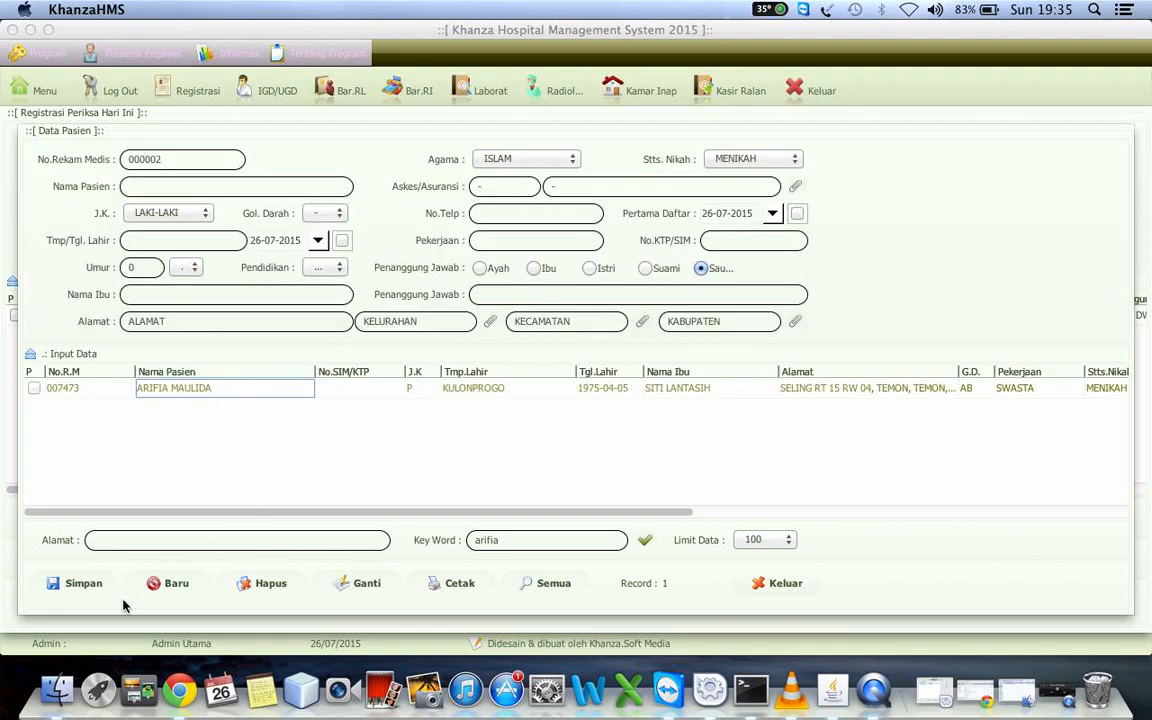
left_click(182, 584)
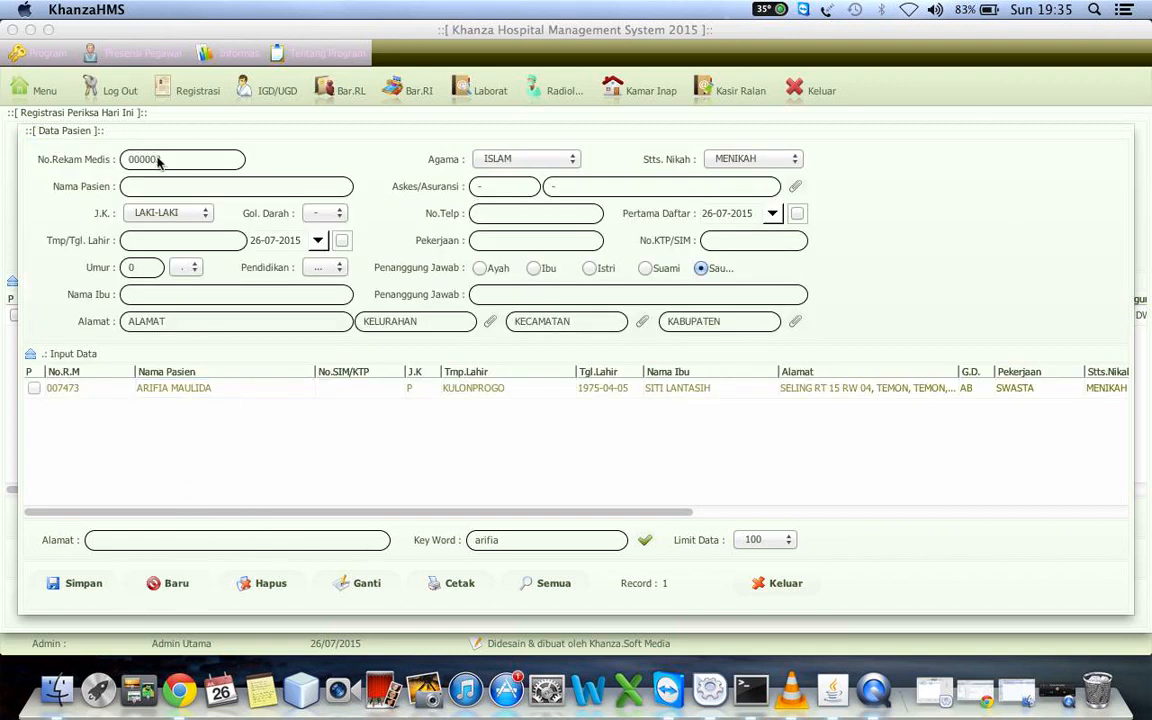
left_click(203, 189)
left_click(515, 584)
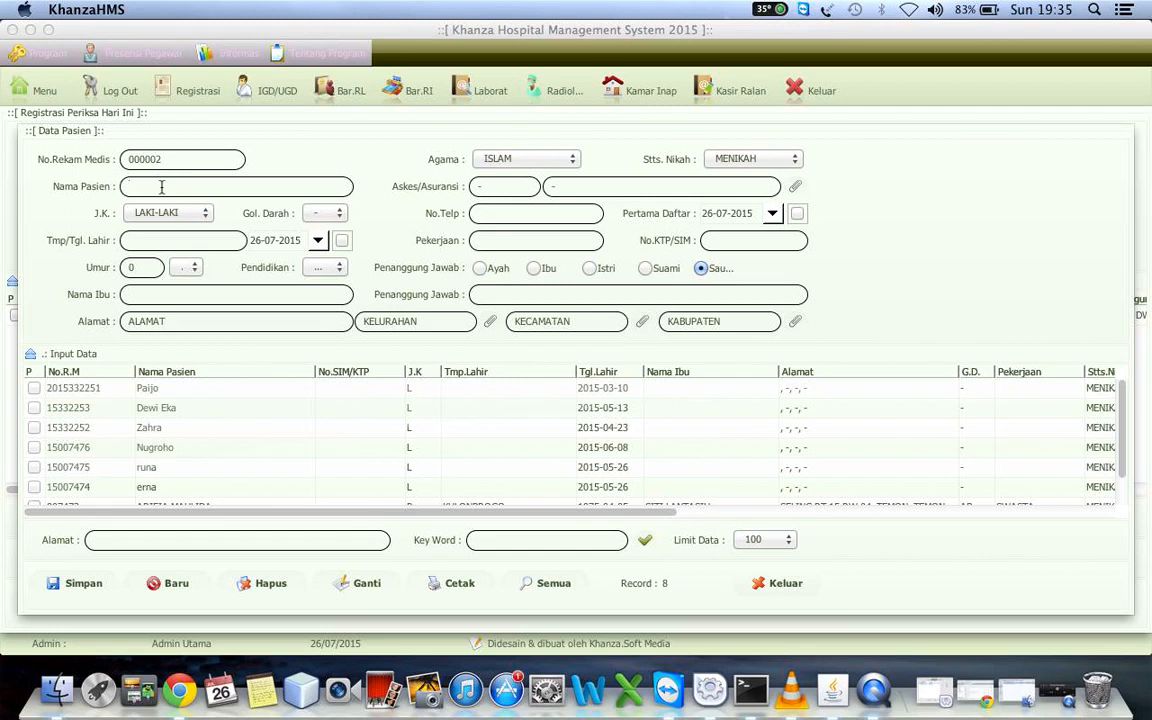
Enter the new patient's full name
type("Mas")
key("BackSpace")
key("BackSpace")
key("BackSpace")
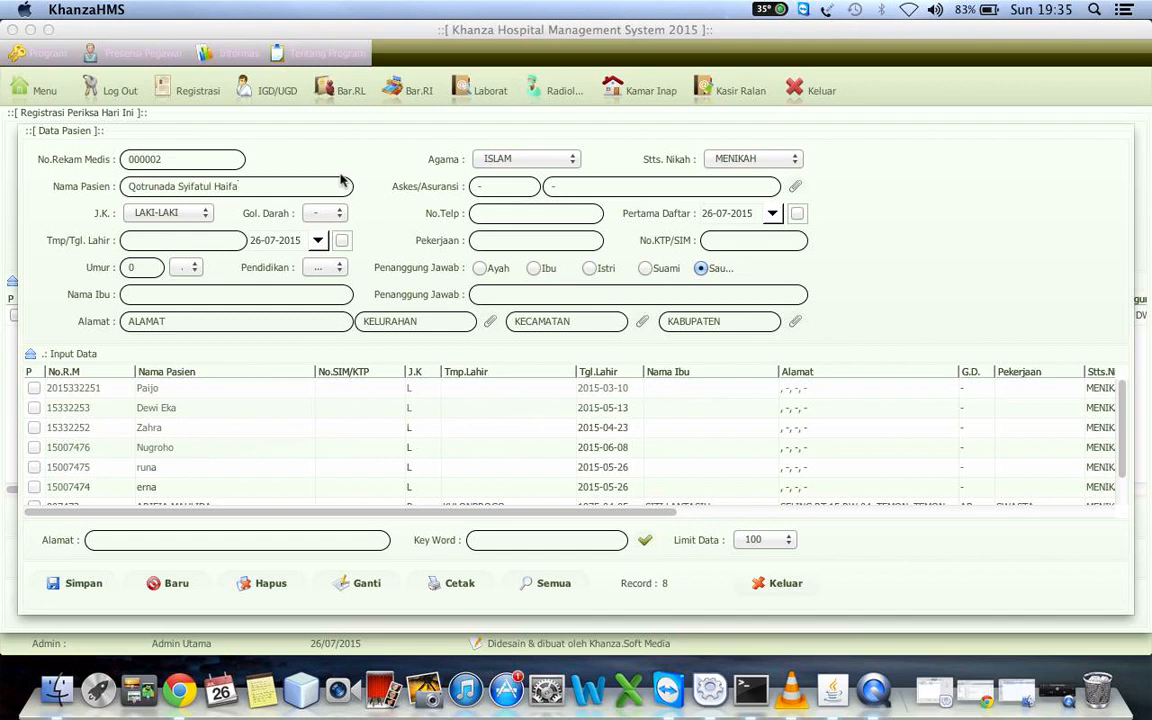
key("Tab")
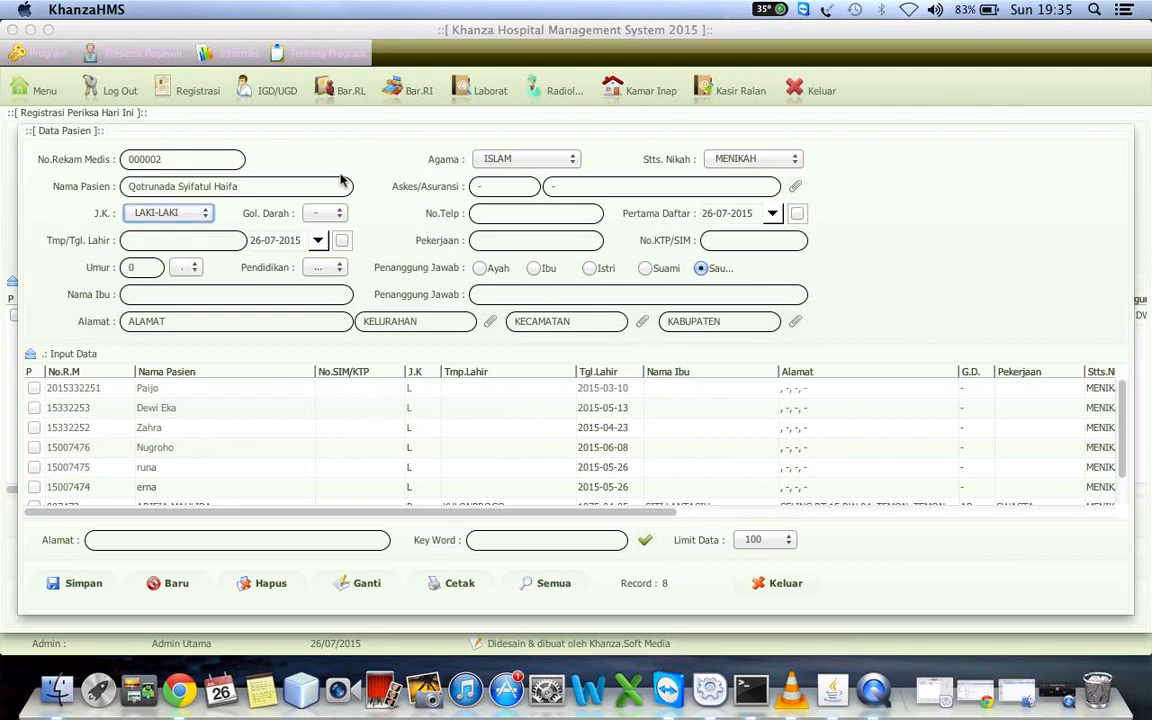
Set the new patient's gender to PEREMPUAN
left_click(142, 213)
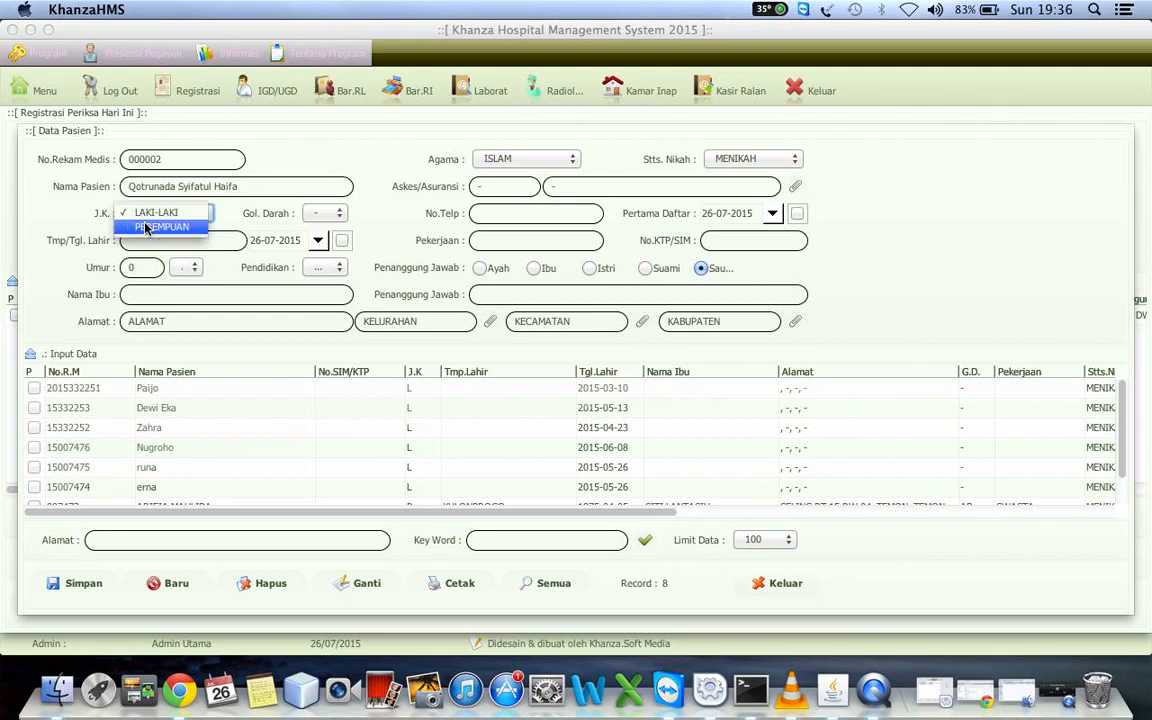
left_click(148, 227)
left_click(179, 159)
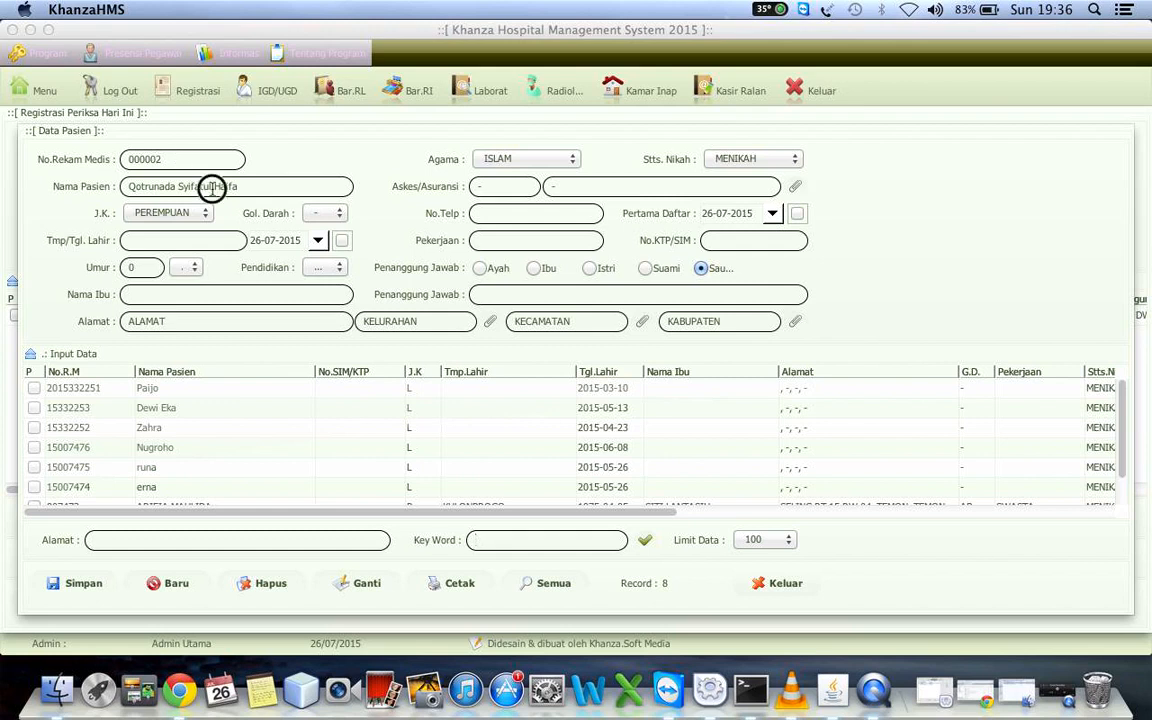
left_click(257, 186)
Enter the mother's name and set the patient's responsible person to Ibu
left_click(166, 241)
left_click(308, 295)
type("hma")
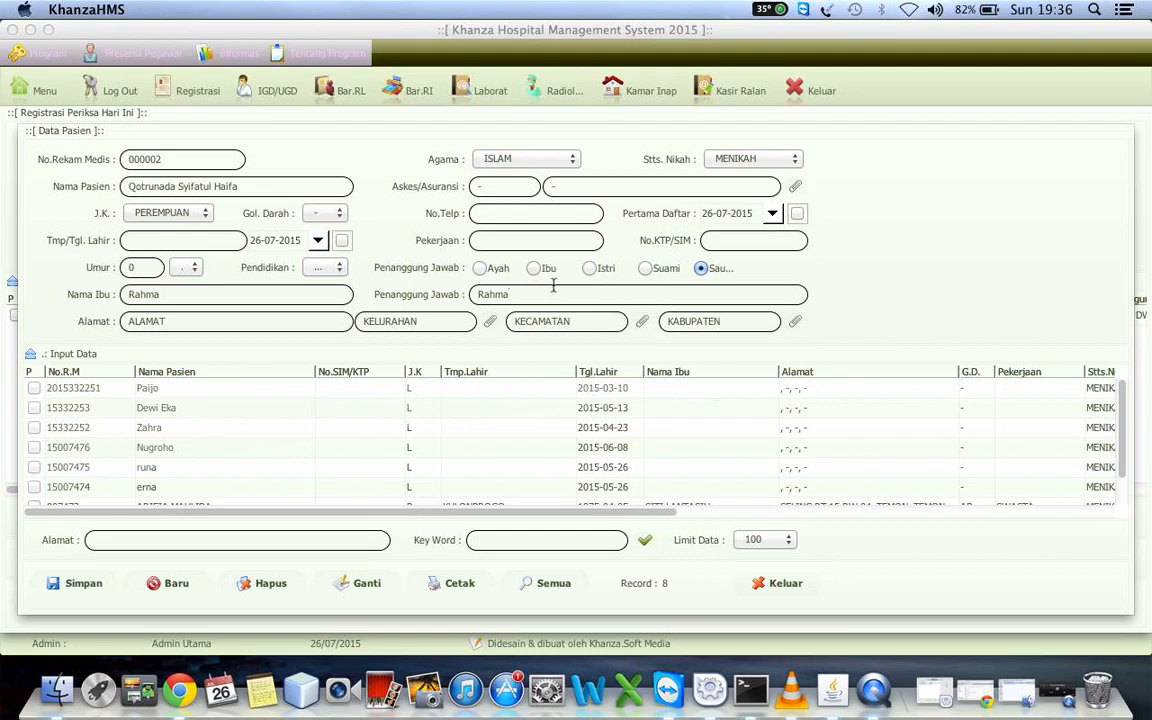
left_click(534, 270)
Fill in the patient's address with village, district and regency, and save the new patient record
left_click(278, 321)
type("GUWOSARI")
left_click(392, 321)
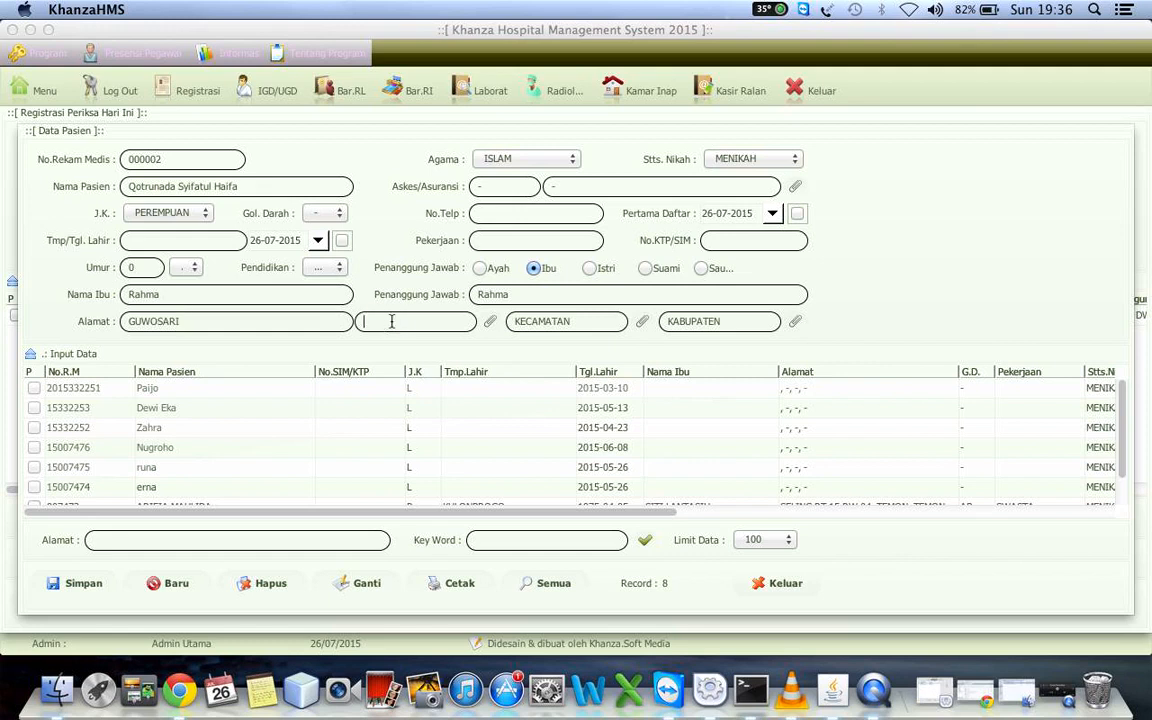
type("PAJANGAN")
left_click(543, 323)
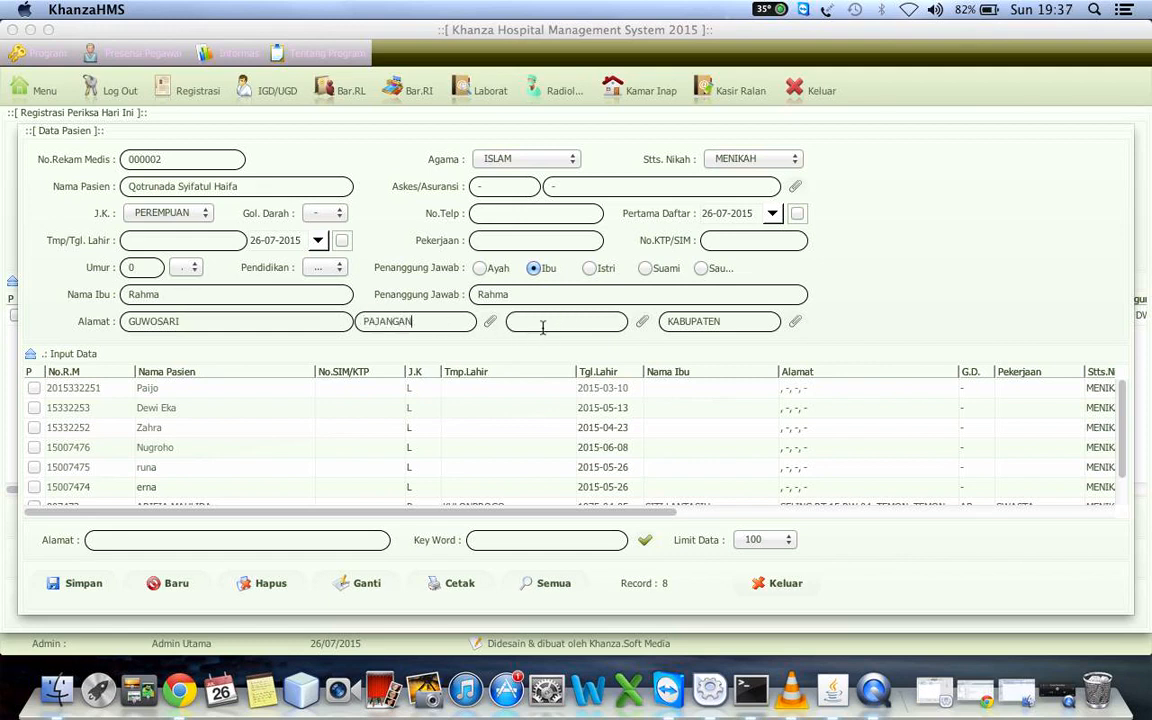
type("PAJANGAN")
left_click(698, 323)
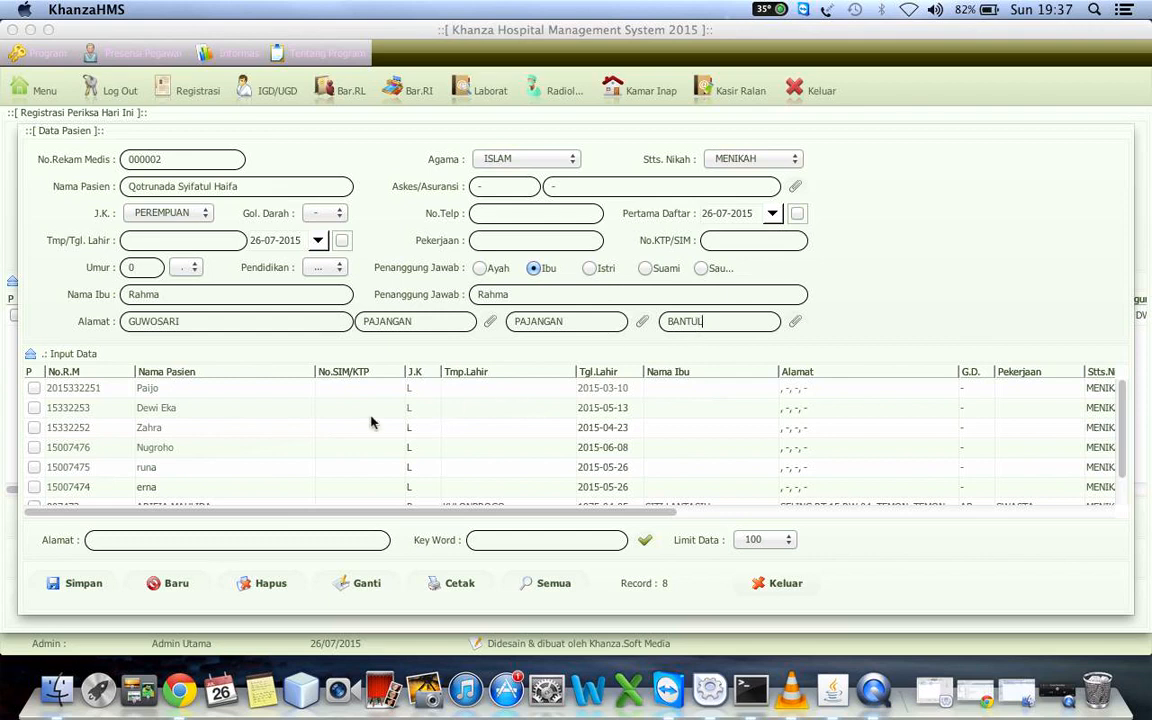
left_click(84, 585)
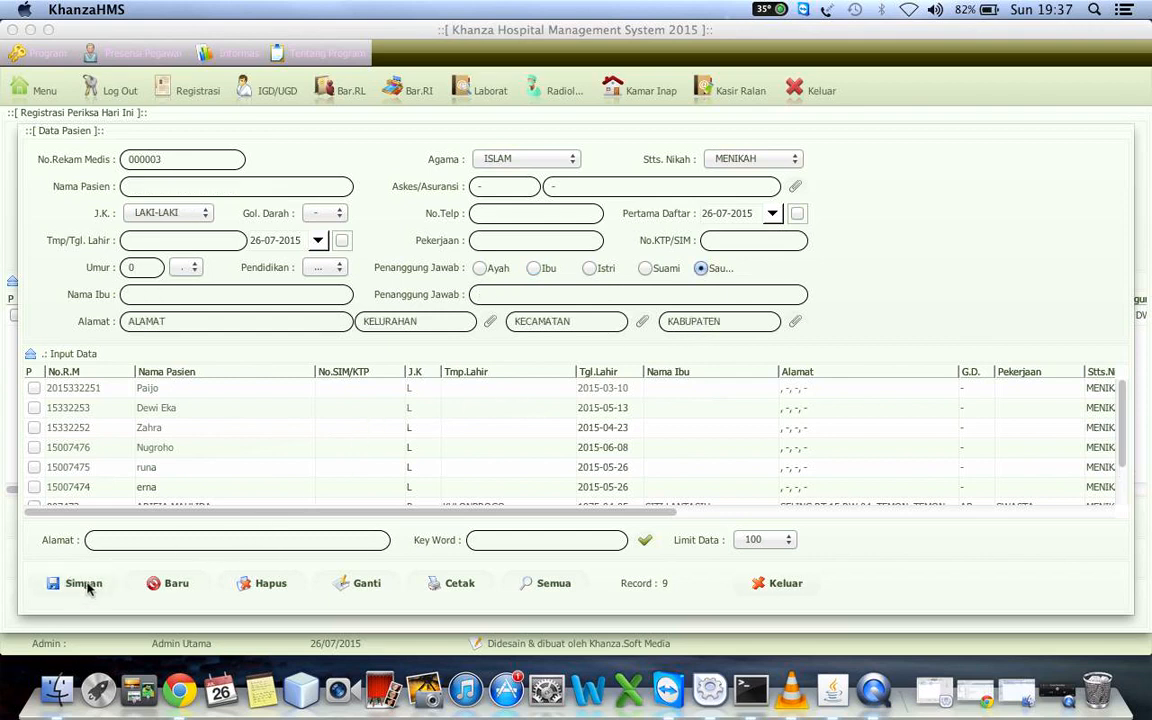
Find the new patient by the beginning of the name and save a registration for that record
left_click(544, 542)
key("Return")
left_click(232, 389)
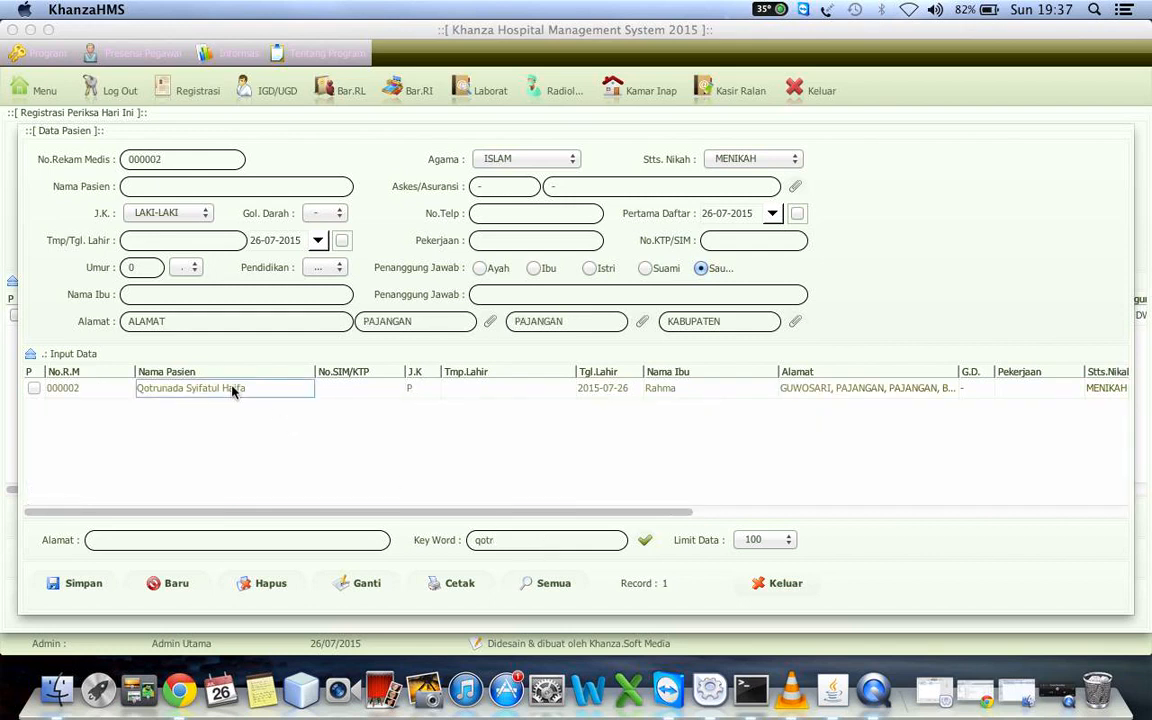
double_click(232, 389)
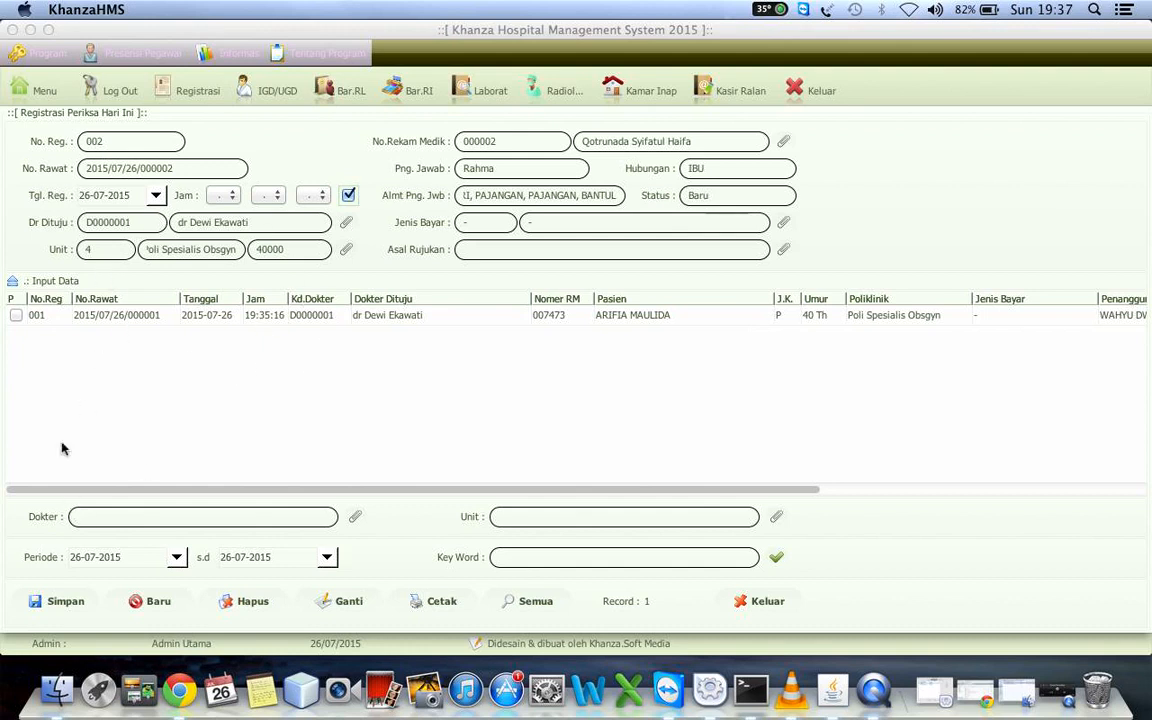
left_click(60, 603)
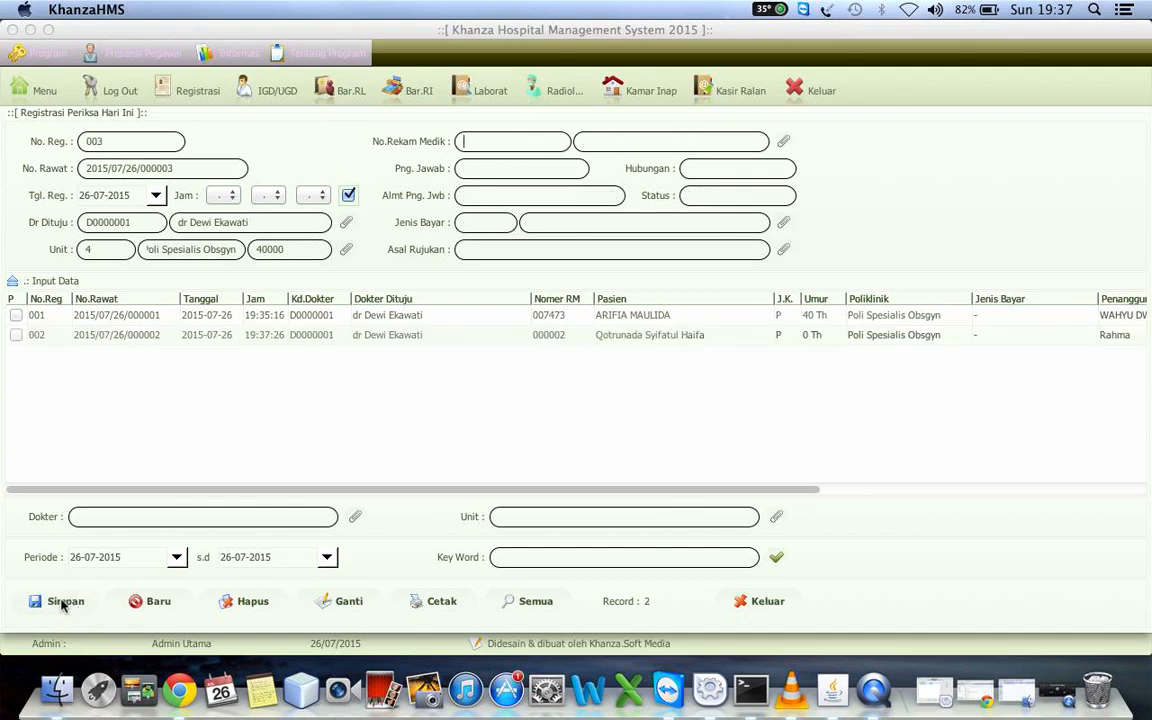
List all patient records and preview the front treatment card (Kartu Berobat Depan) of the patient in the third row
key("Up")
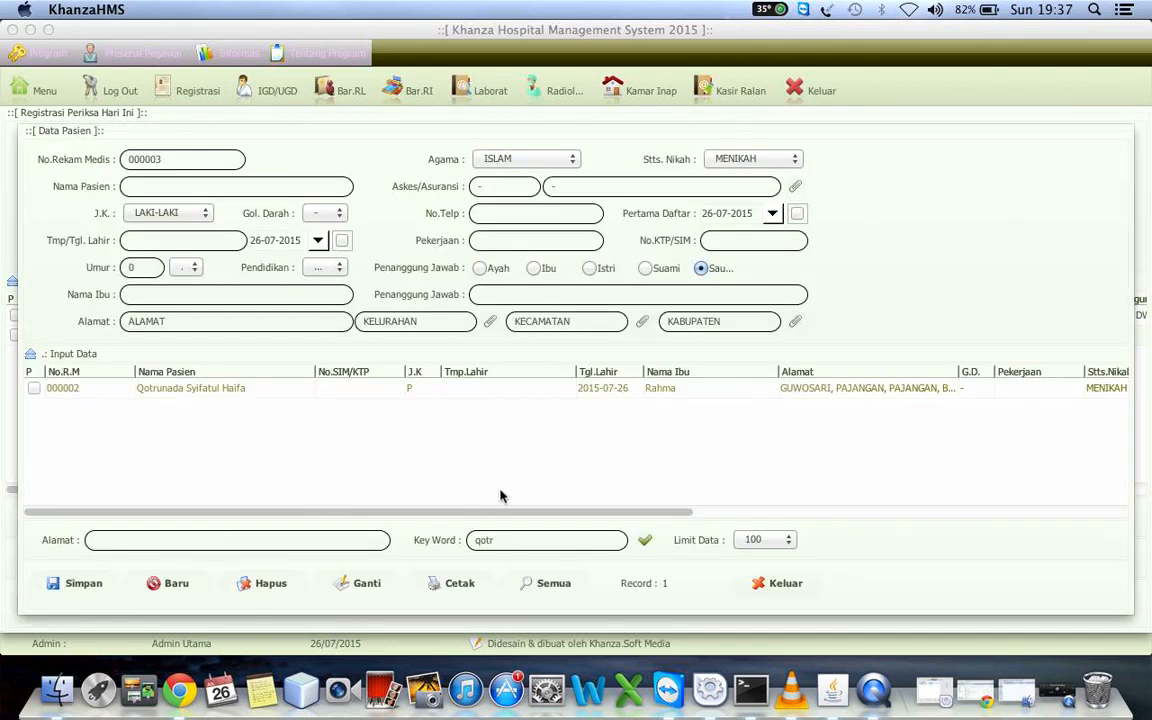
left_click(568, 584)
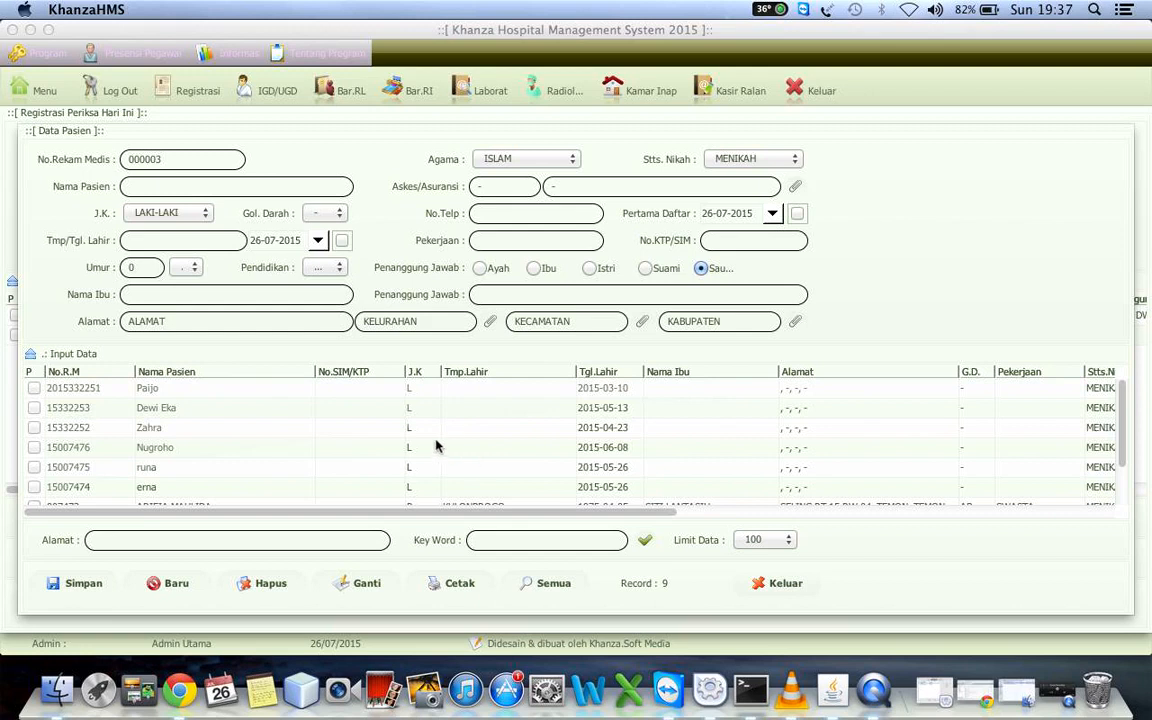
left_click(306, 425)
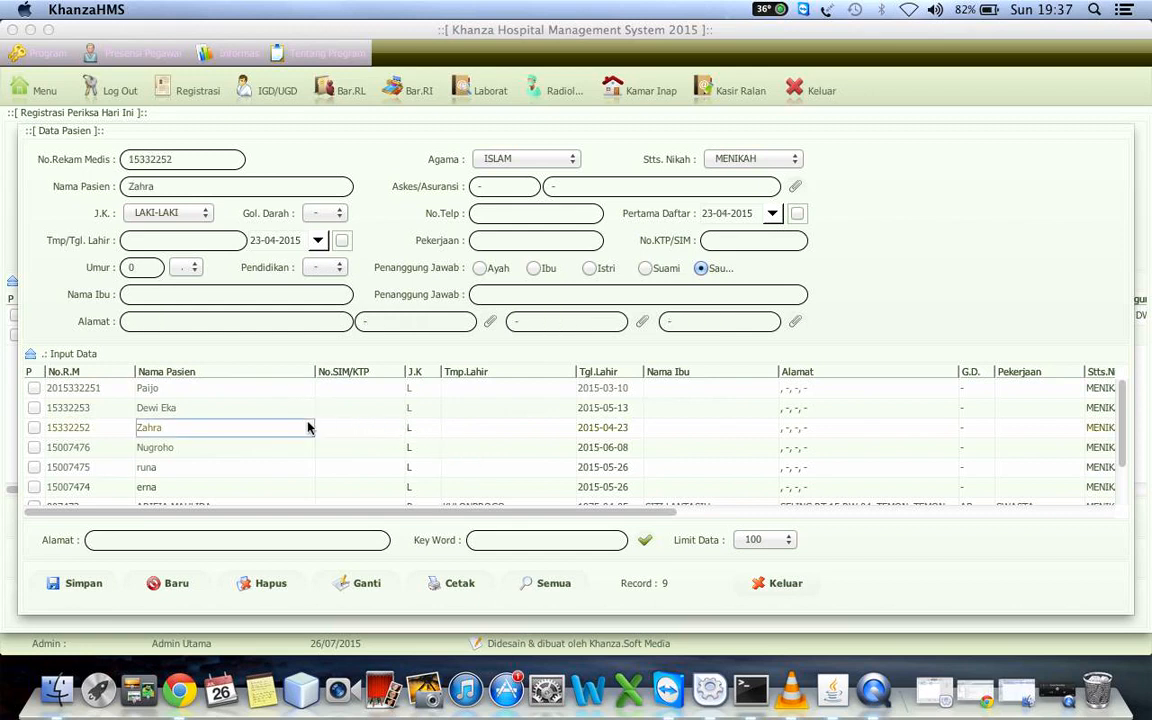
right_click(188, 424)
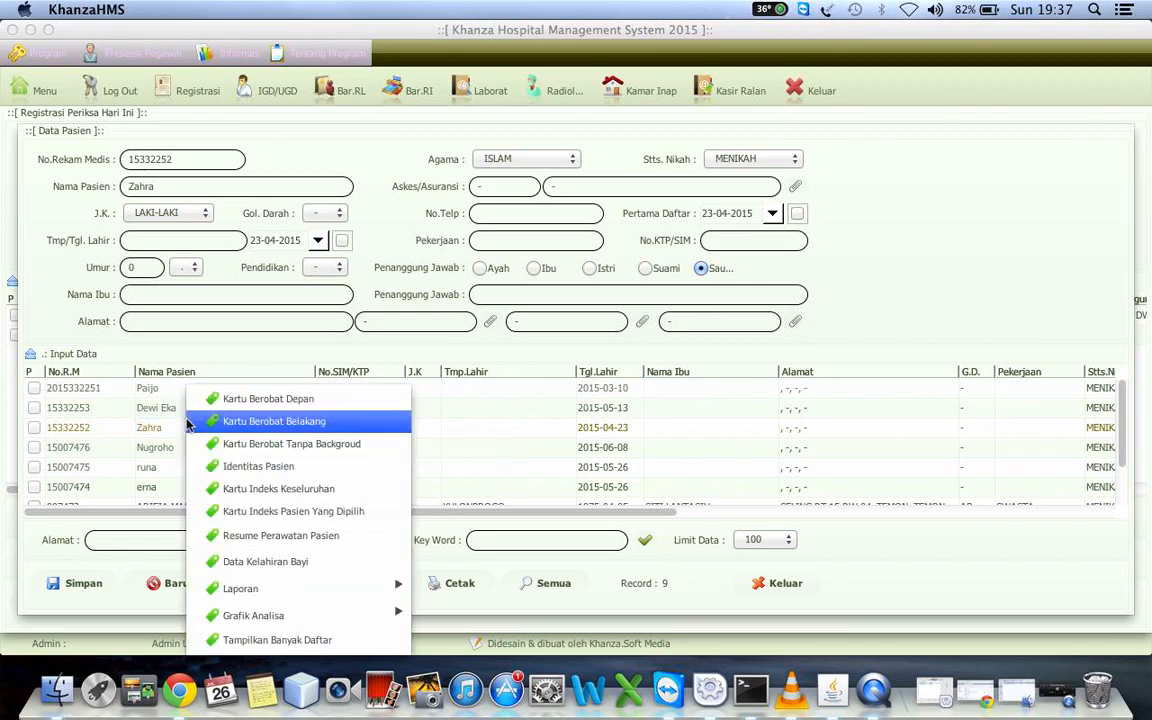
left_click(155, 428)
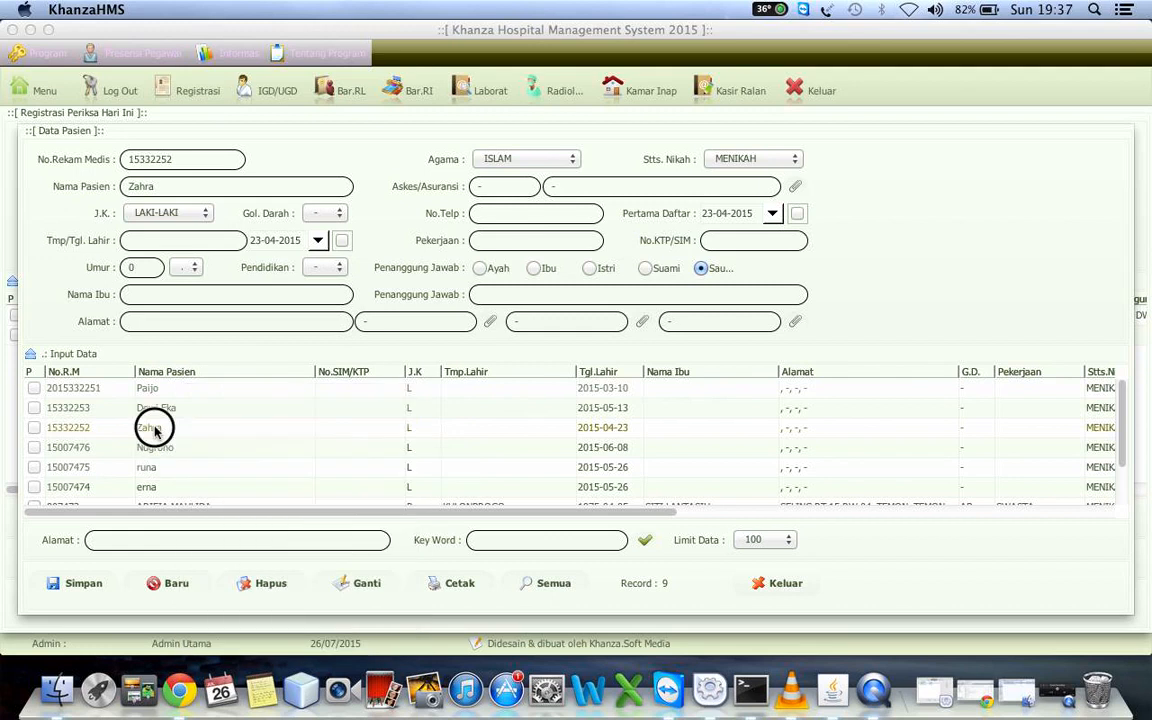
right_click(155, 428)
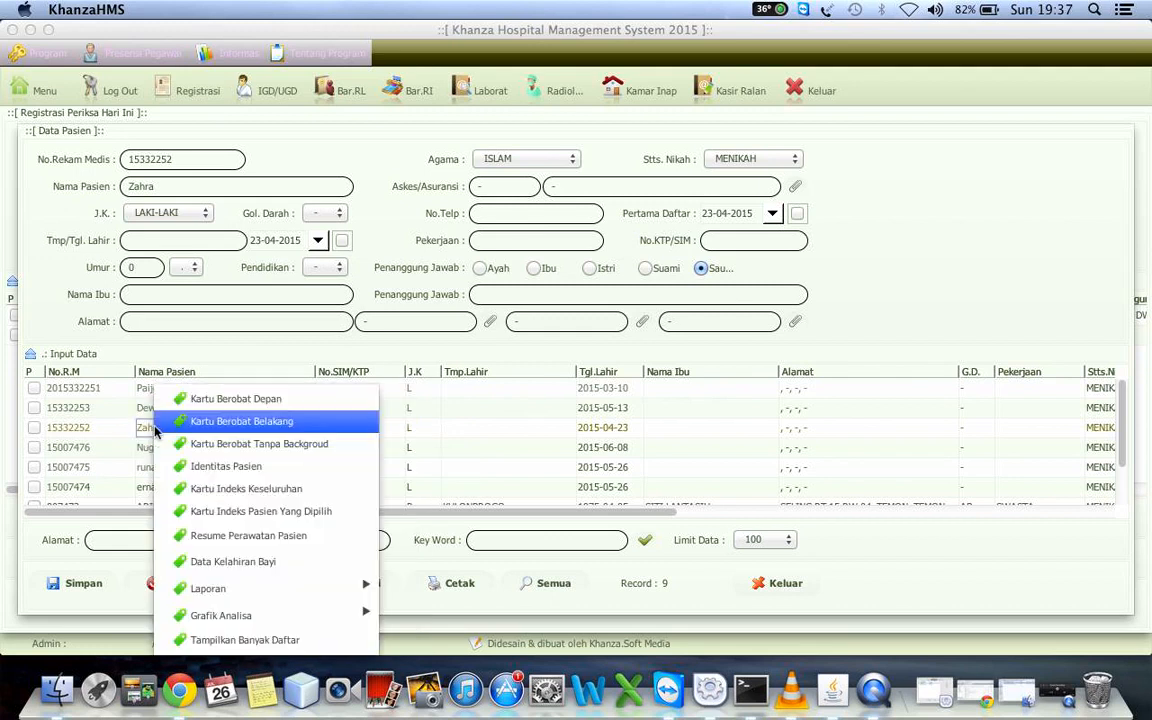
left_click(240, 400)
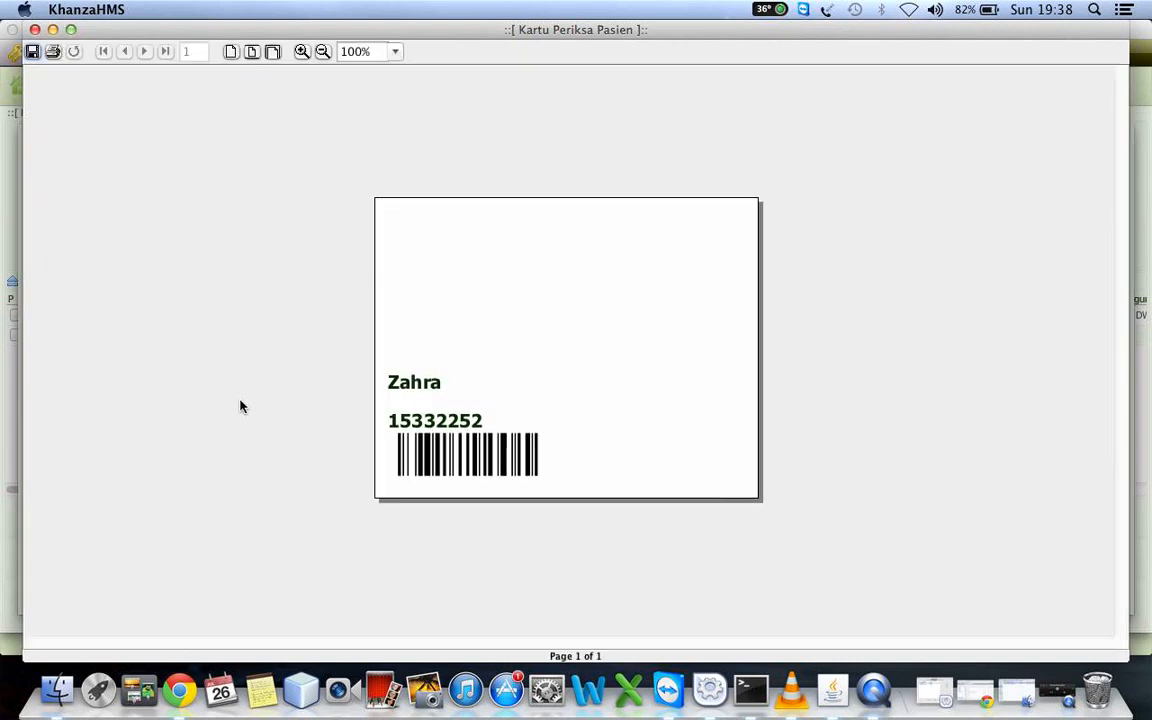
left_click(35, 29)
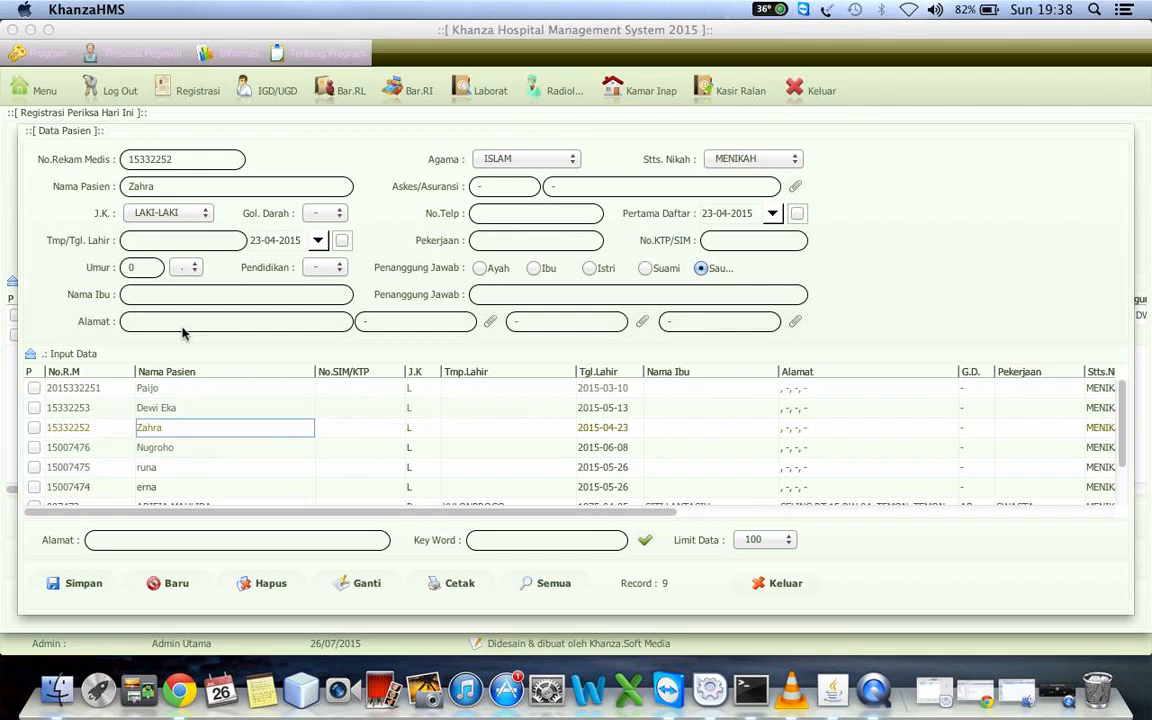
Preview the third-row patient's Kartu Berobat Depan once more and close the preview
right_click(172, 435)
left_click(277, 400)
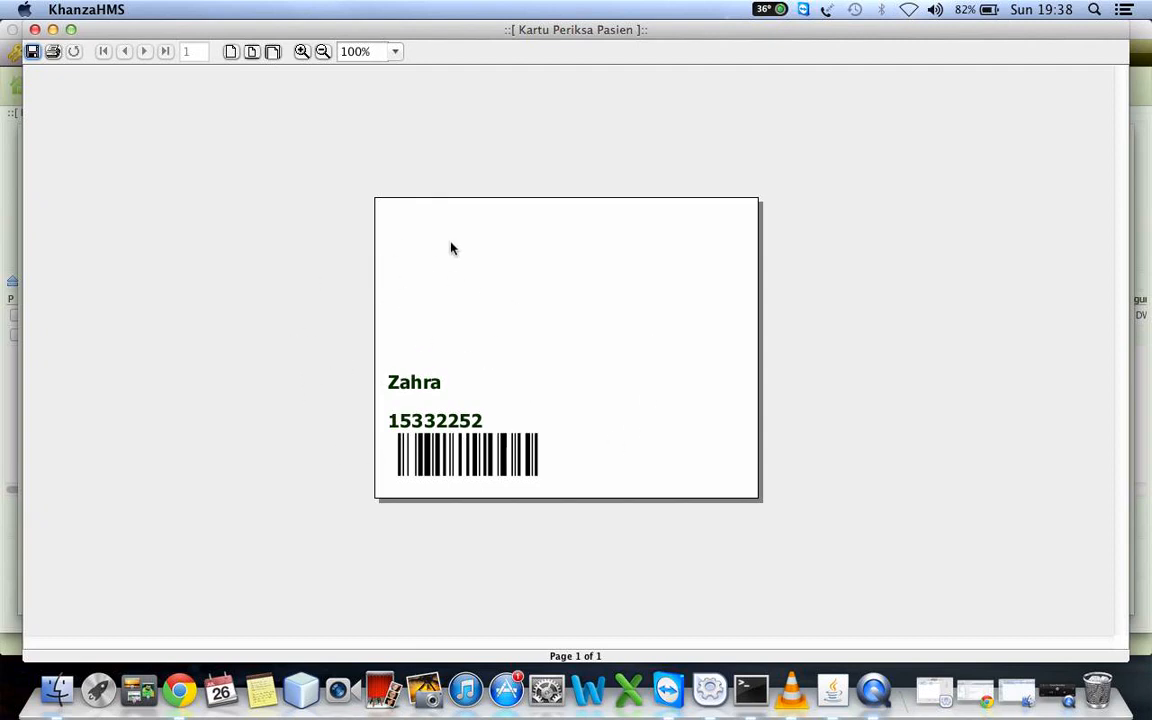
left_click(34, 29)
Select the patient in the second row and preview that patient's Kartu Berobat Depan
left_click(193, 407)
right_click(193, 407)
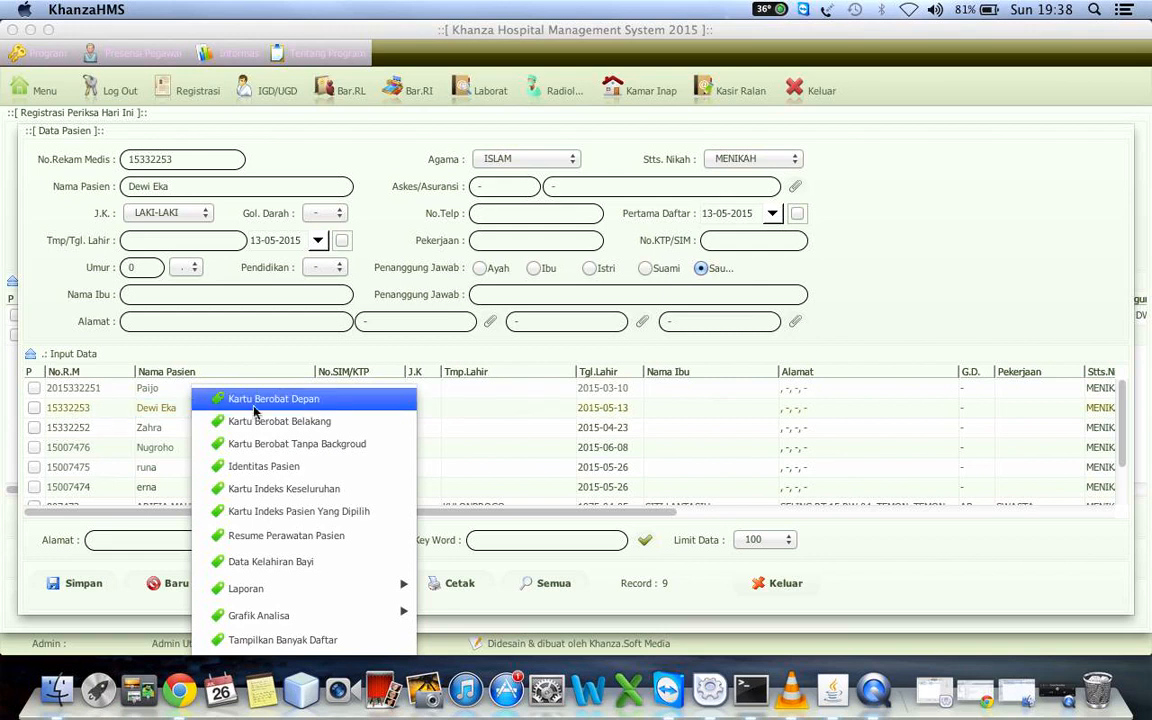
left_click(267, 401)
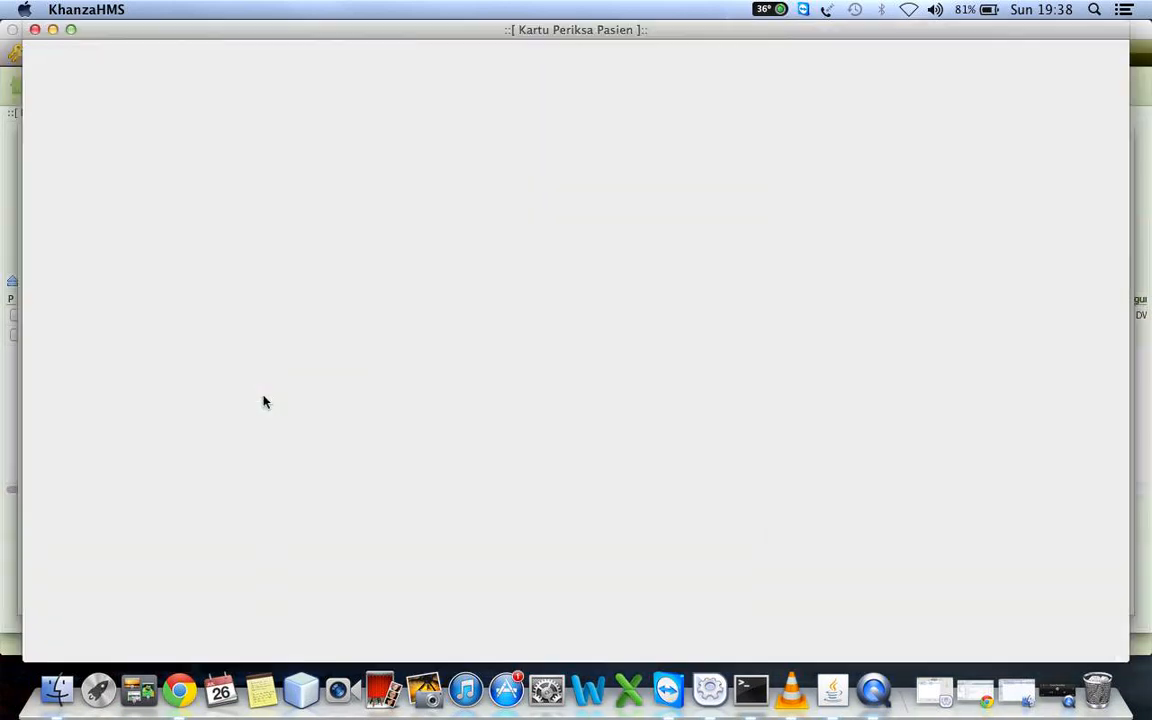
left_click(35, 30)
Preview the back of the second-row patient's treatment card (Kartu Berobat Belakang) with the doctors' schedule
right_click(150, 405)
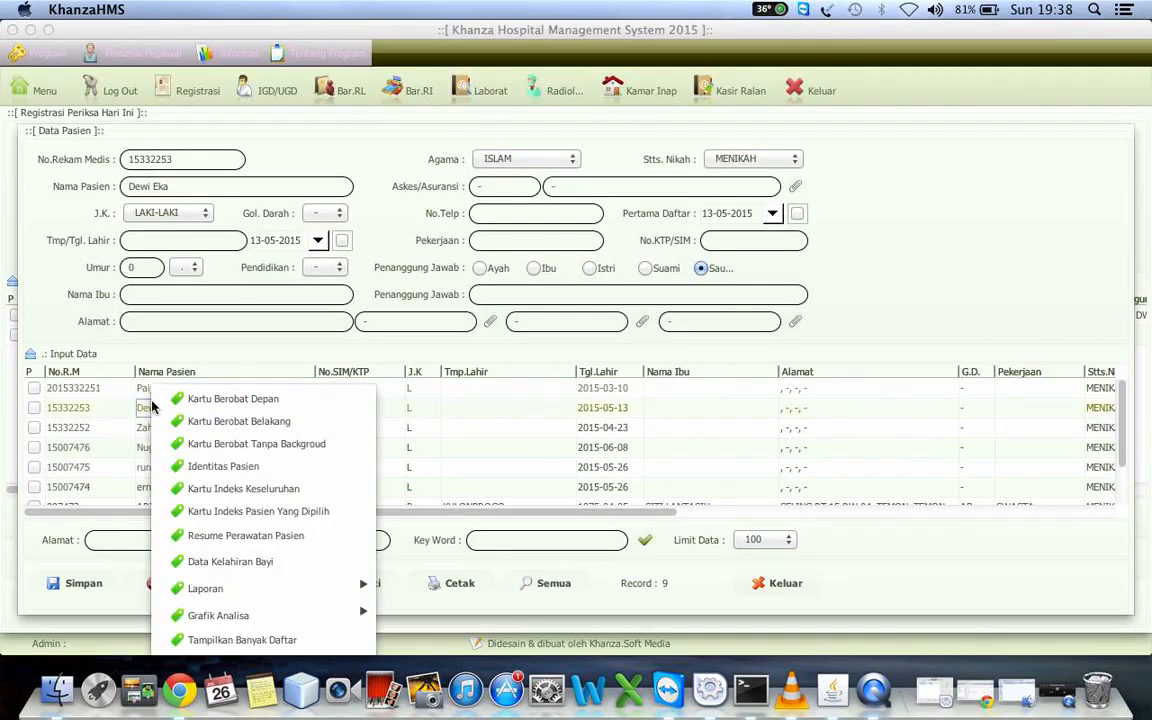
left_click(218, 424)
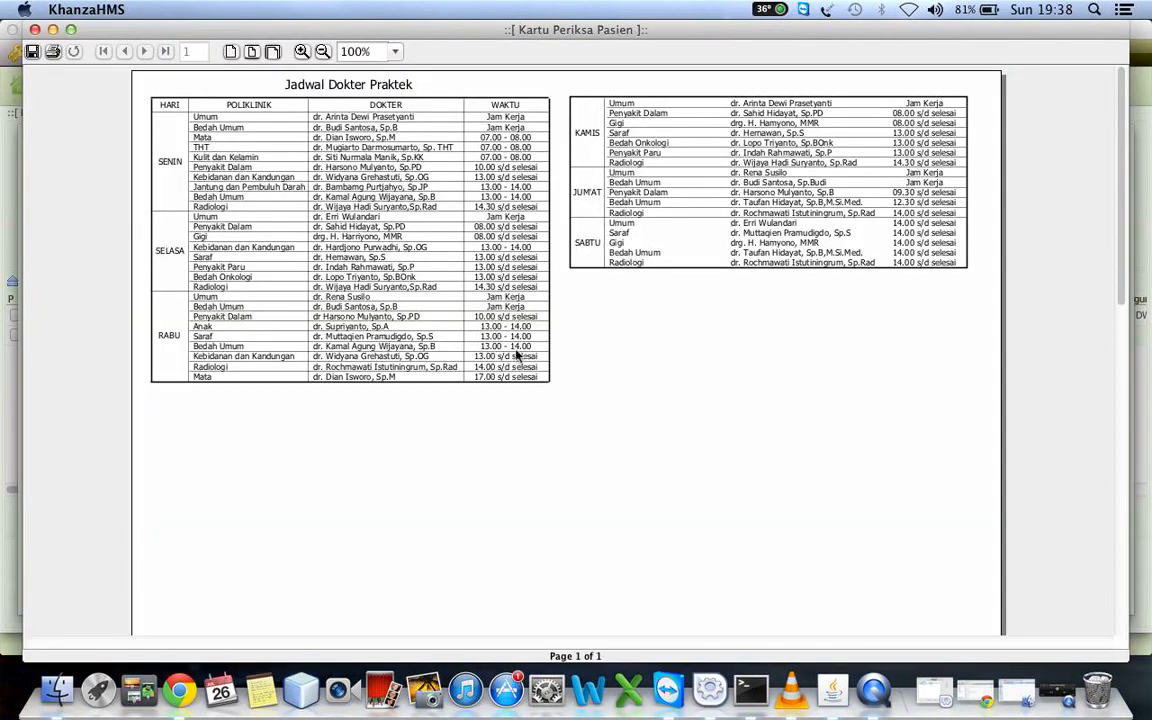
left_click(35, 30)
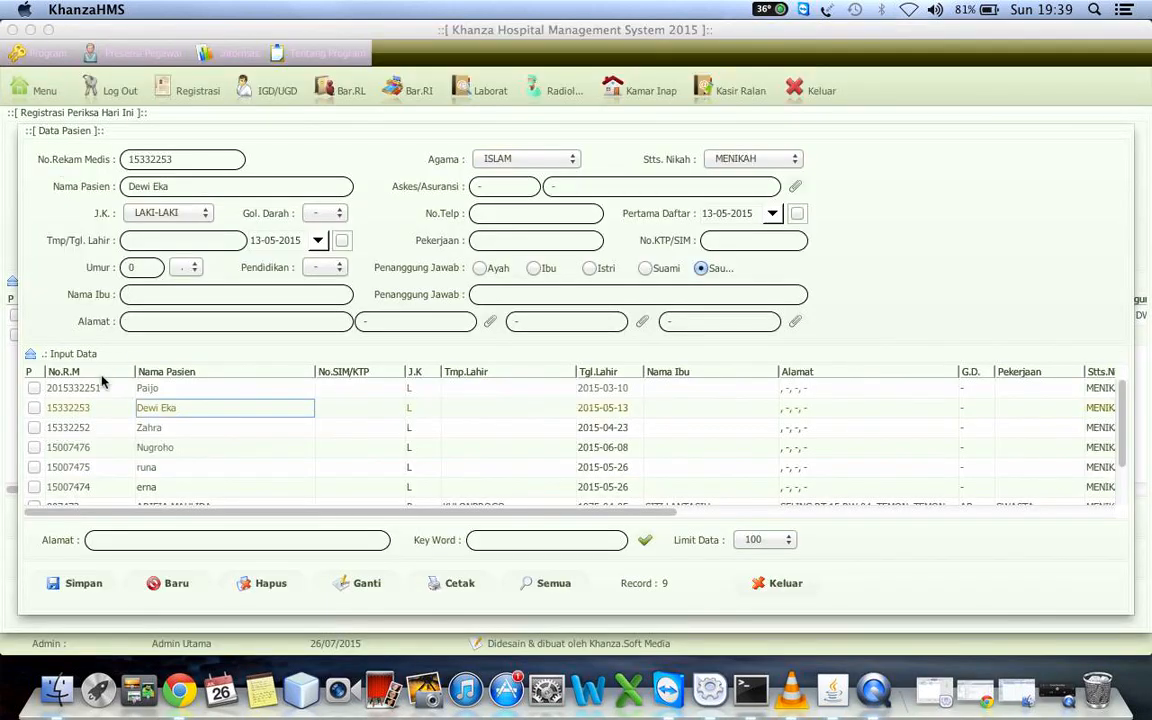
Preview the second-row patient's treatment card without background (Kartu Berobat Tanpa Backgroud)
right_click(153, 385)
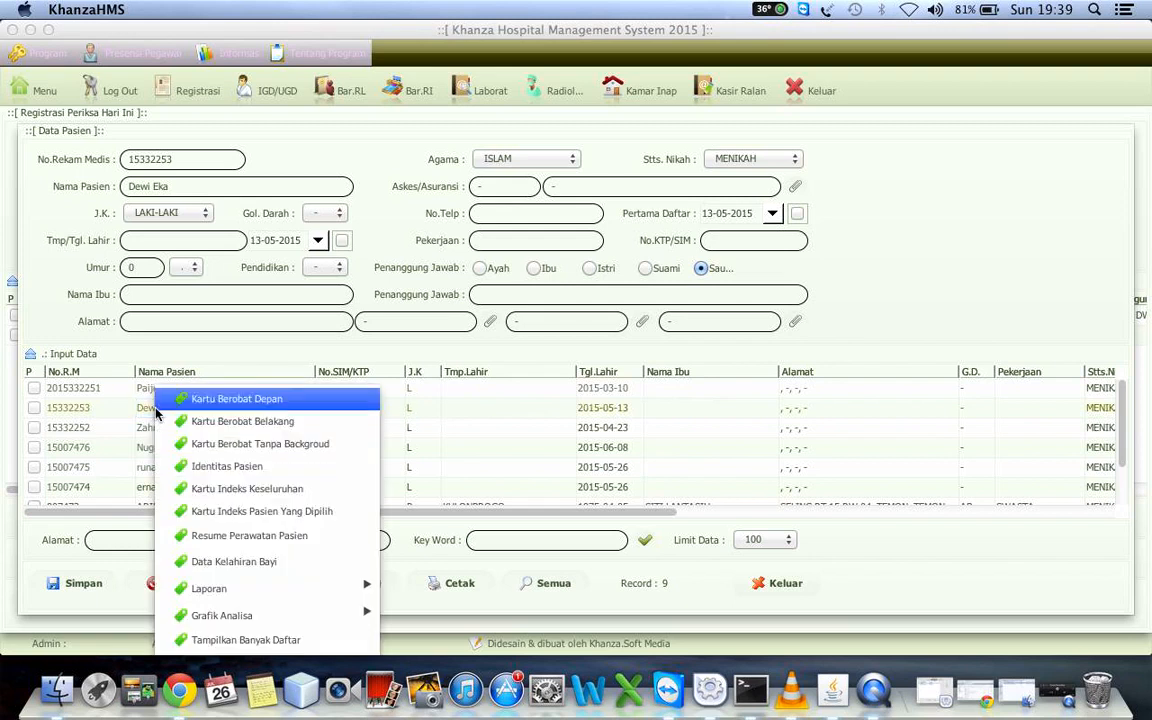
left_click(282, 446)
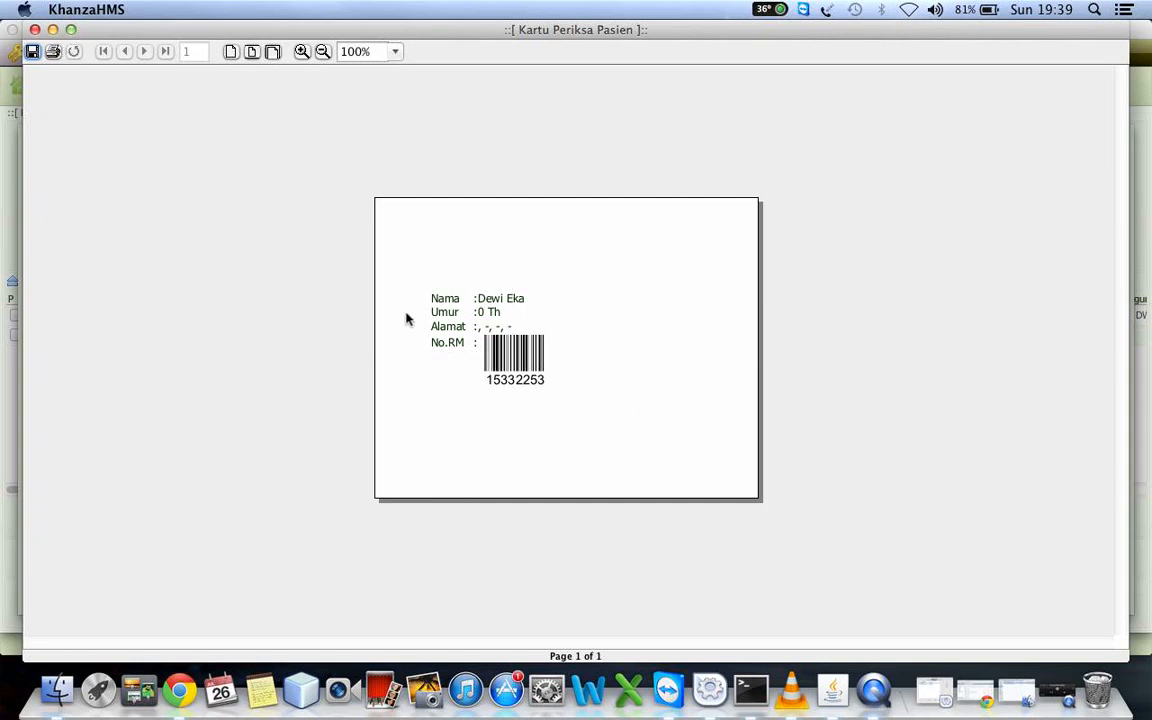
left_click(35, 31)
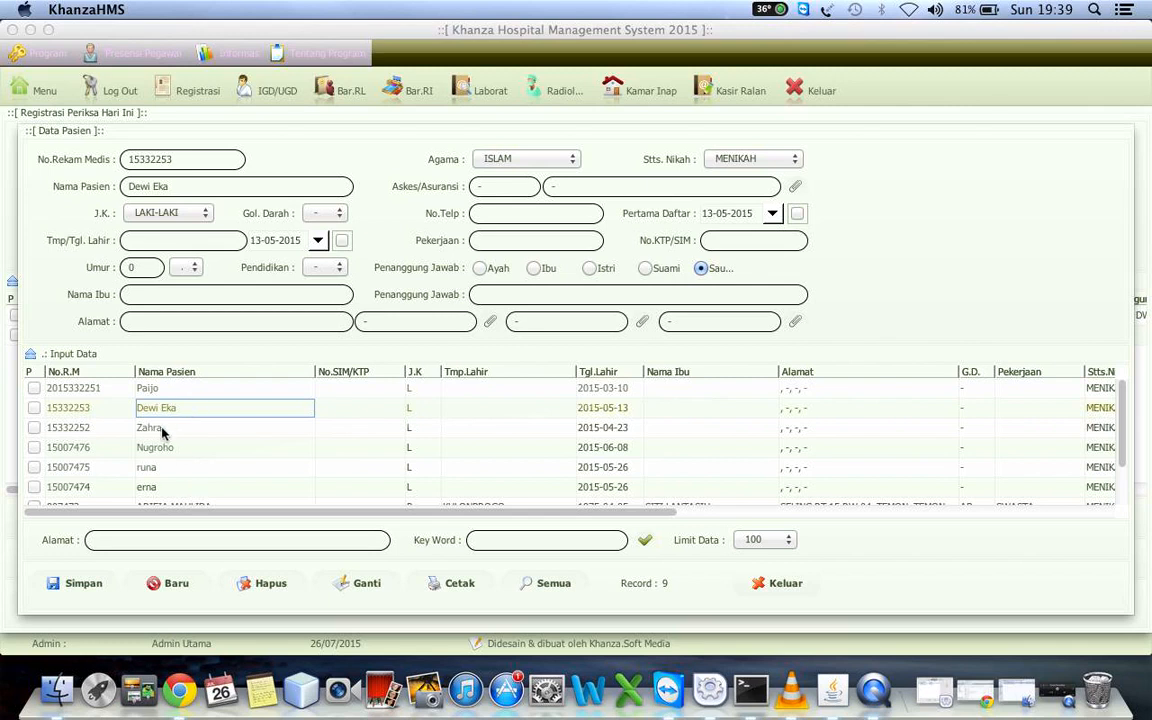
Review the whole patient identity sheet (Identitas Pasien) for the second-row patient and close it
right_click(158, 390)
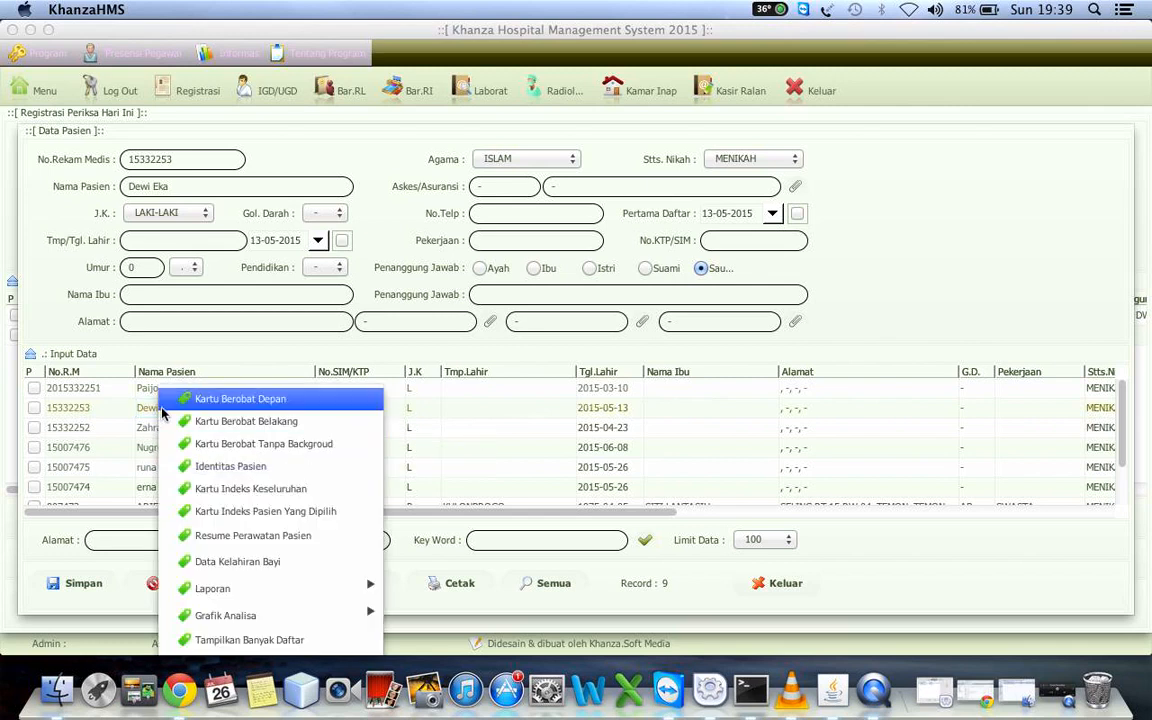
left_click(237, 475)
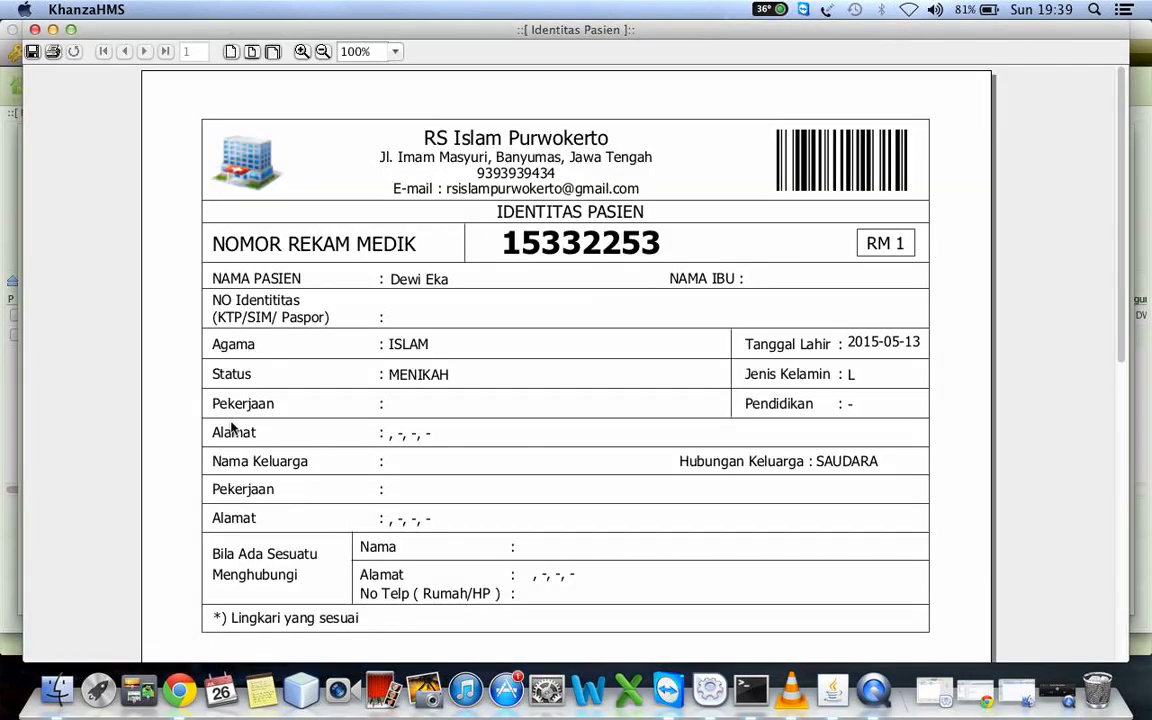
scroll(545, 343, "down", 3)
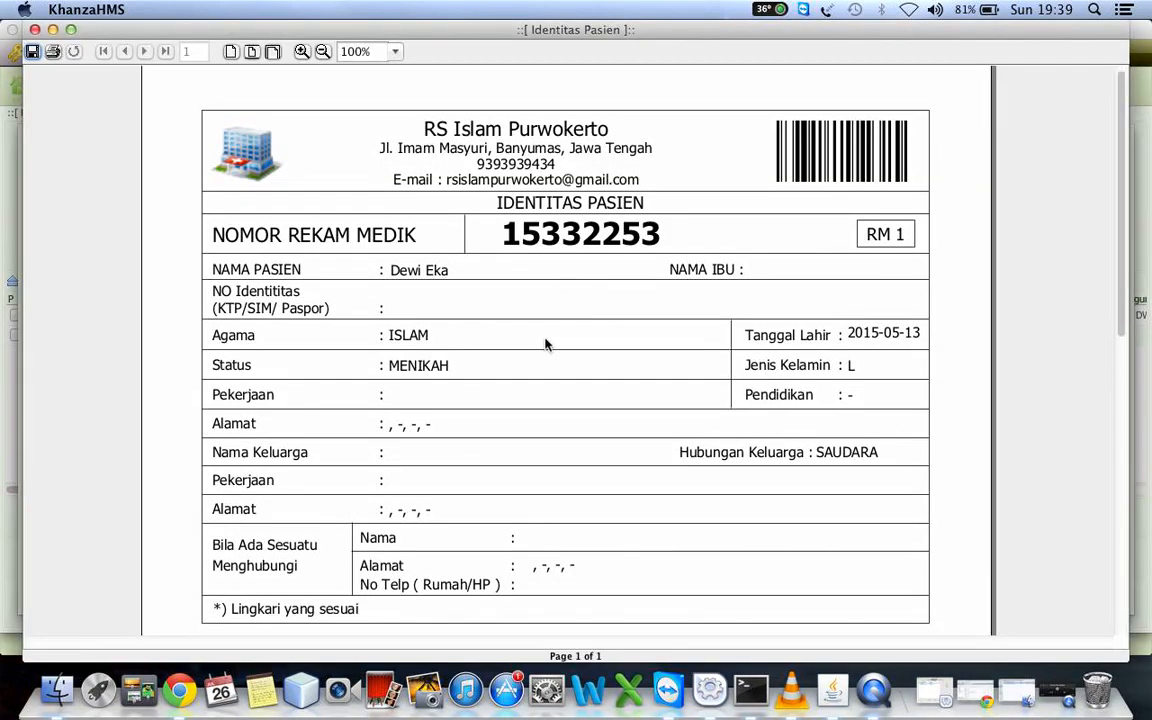
scroll(545, 343, "down", 10)
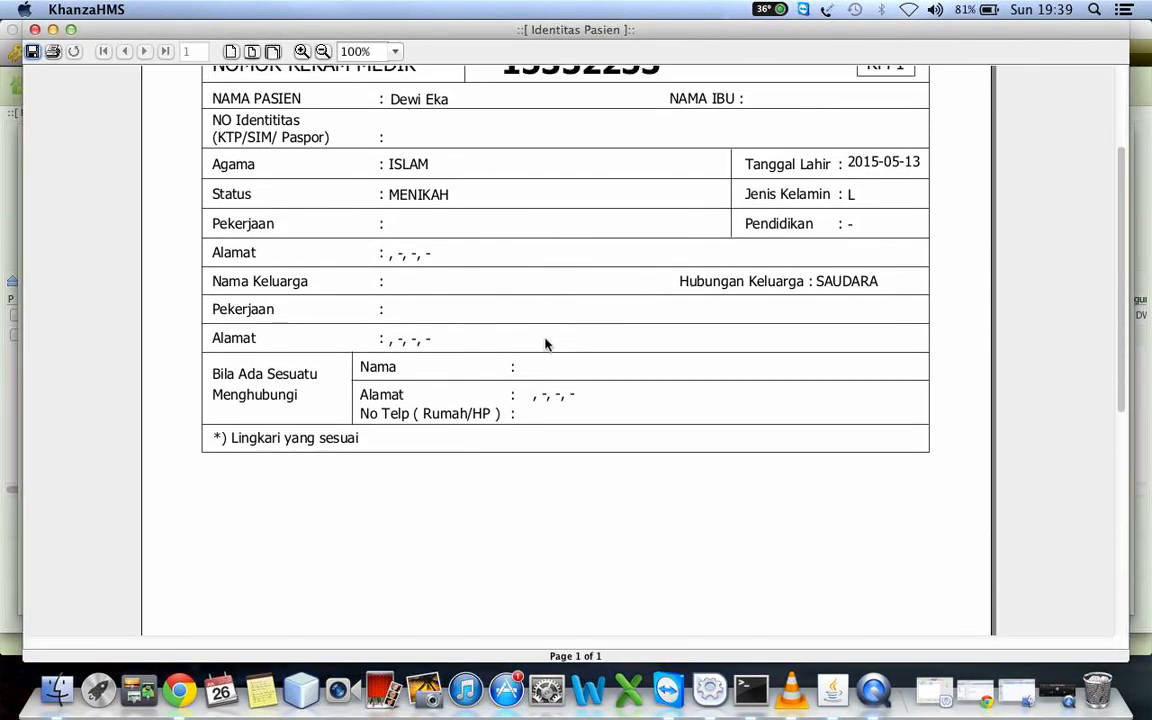
scroll(545, 343, "down", 10)
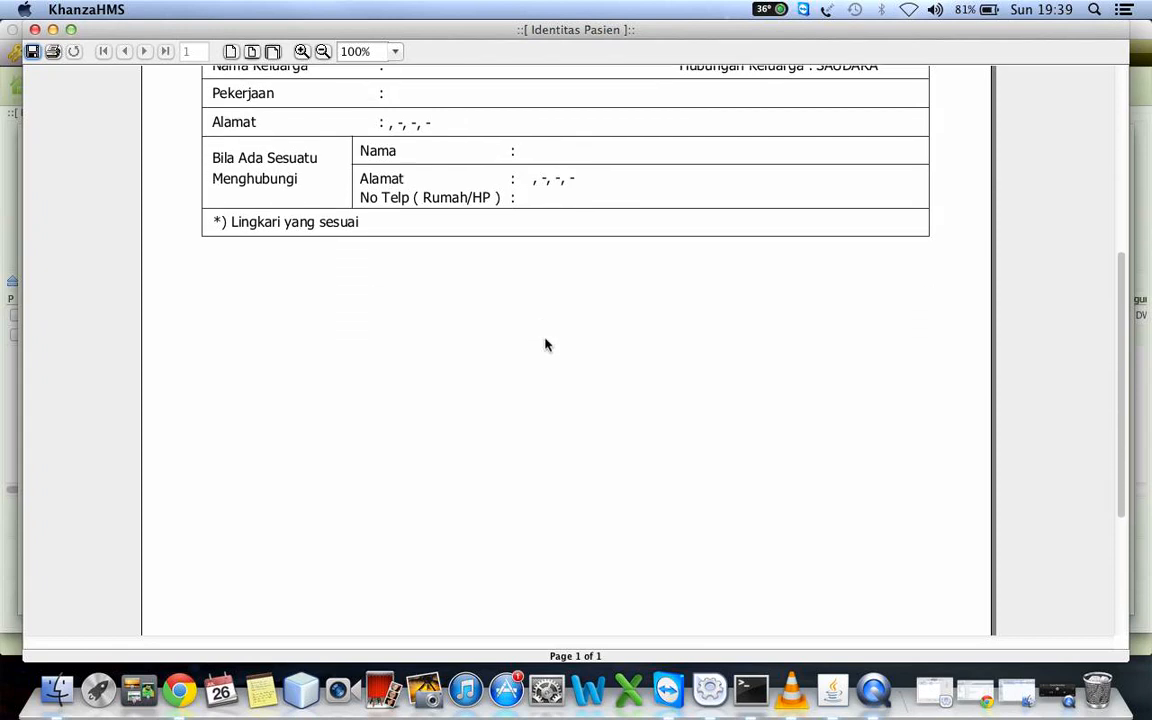
scroll(545, 345, "down", 5)
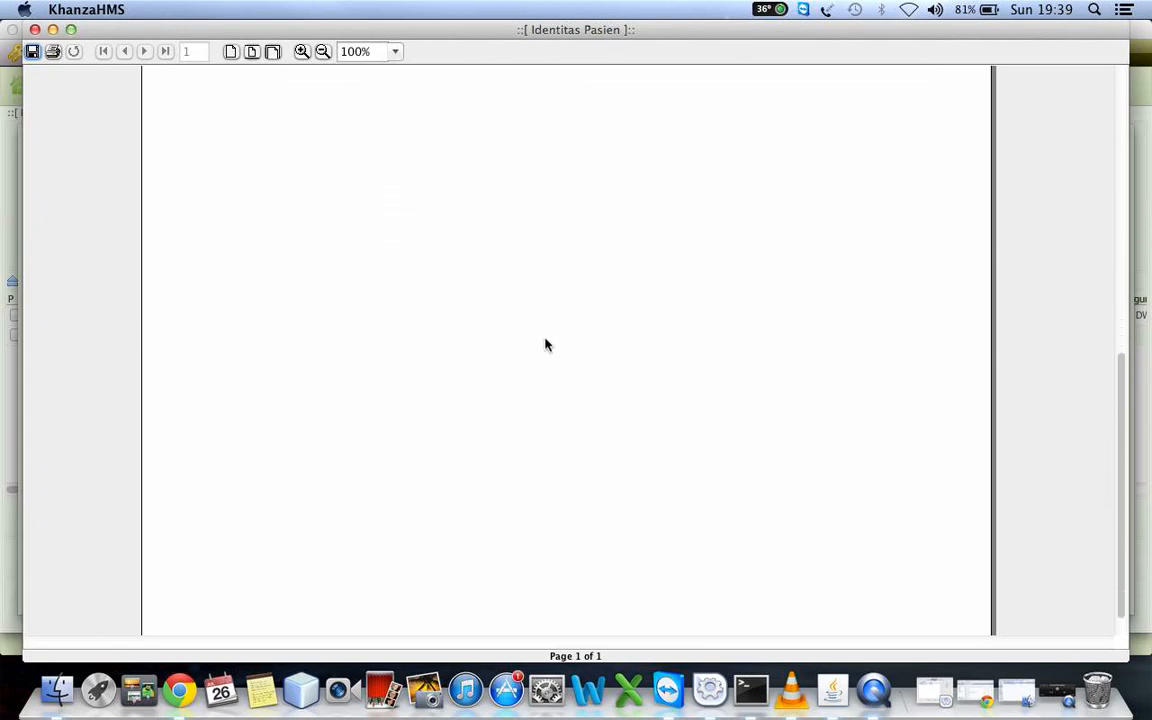
scroll(545, 345, "up", 6)
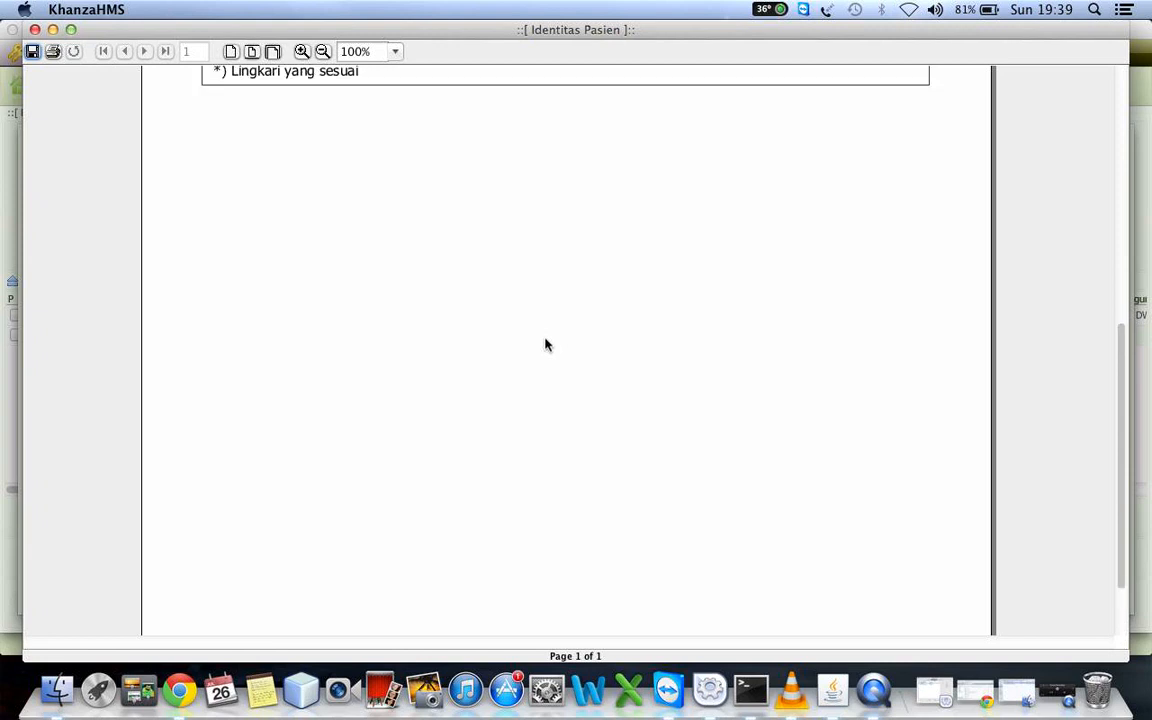
scroll(545, 345, "up", 6)
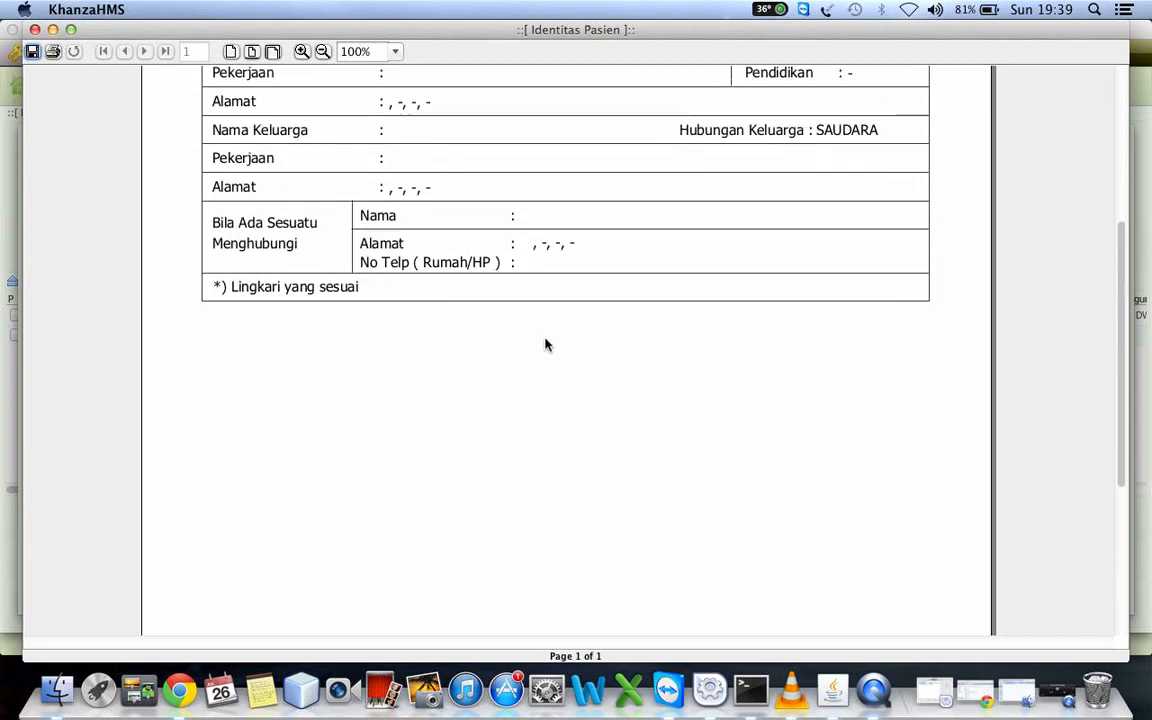
scroll(545, 345, "up", 5)
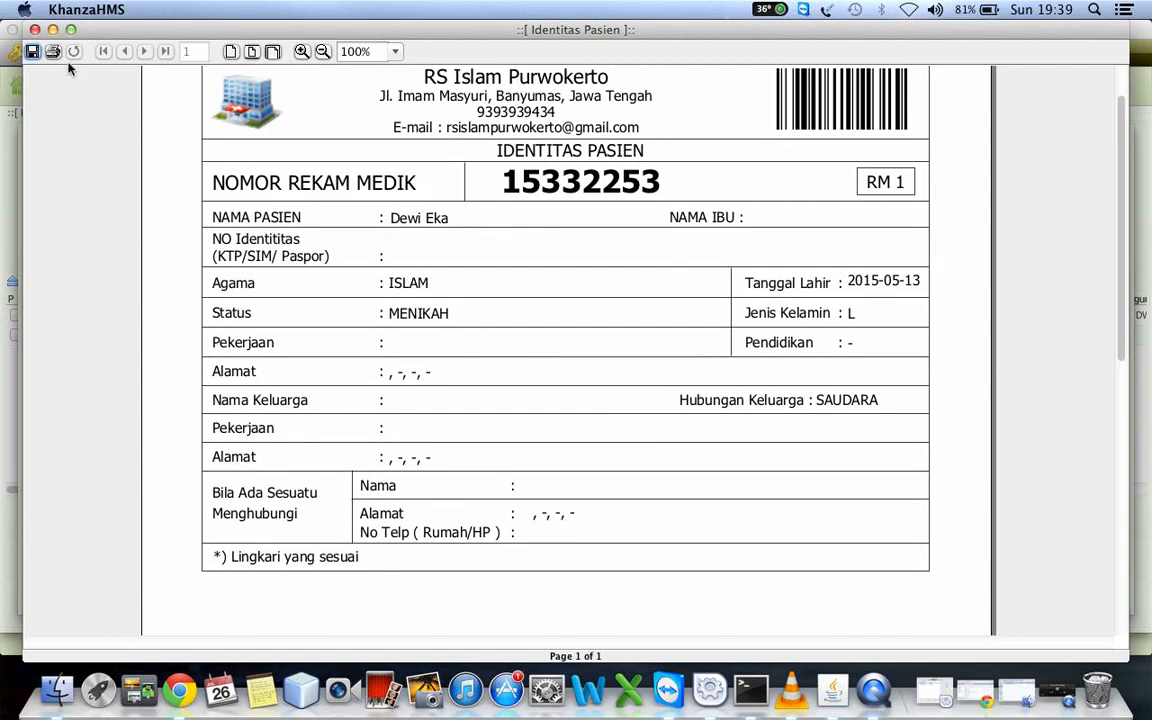
left_click(34, 30)
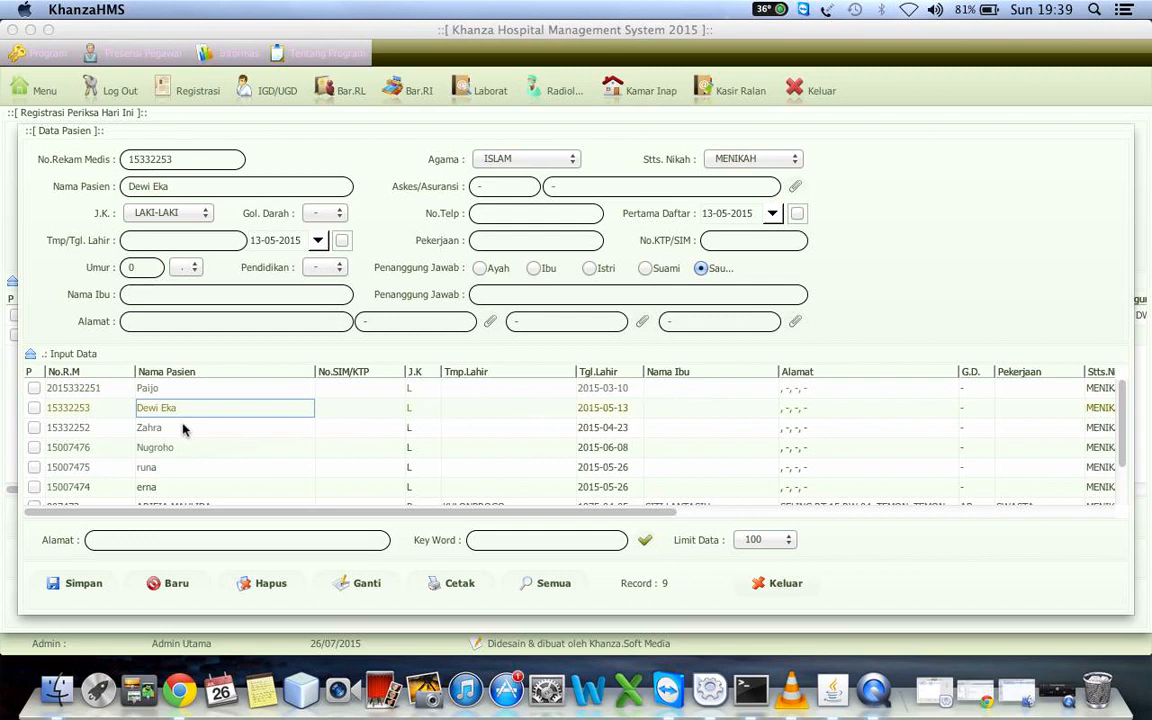
Review the main index card of the selected second-row patient (Kartu Indeks Pasien Yang Dipilih) and close it
right_click(170, 406)
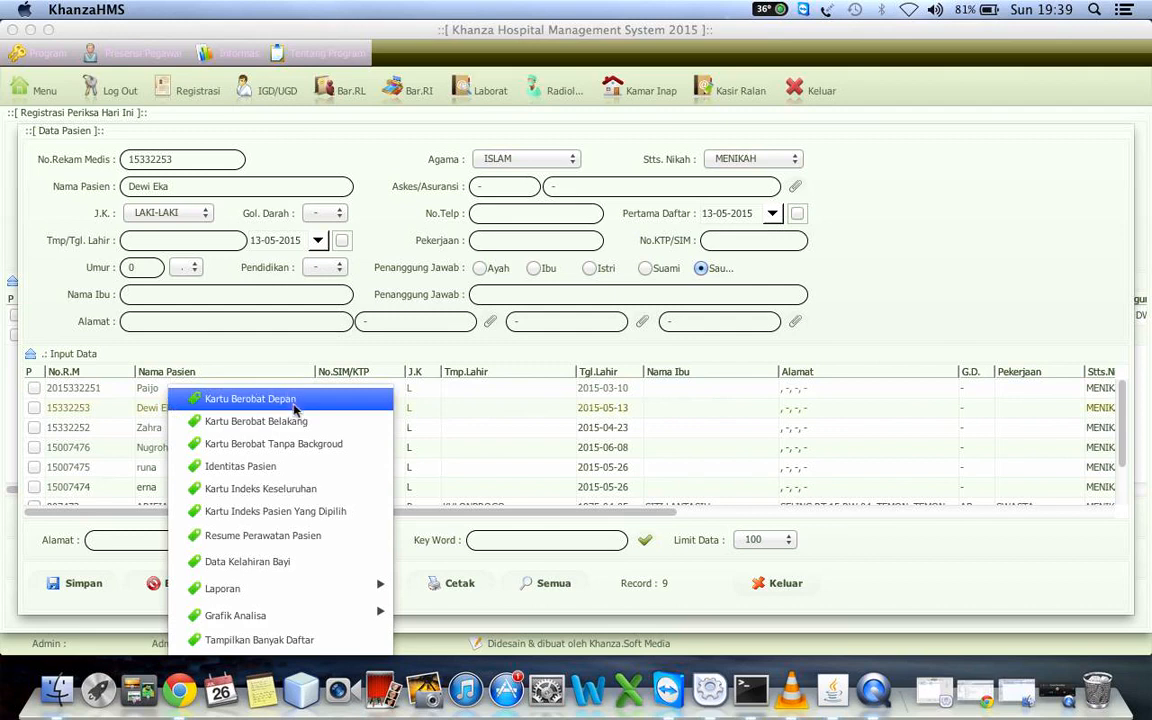
left_click(257, 522)
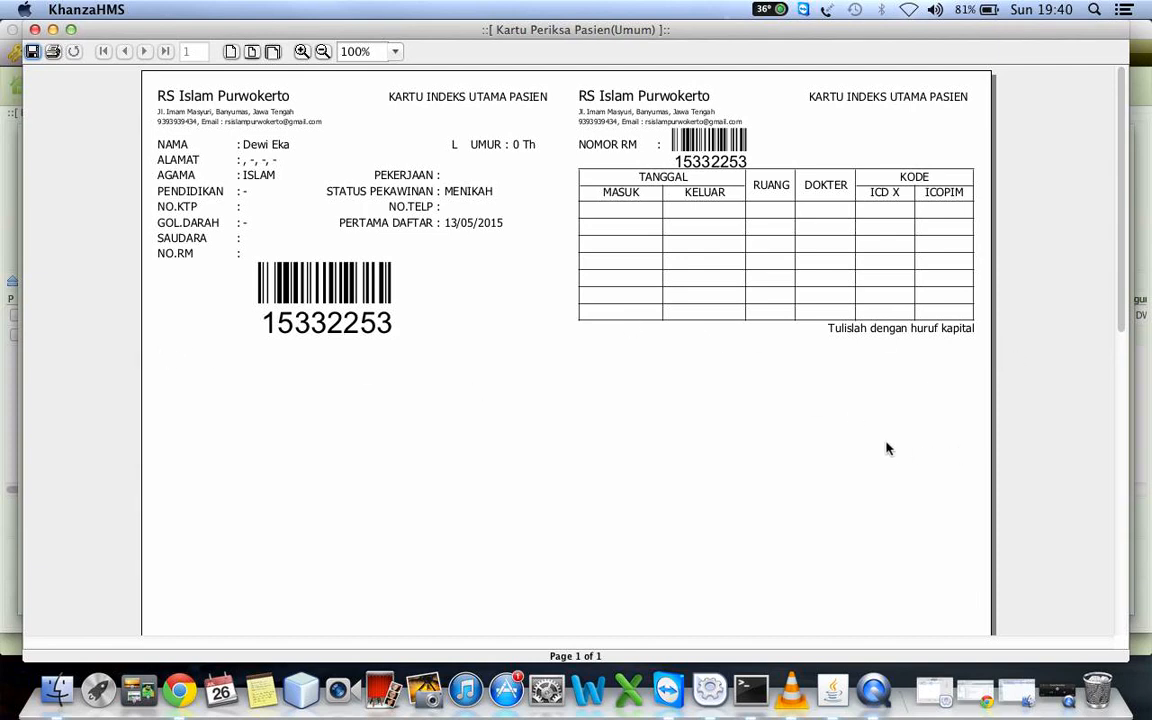
scroll(886, 449, "down", 5)
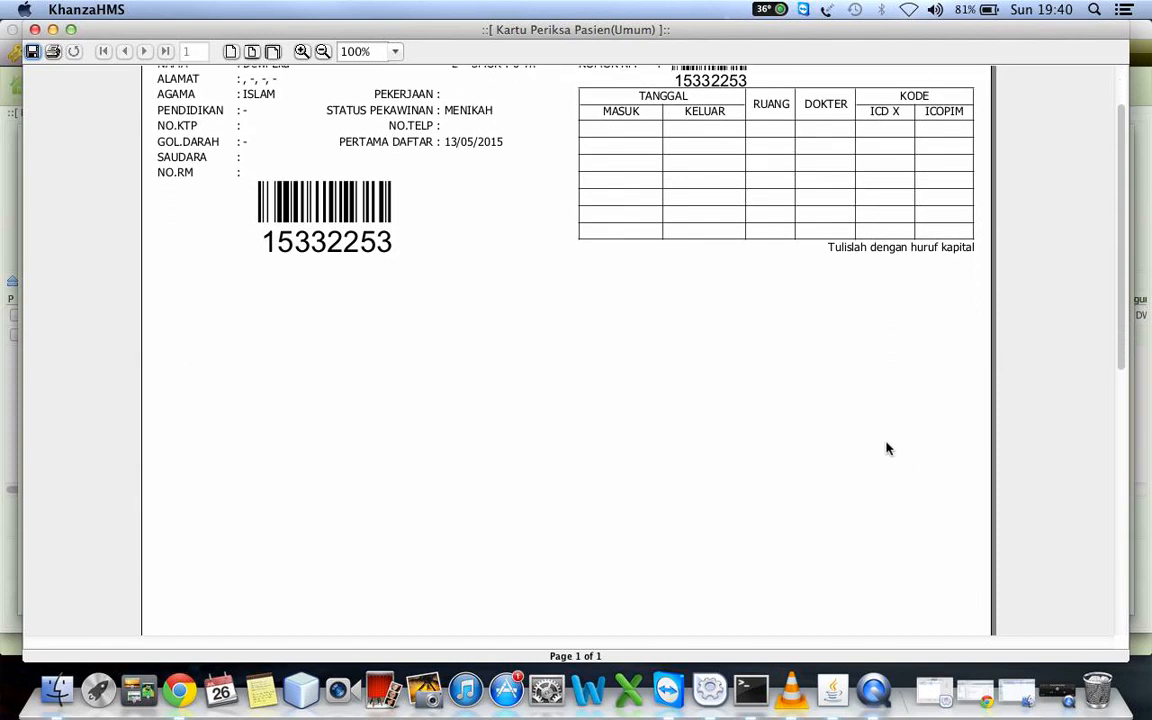
scroll(886, 449, "down", 5)
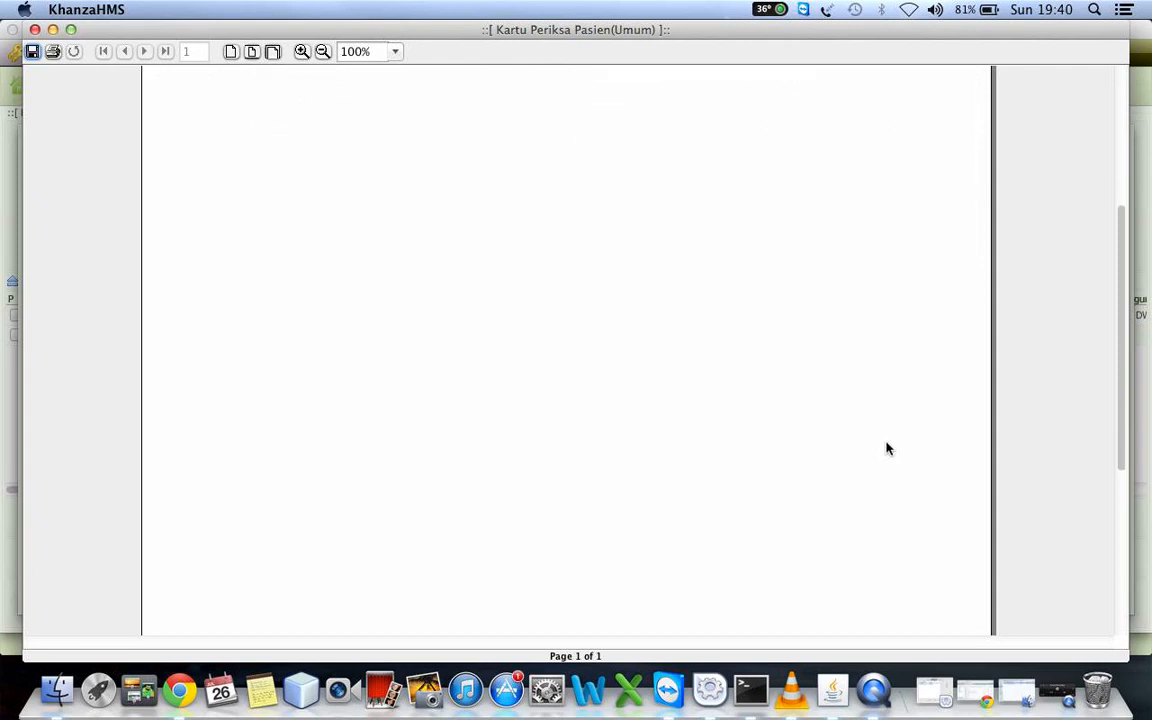
scroll(886, 449, "up", 6)
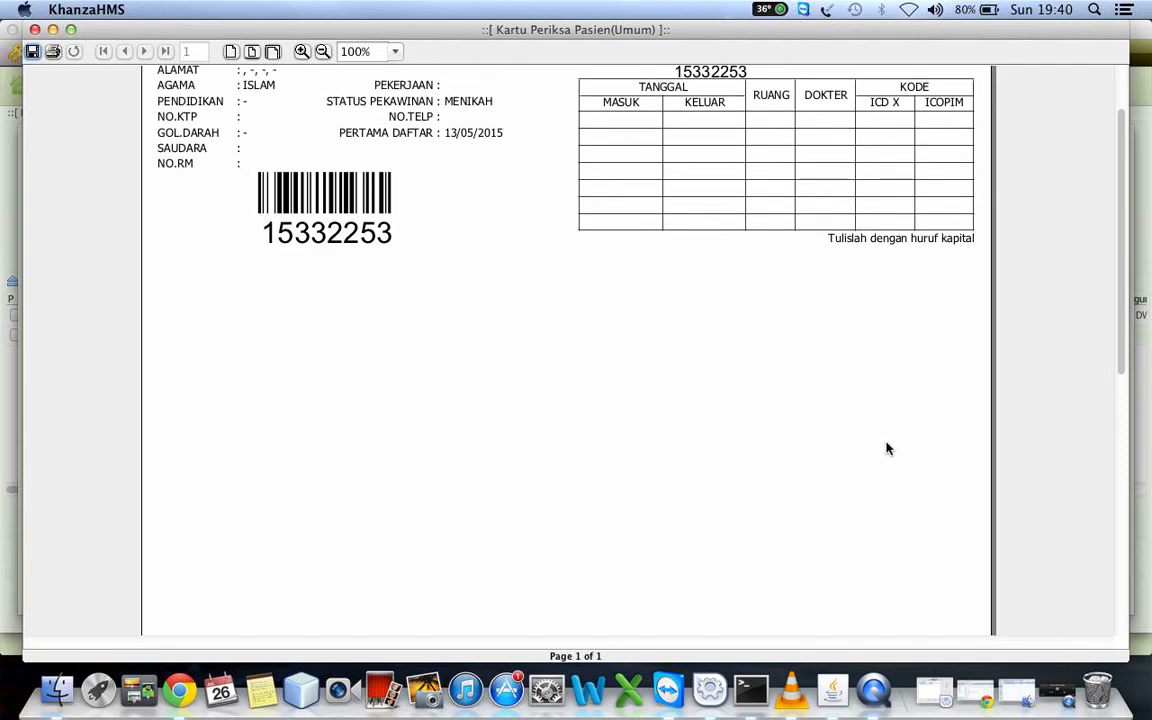
scroll(886, 449, "up", 3)
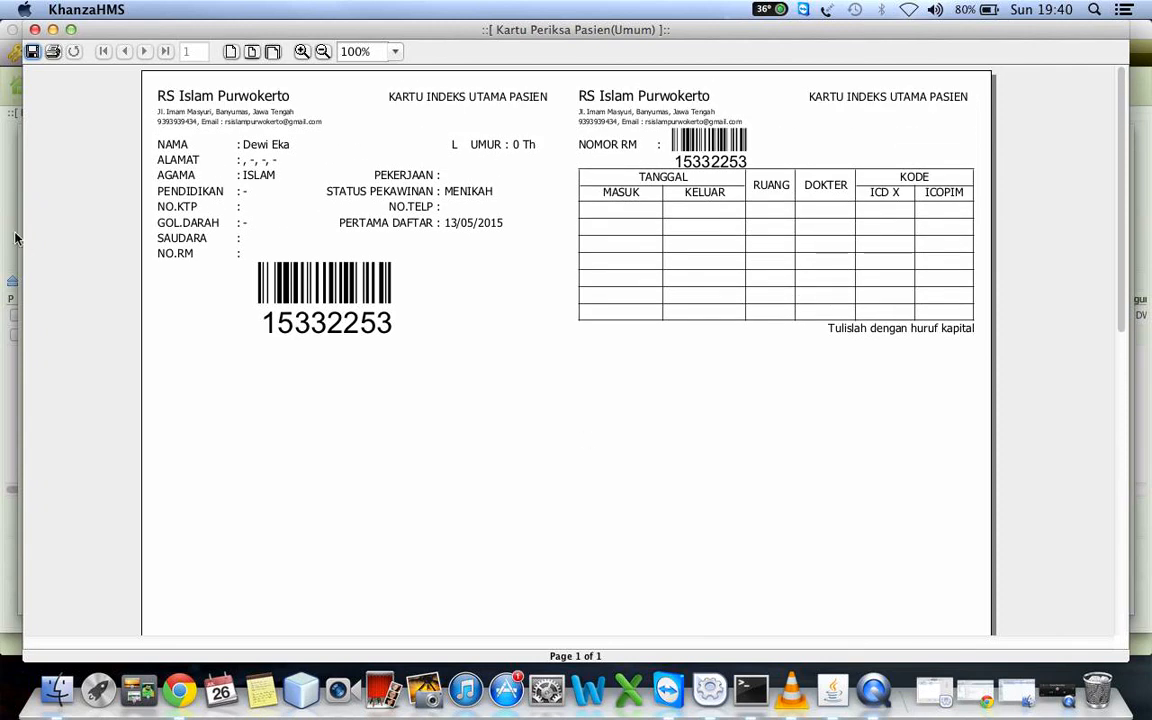
left_click(34, 29)
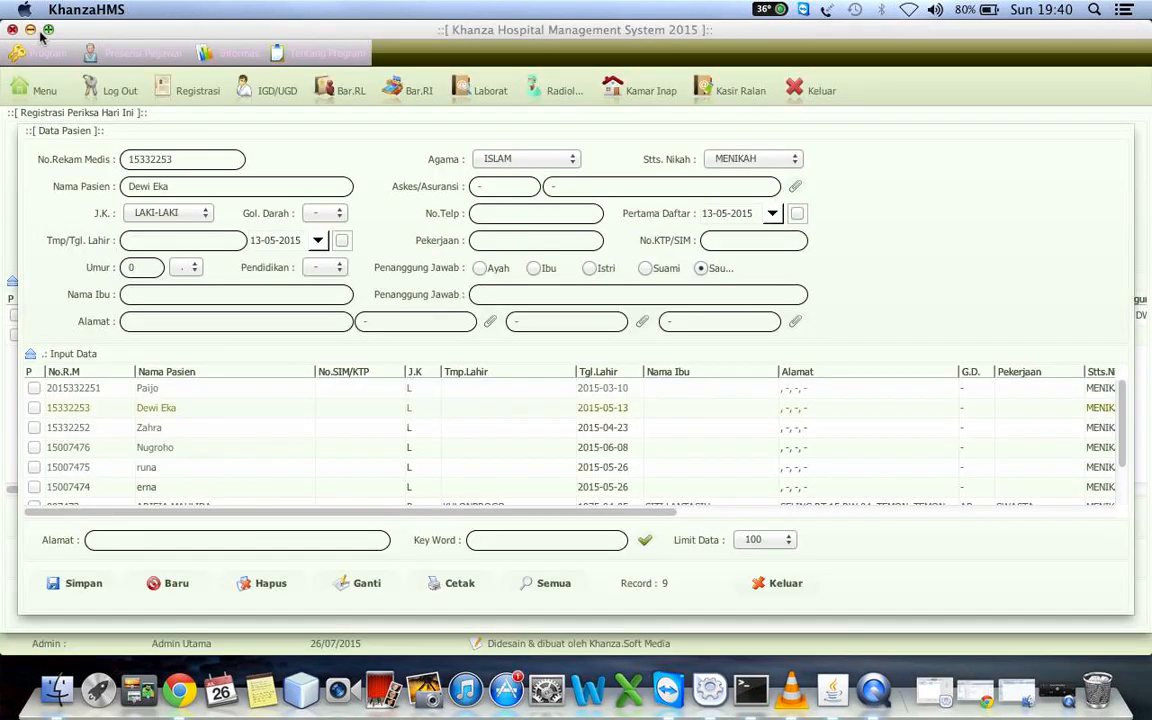
Review the treatment summary (Resume Perawatan Pasien) of the second-row patient and close it
right_click(218, 405)
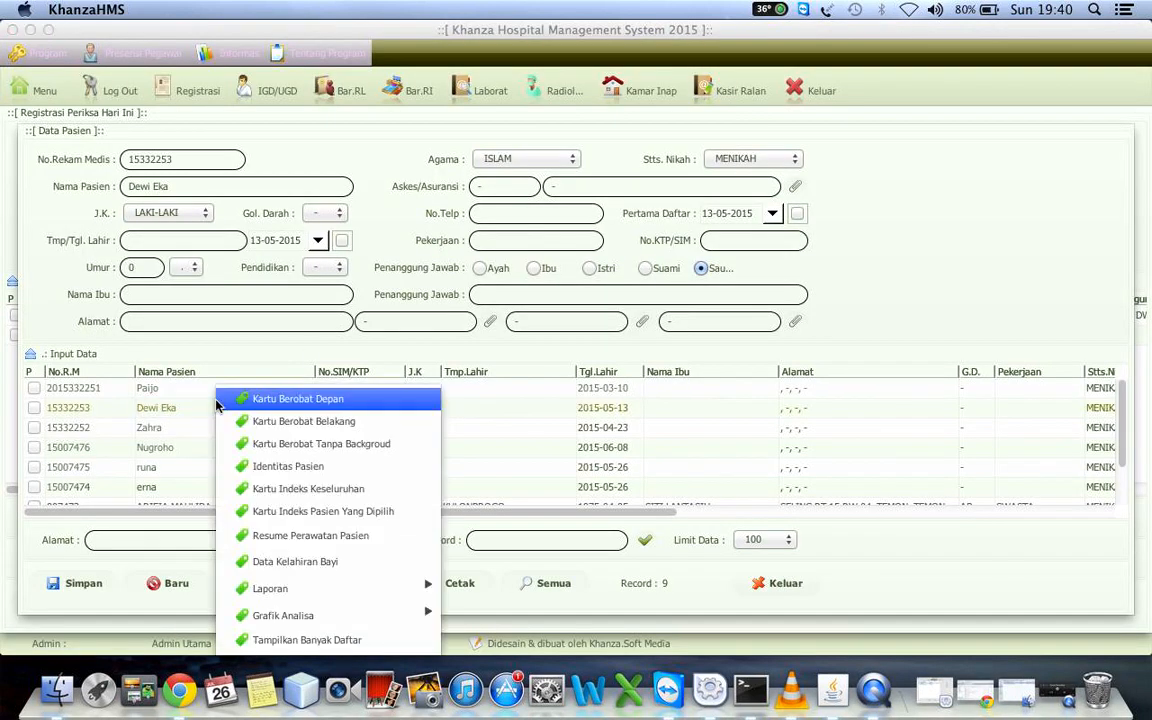
left_click(348, 538)
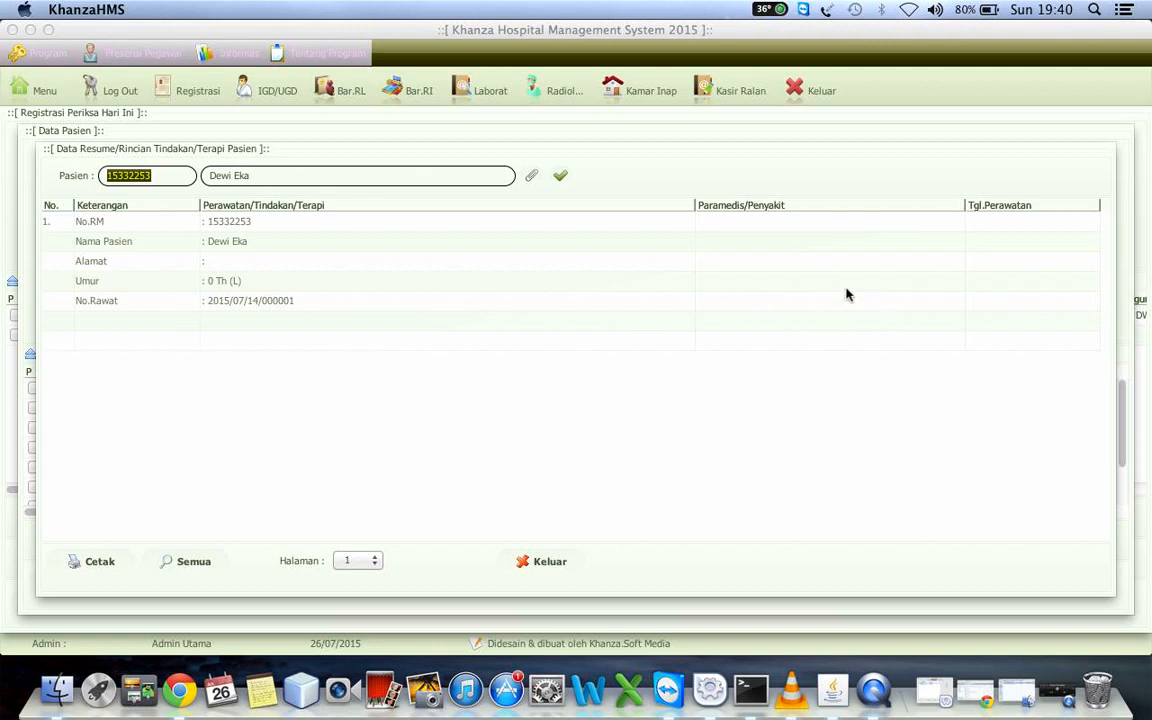
left_click(541, 556)
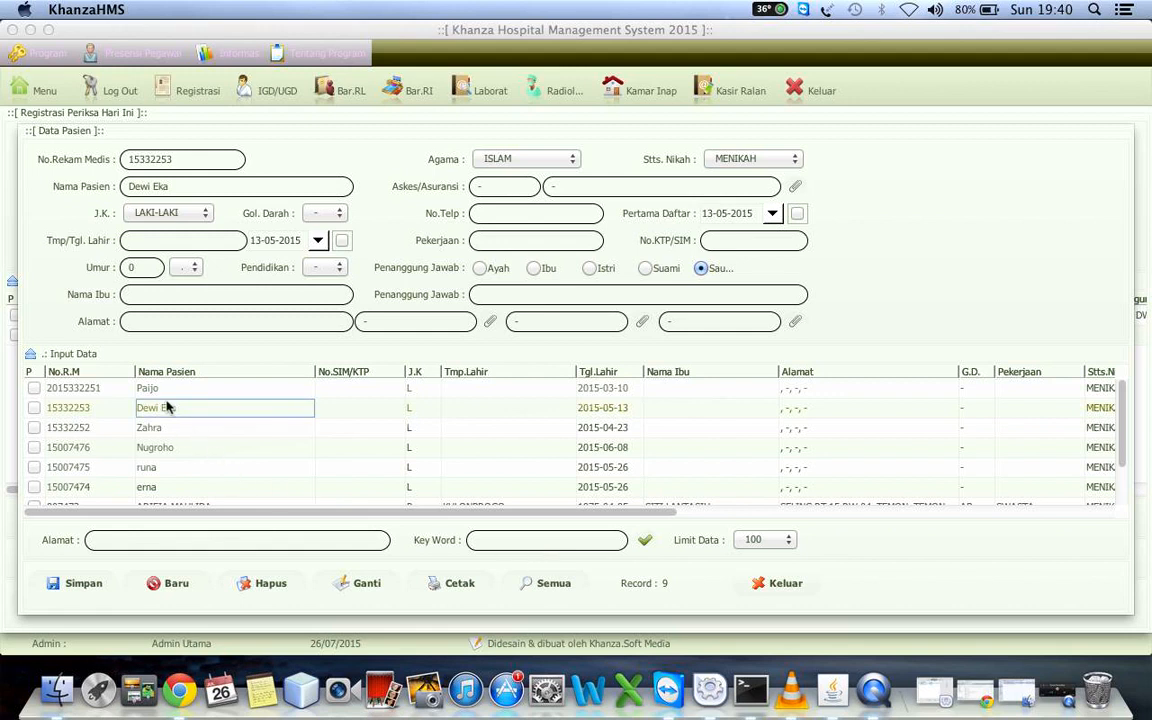
Open the baby birth data form (Data Kelahiran Bayi) for the newborn patient in the second-to-last row and close it without saving
right_click(169, 407)
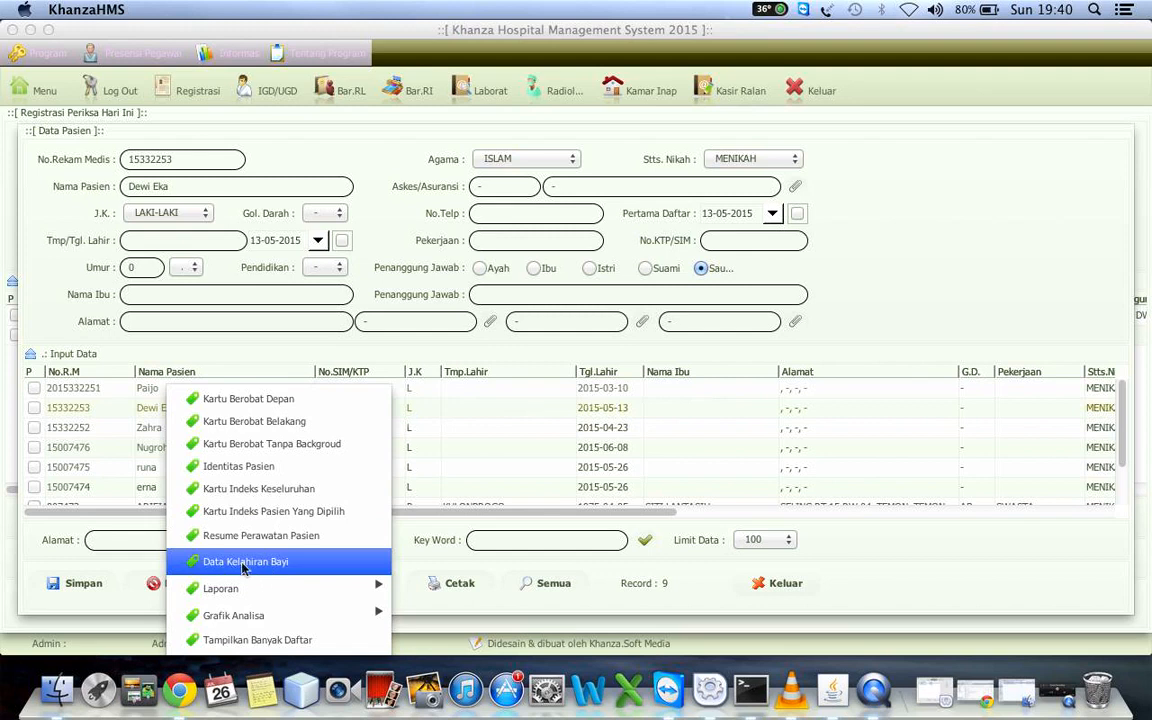
left_click(140, 434)
left_click(139, 433)
key("Down")
key("Down")
key("Down")
key("Down")
key("Down")
key("Down")
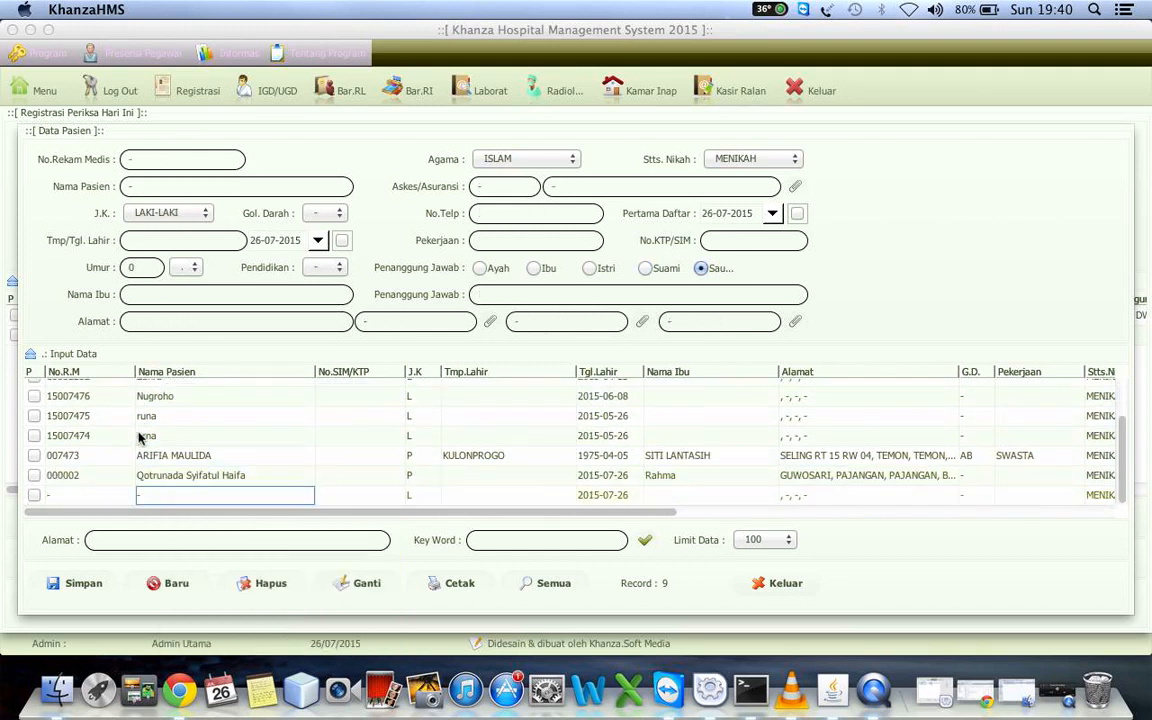
key("Up")
key("Up")
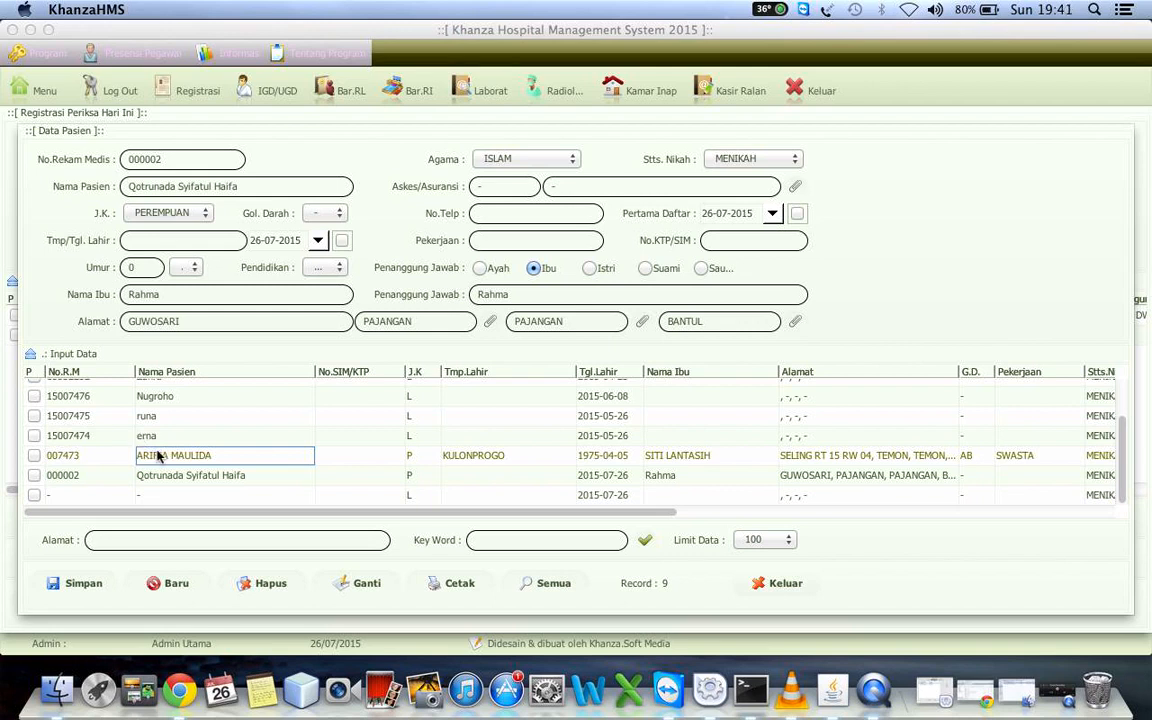
left_click(151, 480)
right_click(151, 480)
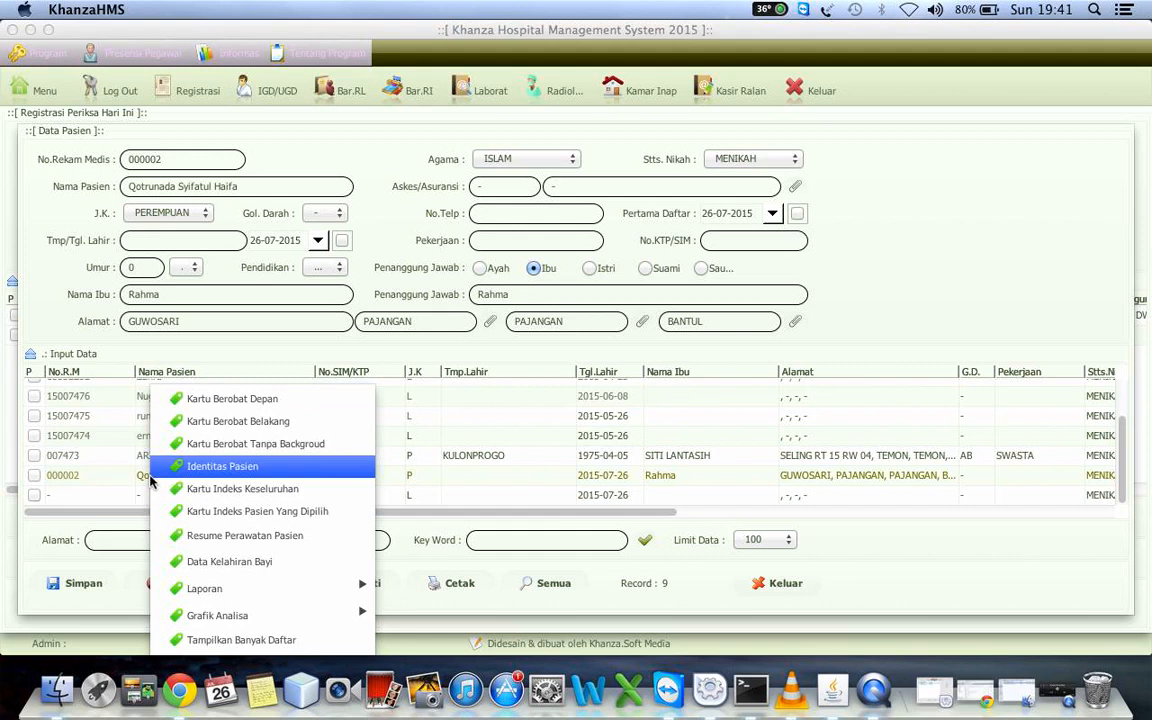
left_click(236, 565)
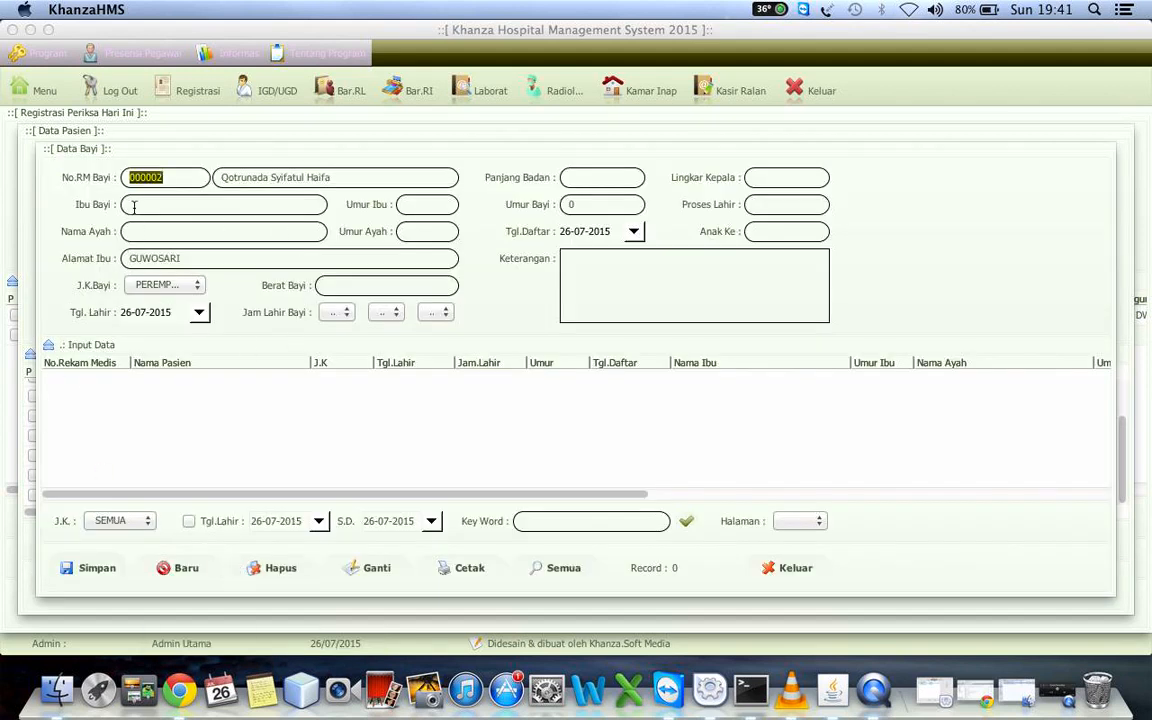
left_click(134, 205)
left_click(776, 566)
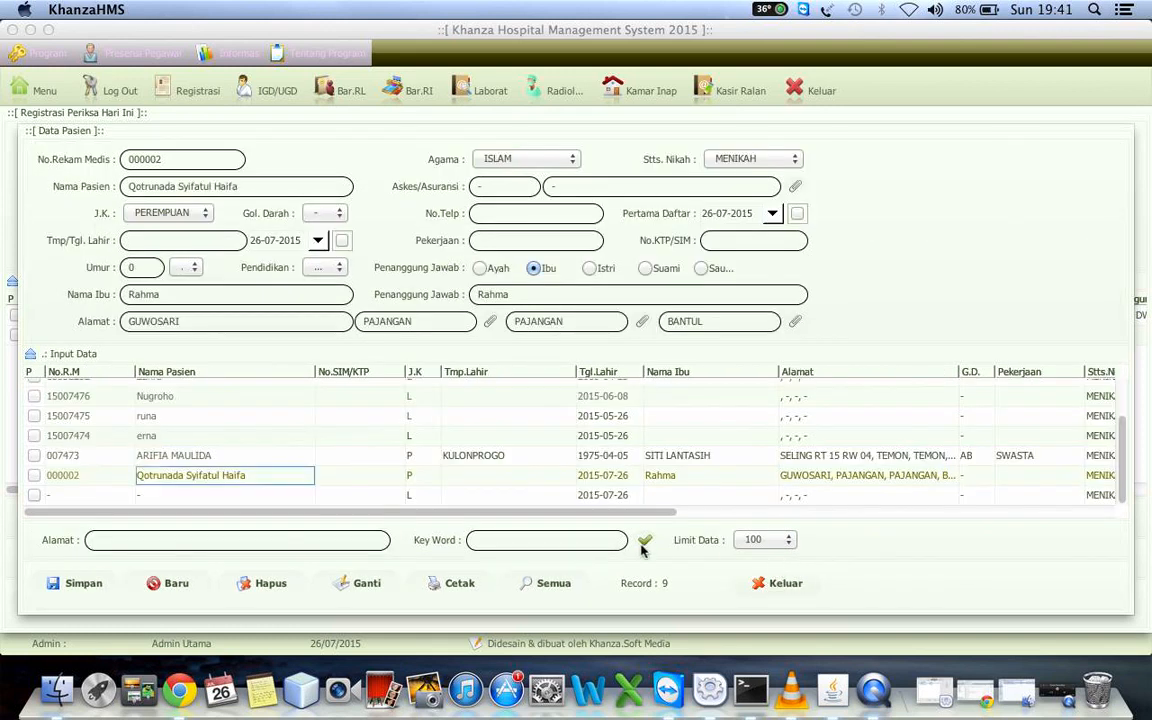
Review the full medical record report (Laporan Rekam Medik) for the newborn patient in the second-to-last row and close it
right_click(290, 475)
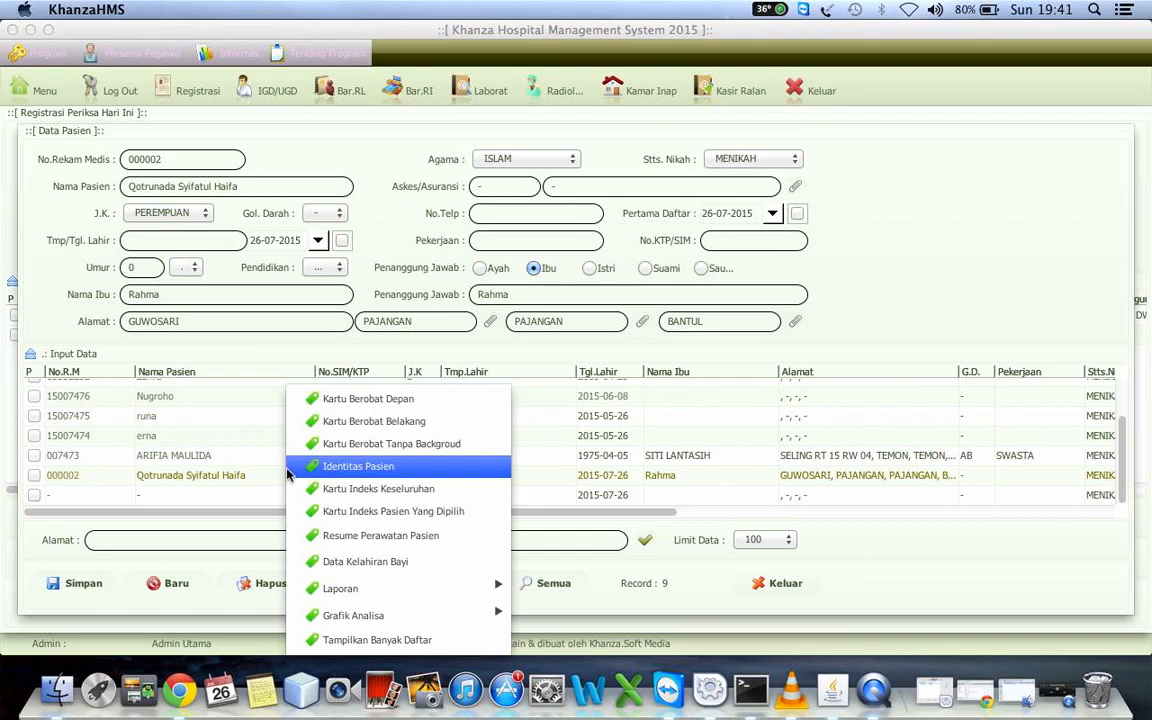
mouse_move(450, 587)
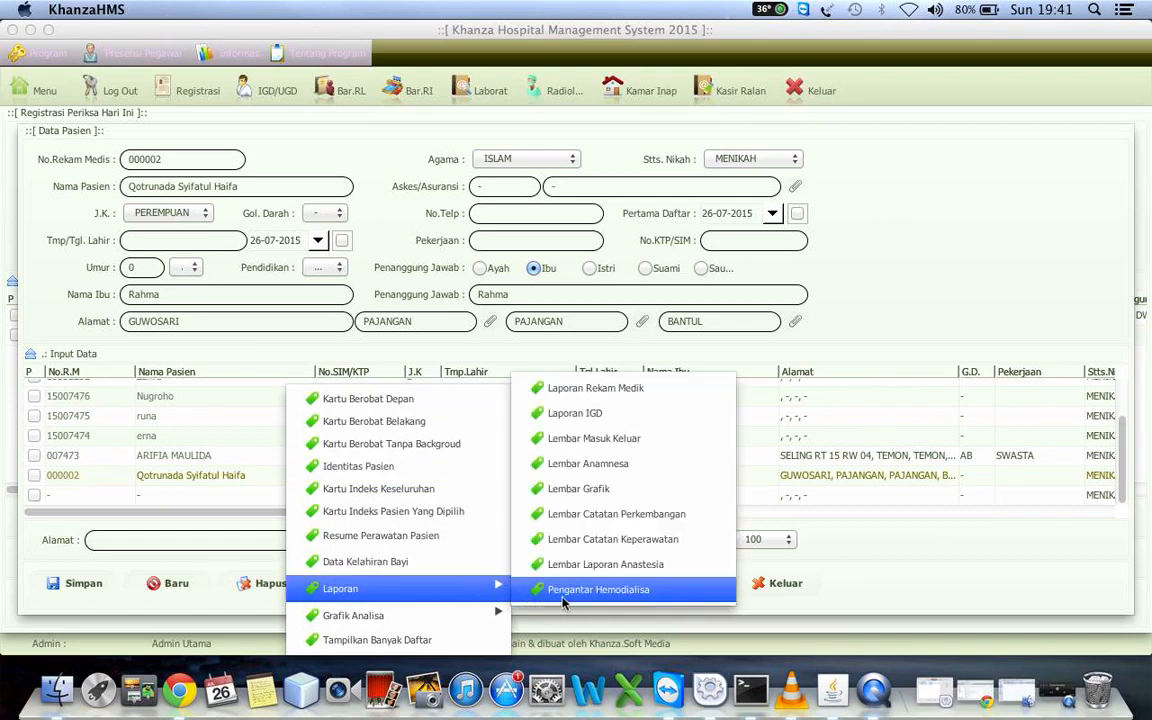
left_click(598, 390)
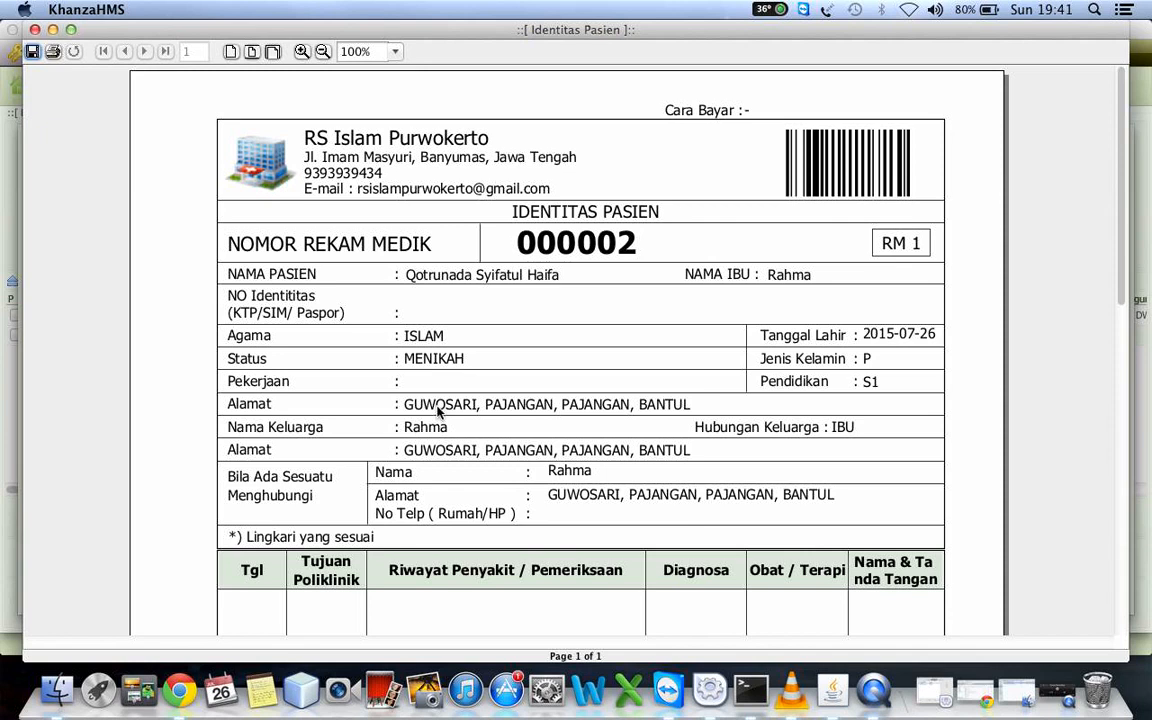
scroll(437, 410, "down", 5)
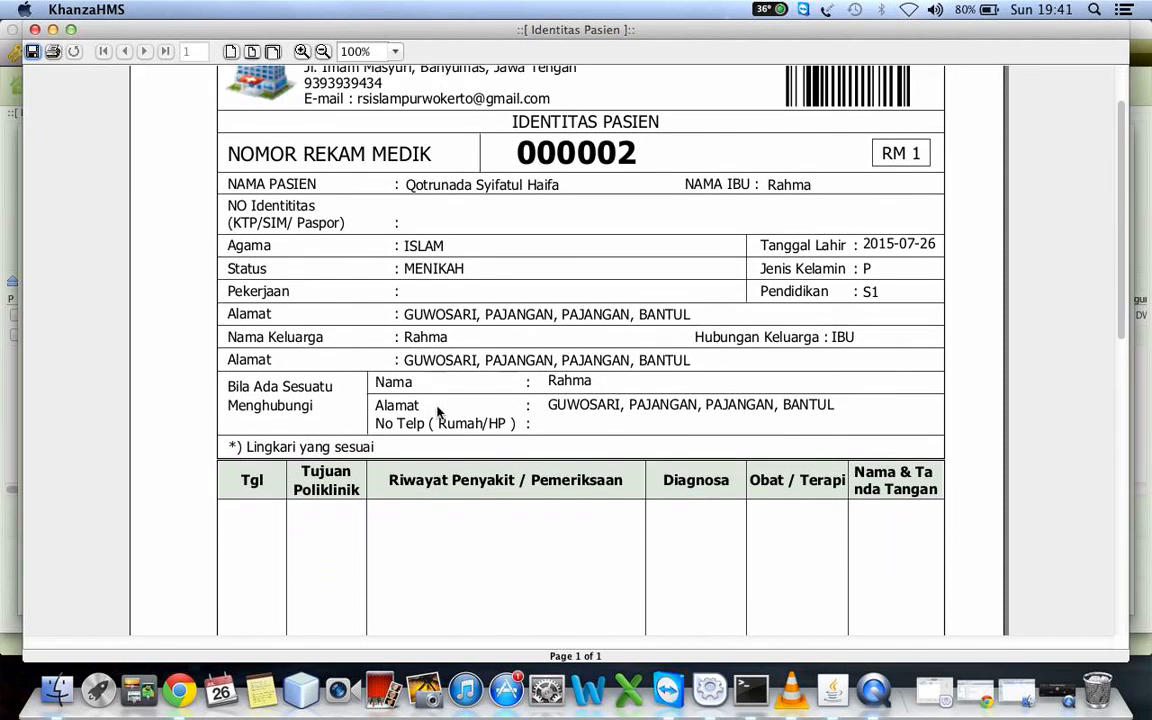
scroll(437, 410, "down", 7)
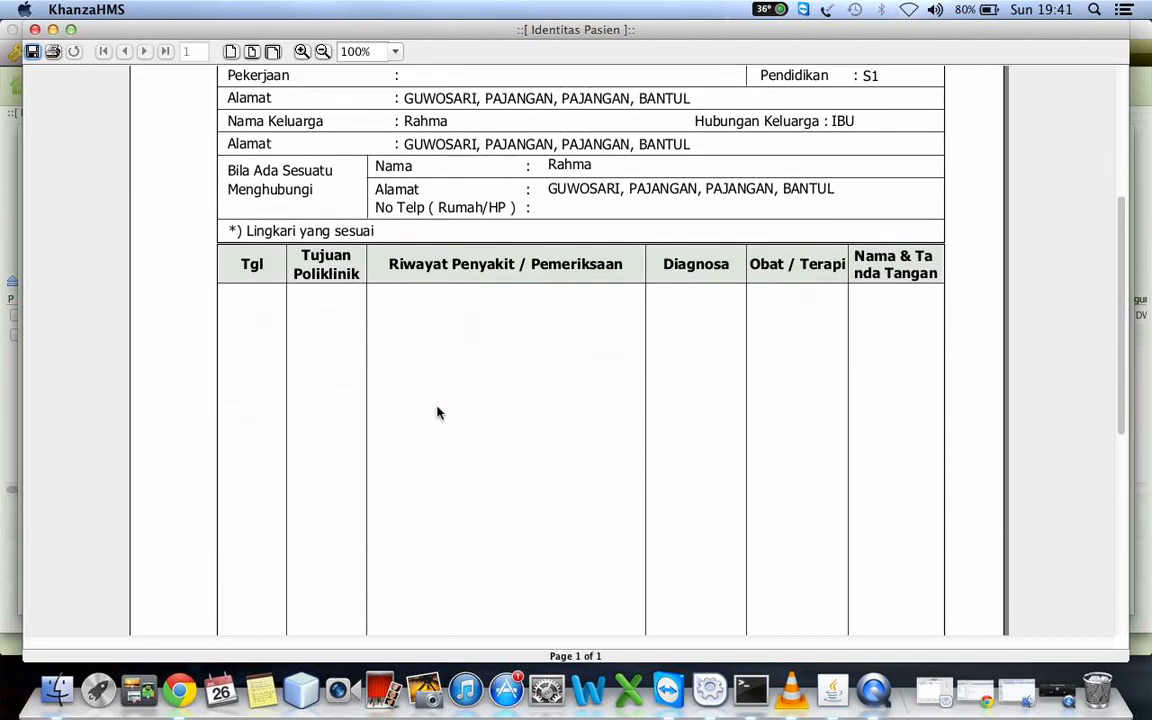
scroll(437, 410, "down", 4)
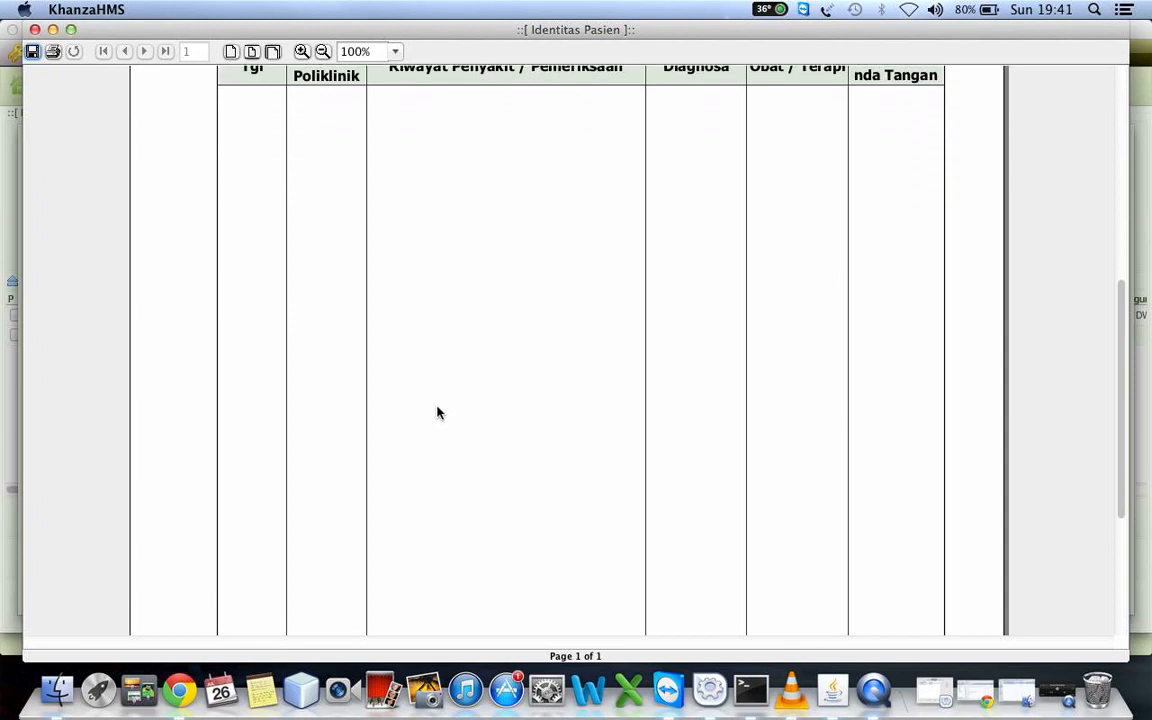
left_click_drag(1121, 343, 1116, 126)
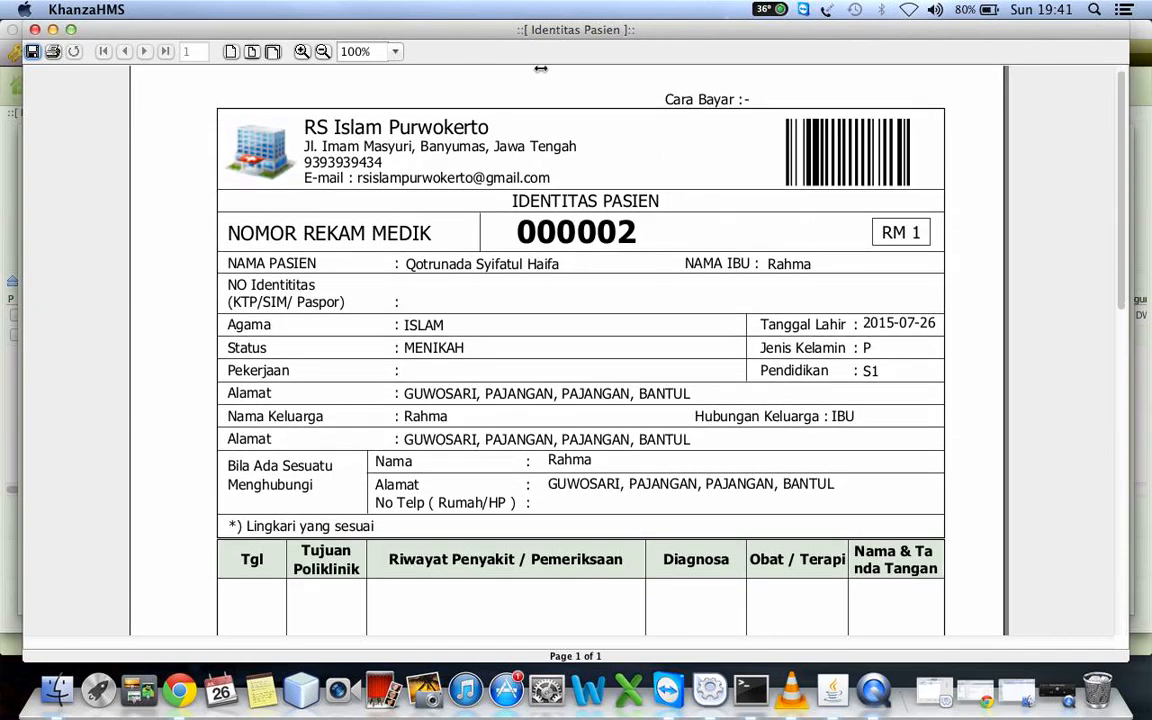
left_click(34, 30)
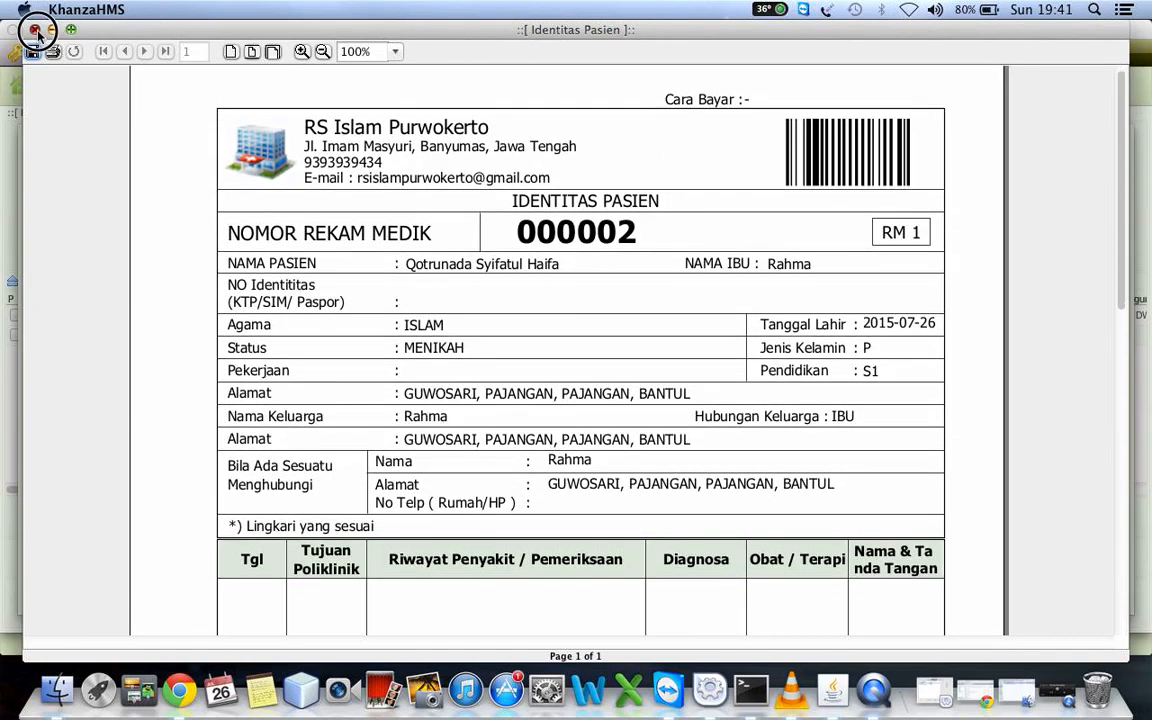
Preview the anaesthesia report sheet (Lembar Laporan Anastesia) for the newborn patient and close it
left_click(178, 480)
right_click(178, 480)
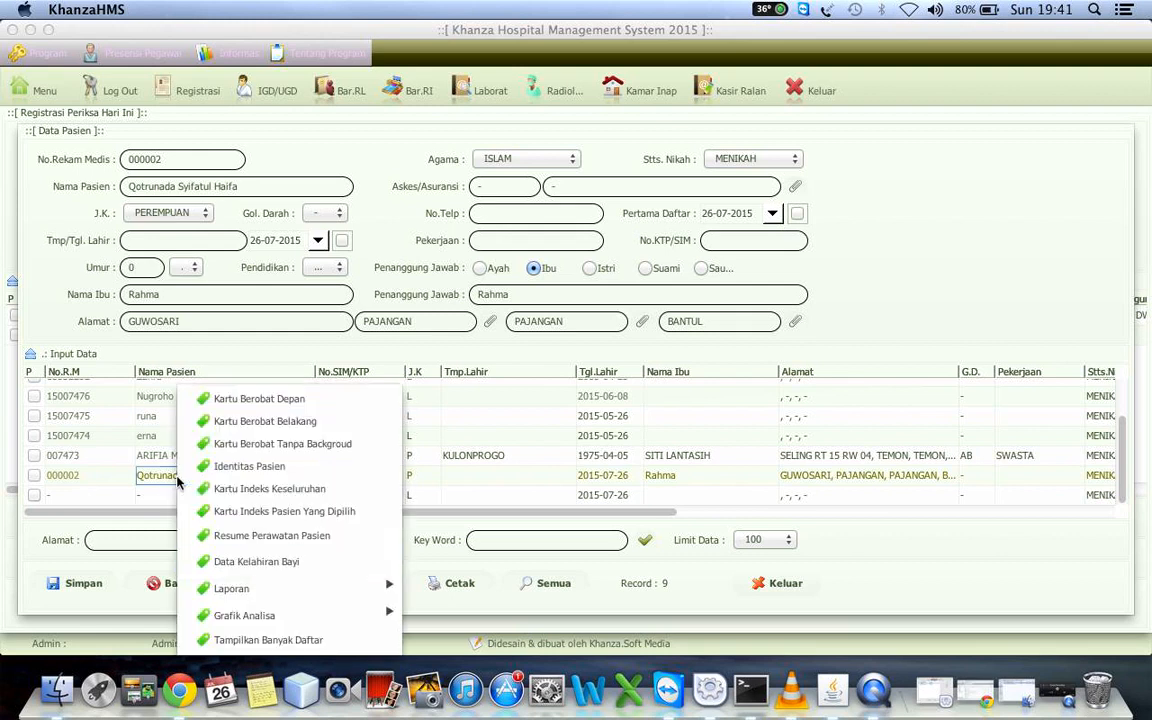
mouse_move(355, 589)
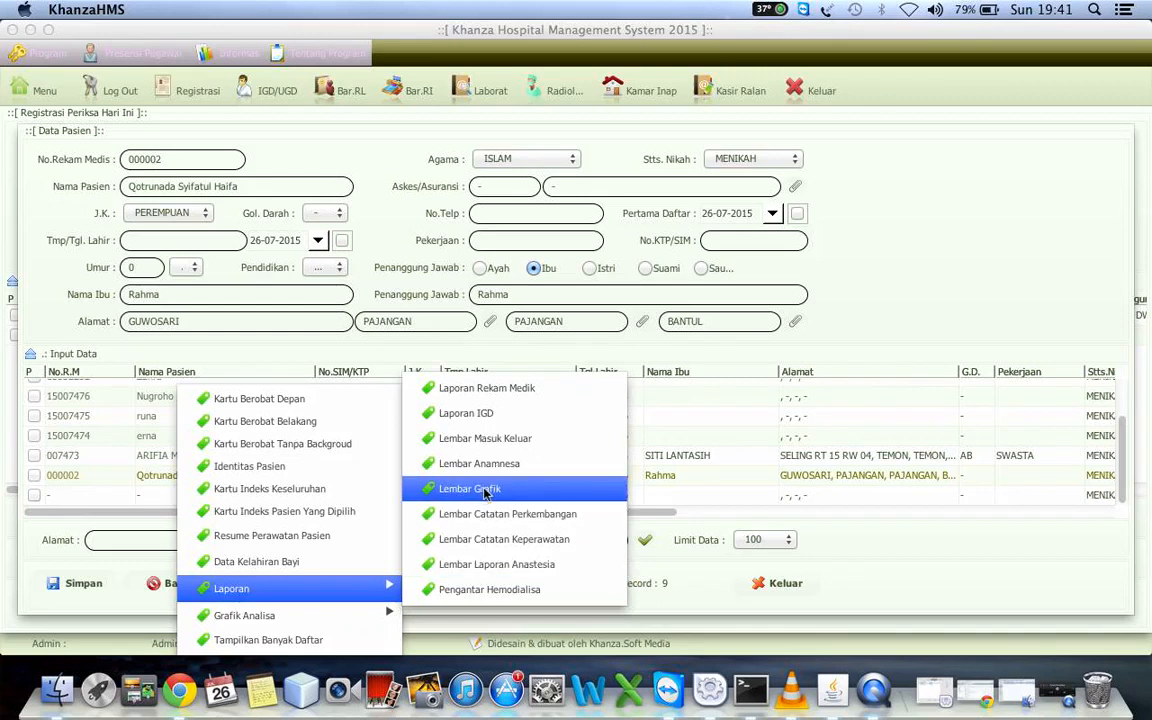
left_click(513, 566)
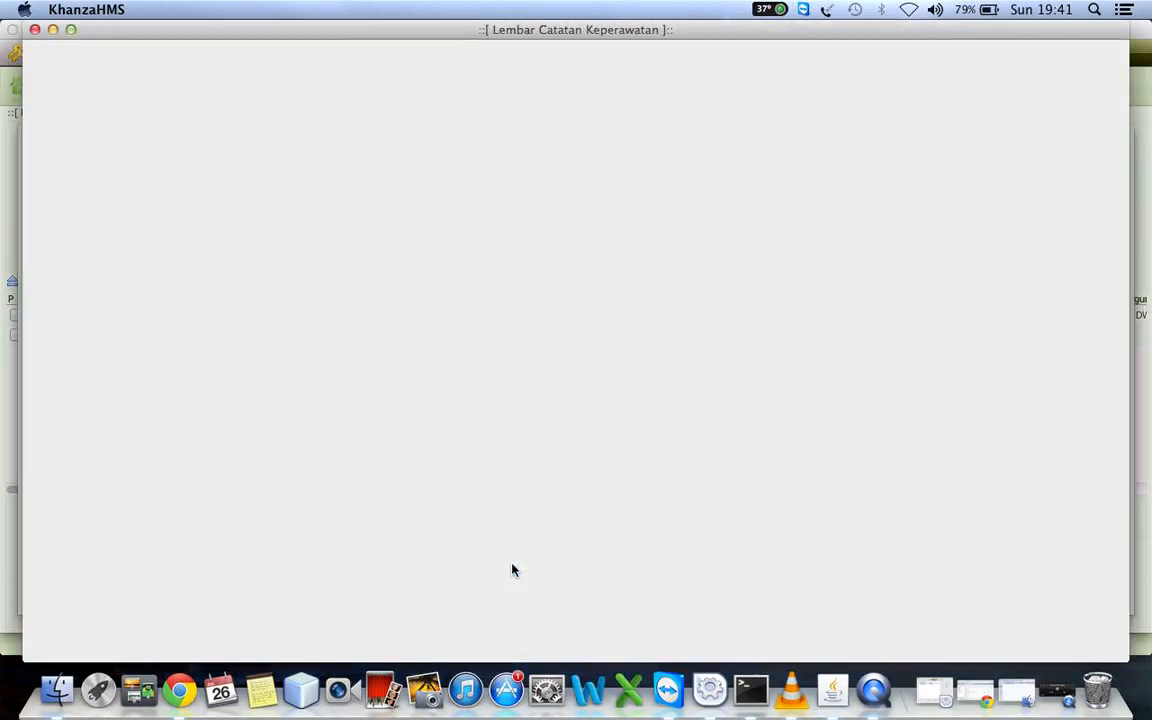
left_click(34, 29)
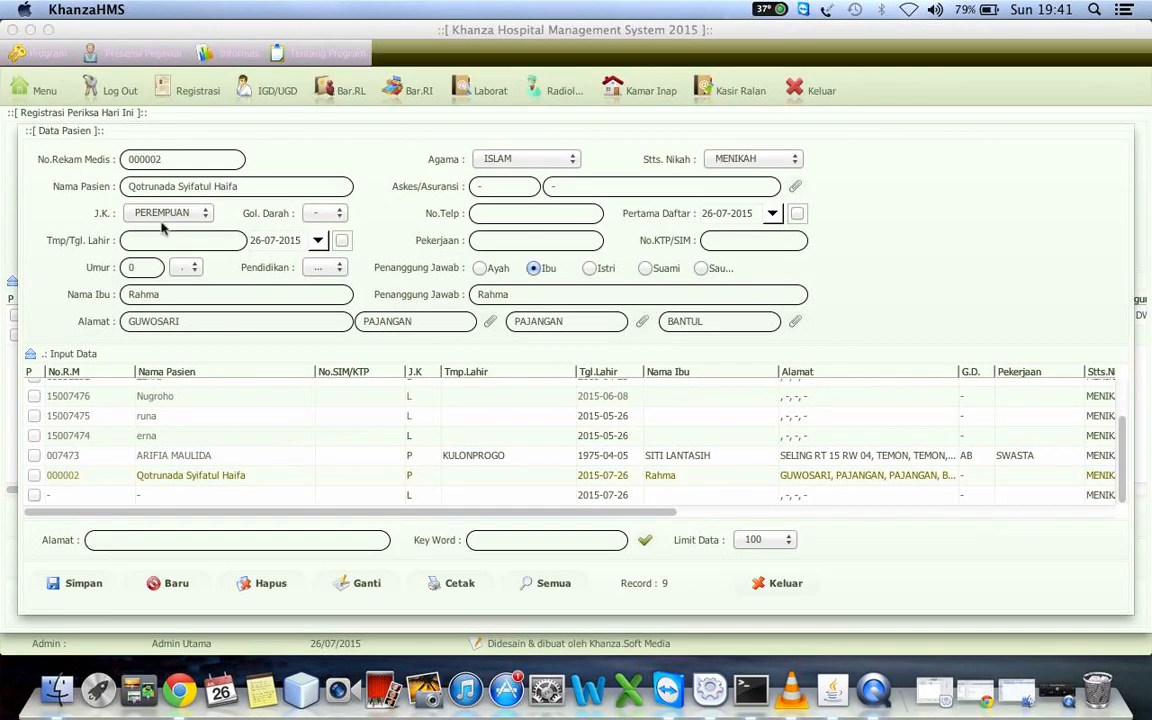
Preview the emergency department report (Laporan IGD) for the BPJS patient in the fourth-to-last row and close it
left_click(164, 440)
right_click(164, 440)
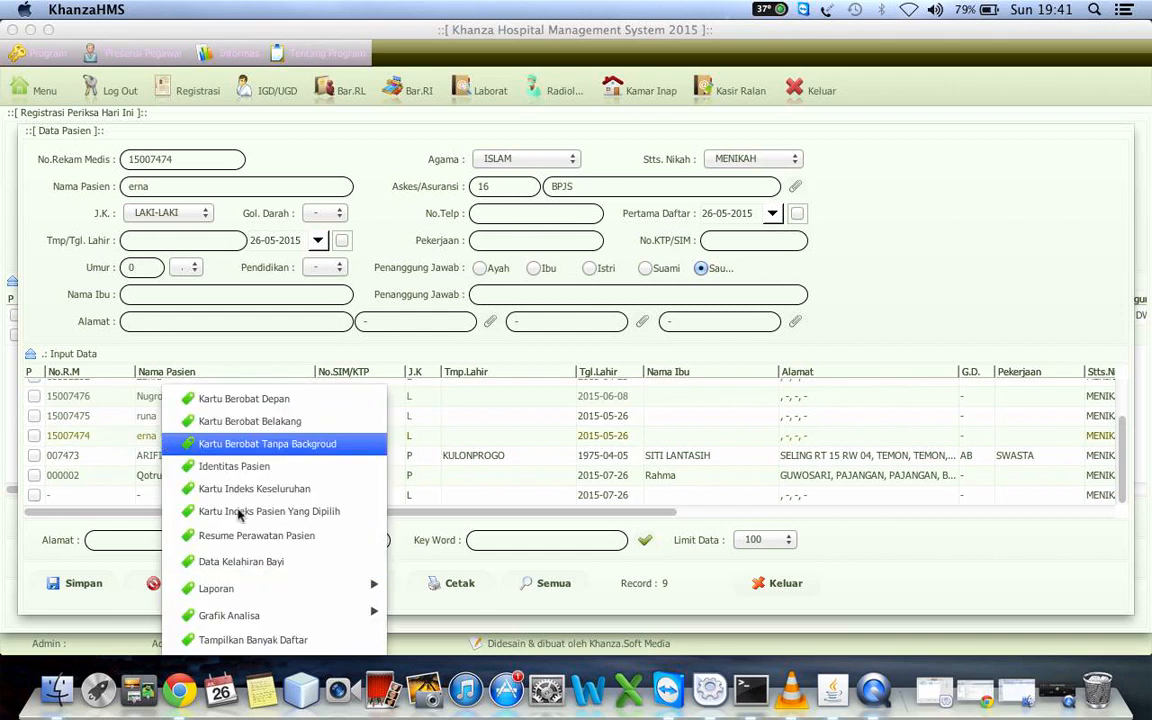
mouse_move(264, 591)
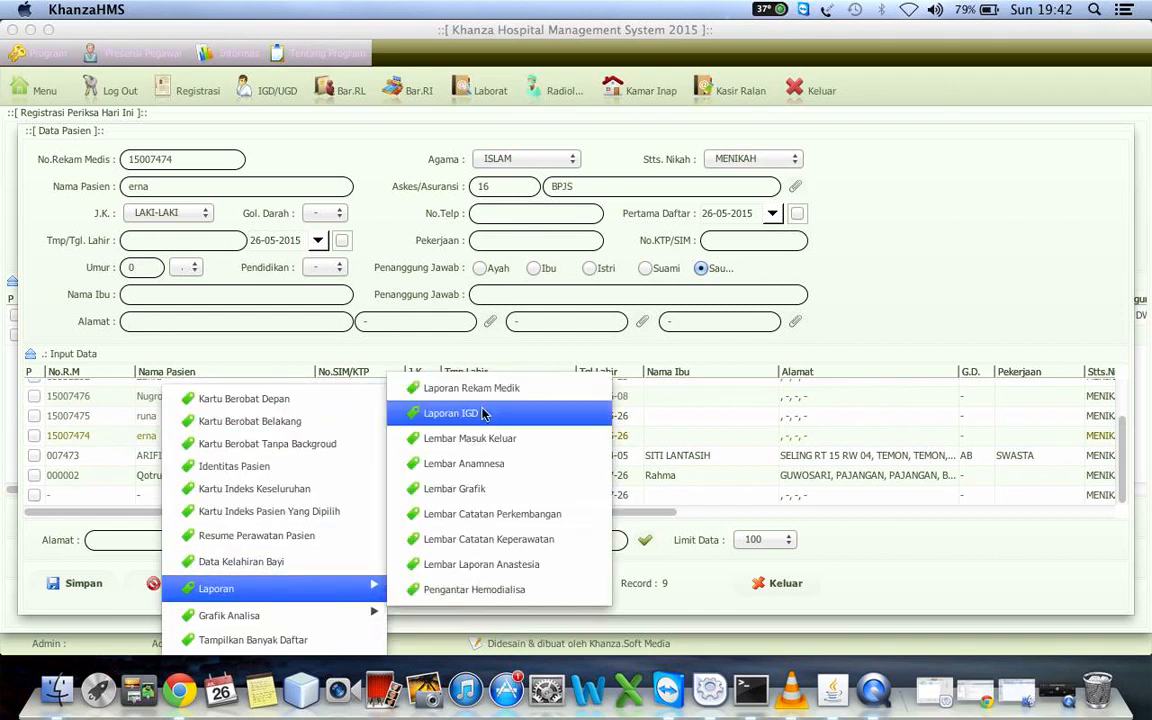
left_click(477, 414)
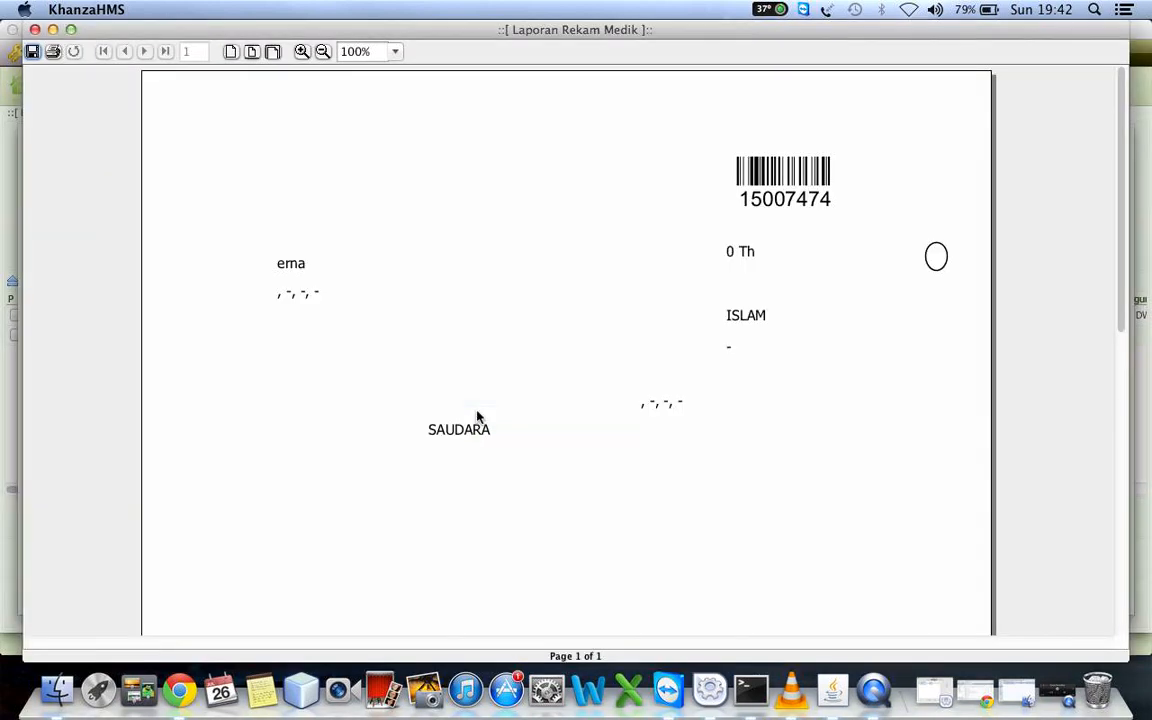
left_click(35, 30)
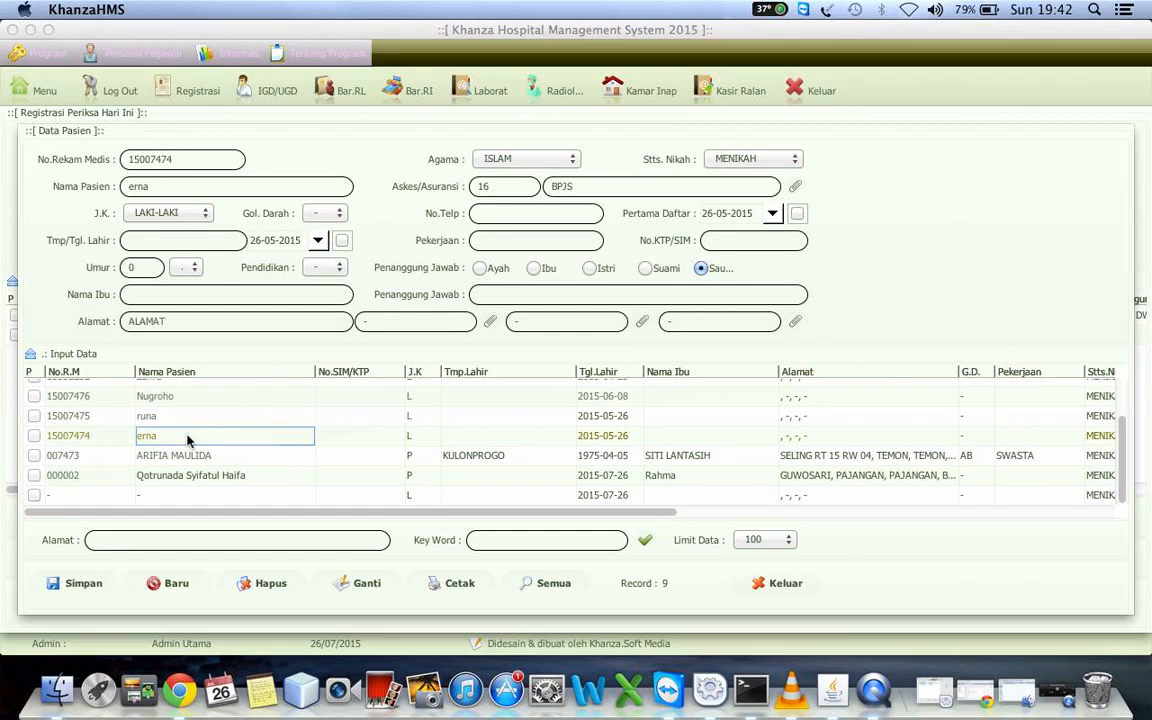
Review the haemodialysis referral letter (Pengantar Hemodialisa) for the selected BPJS patient and close it
right_click(188, 440)
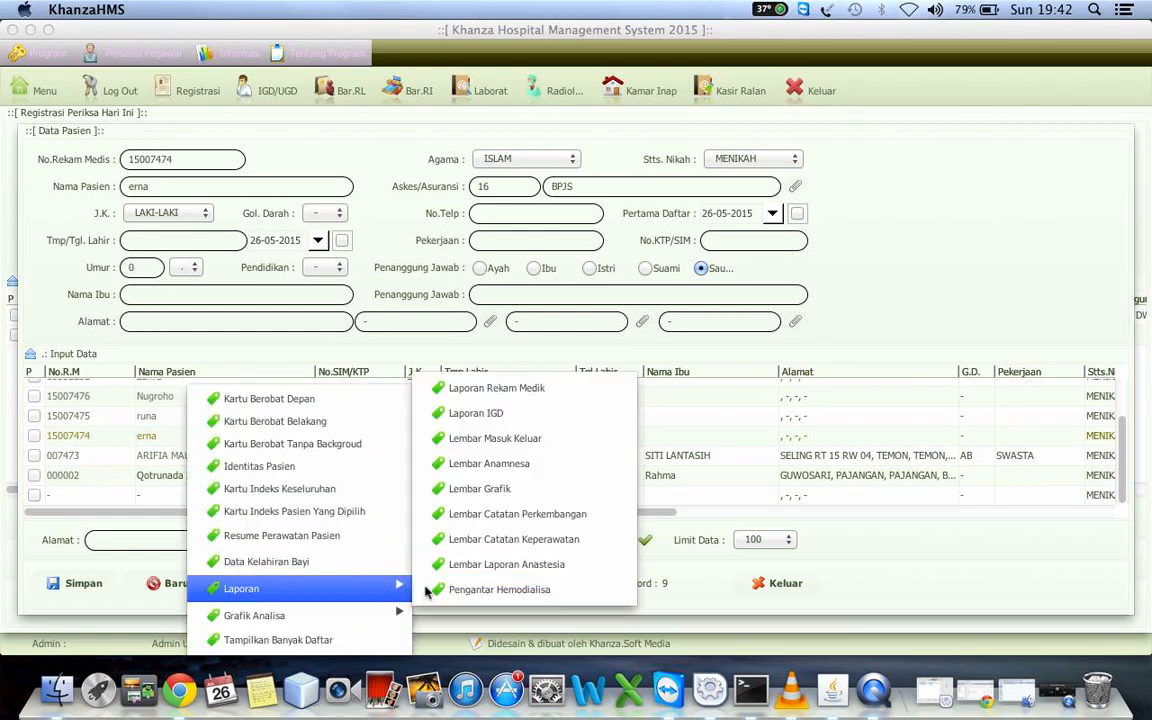
left_click(520, 598)
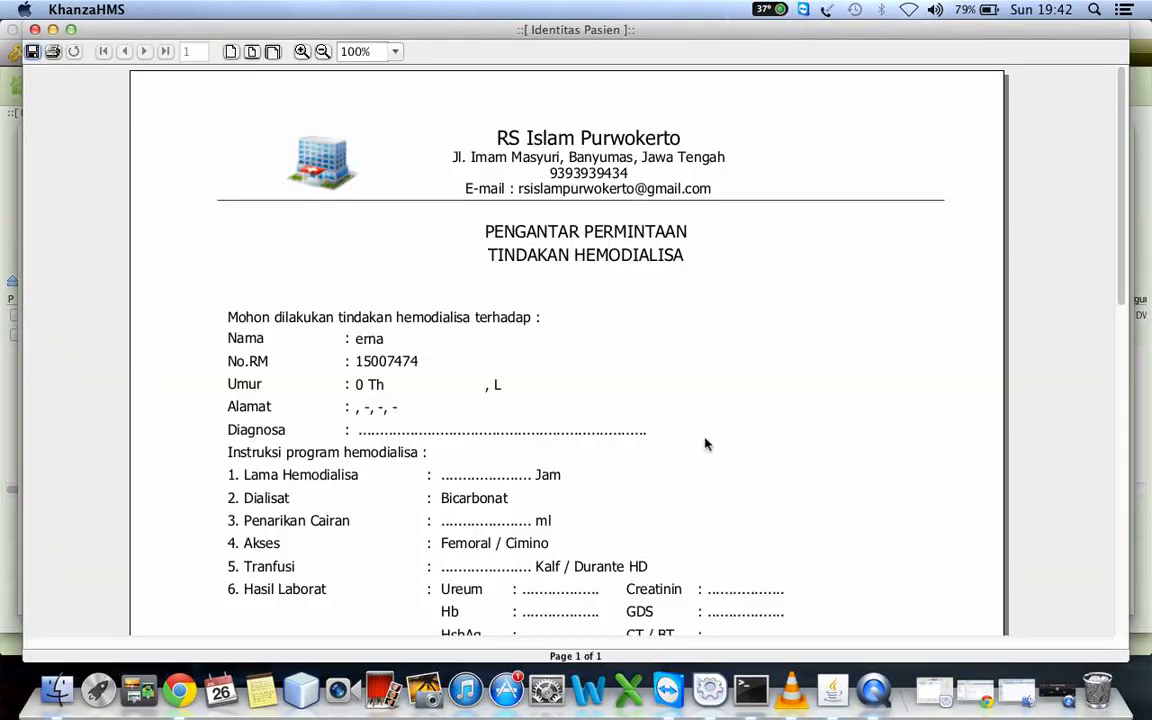
scroll(705, 442, "down", 3)
scroll(705, 444, "down", 8)
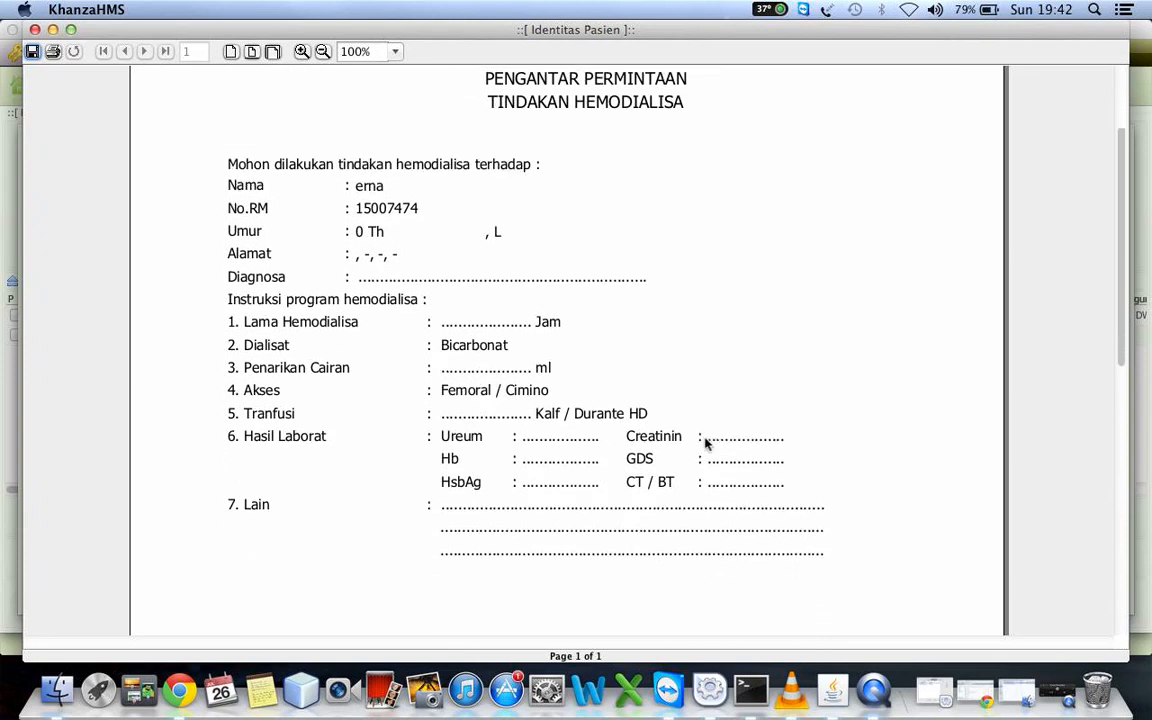
scroll(705, 444, "down", 2)
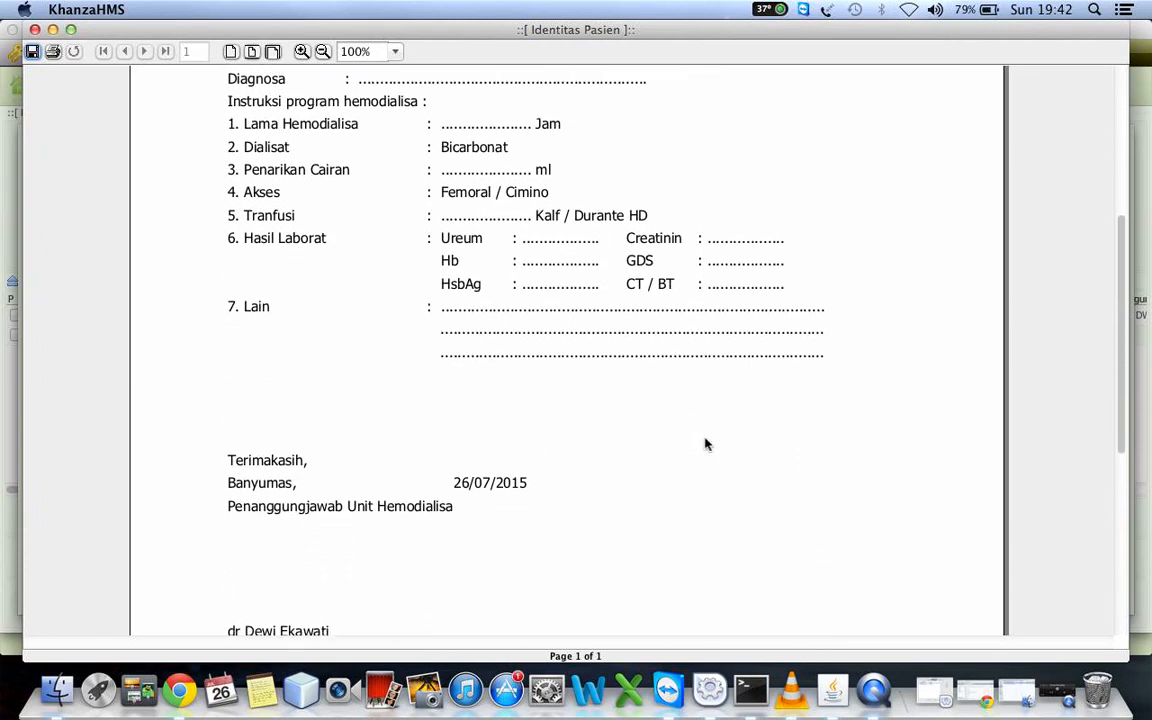
scroll(705, 444, "up", 6)
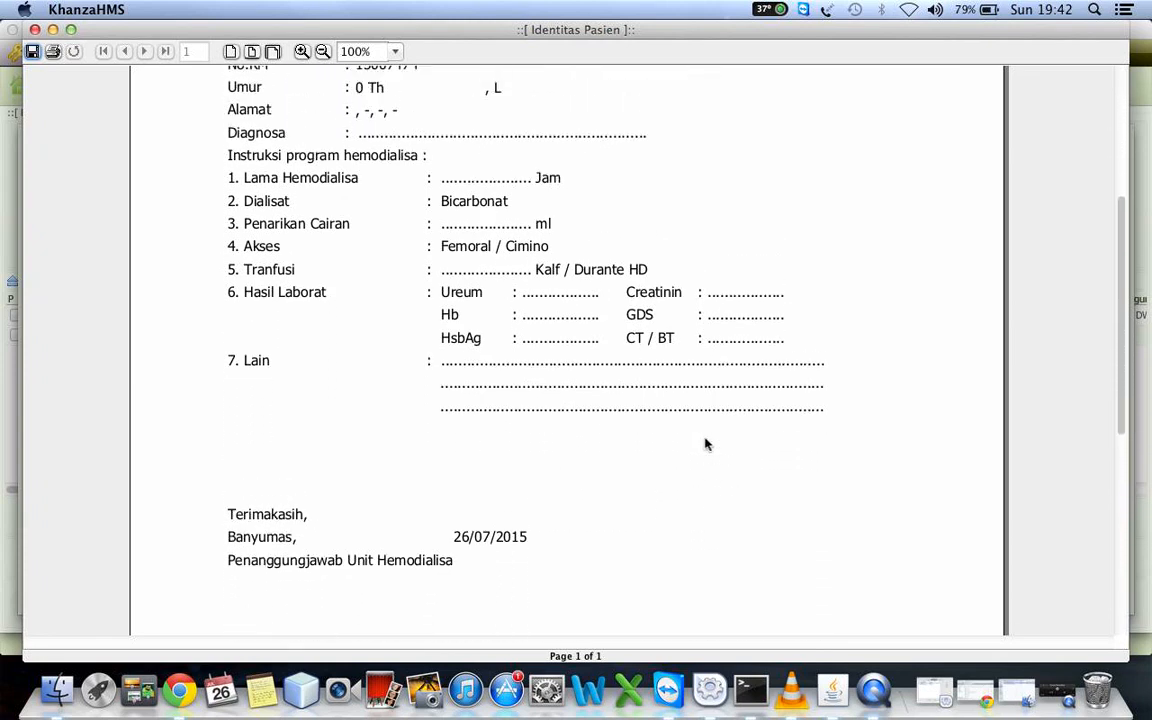
scroll(705, 444, "up", 1)
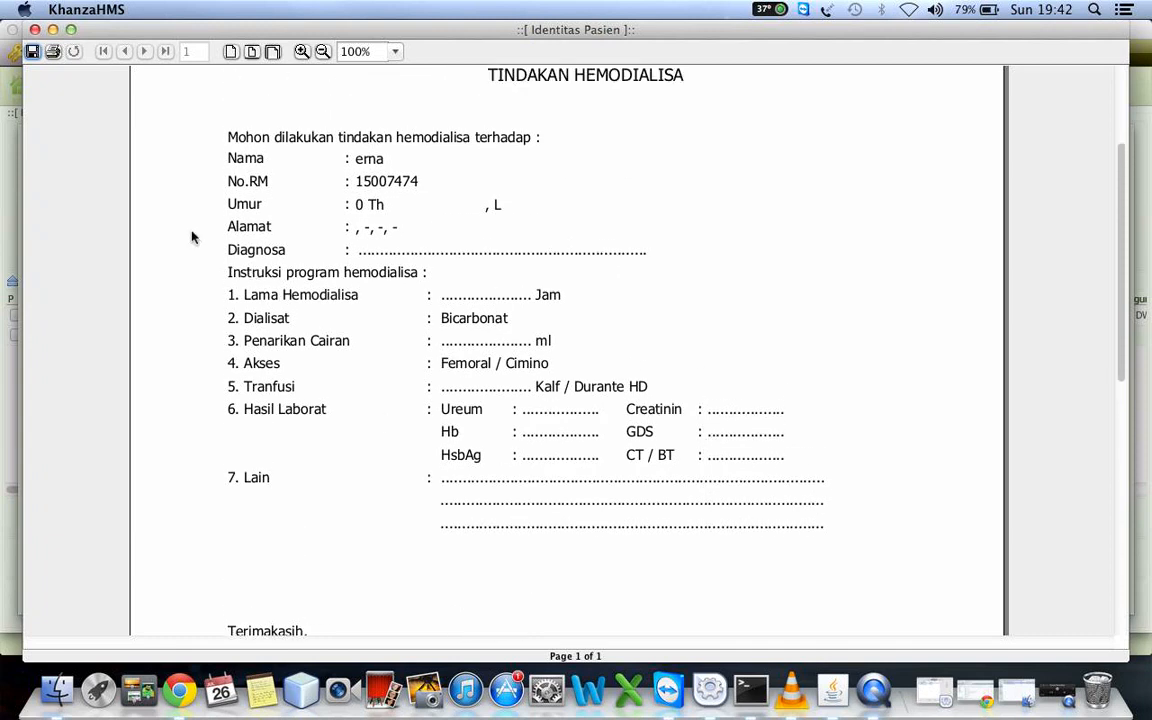
left_click(34, 29)
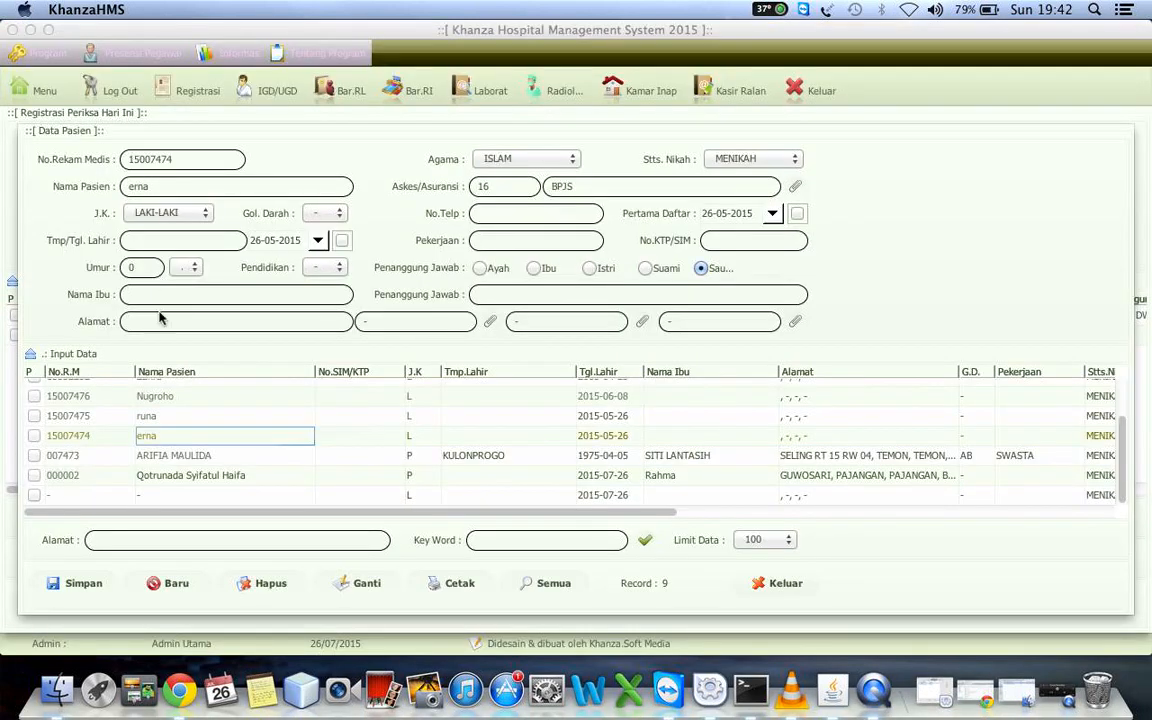
View the patient gender chart (Grafik Jenis Kelamin Pasien) from the analysis graphs and close it
right_click(147, 437)
mouse_move(351, 617)
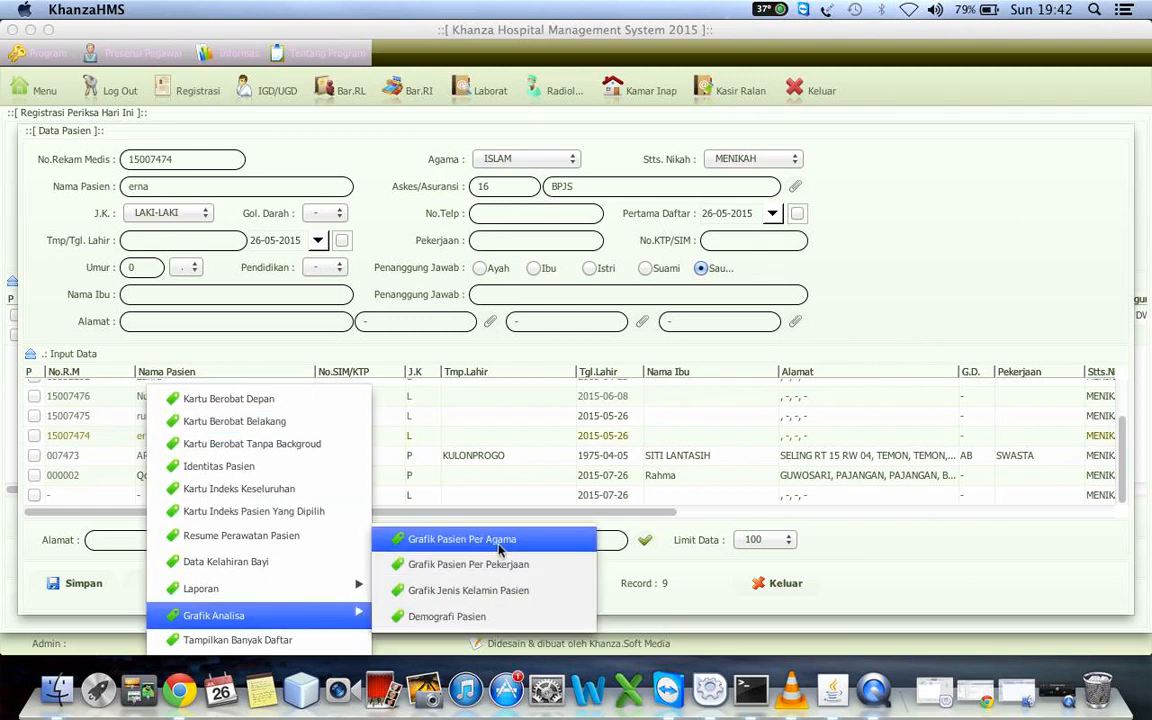
left_click(474, 591)
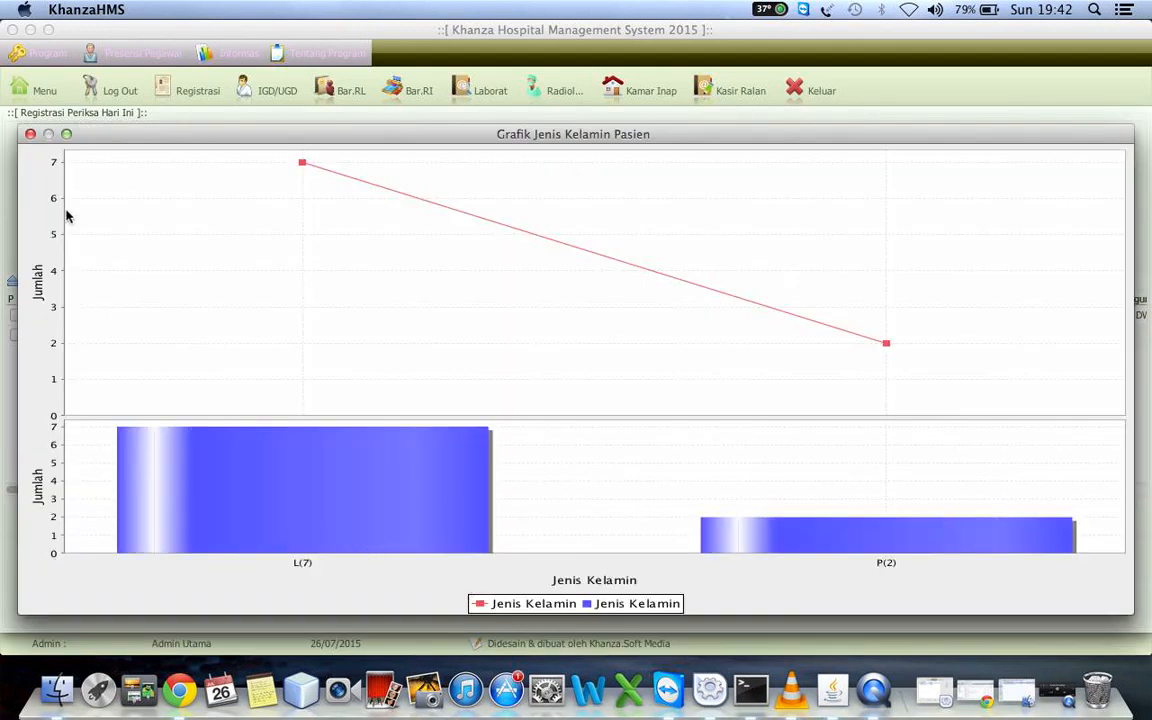
left_click(30, 133)
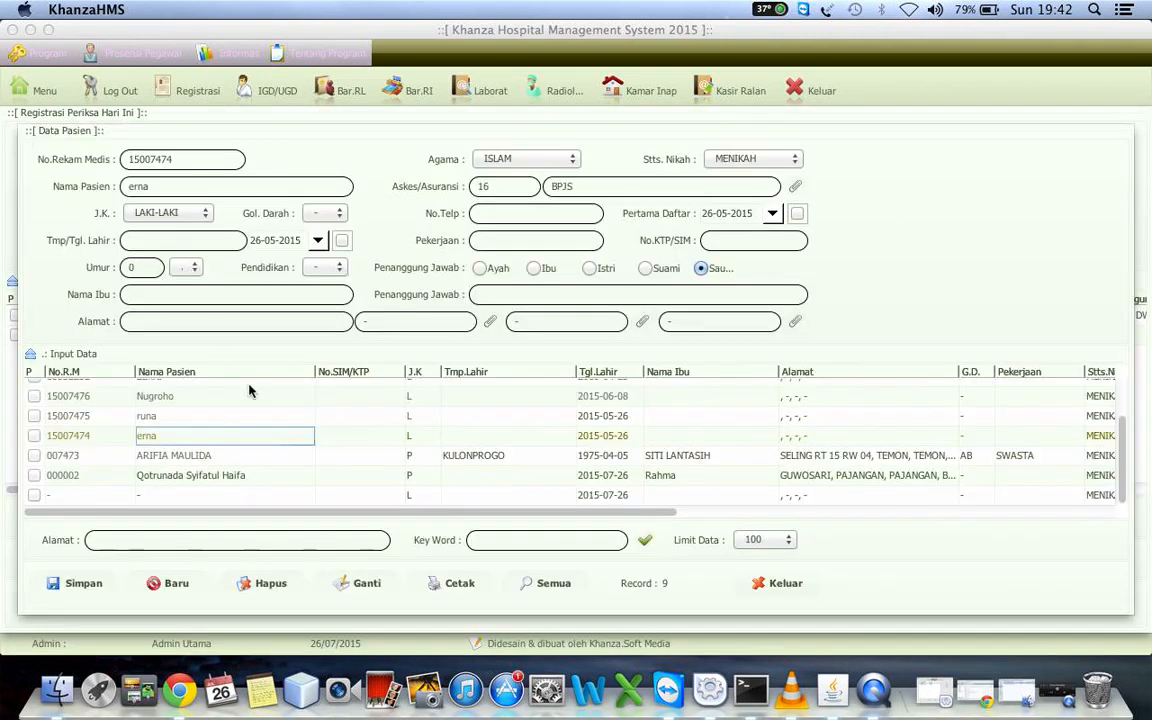
View the patients-by-occupation chart (Grafik Pasien Per Pekerjaan) from the analysis graphs and close it
right_click(230, 440)
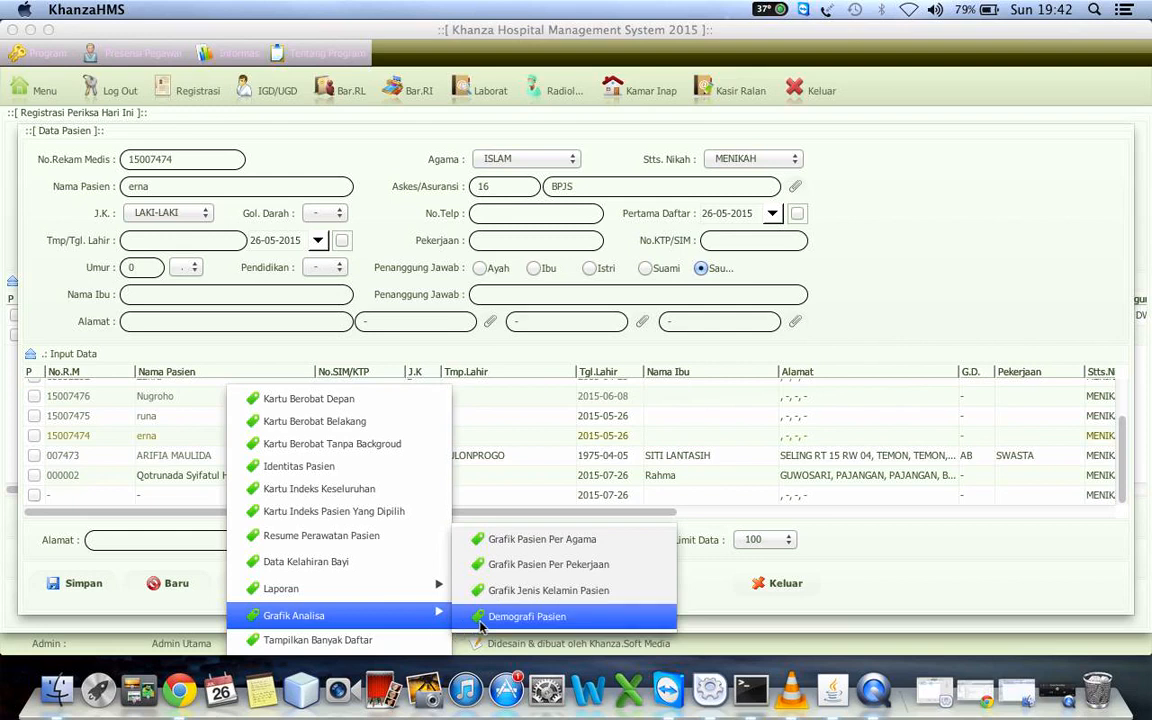
left_click(575, 567)
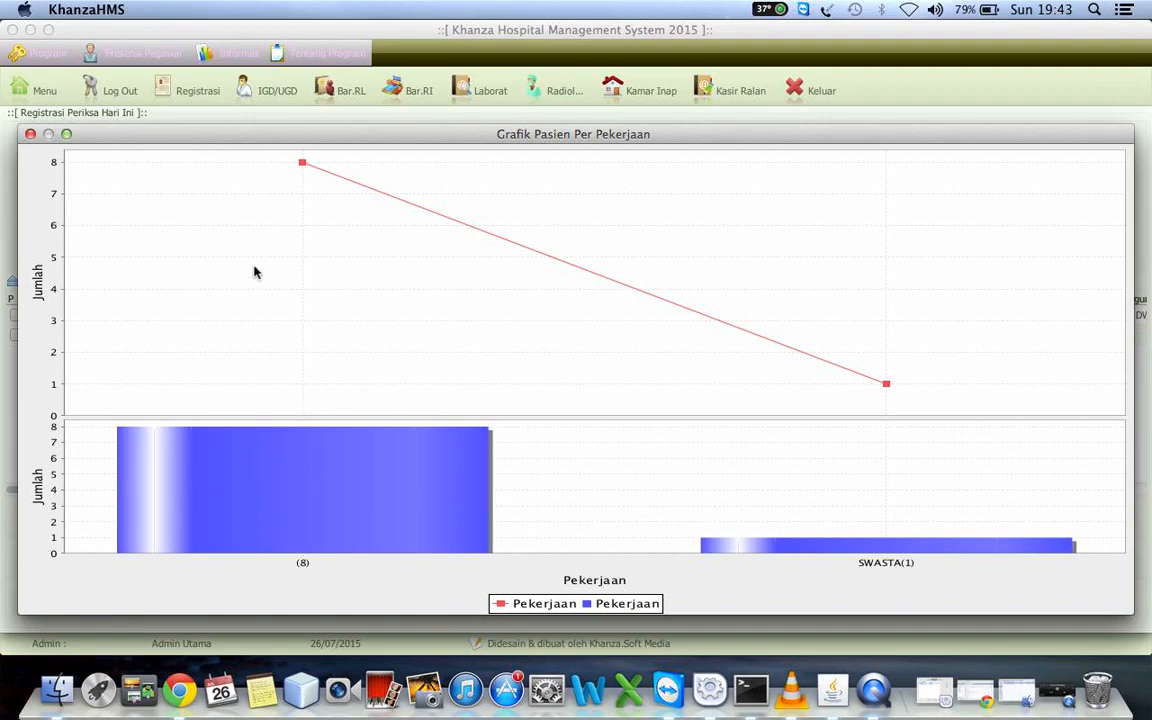
left_click(30, 133)
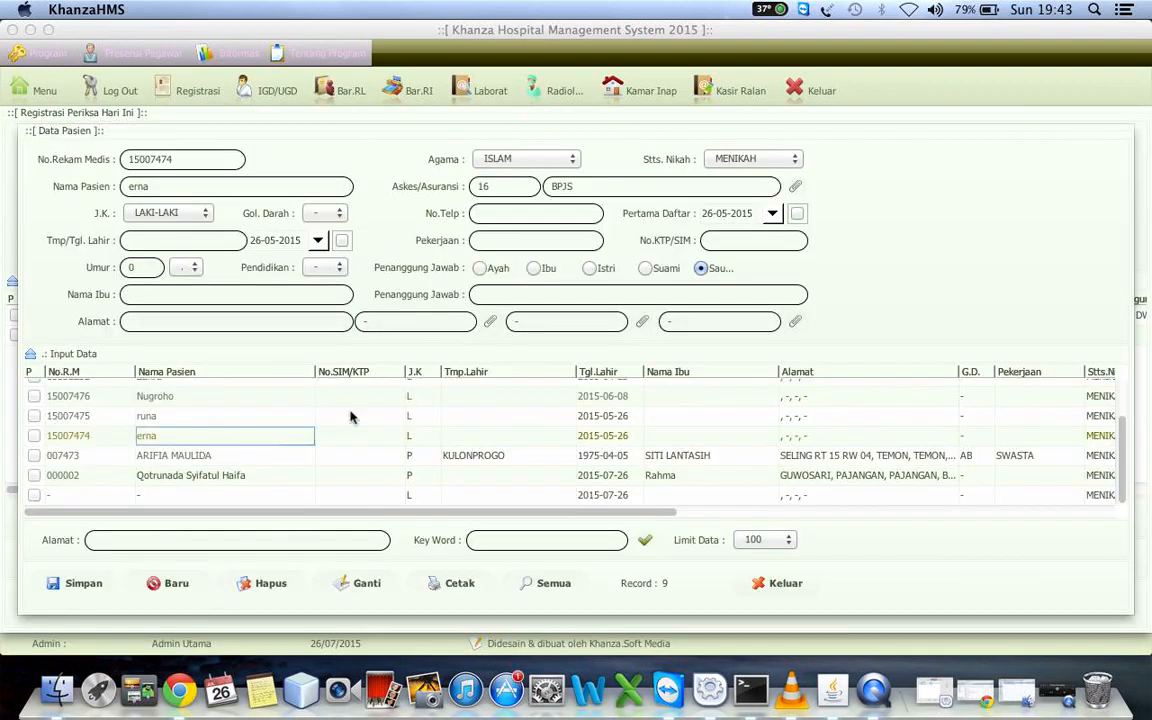
Show how many times each patient has registered (Tampilkan Banyak Daftar) in the patient list's Daftar column
right_click(318, 428)
left_click(592, 456)
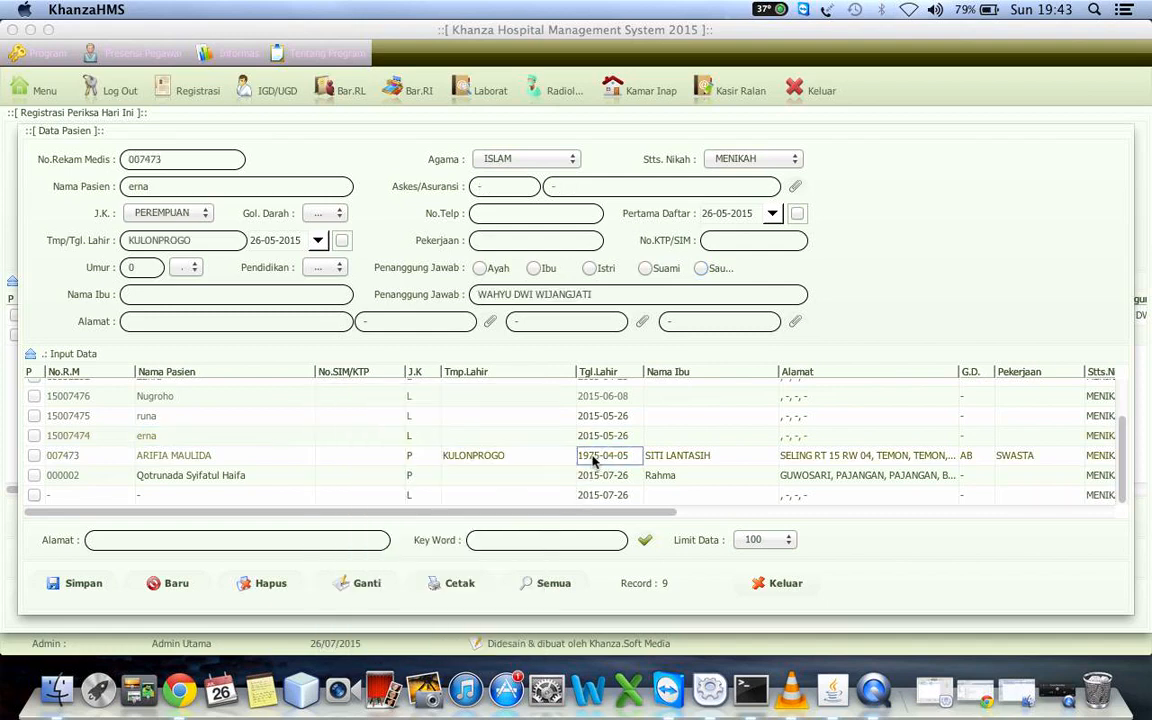
key("Right")
key("Right")
key("Right")
key("Right")
key("Right")
key("Right")
key("Right")
key("Right")
key("Right")
key("Right")
key("Right")
key("Right")
key("Right")
key("Right")
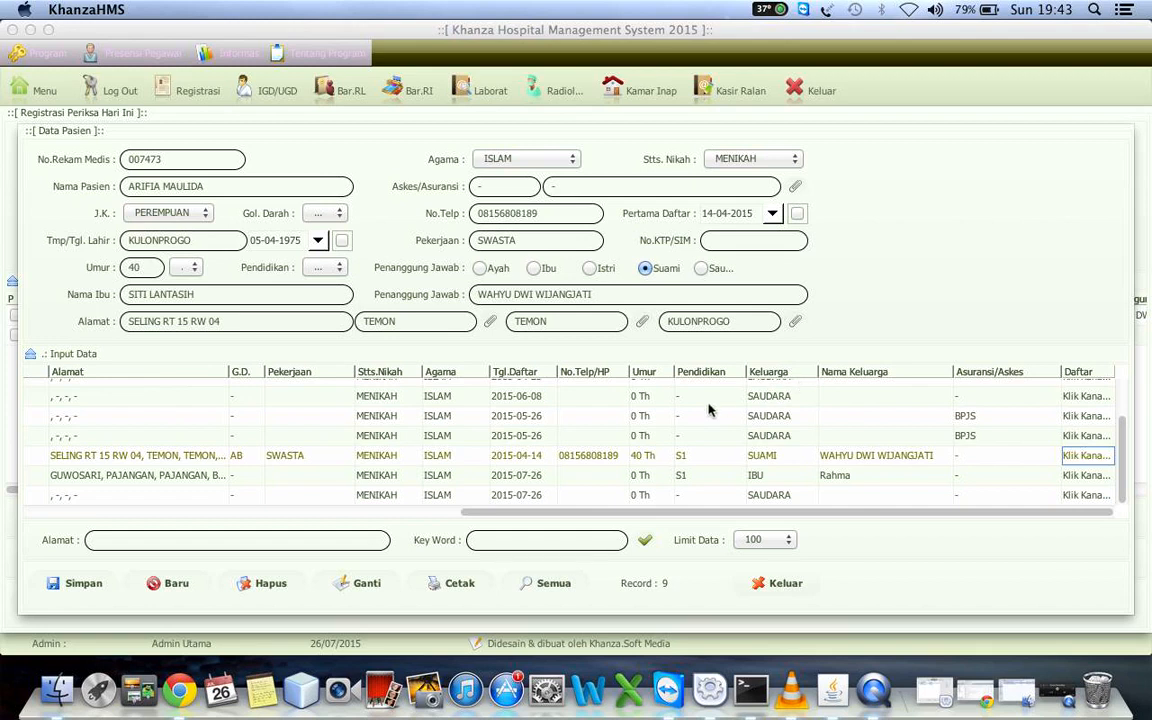
right_click(708, 410)
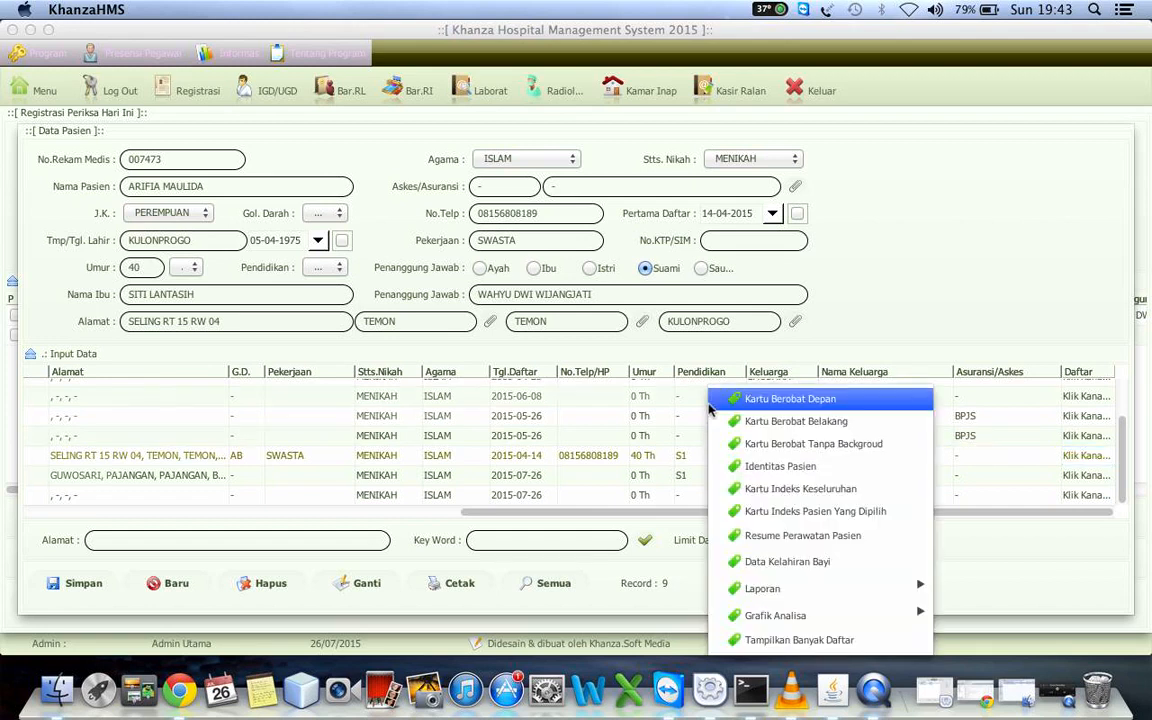
left_click(777, 640)
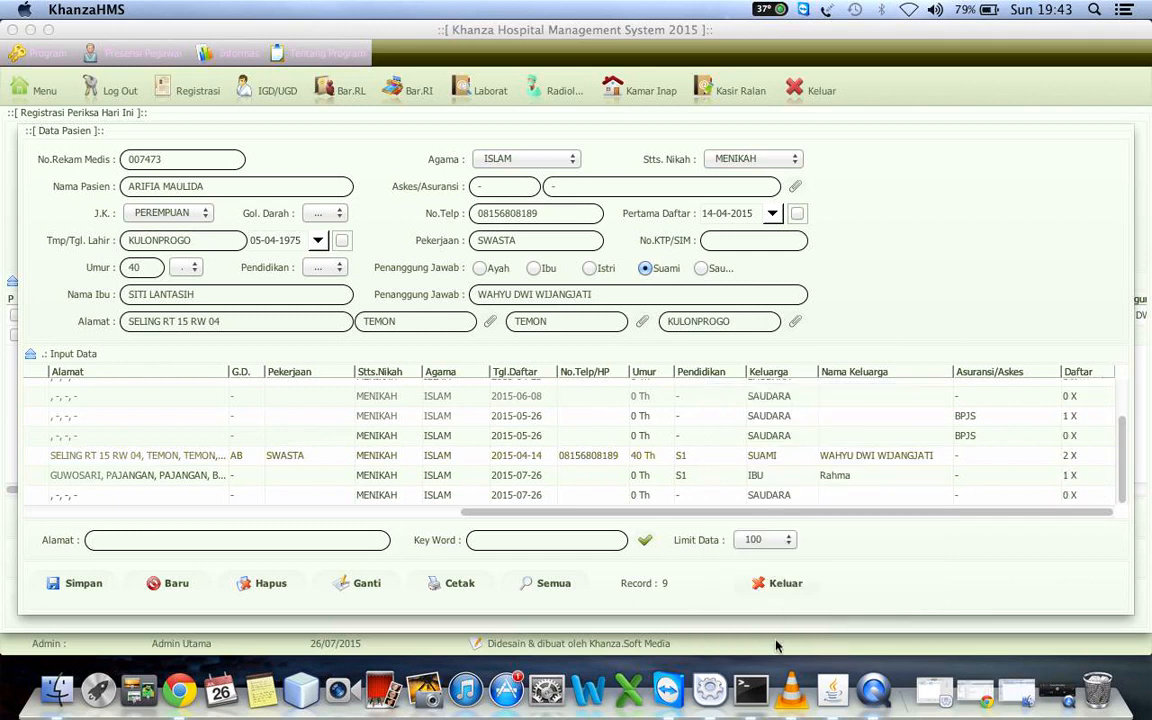
Sort the patient list by registration count (Daftar) in descending order
left_click(1066, 441)
left_click(1082, 373)
left_click(1084, 375)
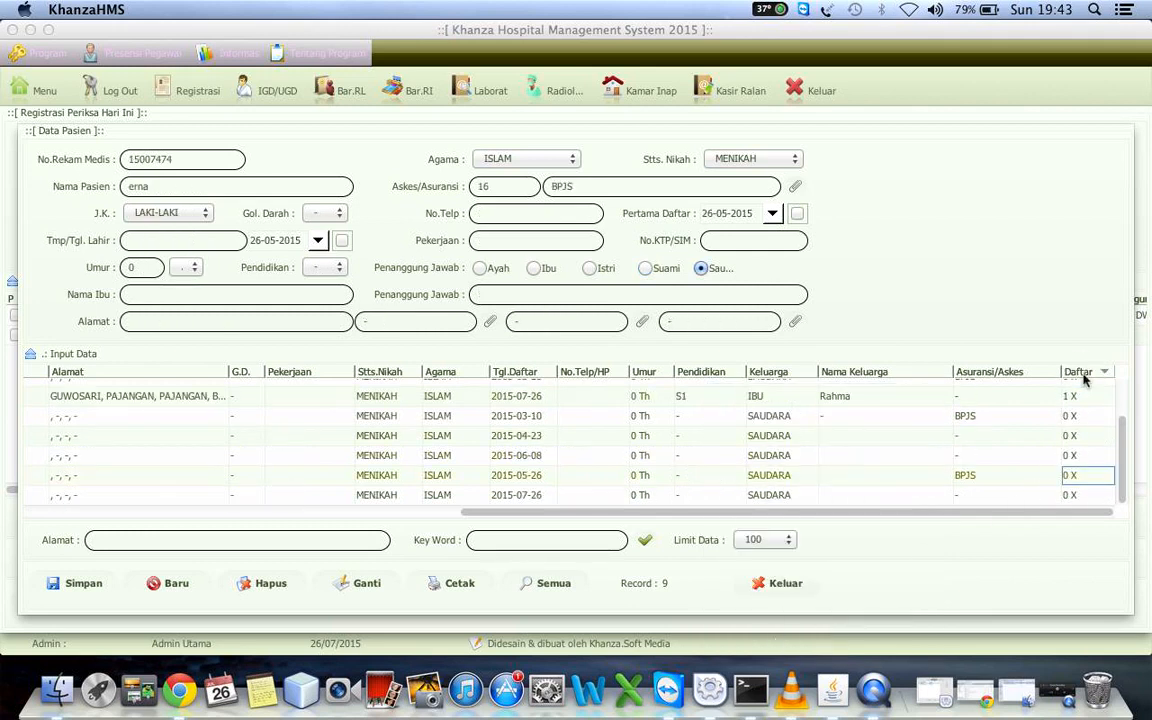
View the patient demographics chart per regency (Kabupaten), leaving the area filters empty, and close it
right_click(937, 452)
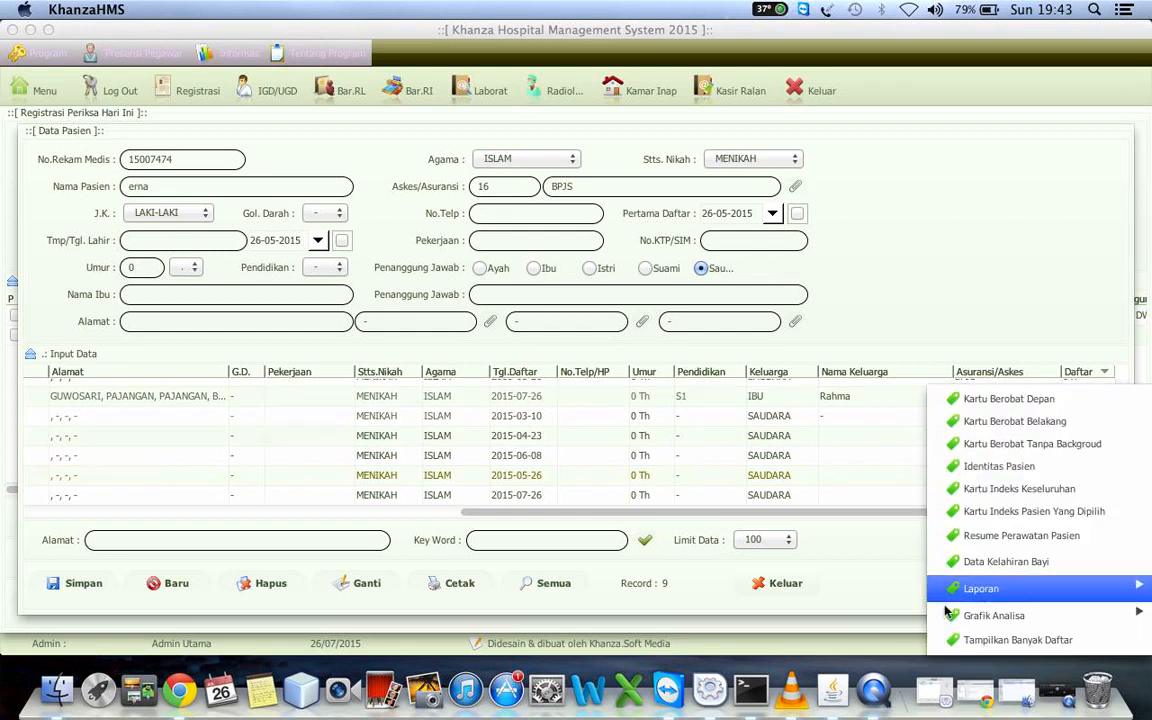
mouse_move(945, 614)
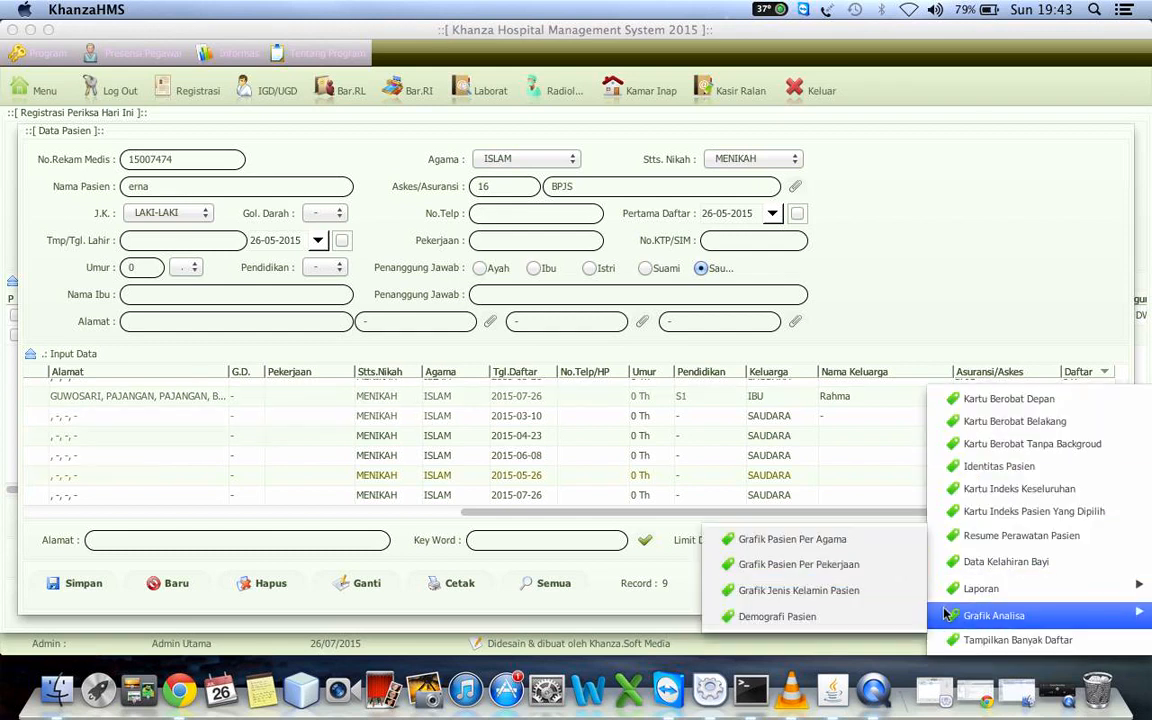
left_click(858, 620)
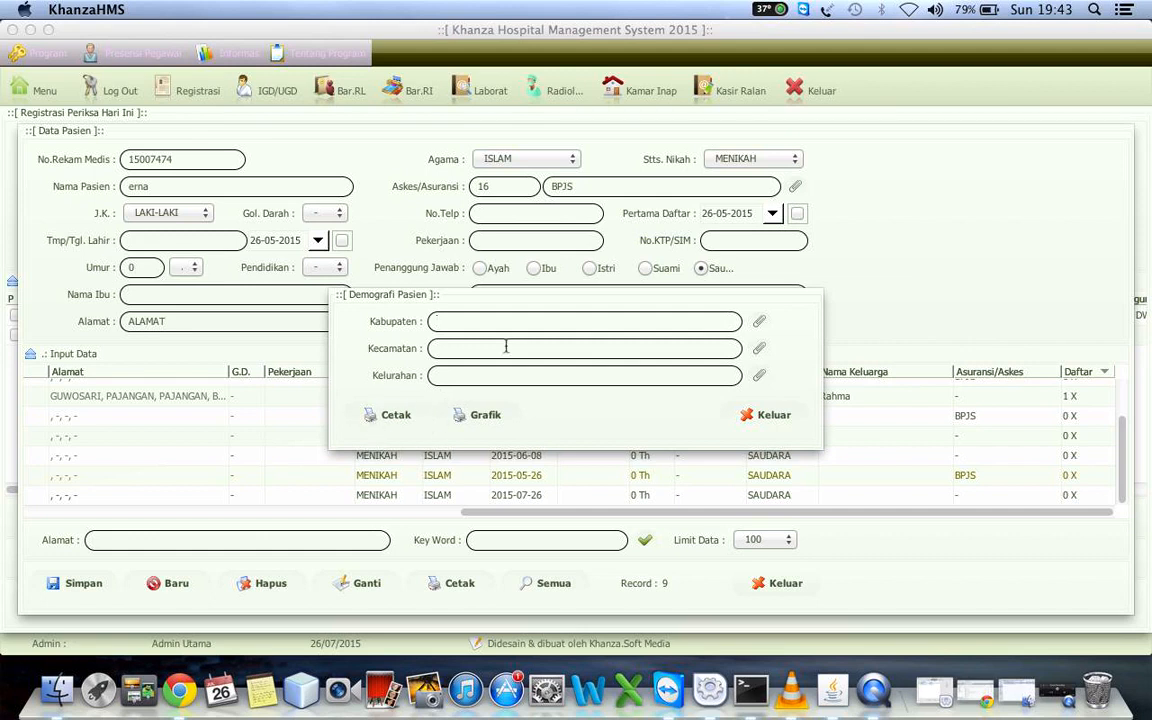
left_click(761, 322)
left_click(613, 570)
left_click(476, 416)
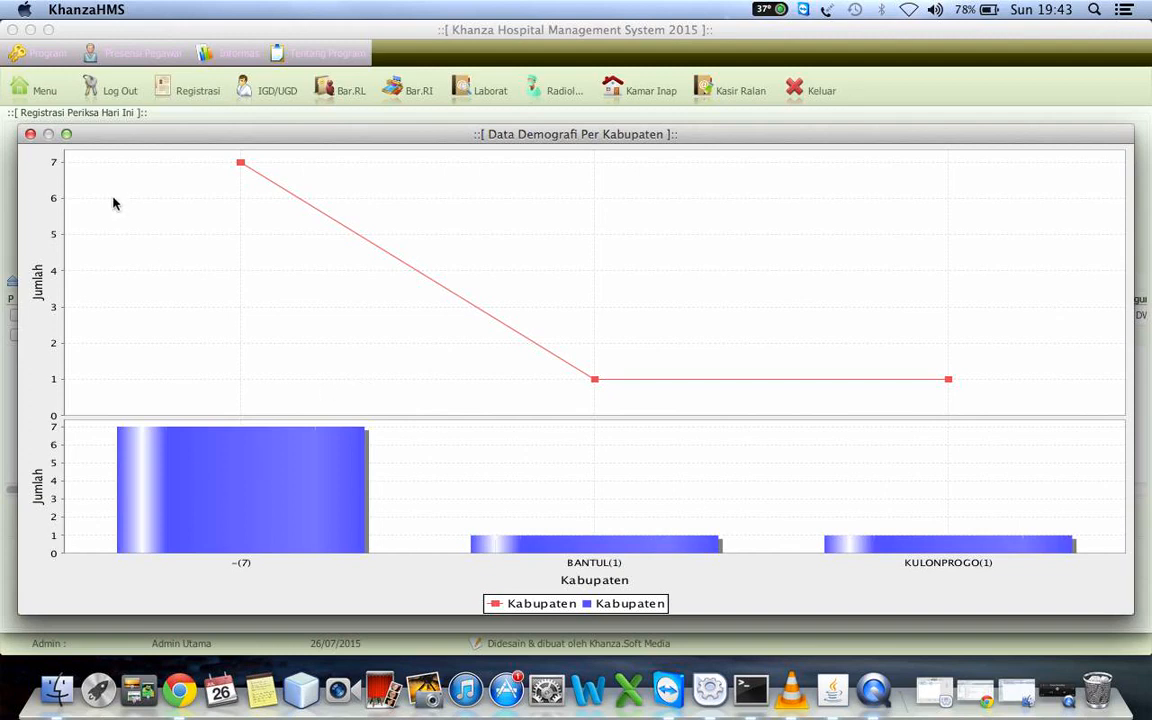
left_click(31, 135)
Preview the printable patient demographics report per regency (Data Demografi Per Kabupaten) and close it
right_click(325, 420)
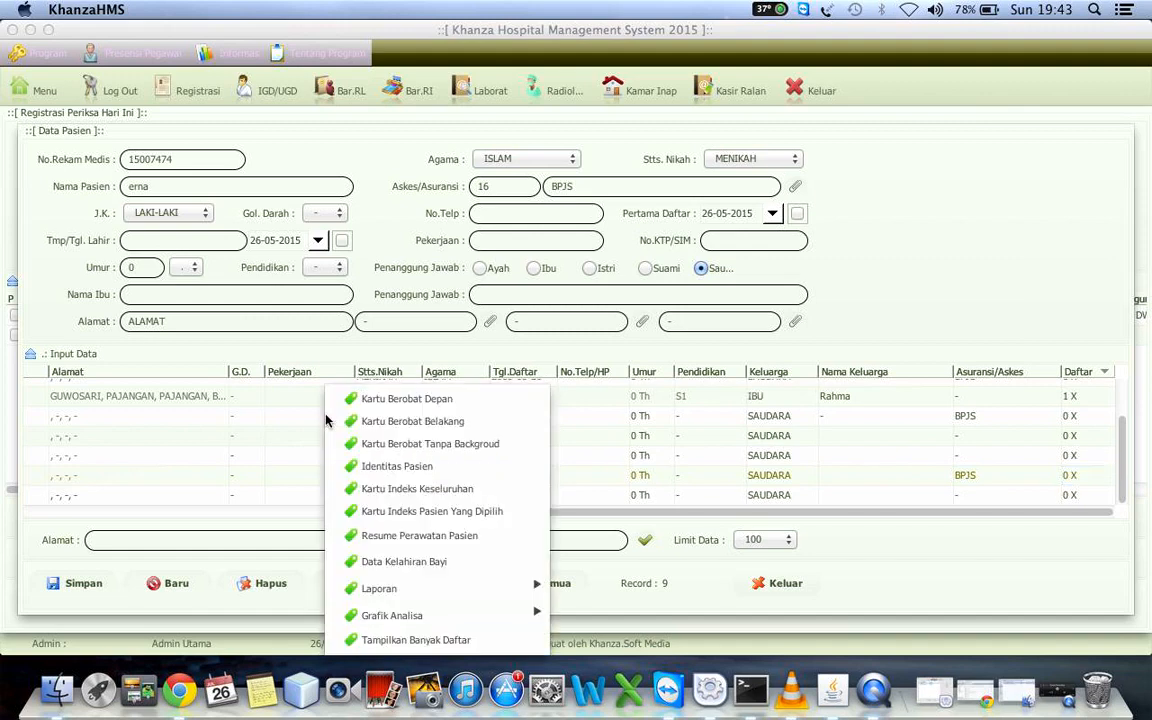
mouse_move(507, 616)
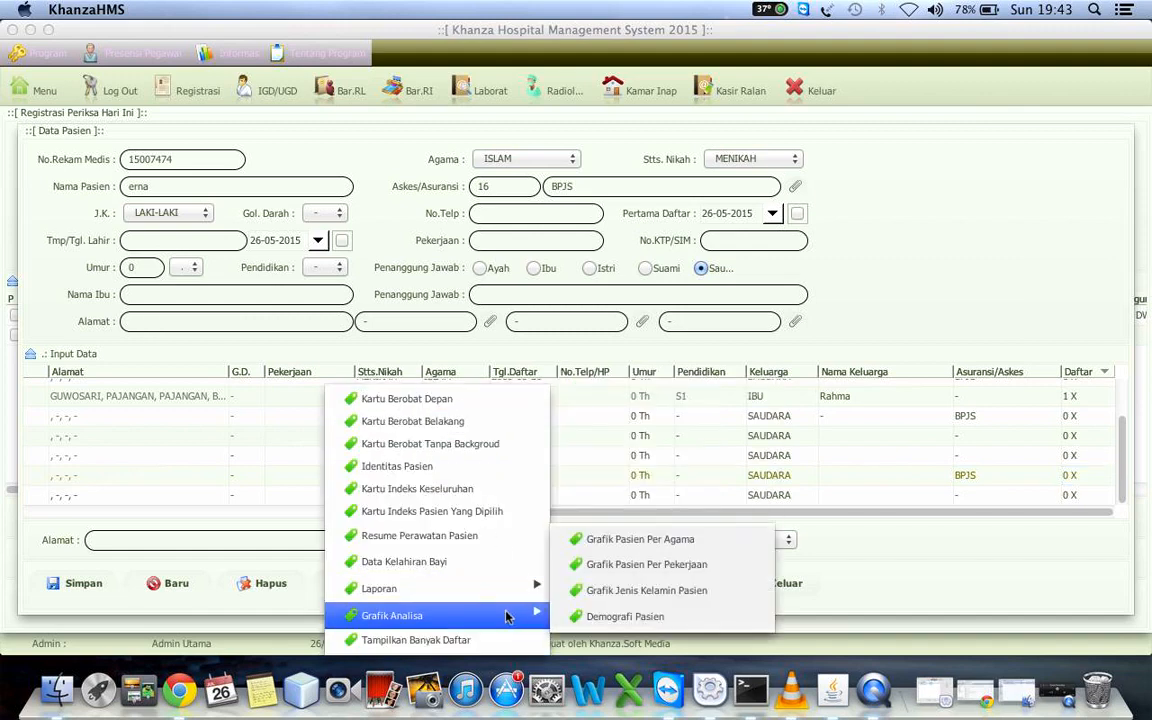
left_click(596, 625)
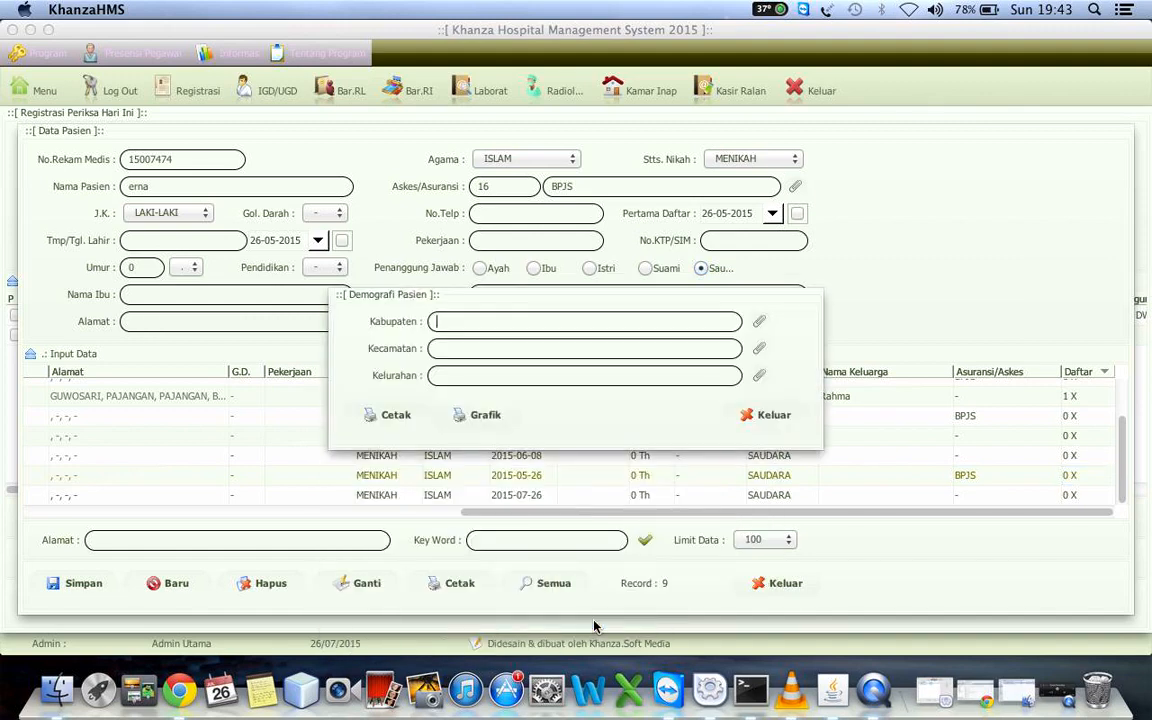
left_click(397, 414)
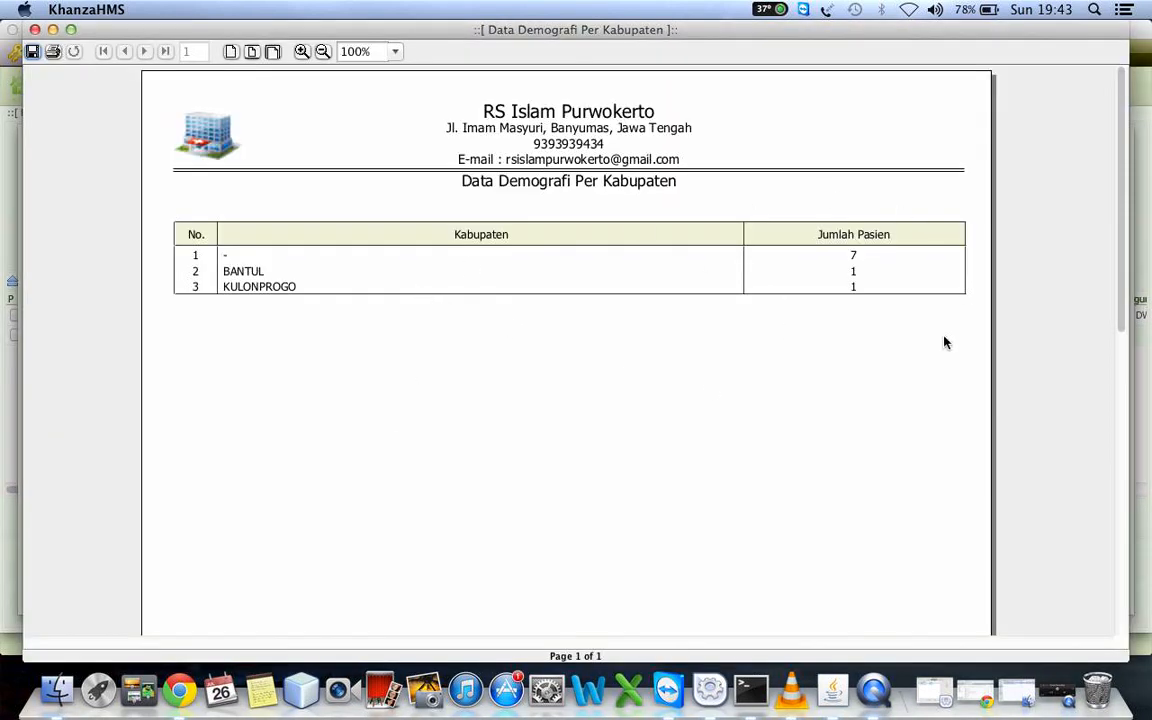
left_click(35, 29)
View the demographics chart per district (Kecamatan) for the regency BANTUL, then close the chart and the patient data
right_click(154, 440)
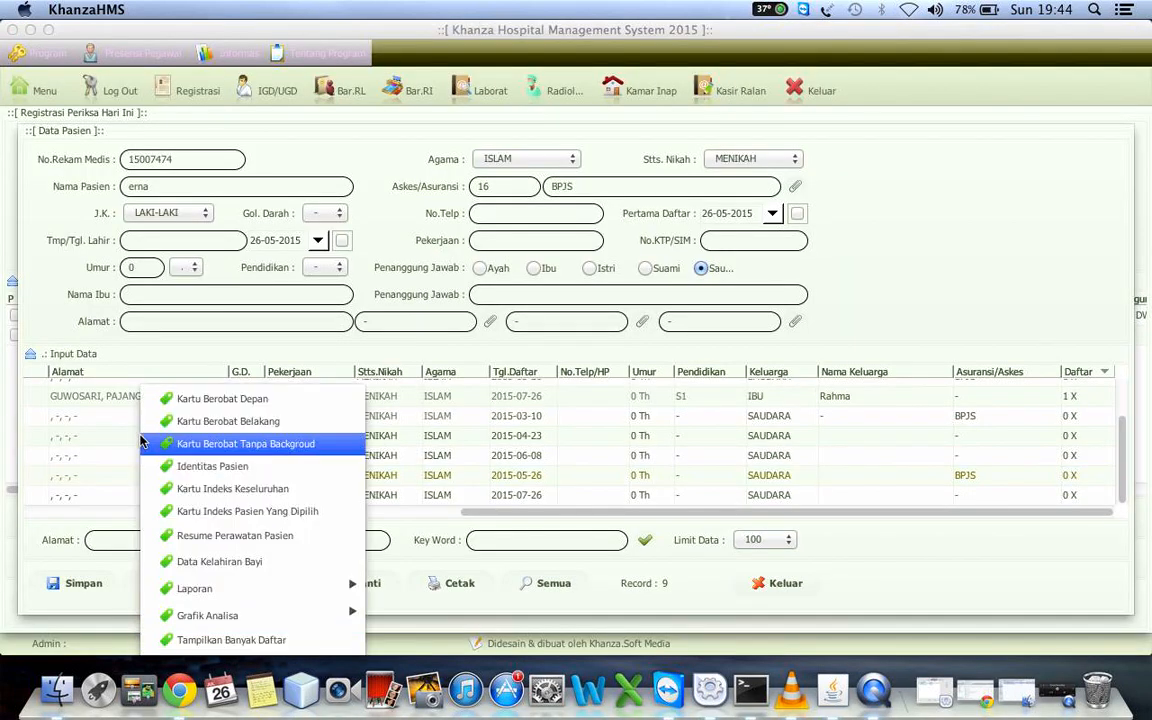
mouse_move(287, 622)
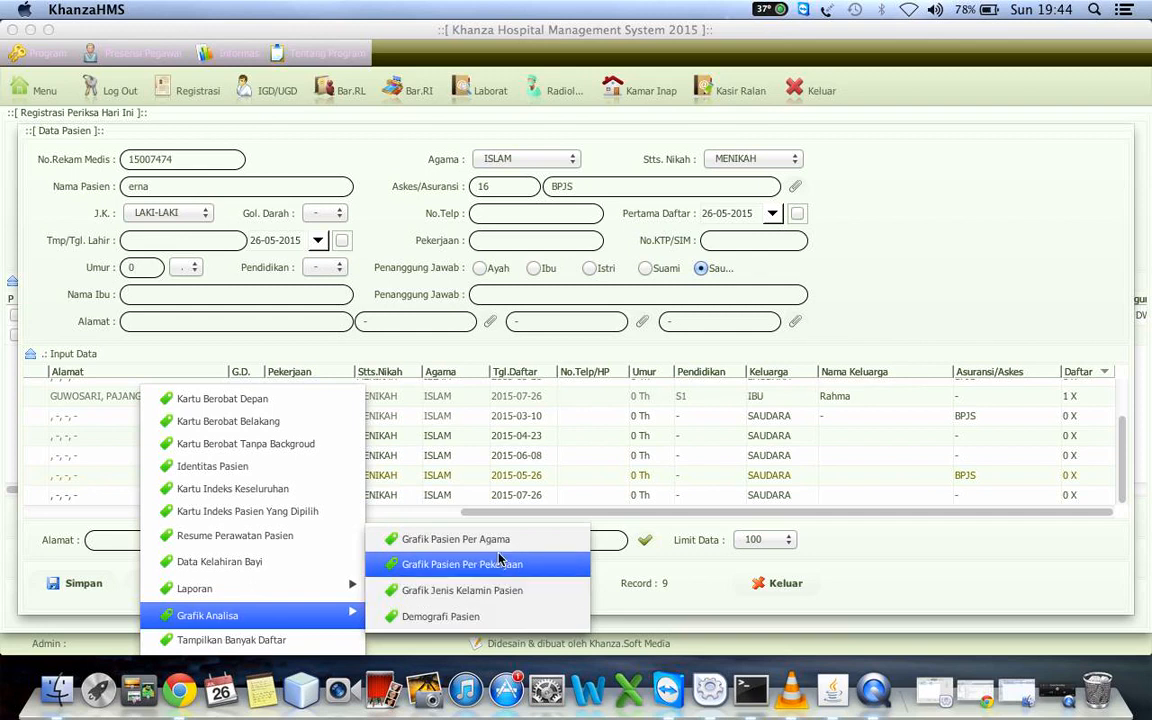
left_click(446, 617)
left_click(759, 321)
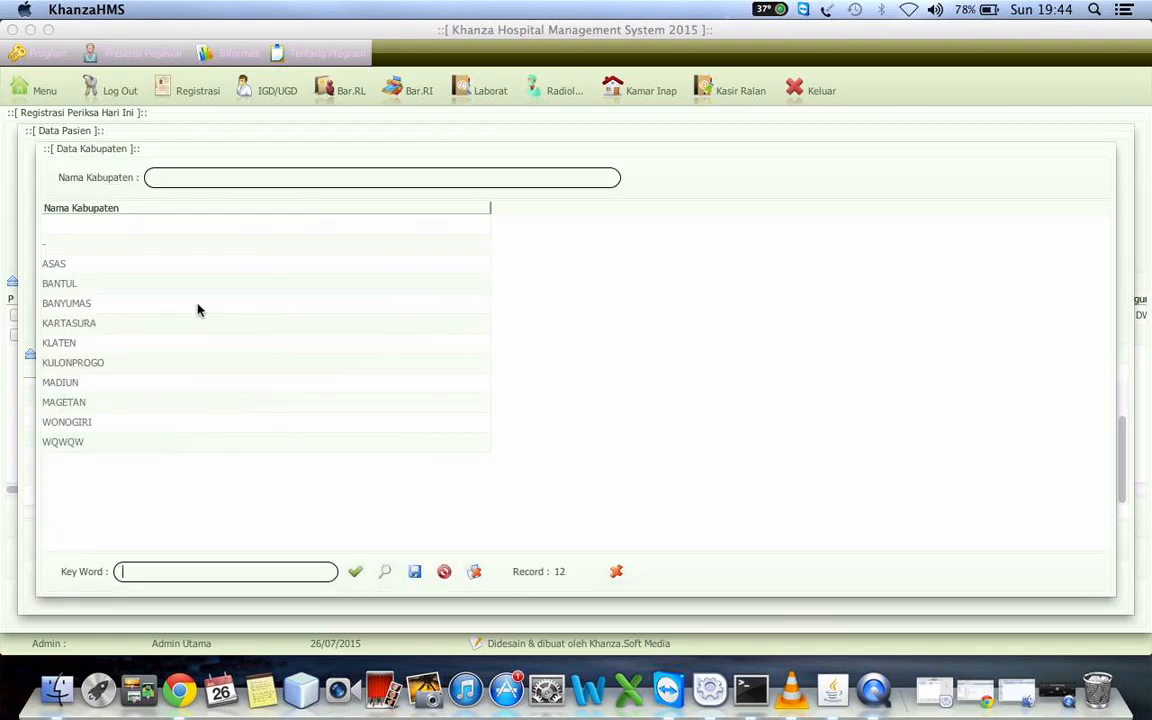
left_click(105, 283)
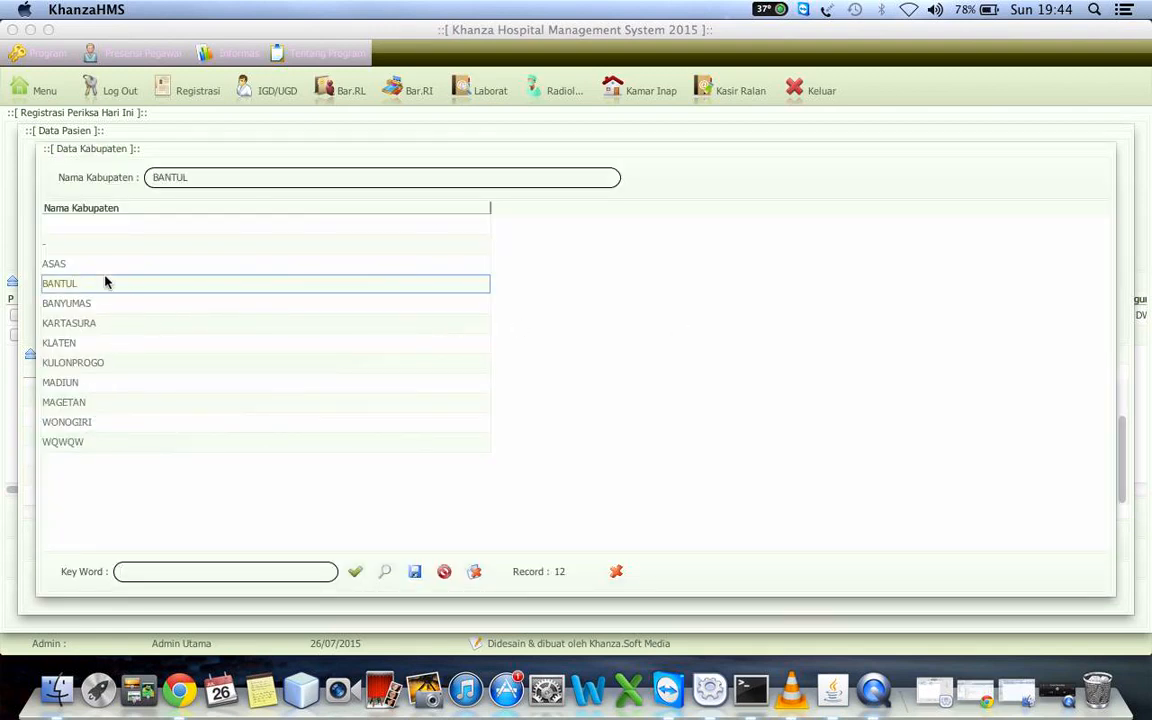
double_click(105, 283)
left_click(478, 414)
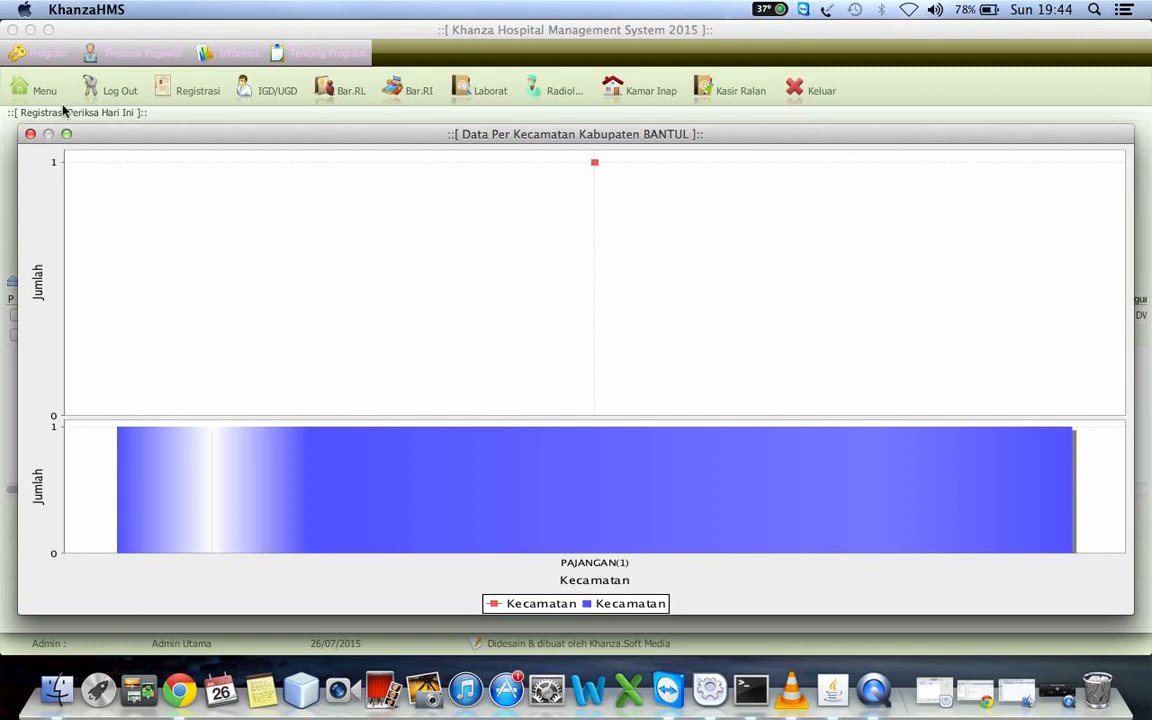
left_click(30, 134)
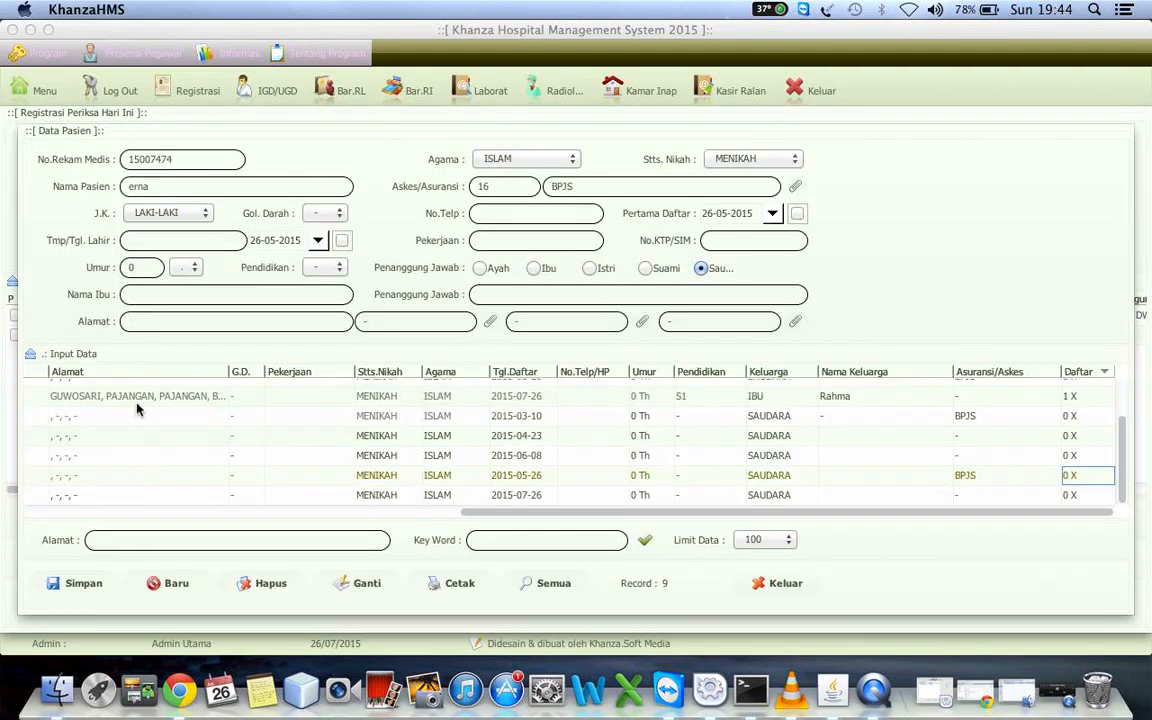
left_click(778, 583)
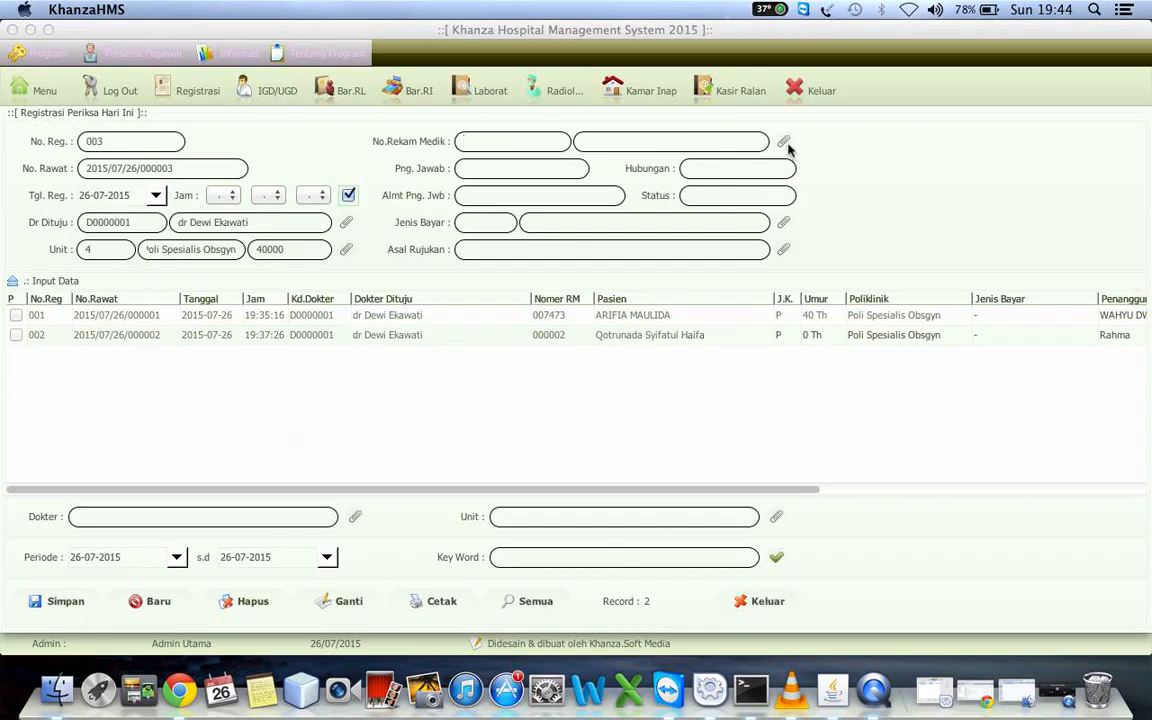
Examine the actions available for the first registration in today's registration list
left_click(228, 316)
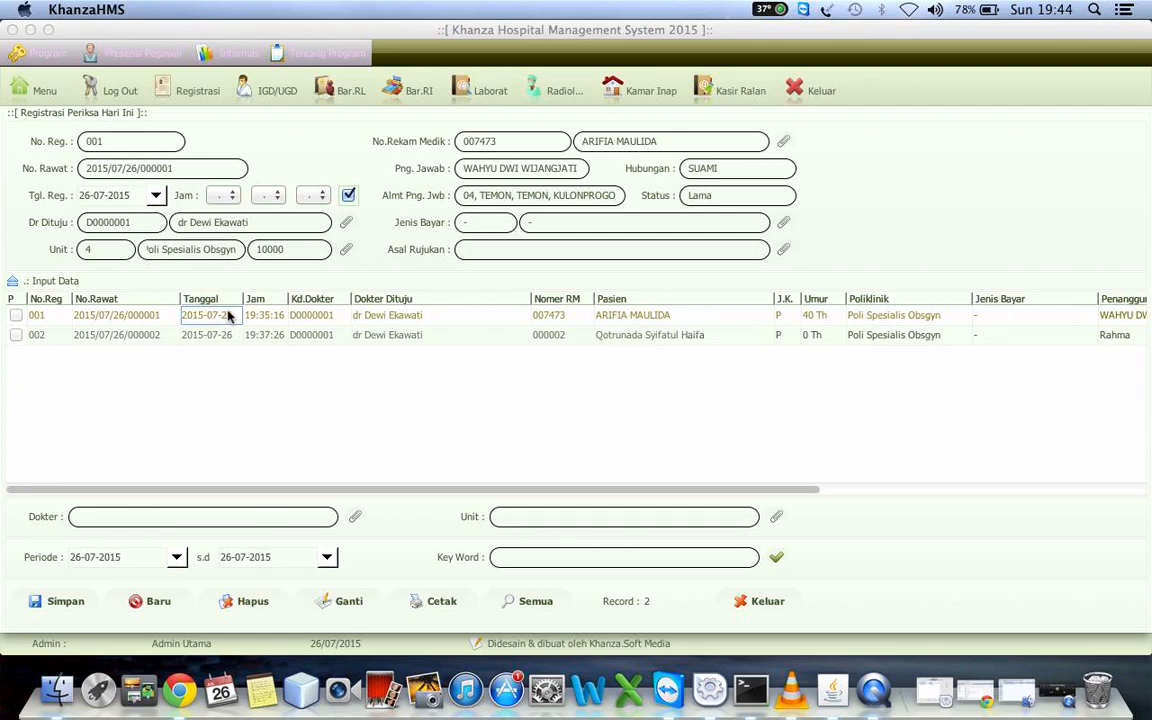
left_click(117, 318)
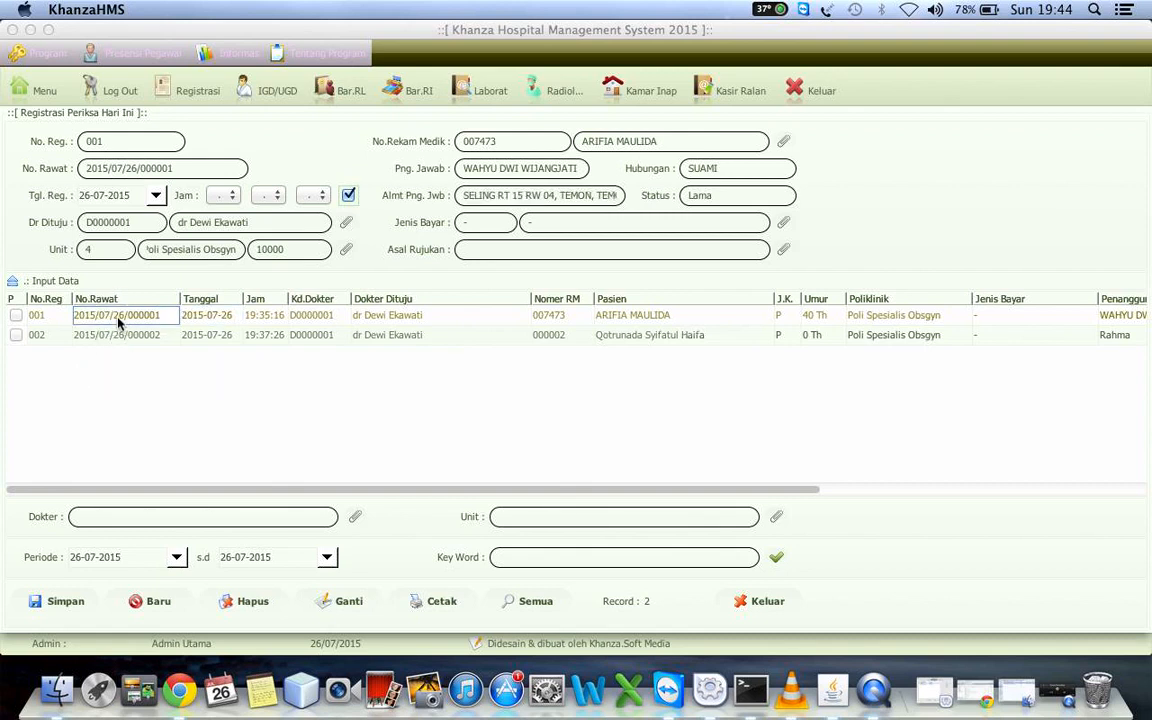
right_click(117, 320)
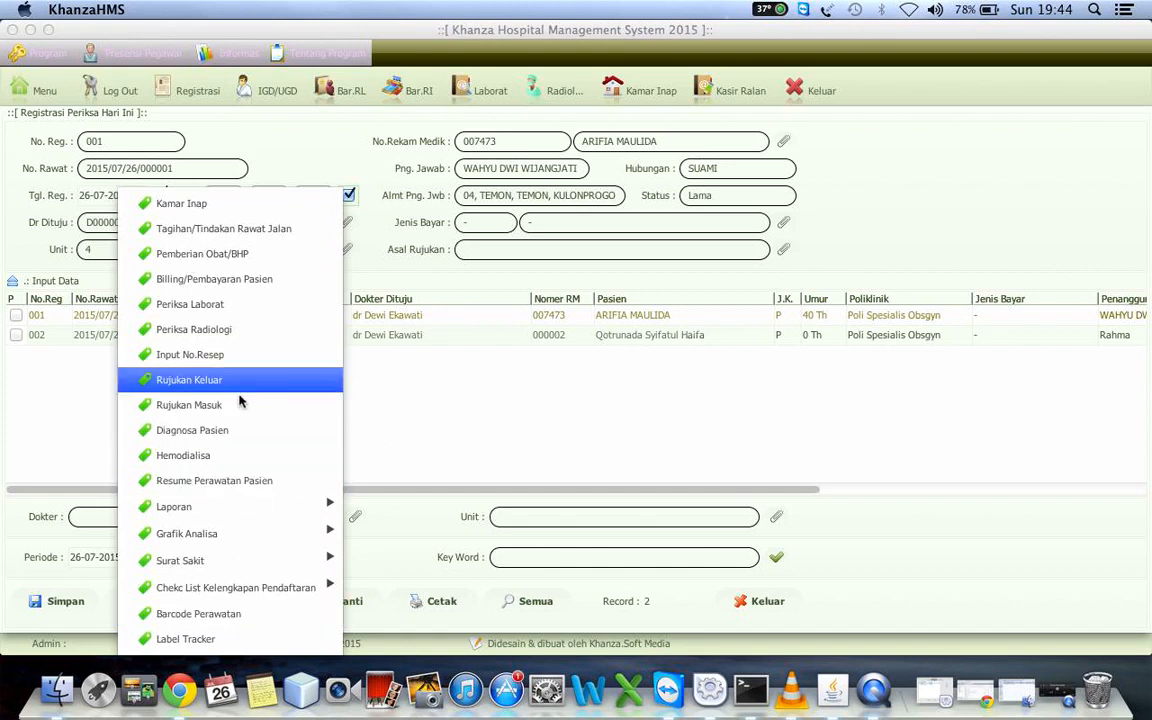
left_click(450, 336)
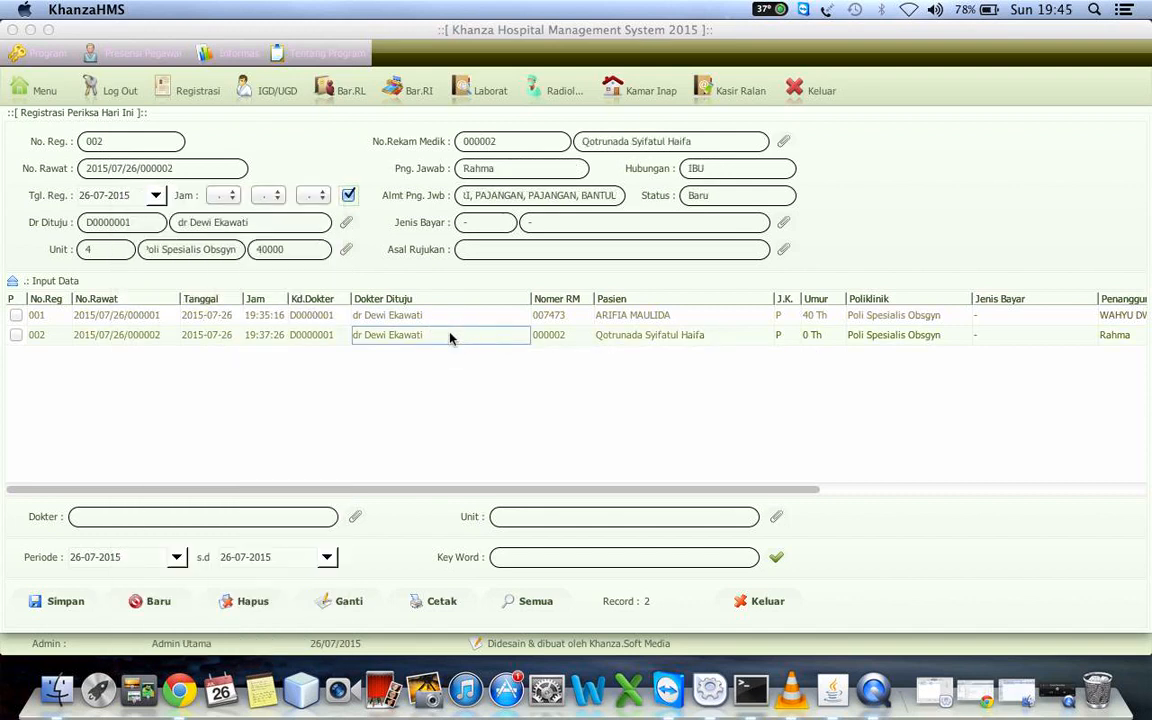
Open the inpatient room admission form (Kamar Inap) for the second registration in today's list
left_click(195, 340)
right_click(195, 343)
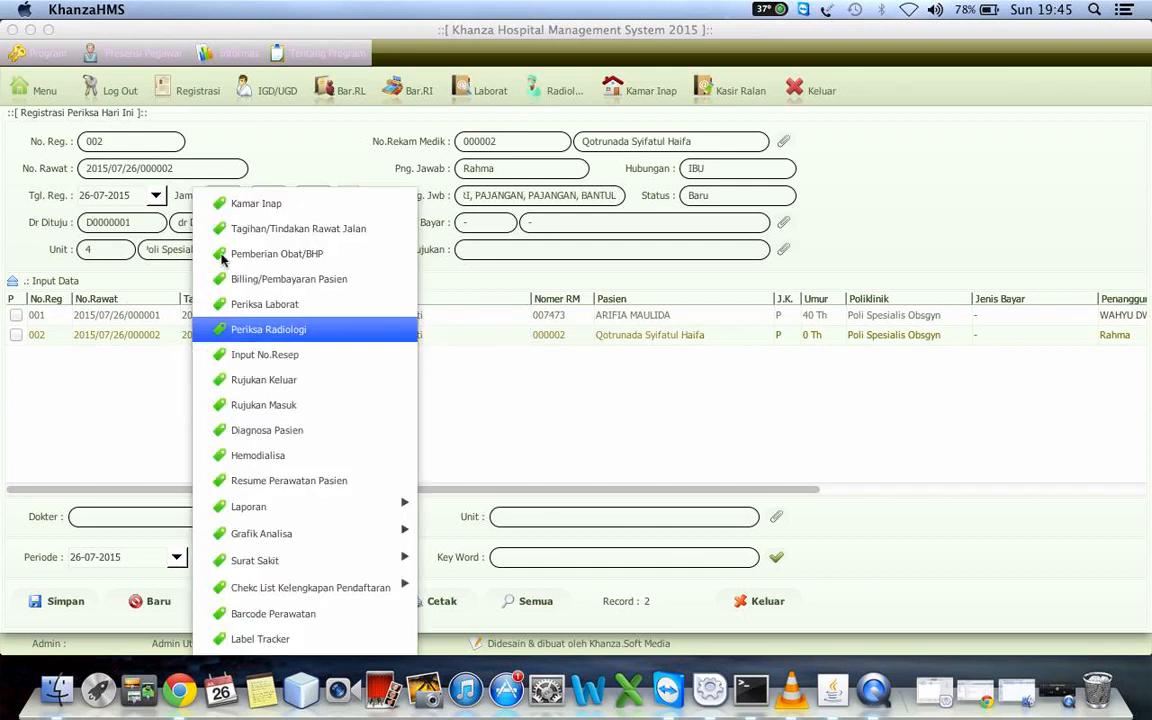
left_click(257, 204)
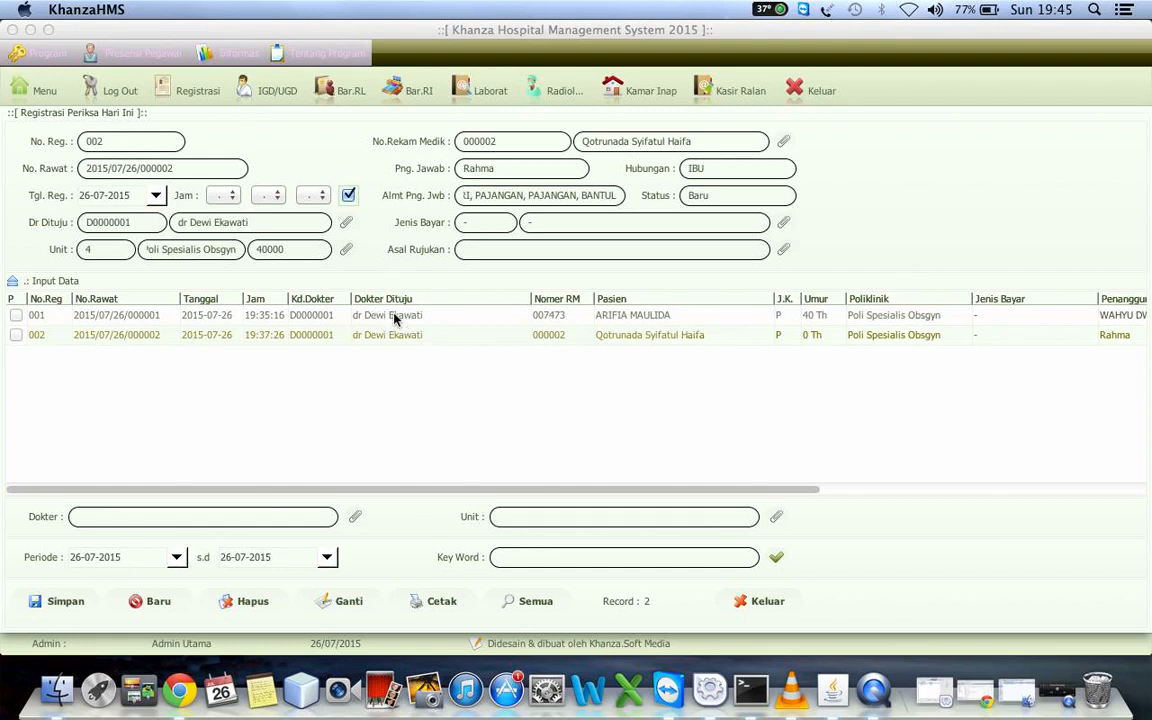
left_click(753, 600)
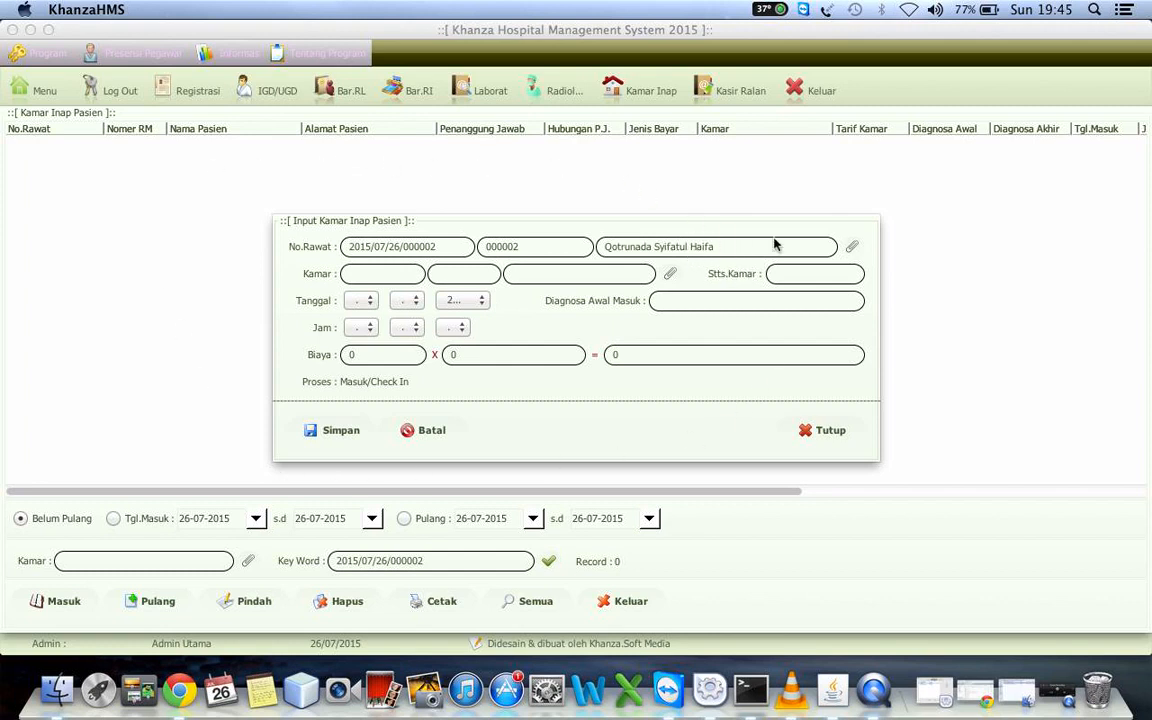
Assign bed AG.03 in the Anggrek room to the patient, save the admission and close the form
left_click(669, 274)
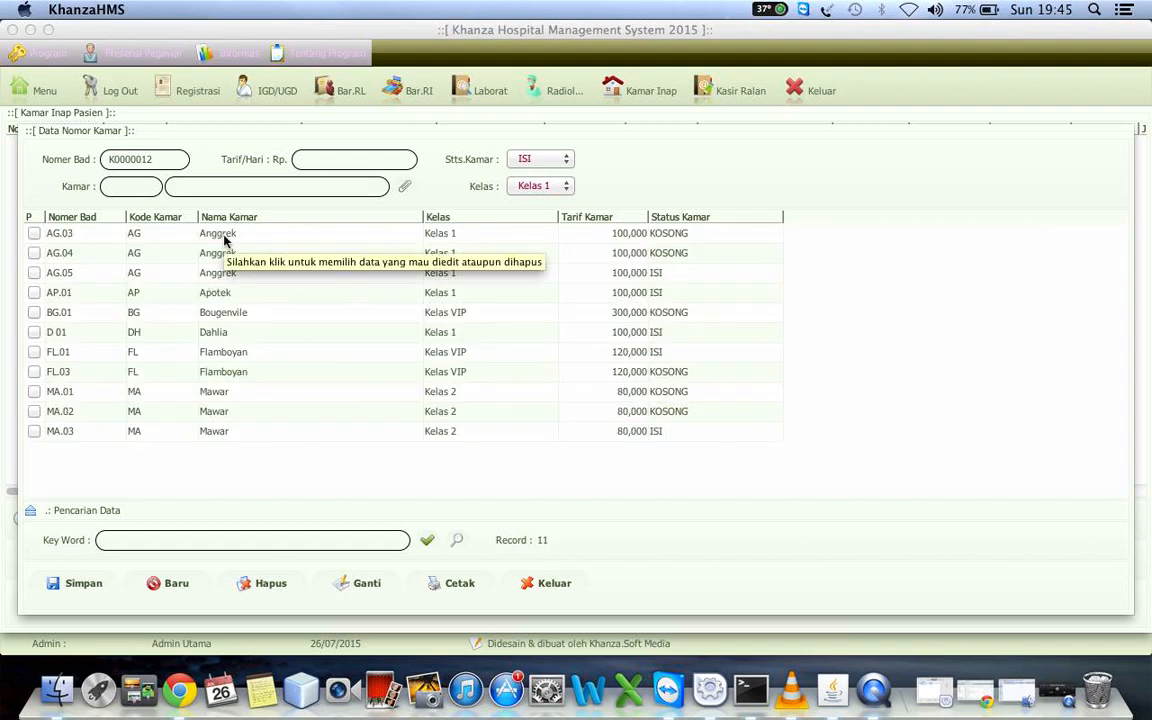
left_click(225, 236)
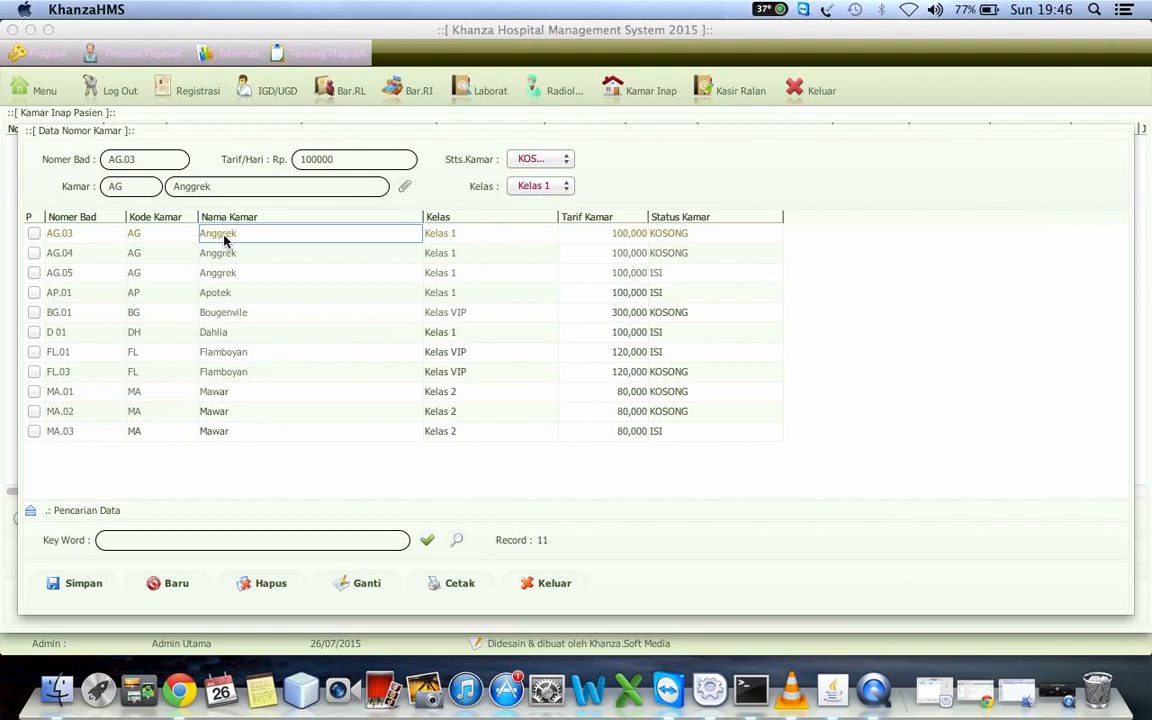
double_click(225, 236)
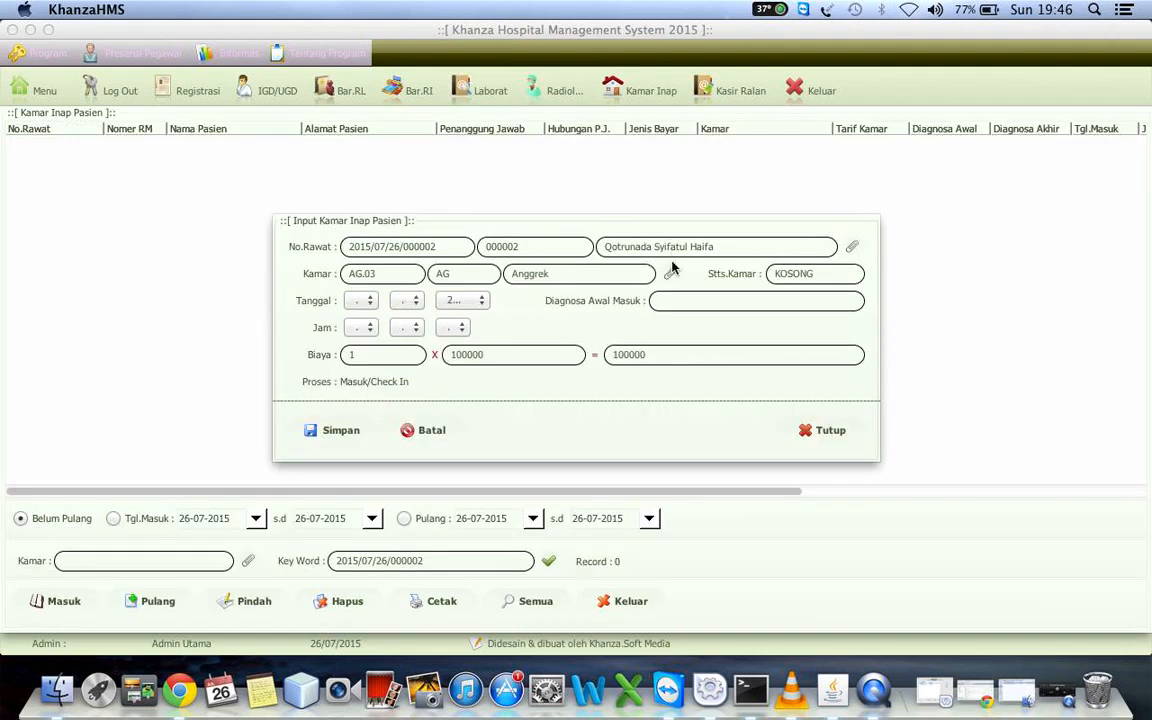
left_click(326, 436)
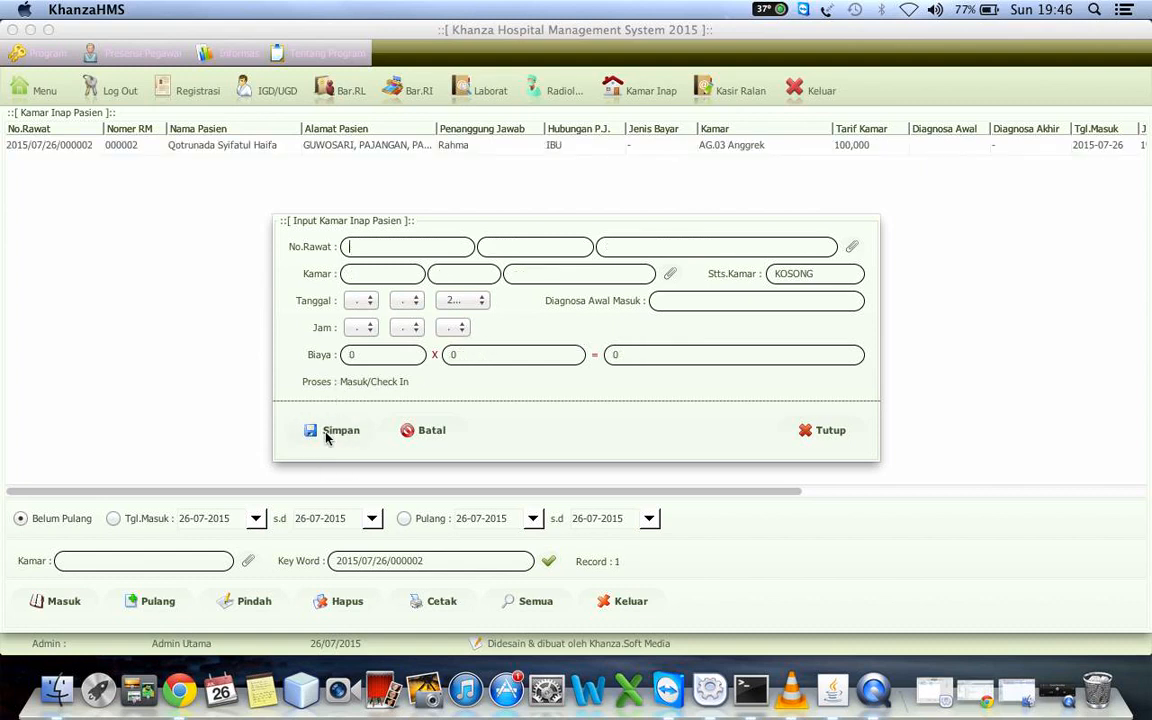
left_click(820, 432)
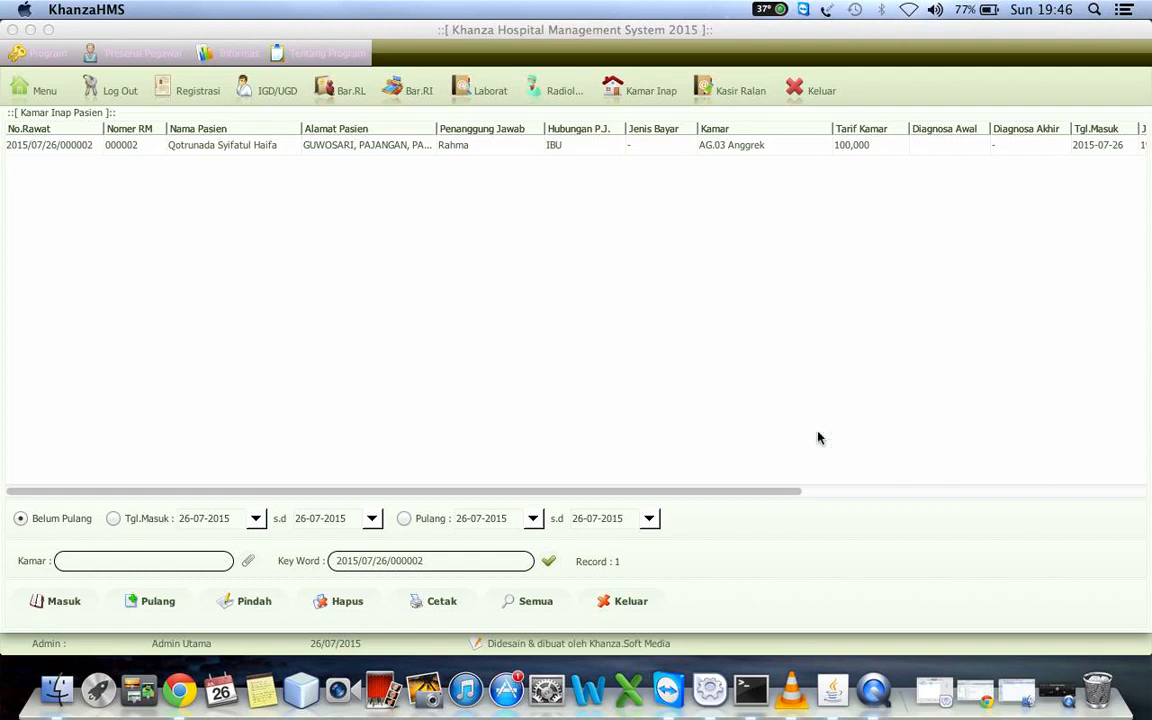
Close the inpatient room list, reopen today's registrations and open the patient diagnosis form (Diagnosa Pasien) for the first registration
left_click(629, 601)
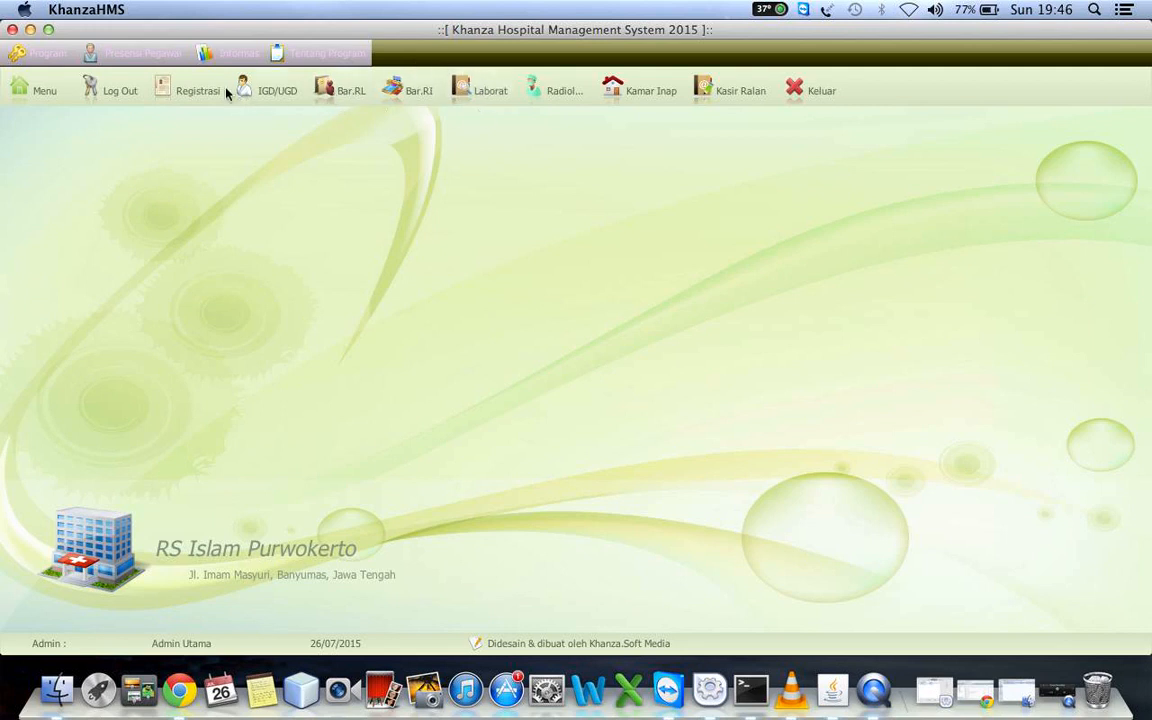
left_click(195, 91)
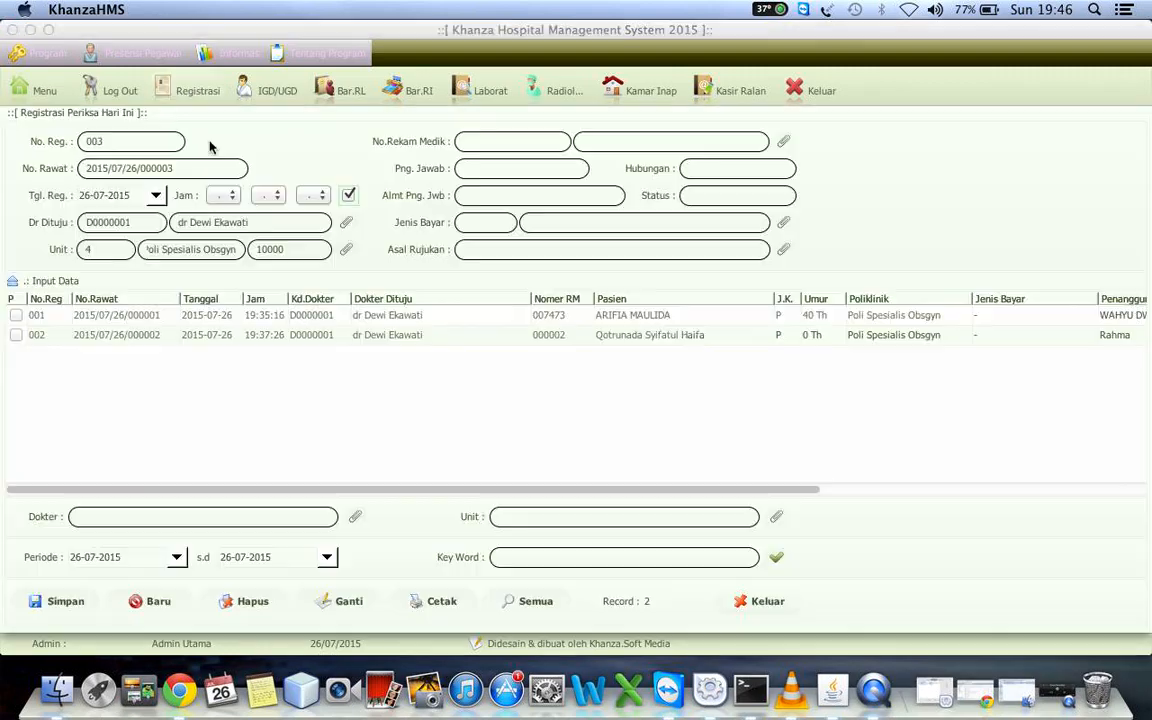
left_click(210, 318)
right_click(210, 318)
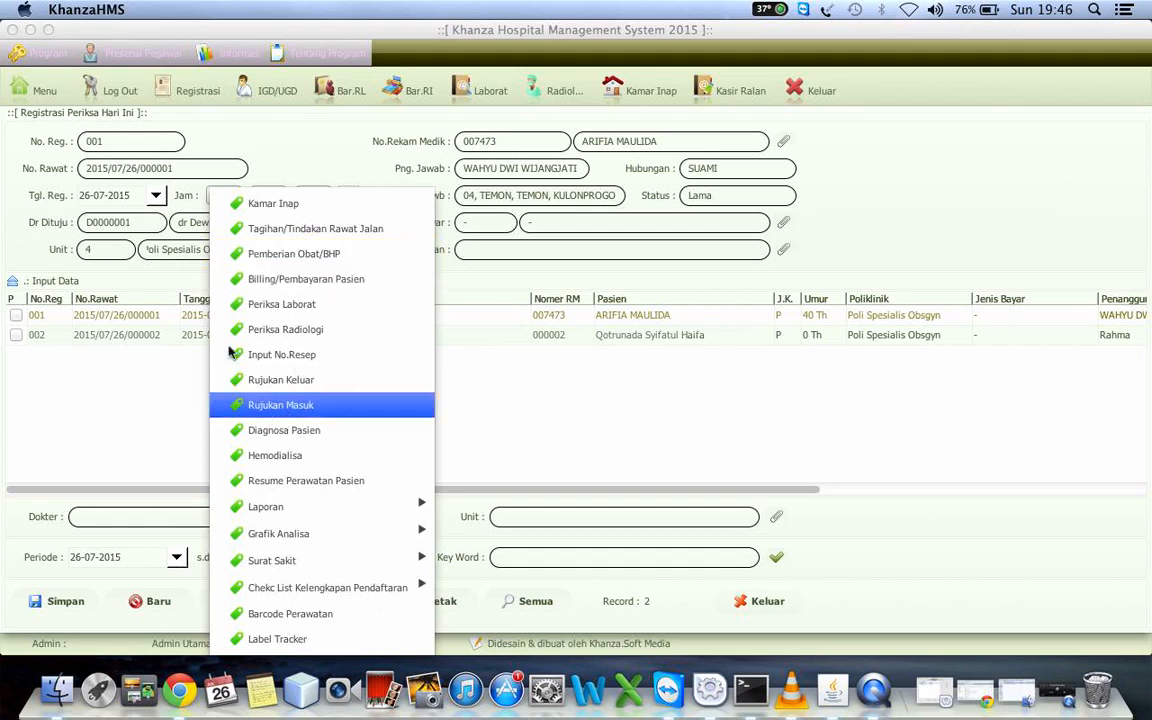
left_click(150, 316)
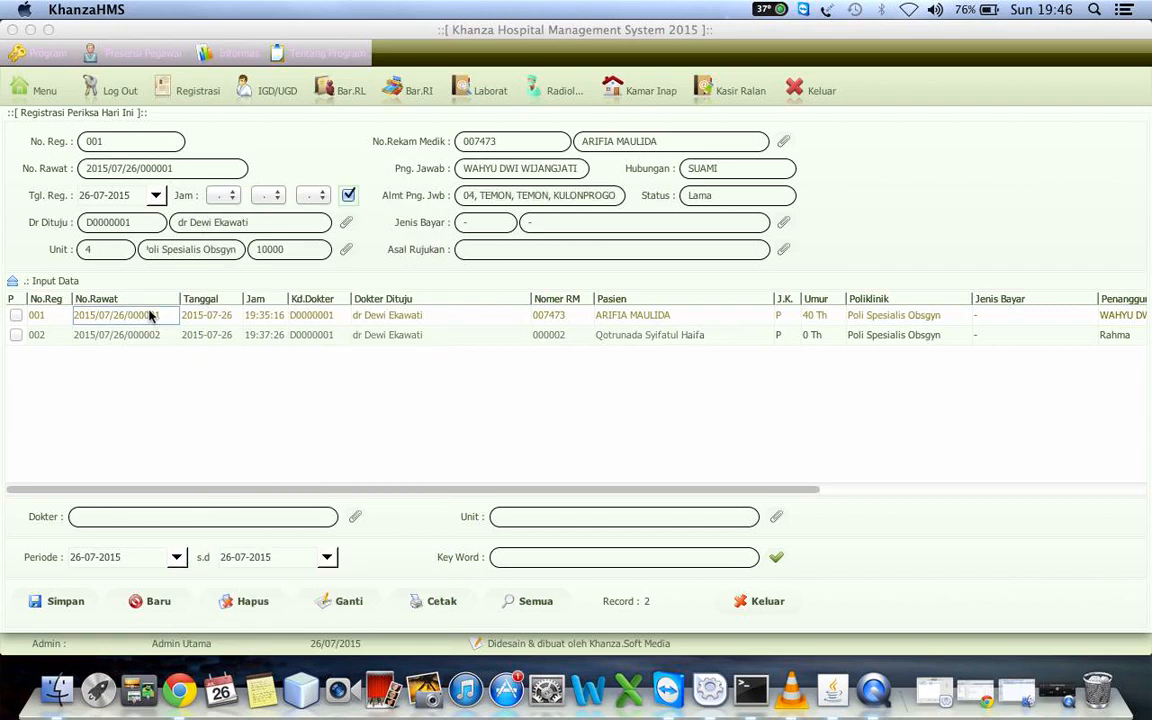
right_click(150, 316)
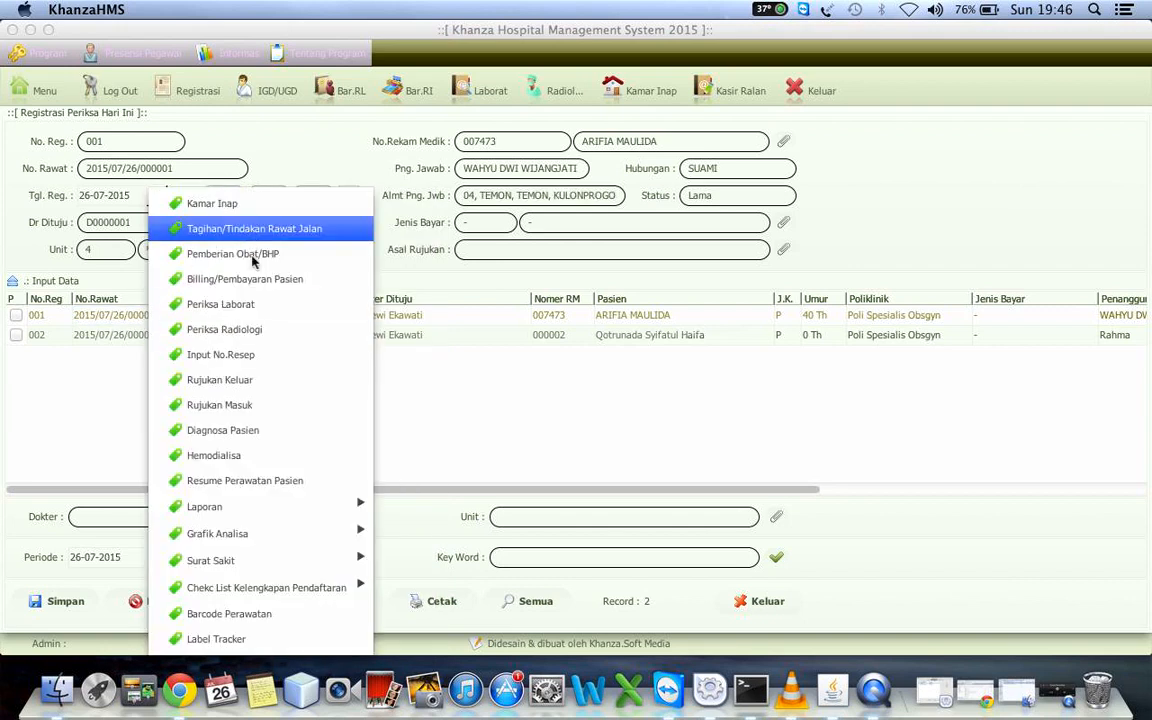
left_click(228, 432)
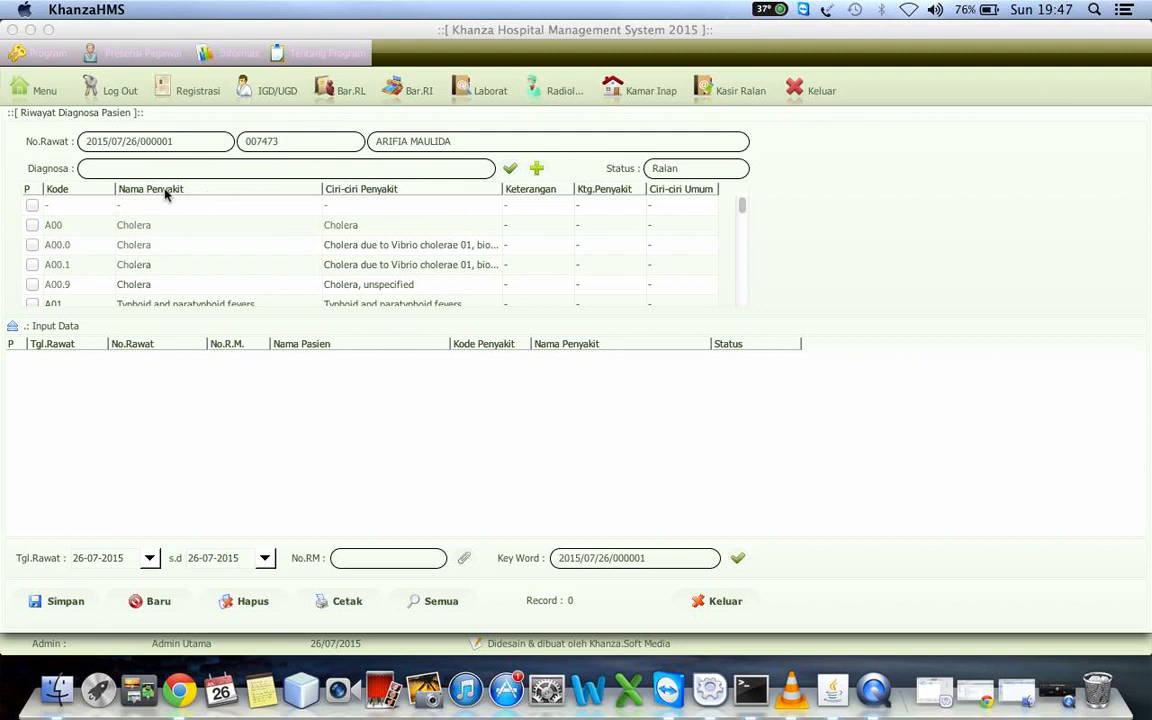
Search the diagnoses for "typ", save A01 Typhoid and paratyphoid fevers for the patient, and close the diagnosis form
left_click(126, 162)
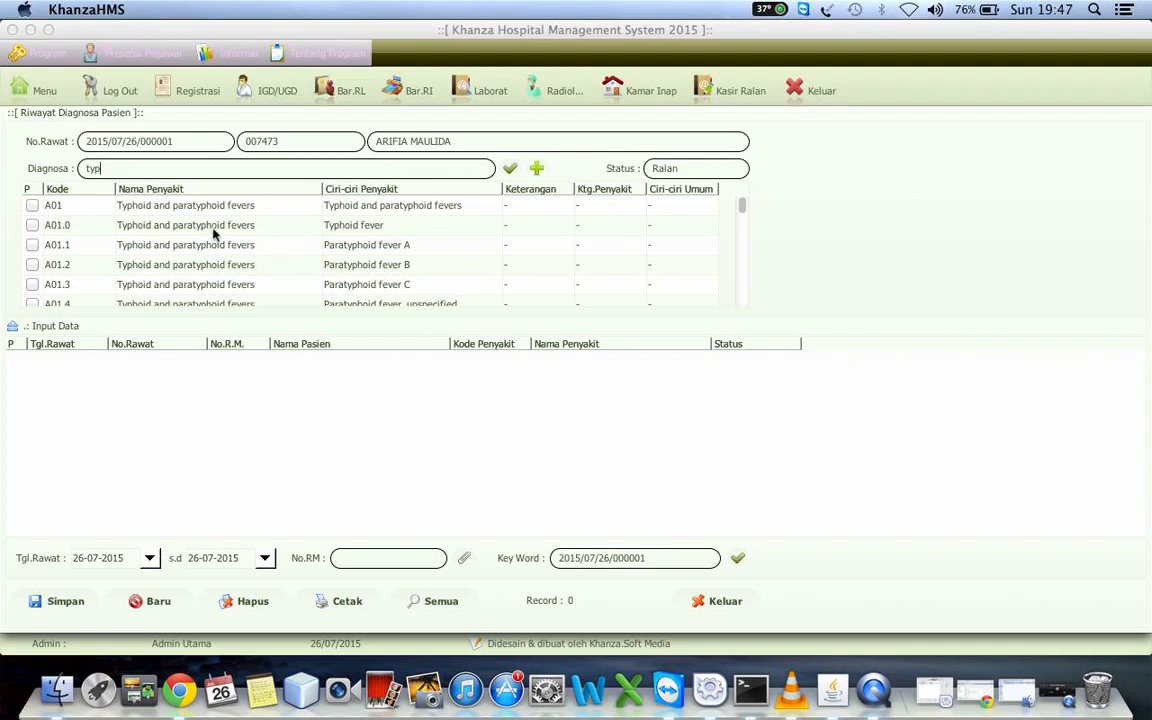
left_click(32, 206)
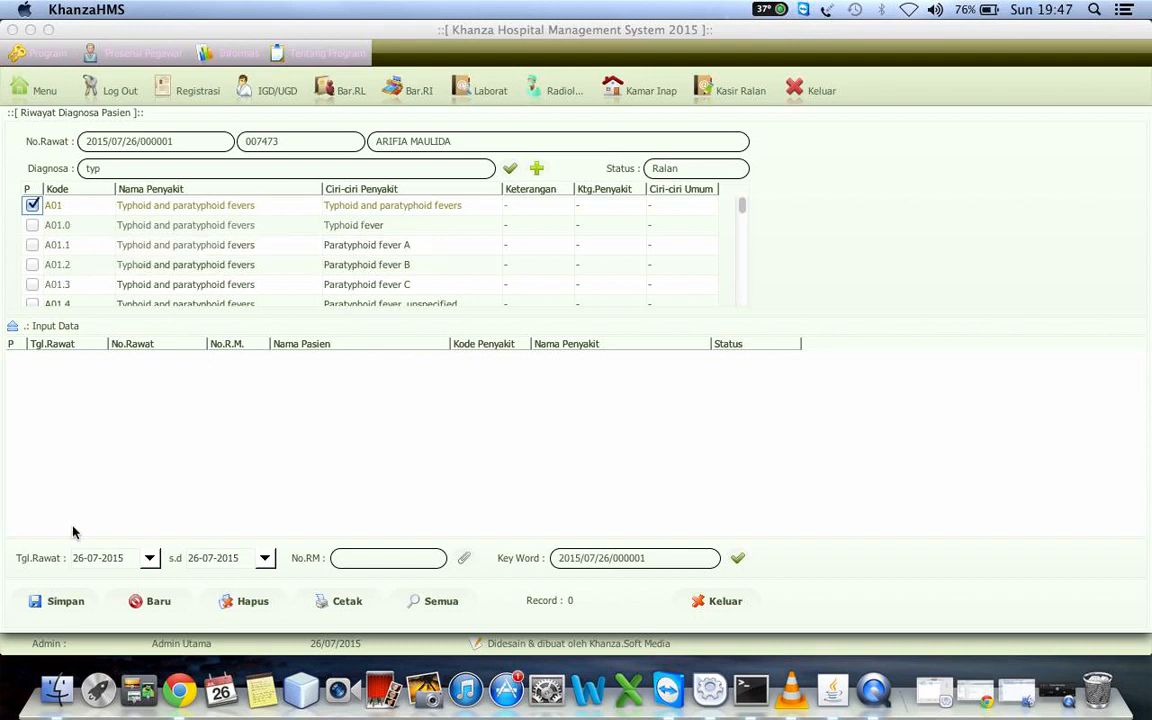
left_click(64, 604)
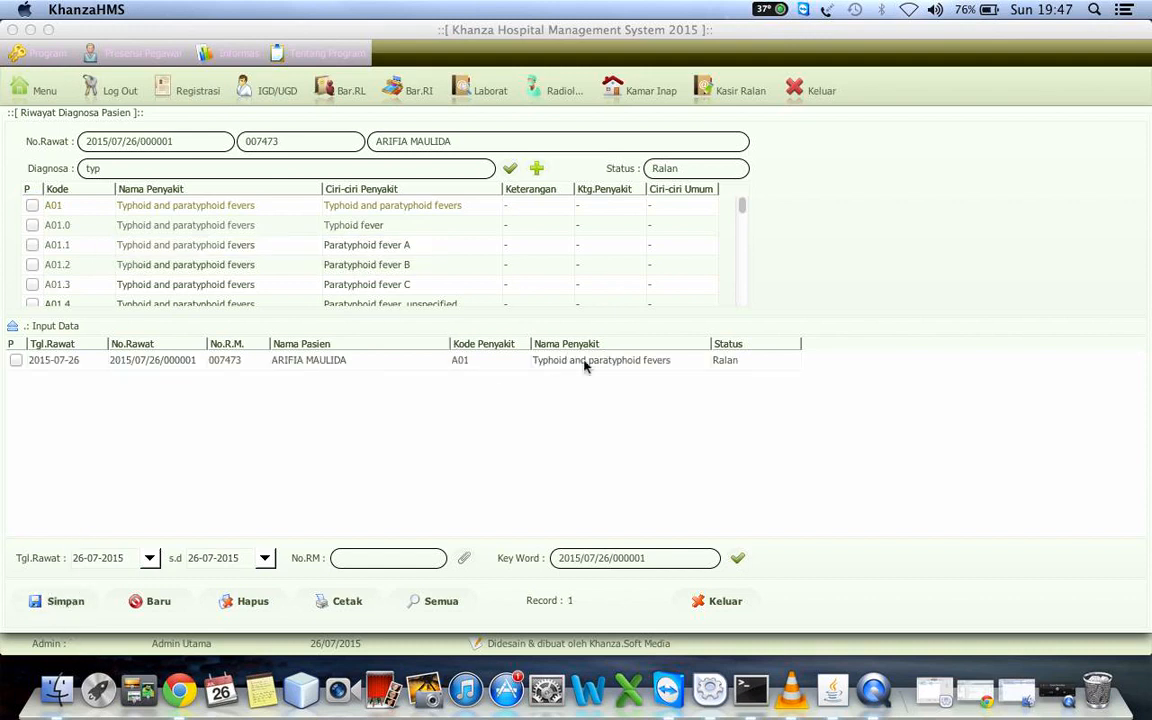
left_click(716, 599)
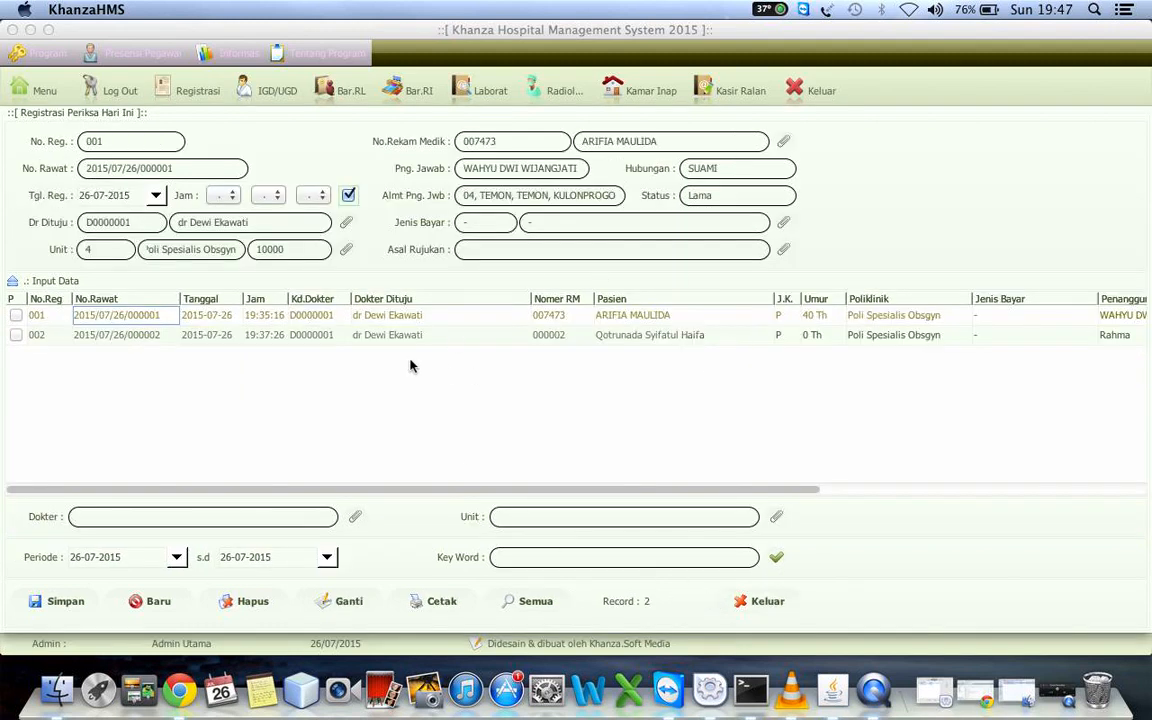
Open the incoming referral form (Rujukan Masuk) for the second registration in today's list
right_click(157, 315)
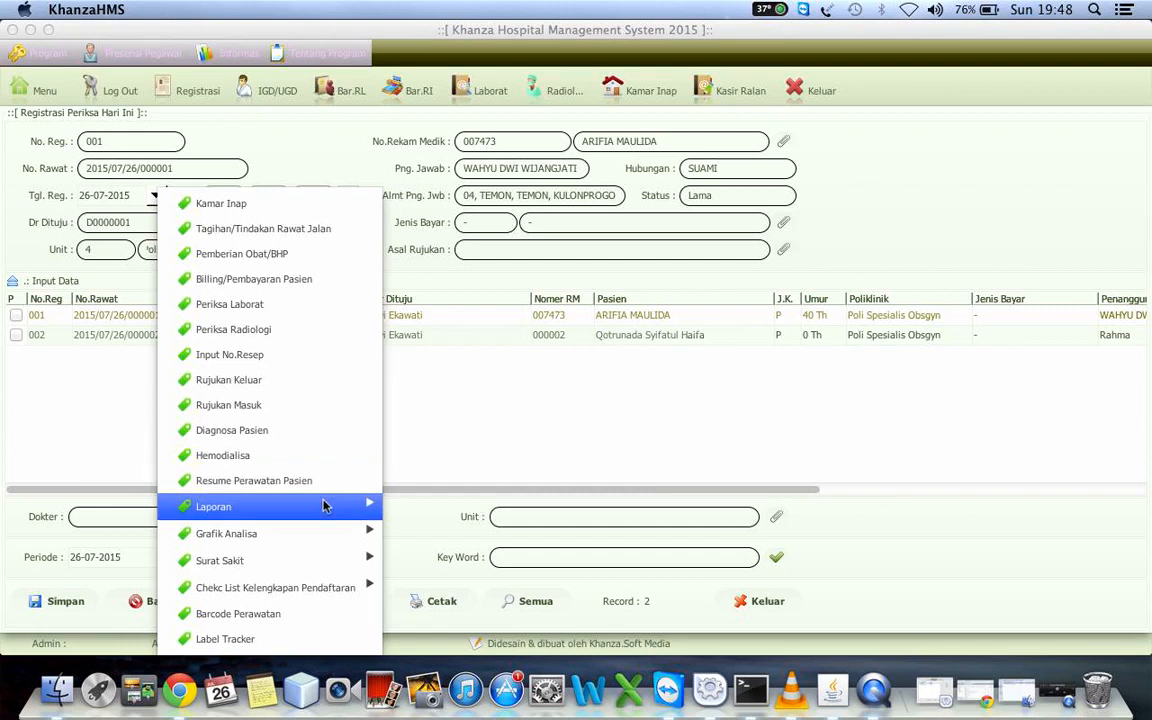
mouse_move(320, 507)
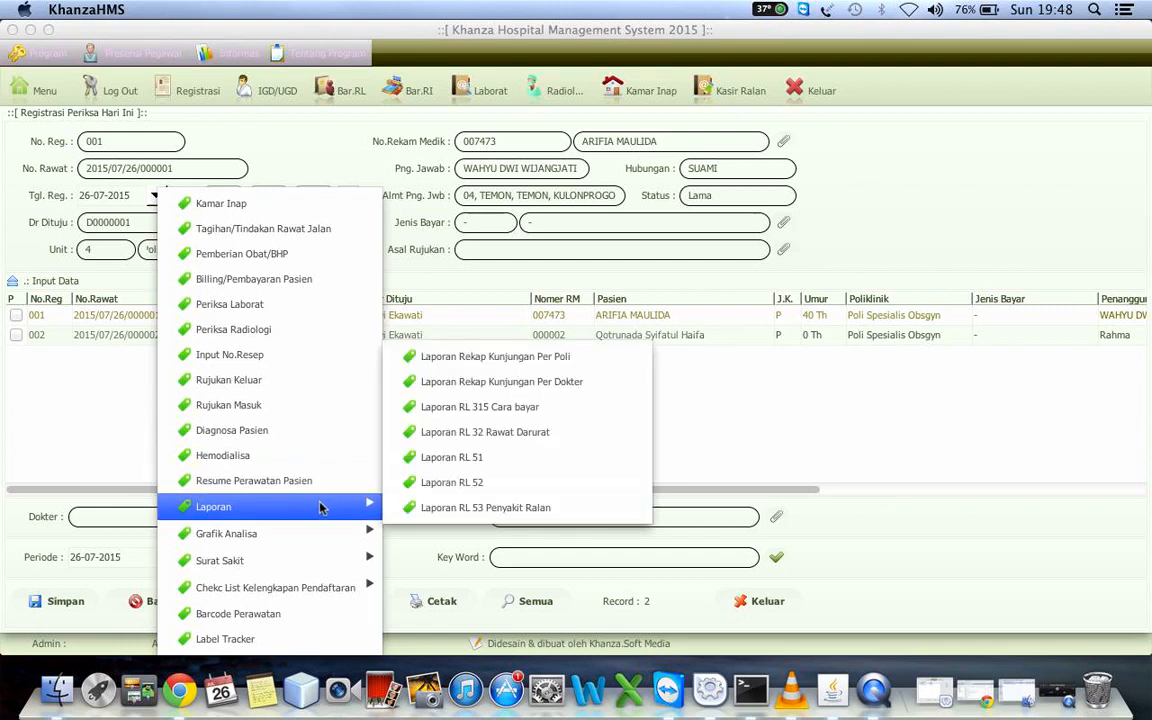
left_click(118, 335)
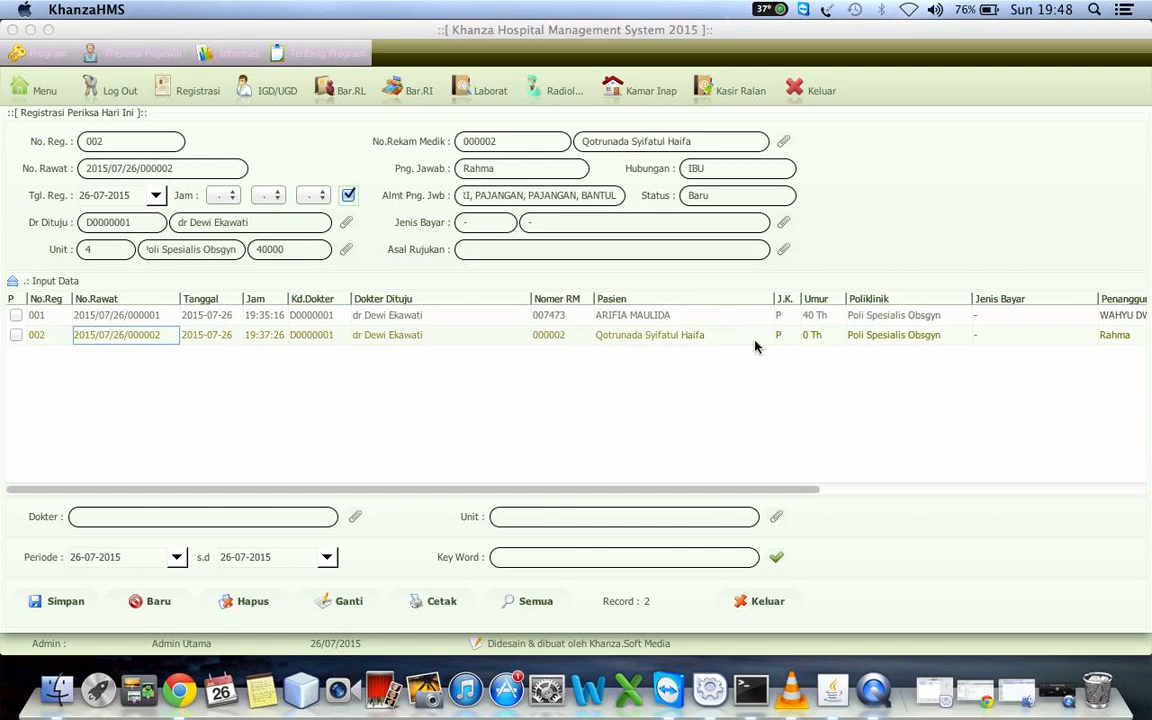
left_click(617, 250)
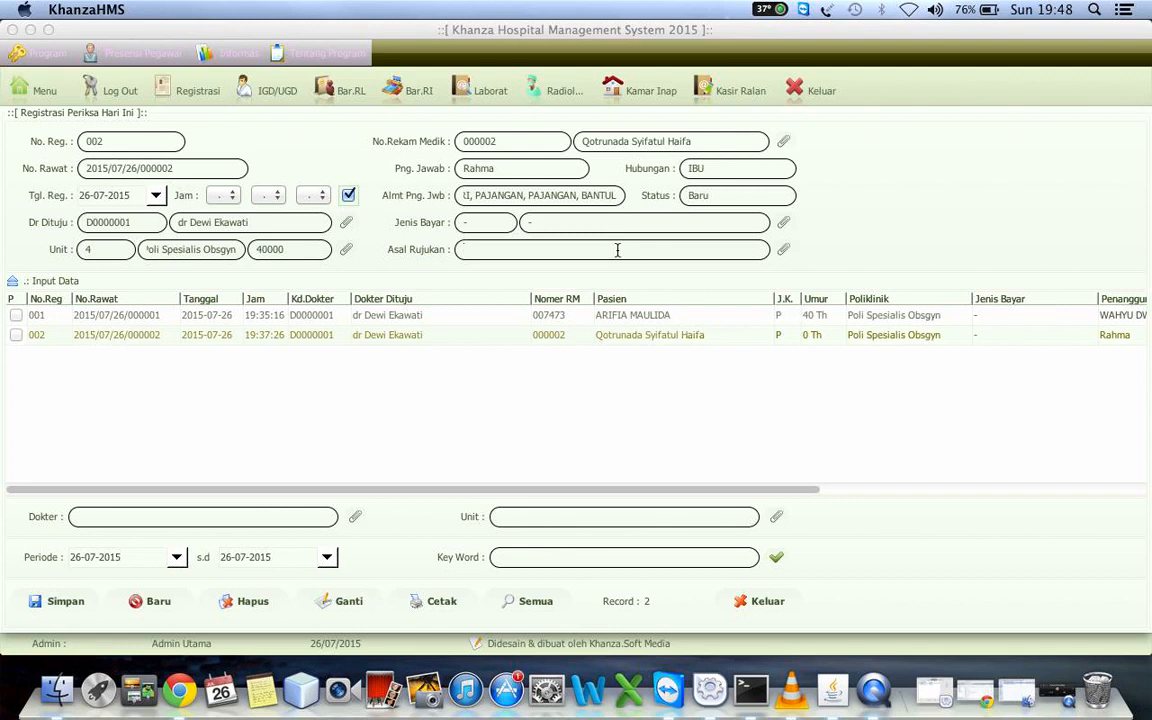
right_click(102, 339)
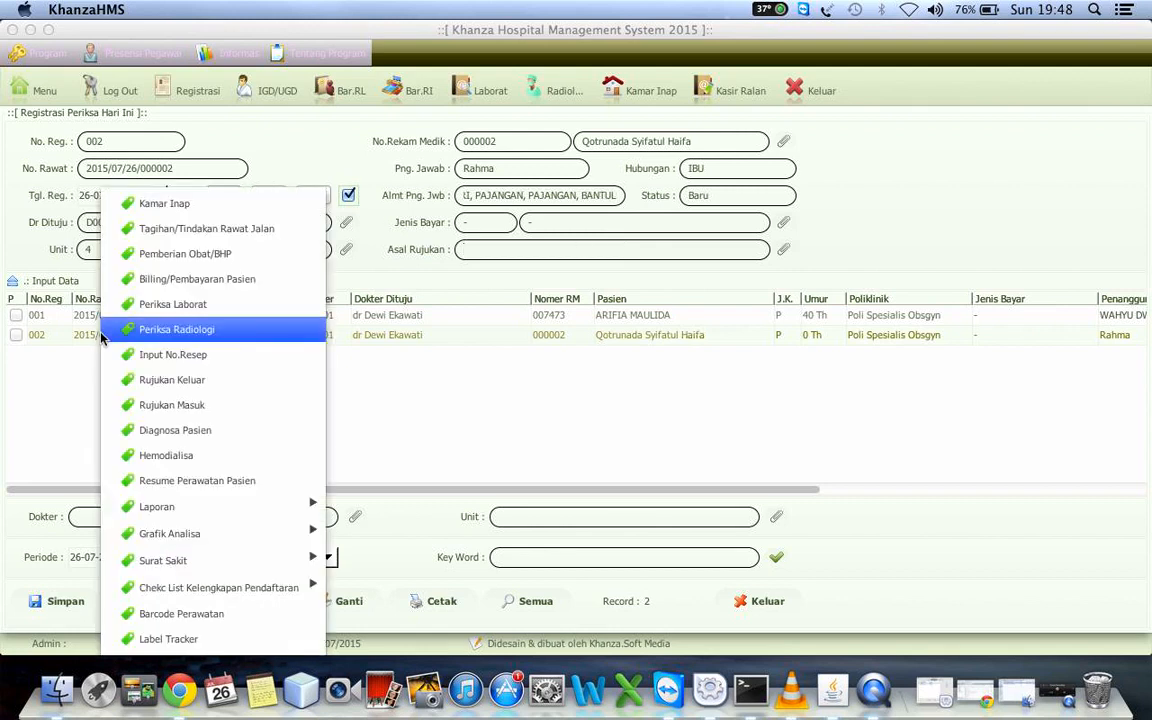
left_click(185, 406)
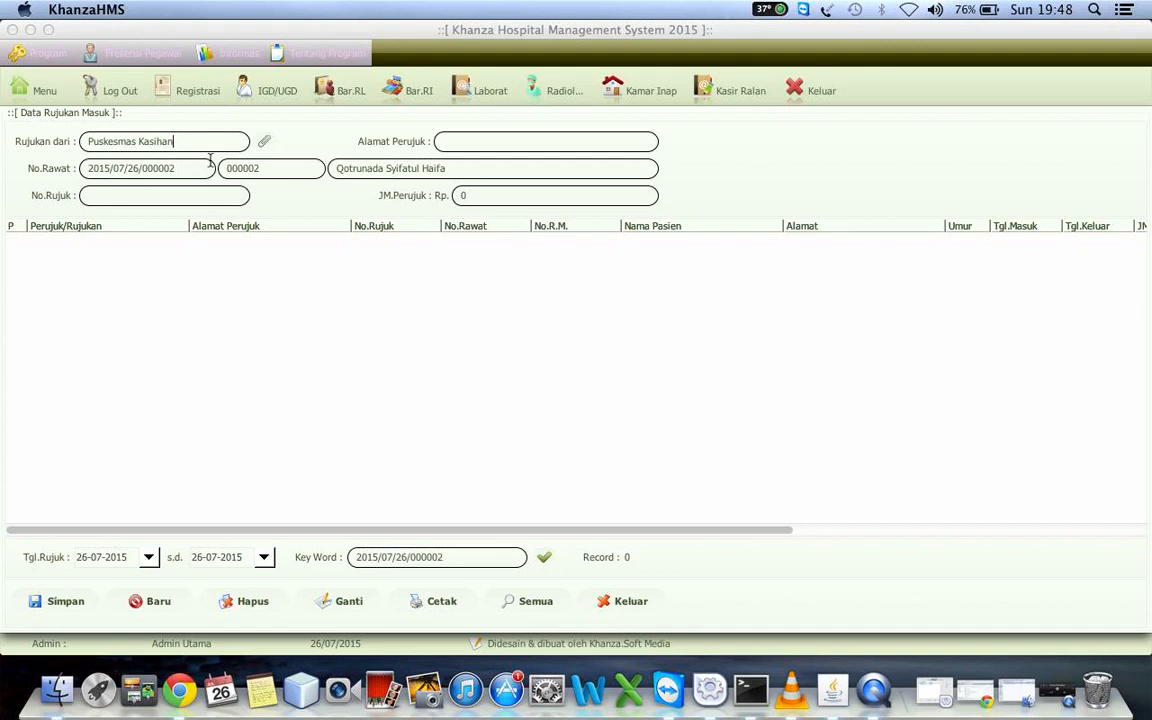
Record the referral from Puskesmas Kasihan with its referral number and the referrer's address, save it and close the referral form
left_click(195, 199)
left_click(63, 601)
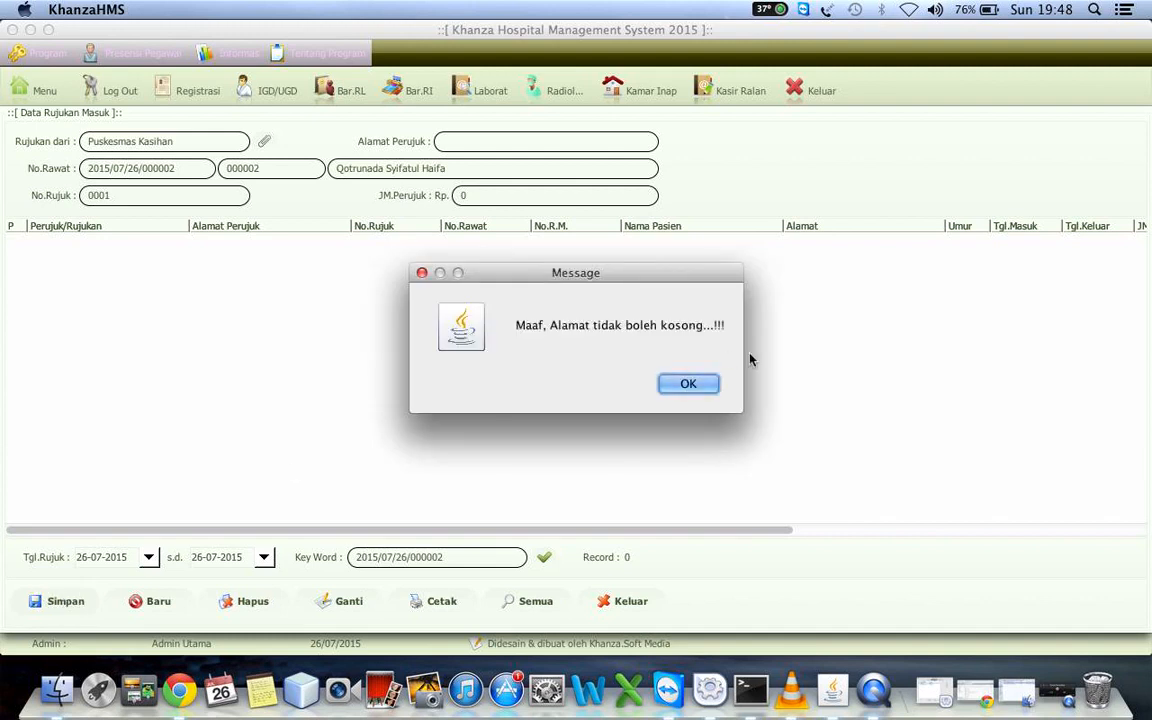
left_click(684, 384)
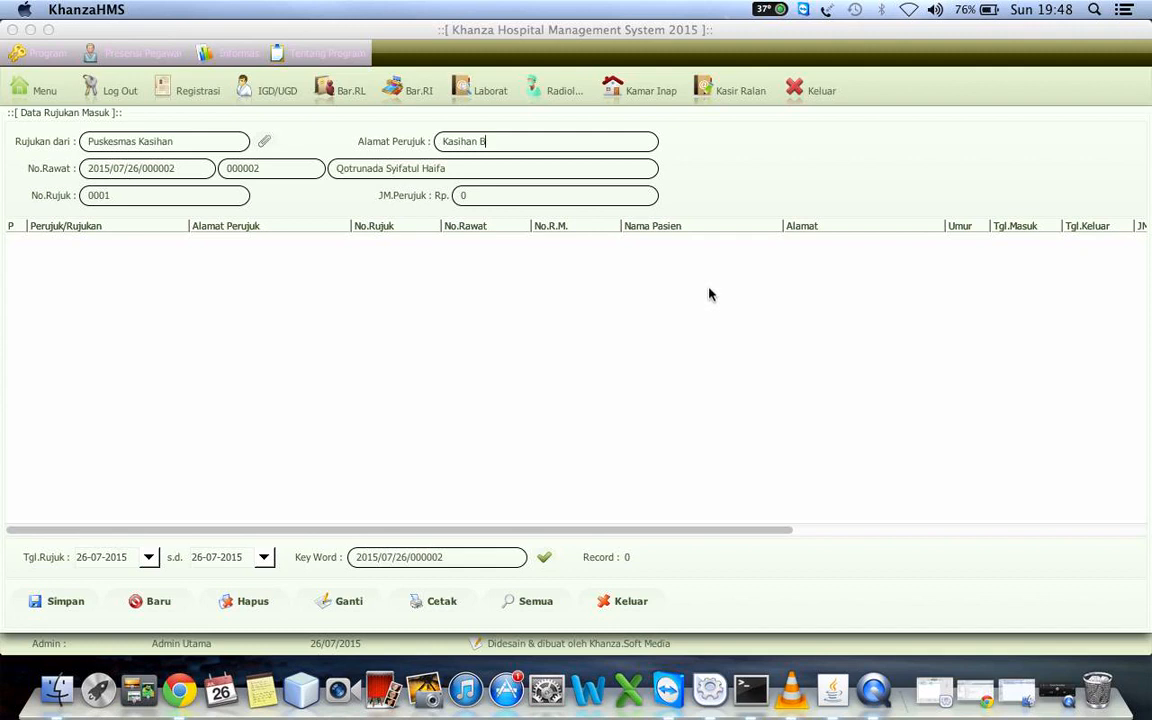
left_click(59, 604)
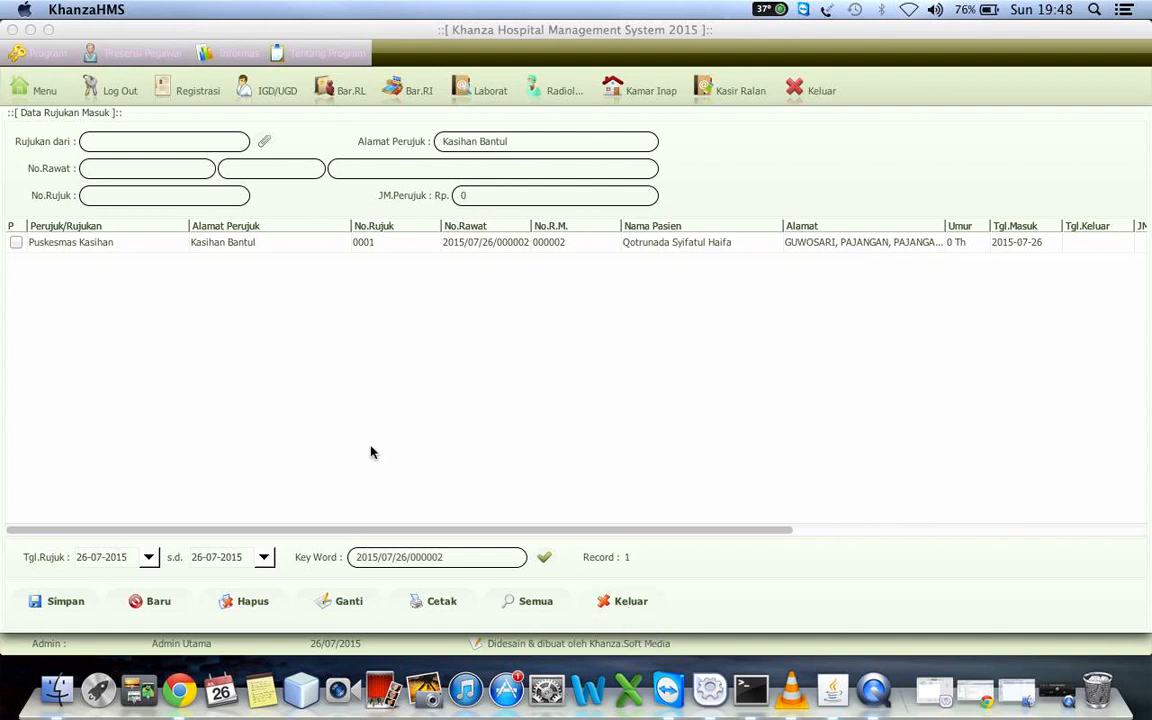
left_click(16, 242)
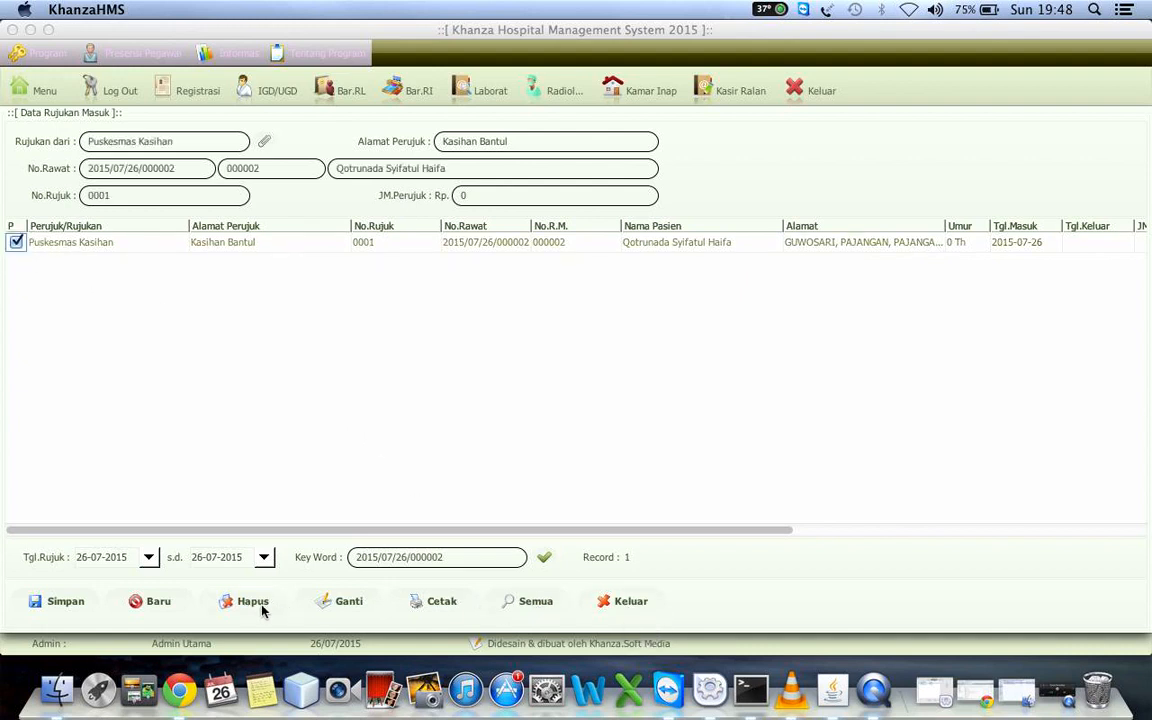
left_click(630, 601)
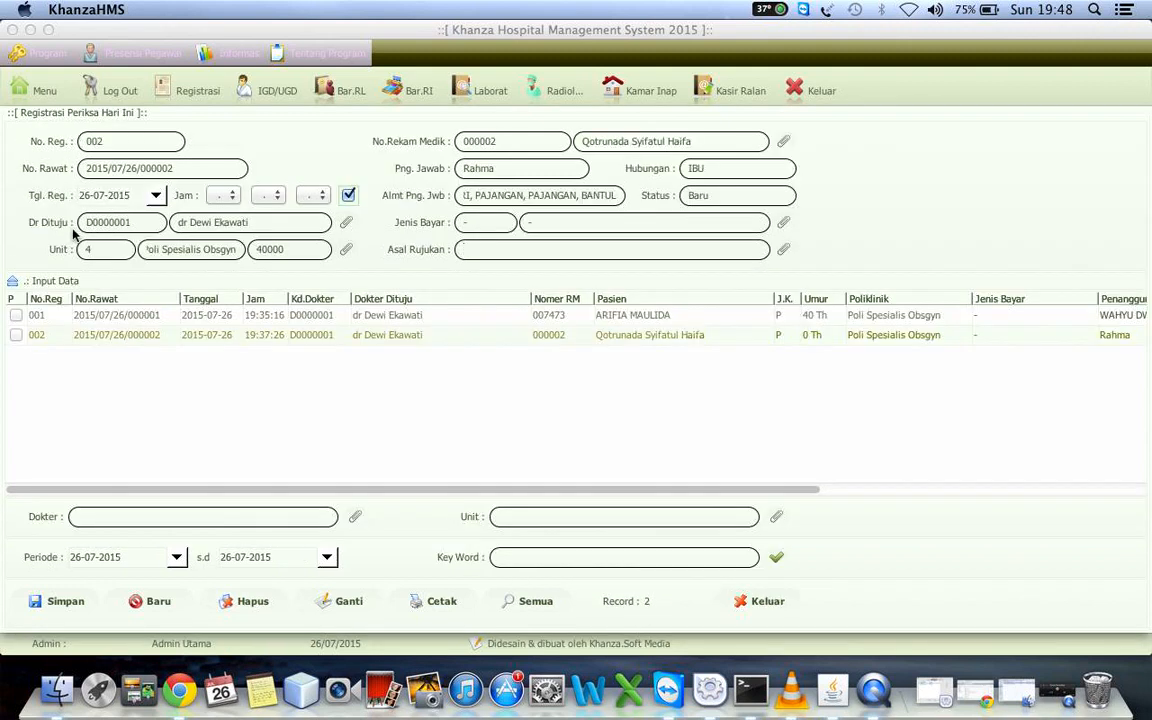
Examine the reports (Laporan) and analysis graphs (Grafik Analisa) offered for the second registration
right_click(127, 333)
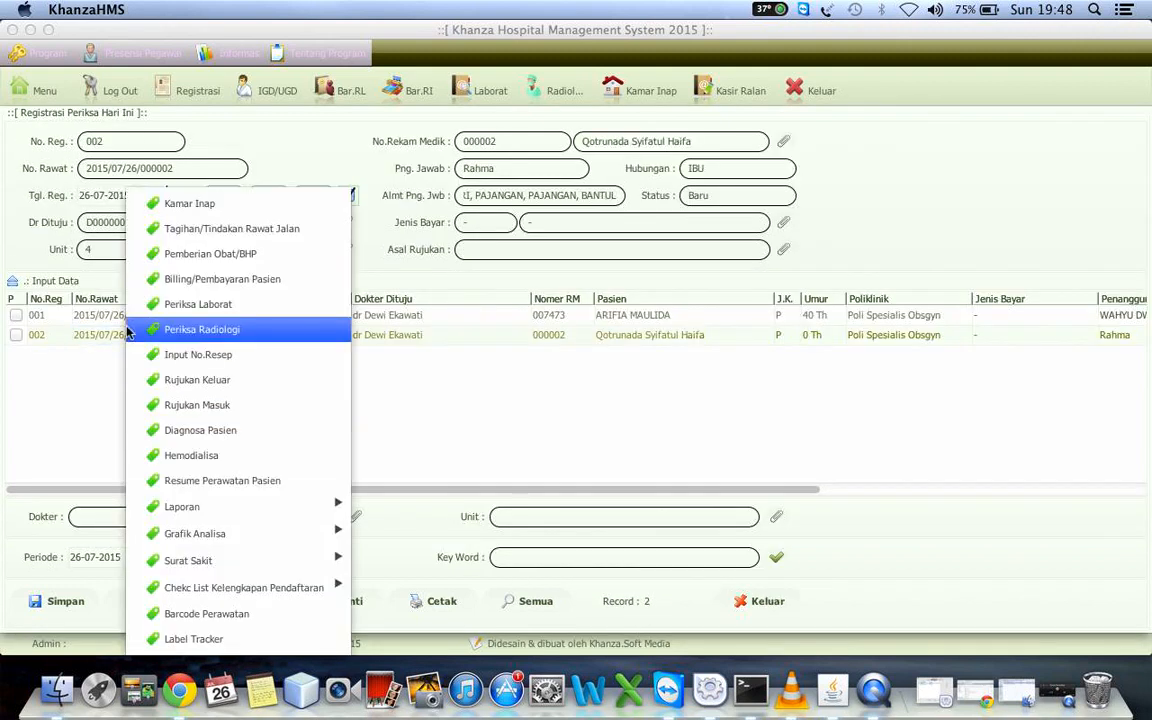
mouse_move(288, 507)
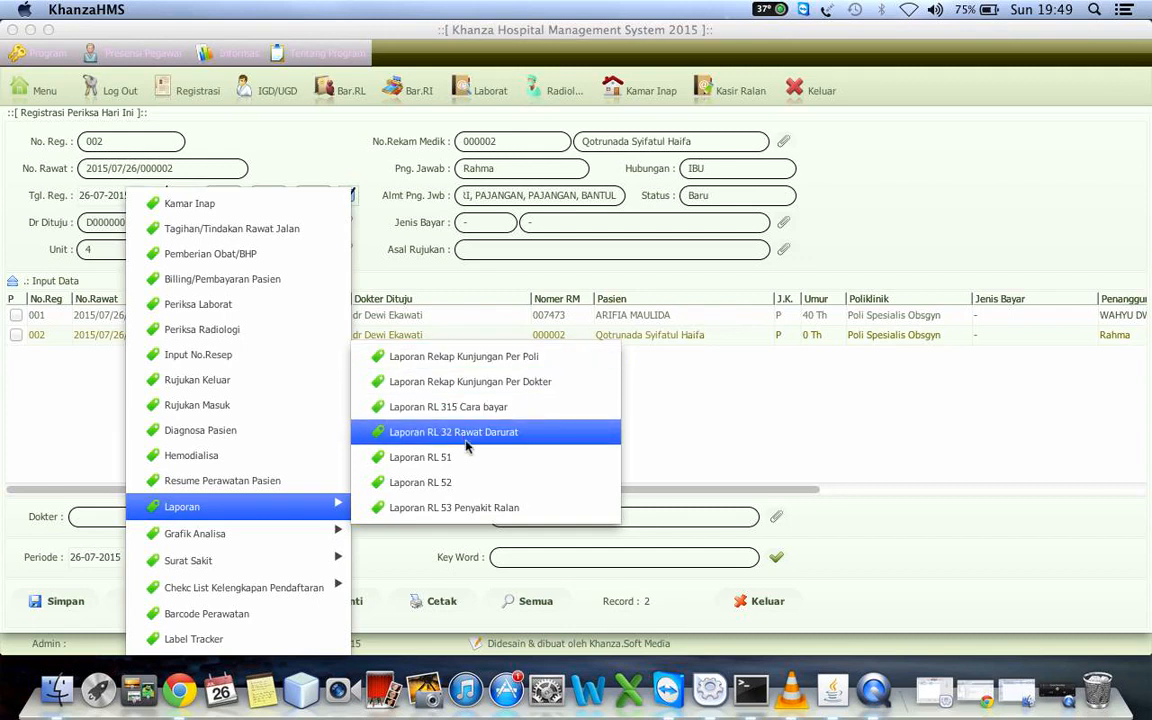
mouse_move(219, 537)
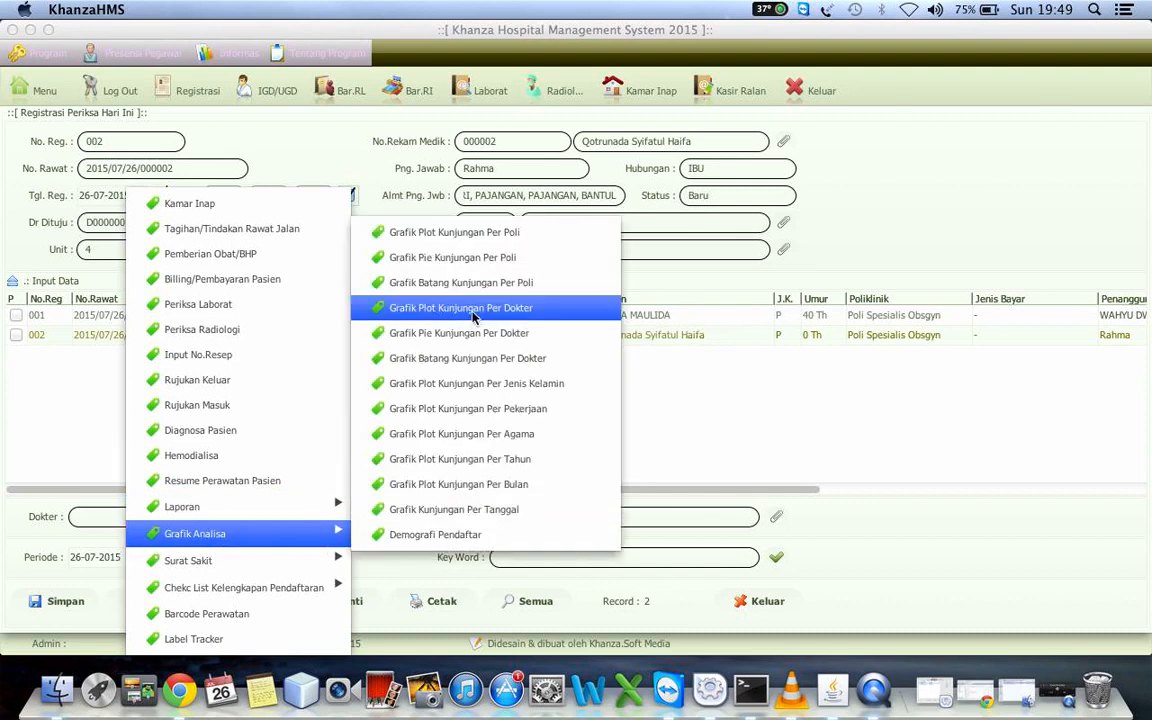
left_click(50, 395)
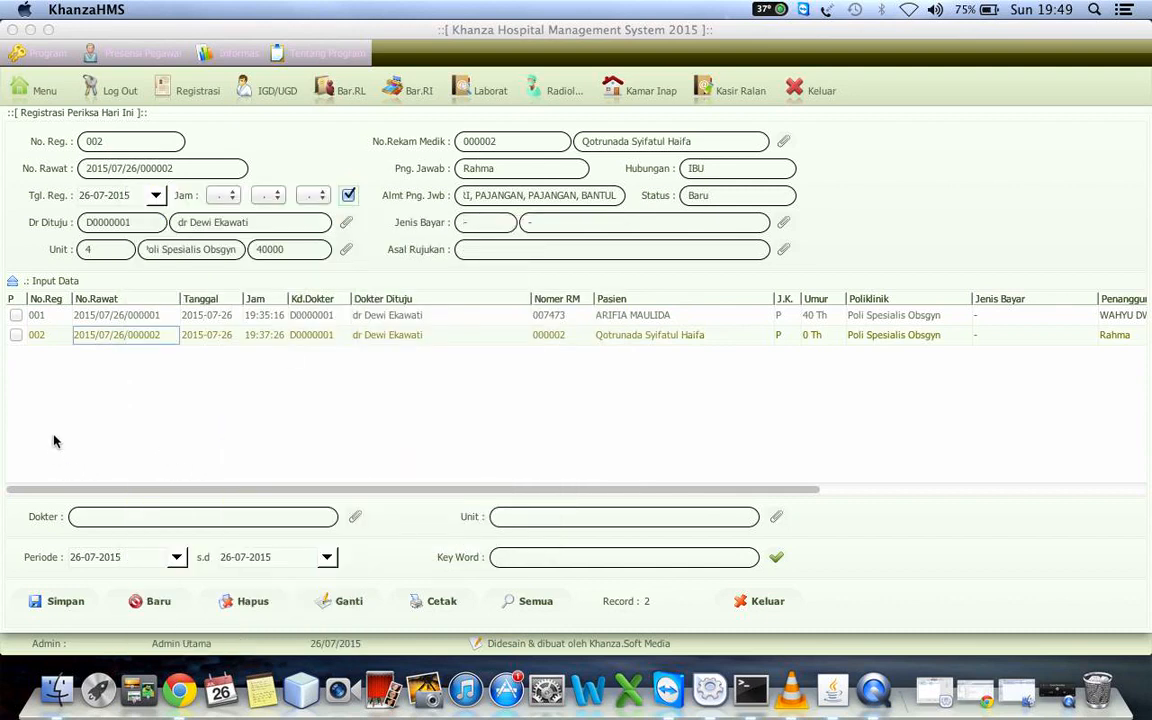
Set the start of the registration list's period to 1 July 2015
left_click(176, 557)
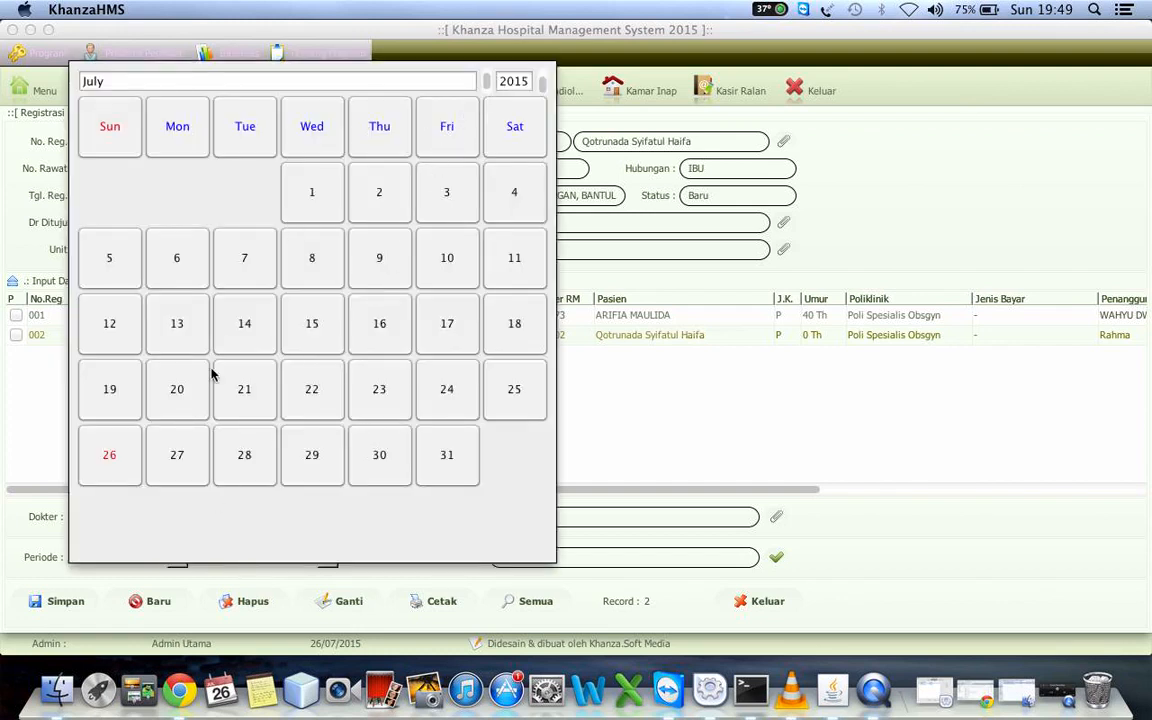
left_click(310, 196)
left_click(122, 557)
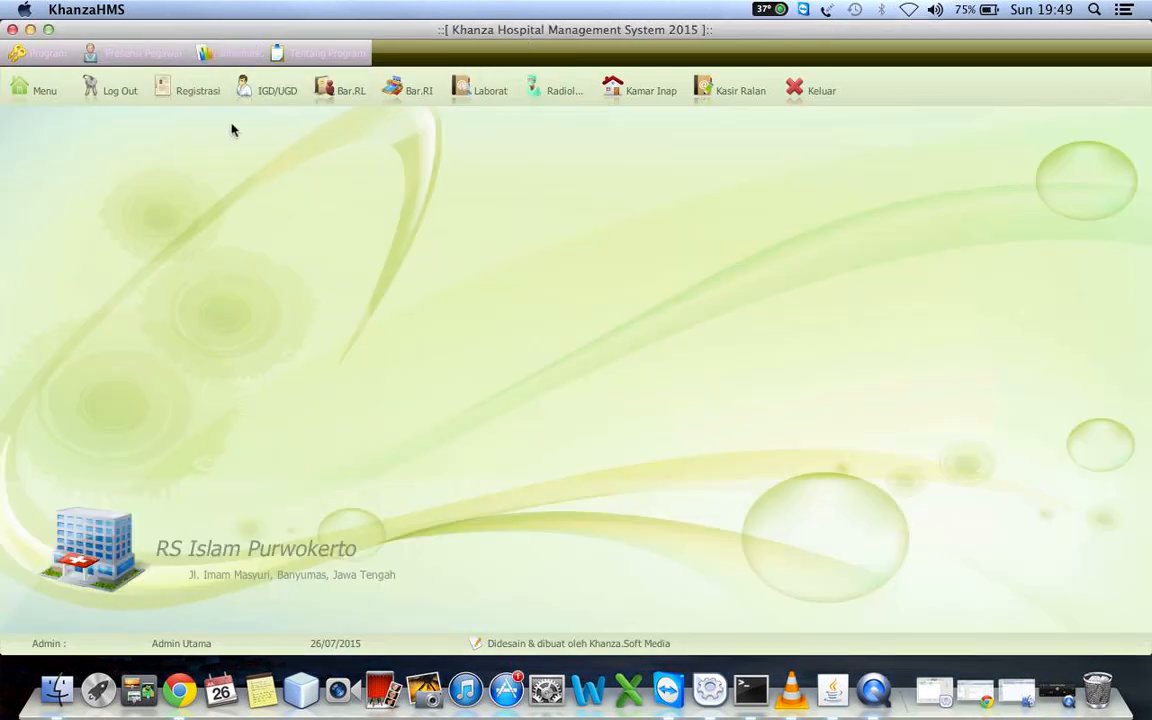
Reload the registrations for 26-07-2015, view the plot graph of visits per clinic (Grafik Plot Kunjungan Per Poli) and close it
left_click(182, 90)
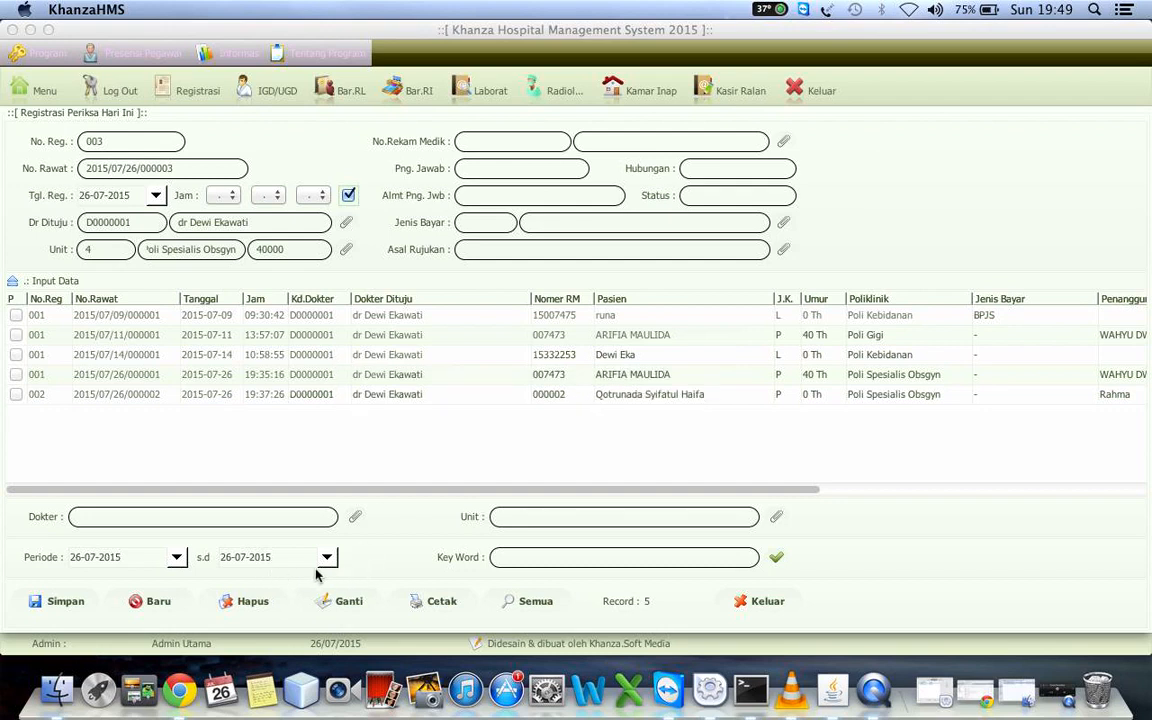
left_click(774, 559)
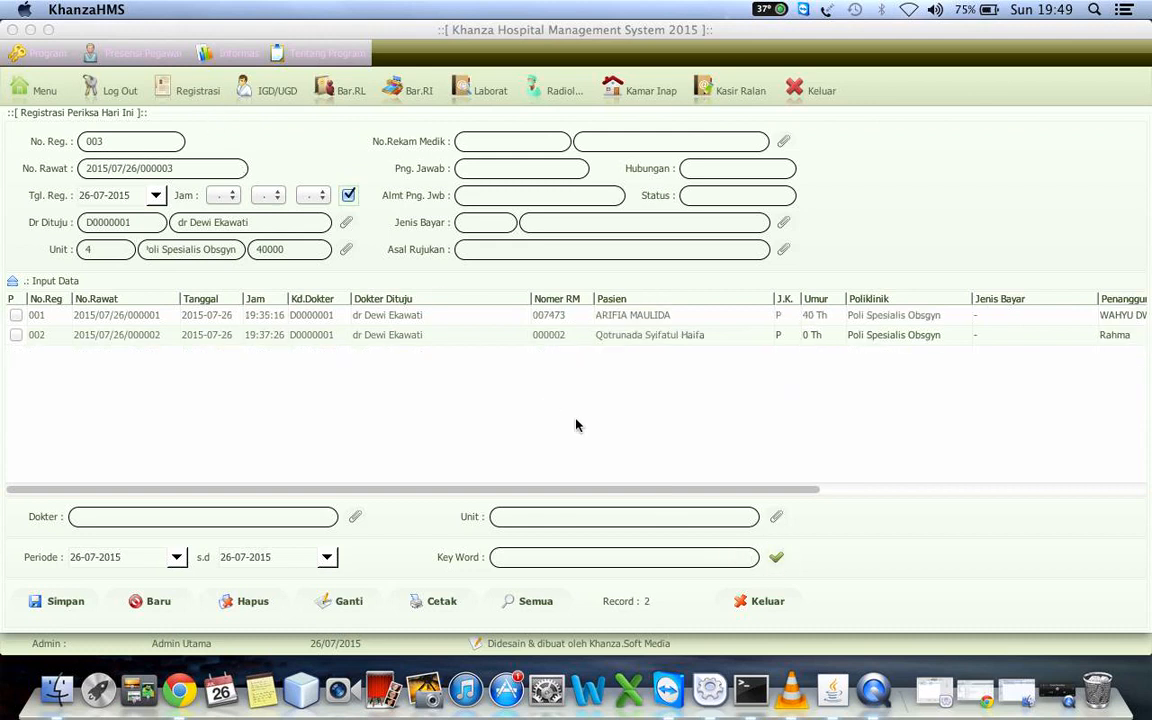
right_click(397, 404)
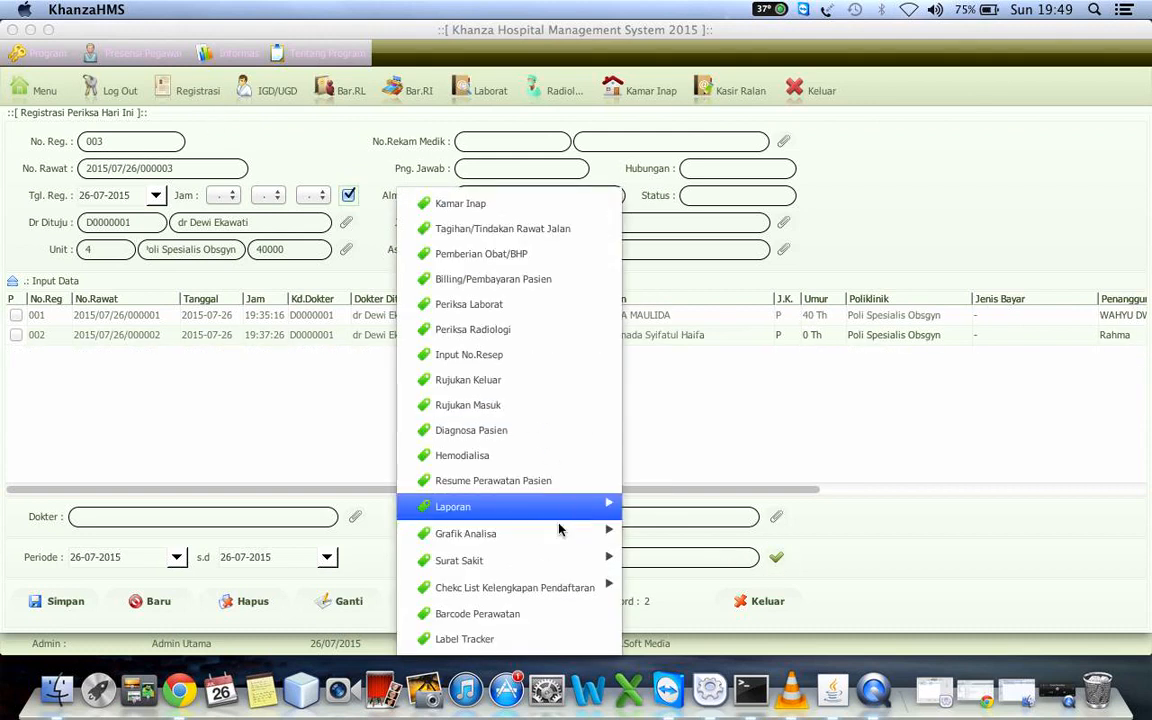
mouse_move(600, 533)
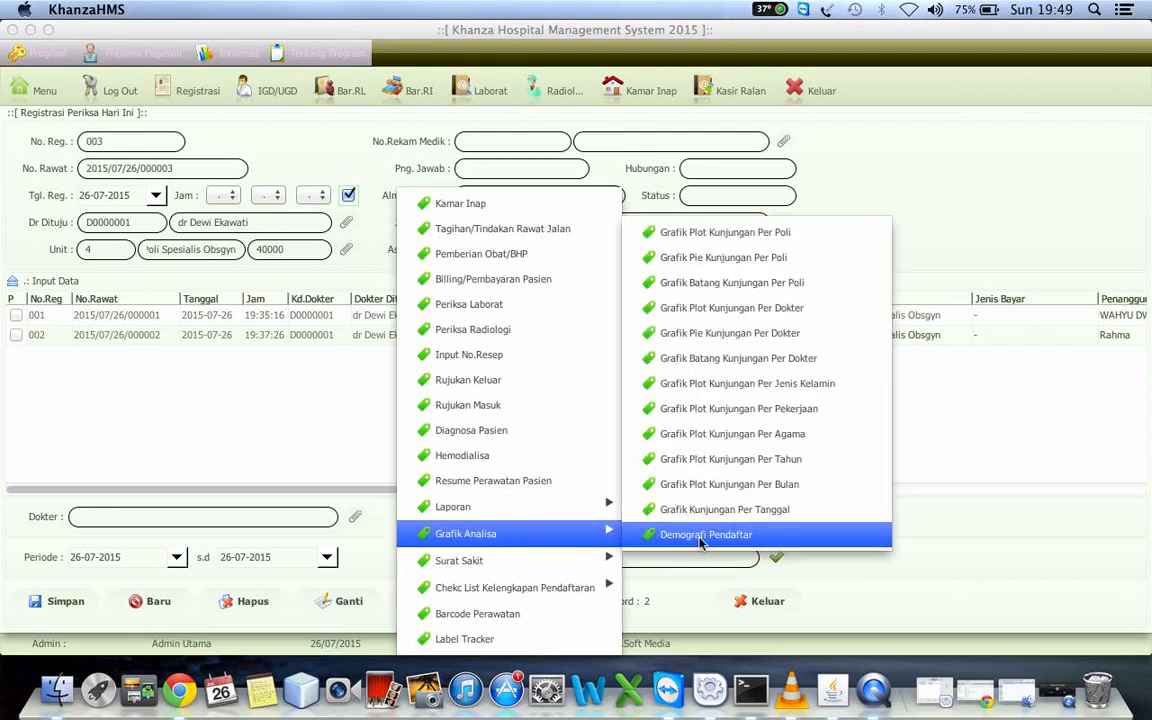
left_click(740, 234)
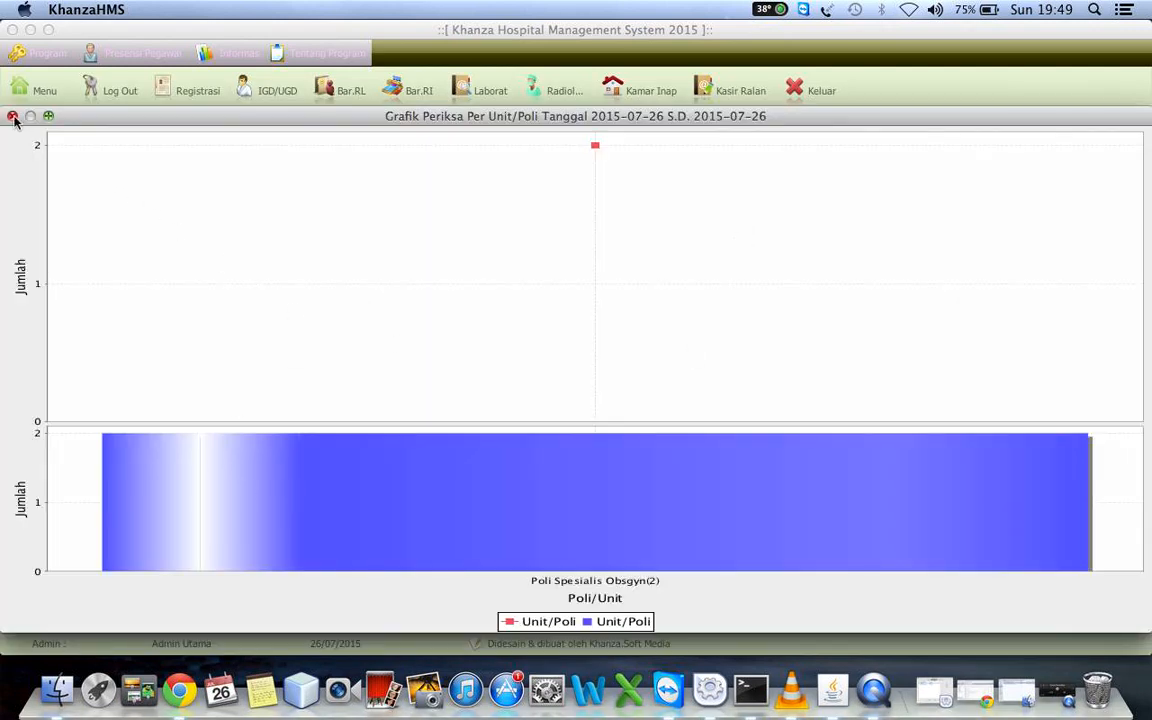
left_click(14, 120)
View the pie chart of visits per clinic (Grafik Pie Kunjungan Per Poli) for the listed registrations
right_click(229, 360)
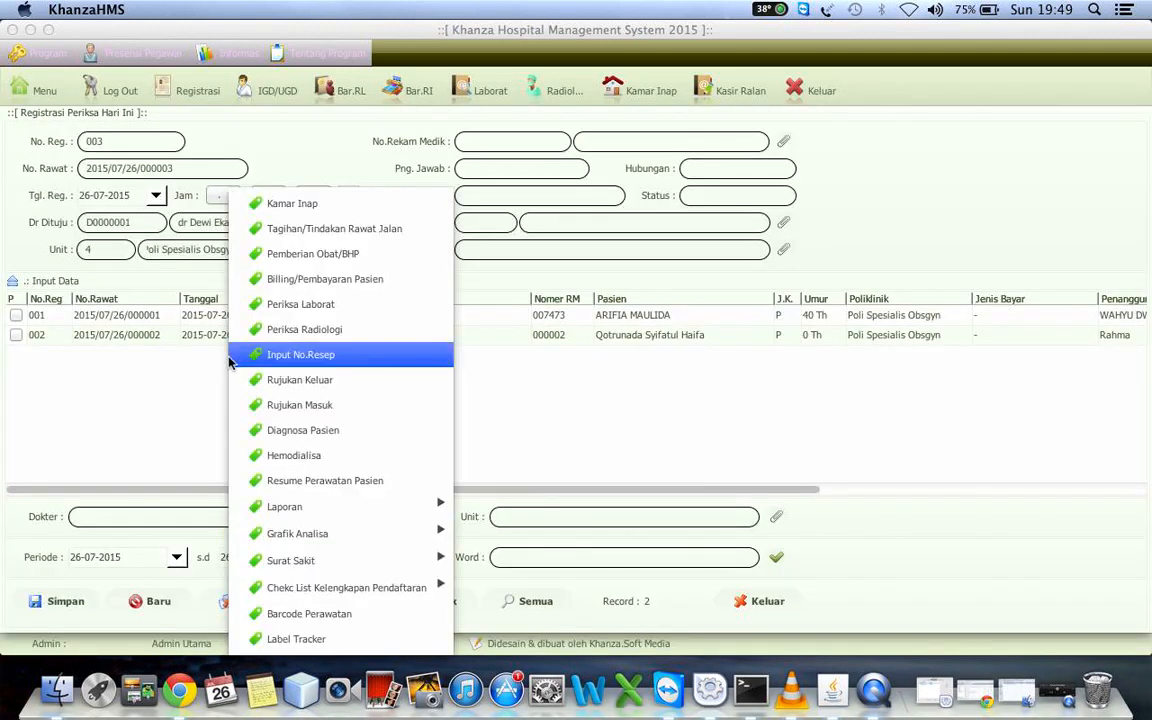
mouse_move(375, 510)
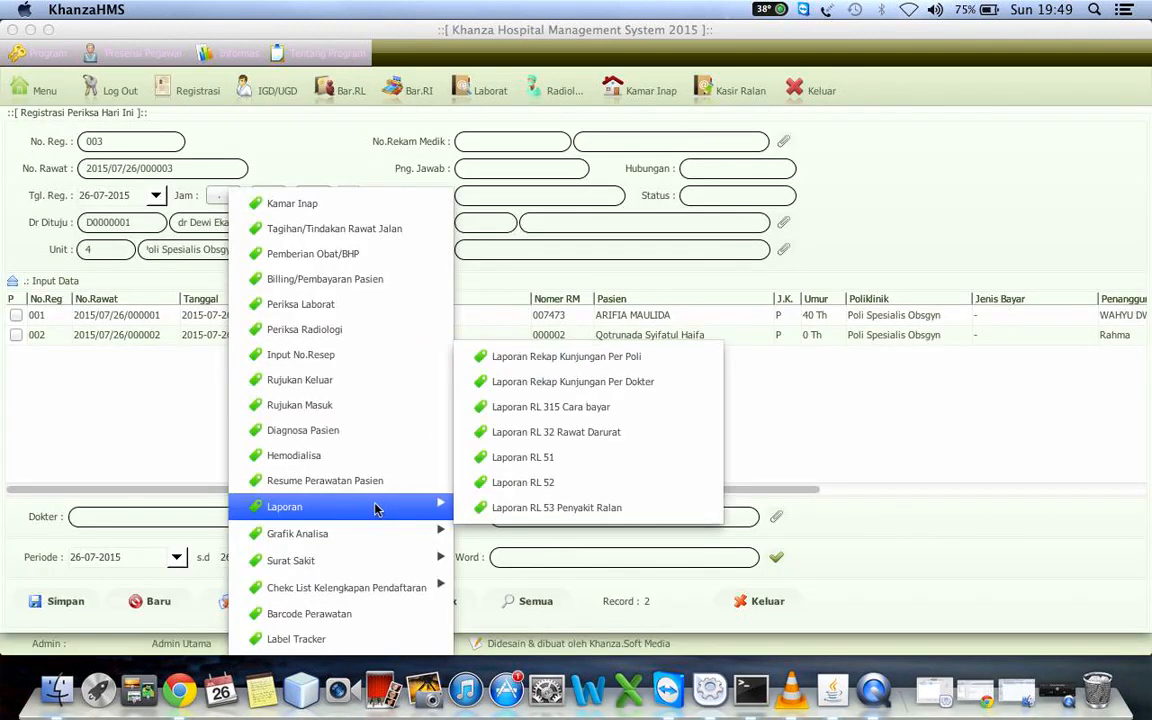
mouse_move(404, 536)
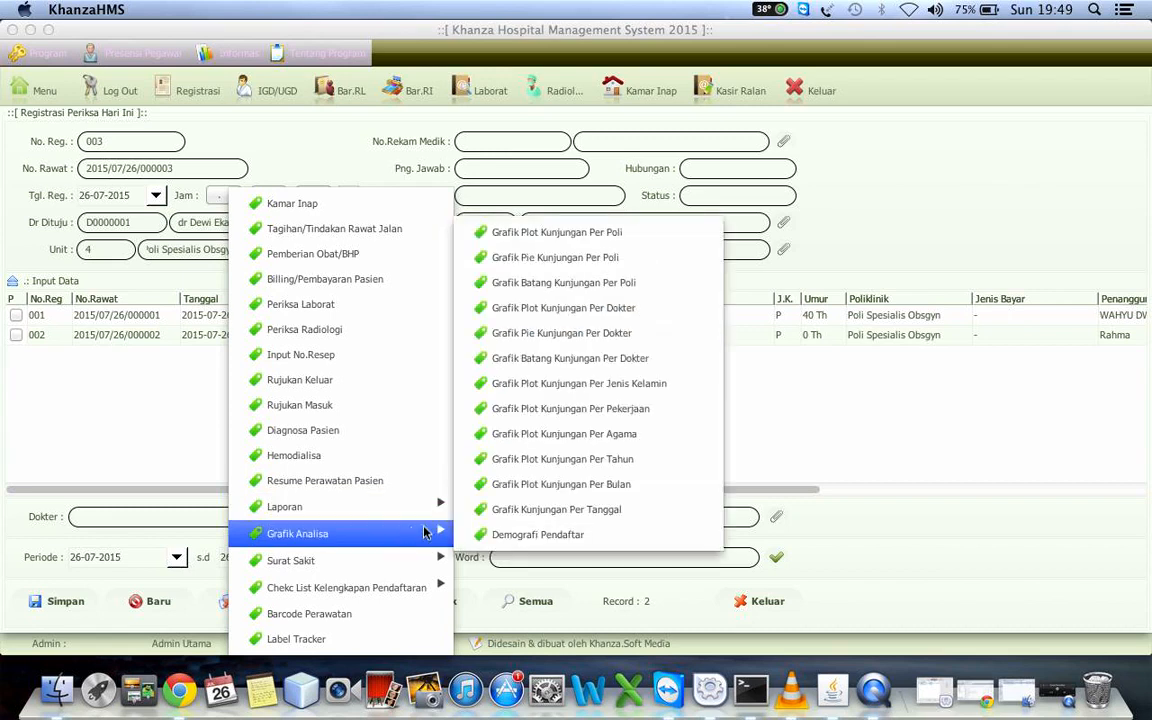
left_click(594, 259)
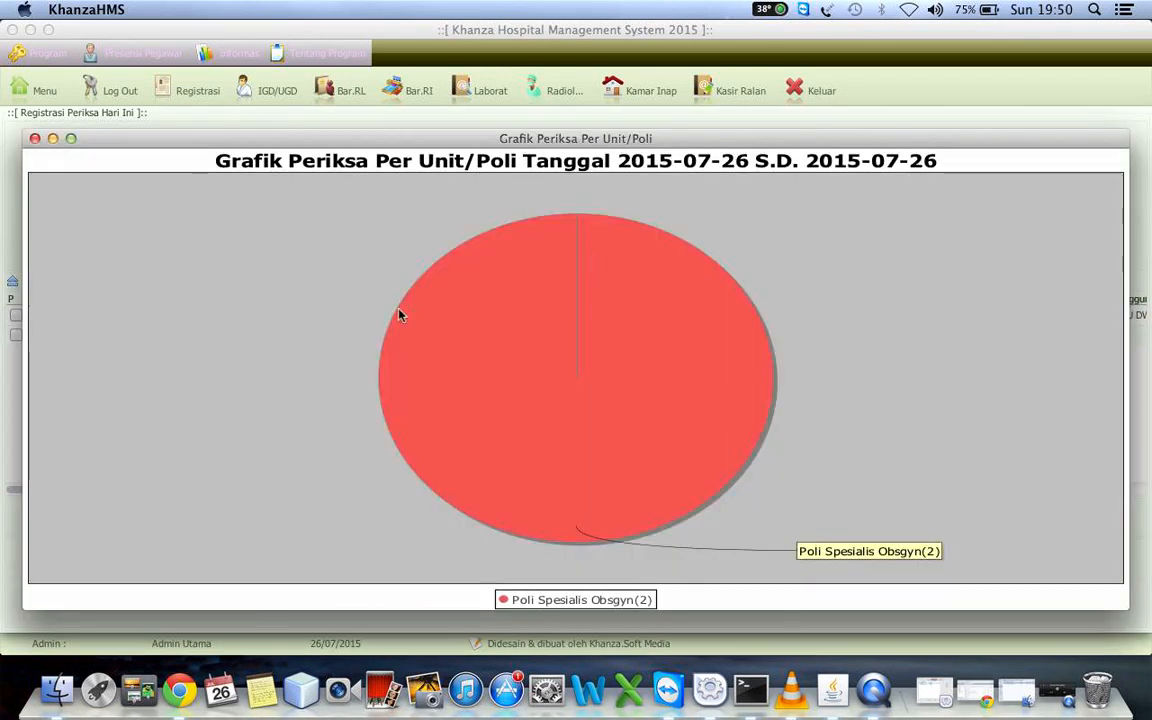
Close the pie chart and preview a sick leave letter (Surat Cuti Sakit) for the second registration with a Lama Sakit of 3
left_click(35, 138)
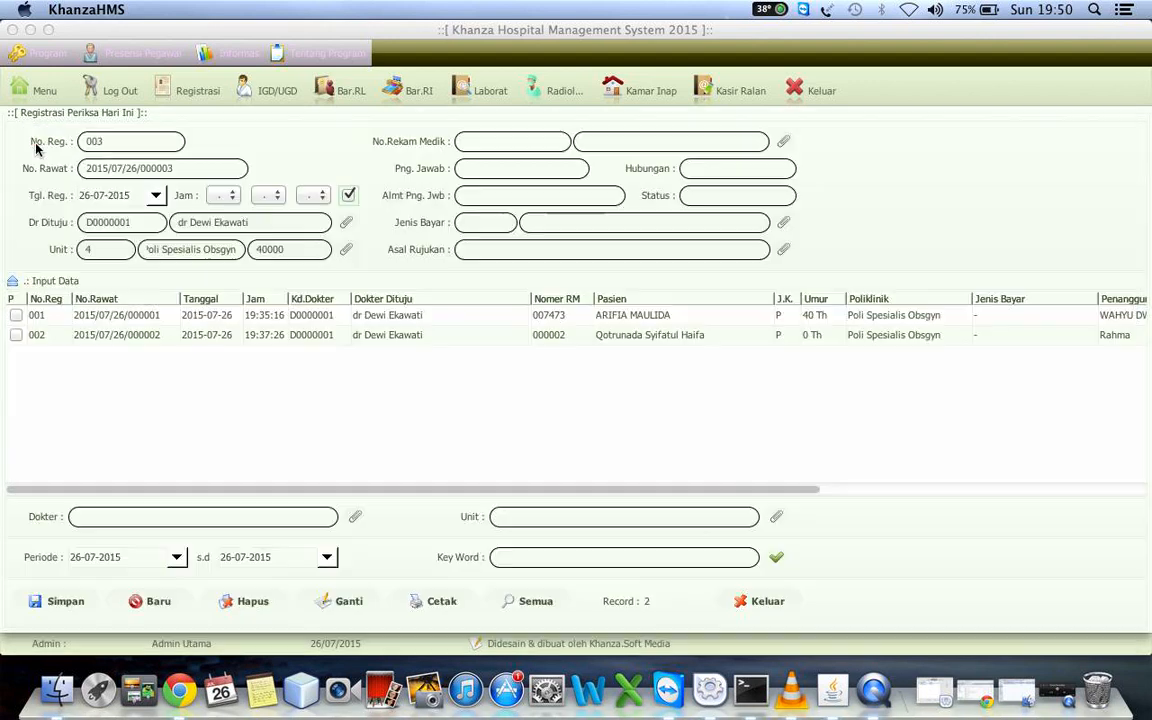
right_click(230, 408)
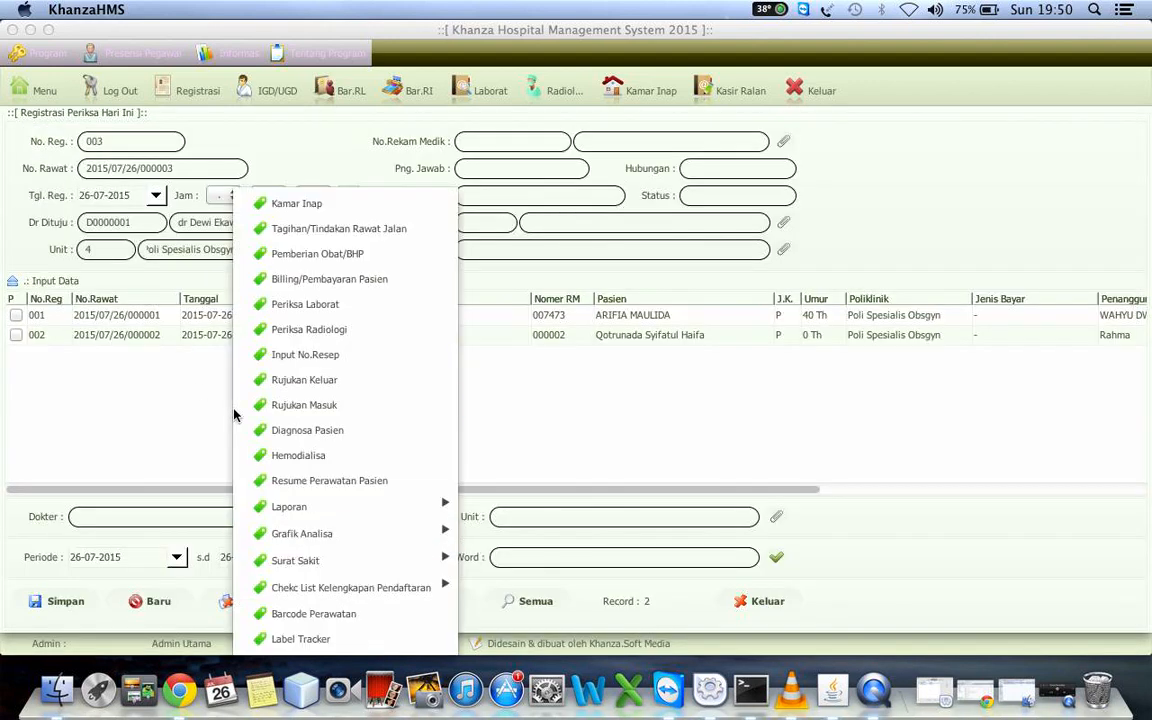
left_click(165, 332)
right_click(165, 334)
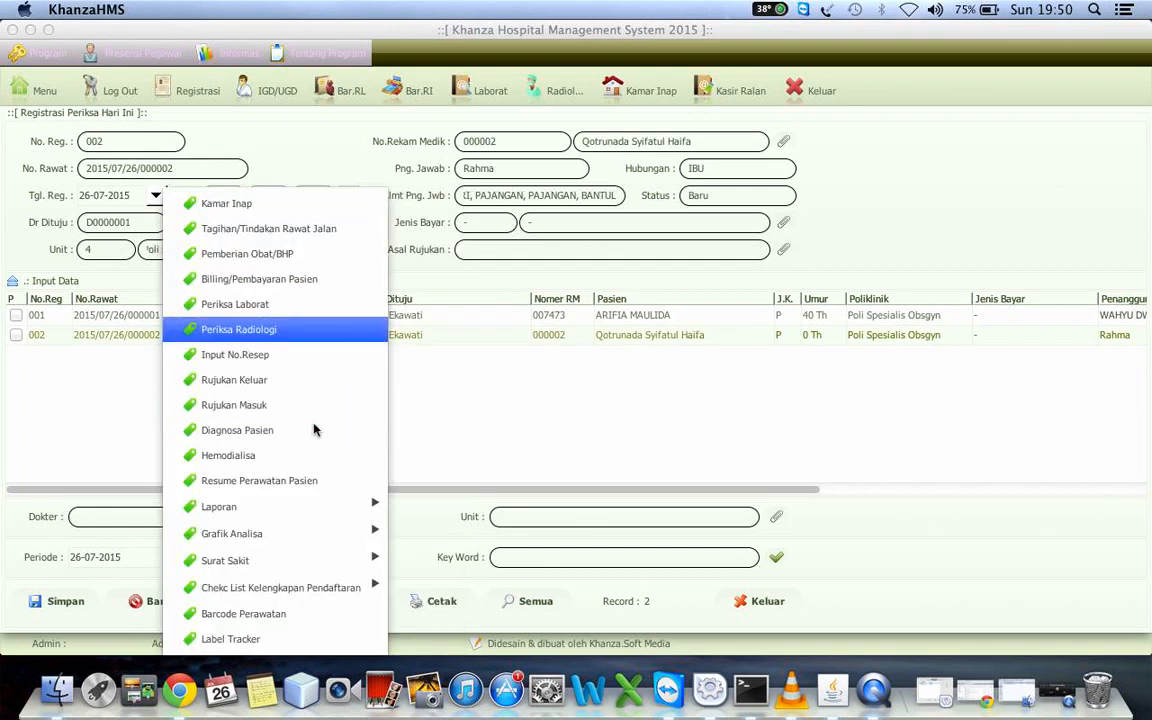
mouse_move(316, 566)
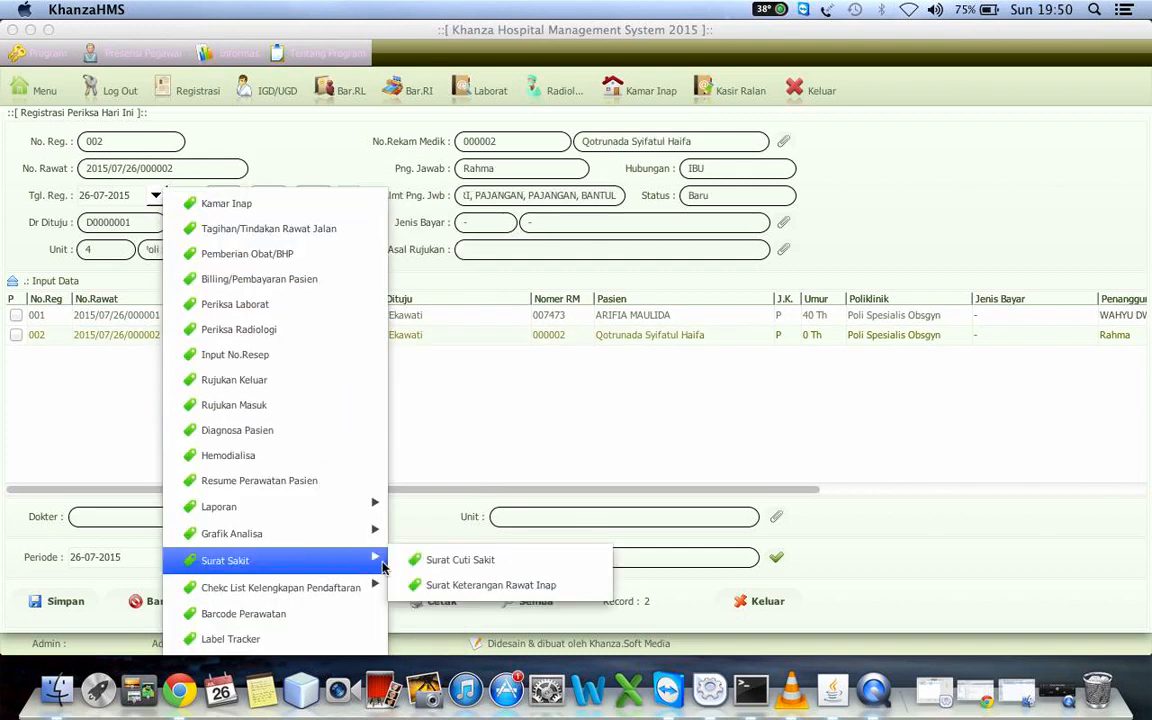
left_click(460, 561)
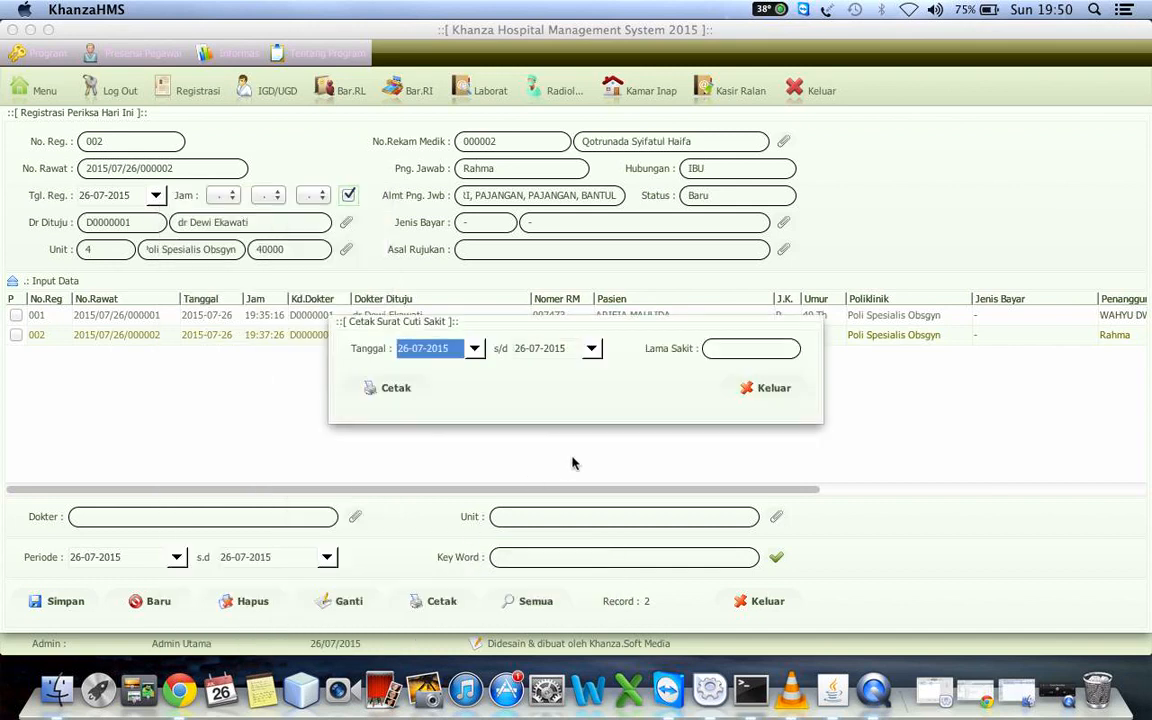
left_click(728, 348)
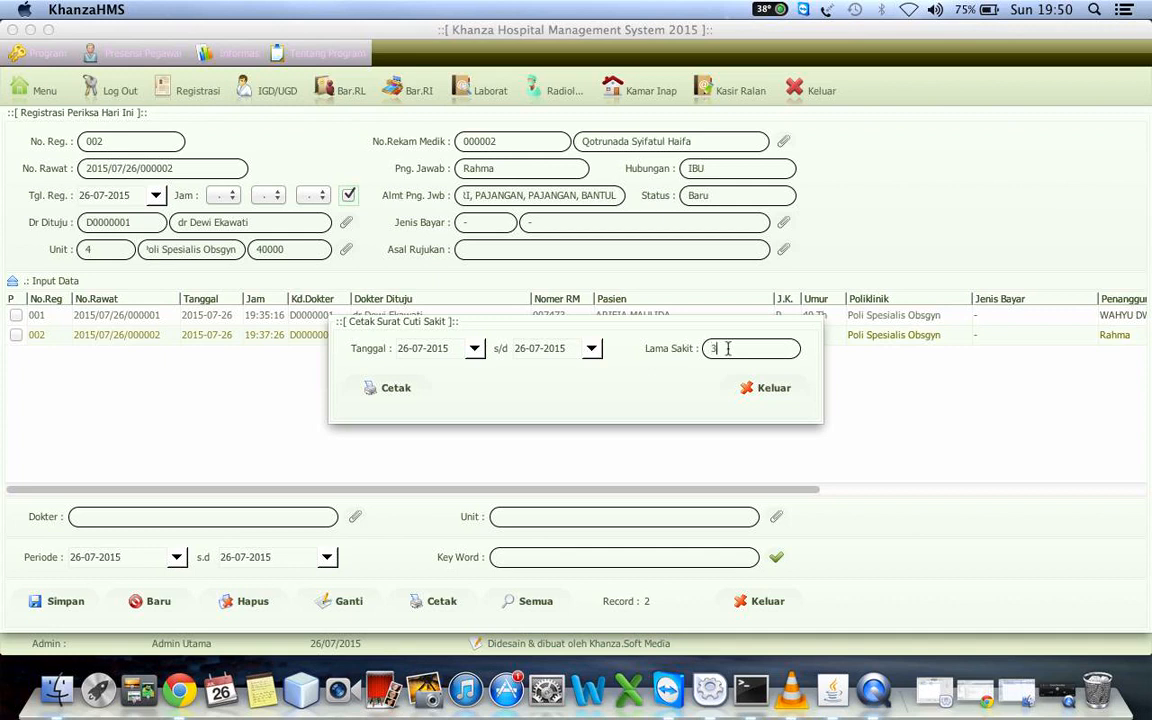
left_click(386, 394)
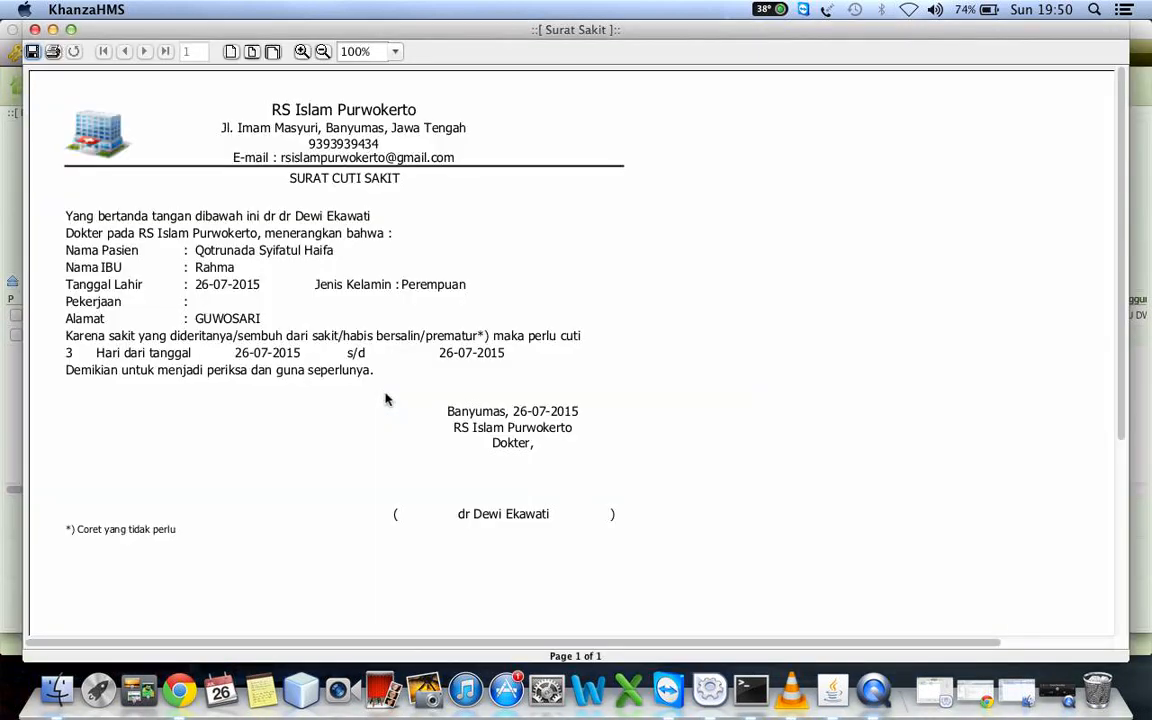
left_click(34, 30)
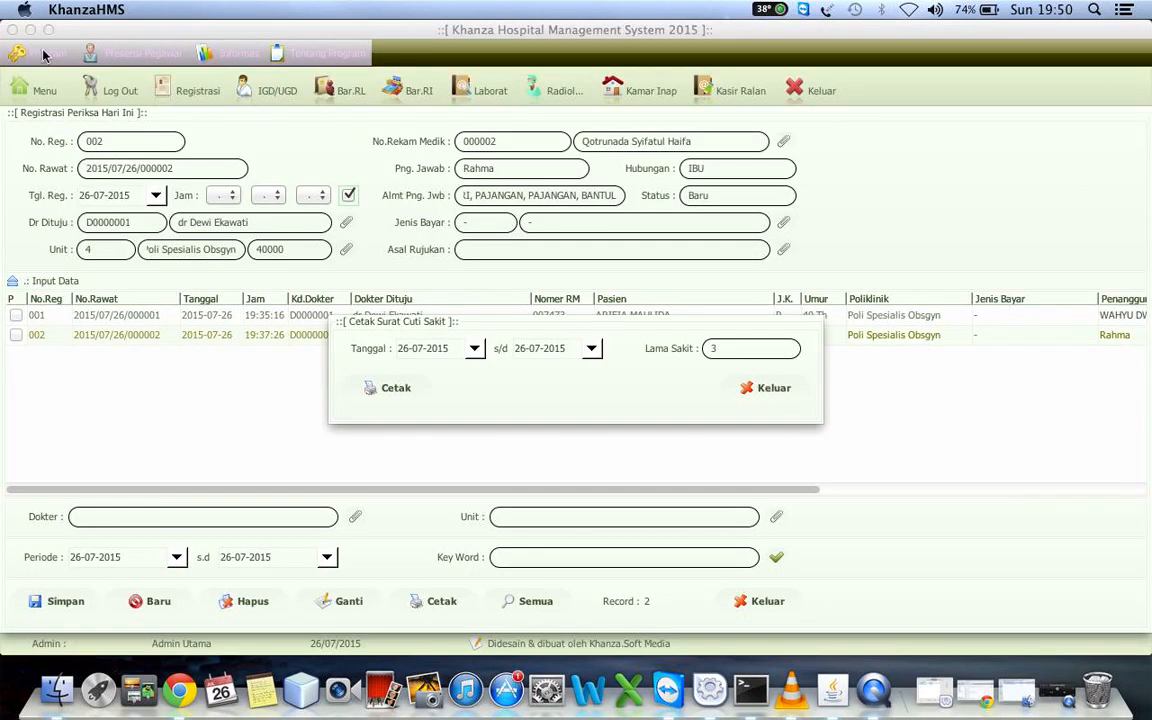
left_click(763, 396)
left_click(157, 336)
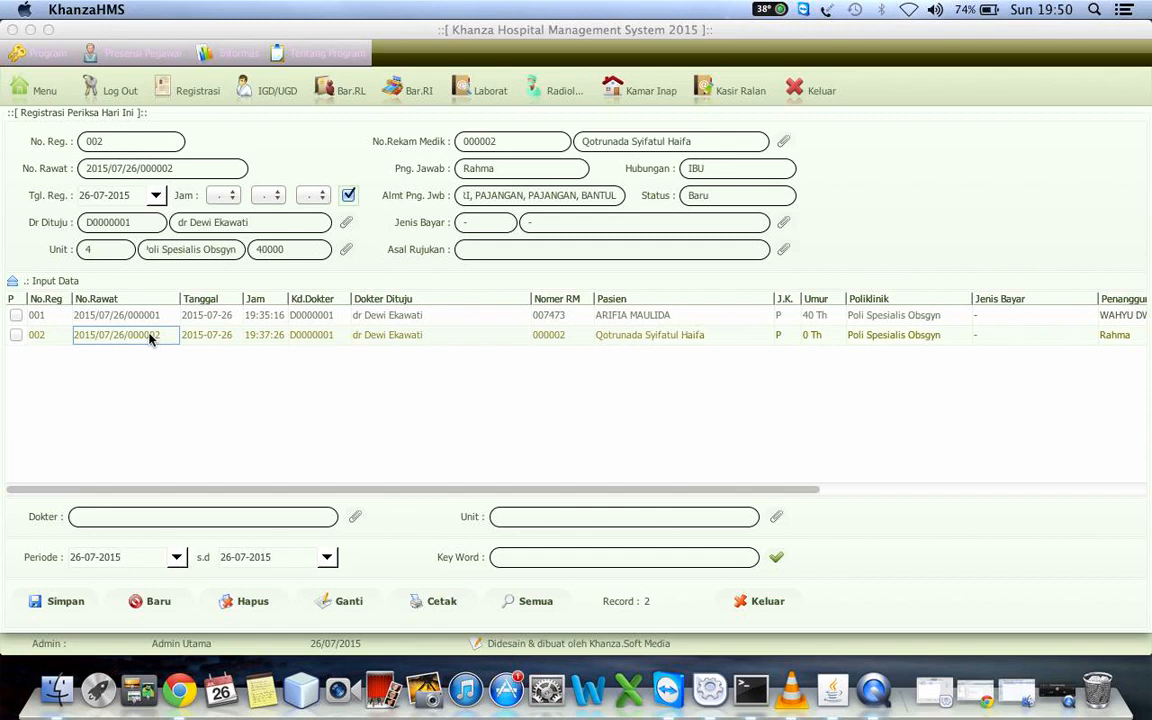
right_click(150, 340)
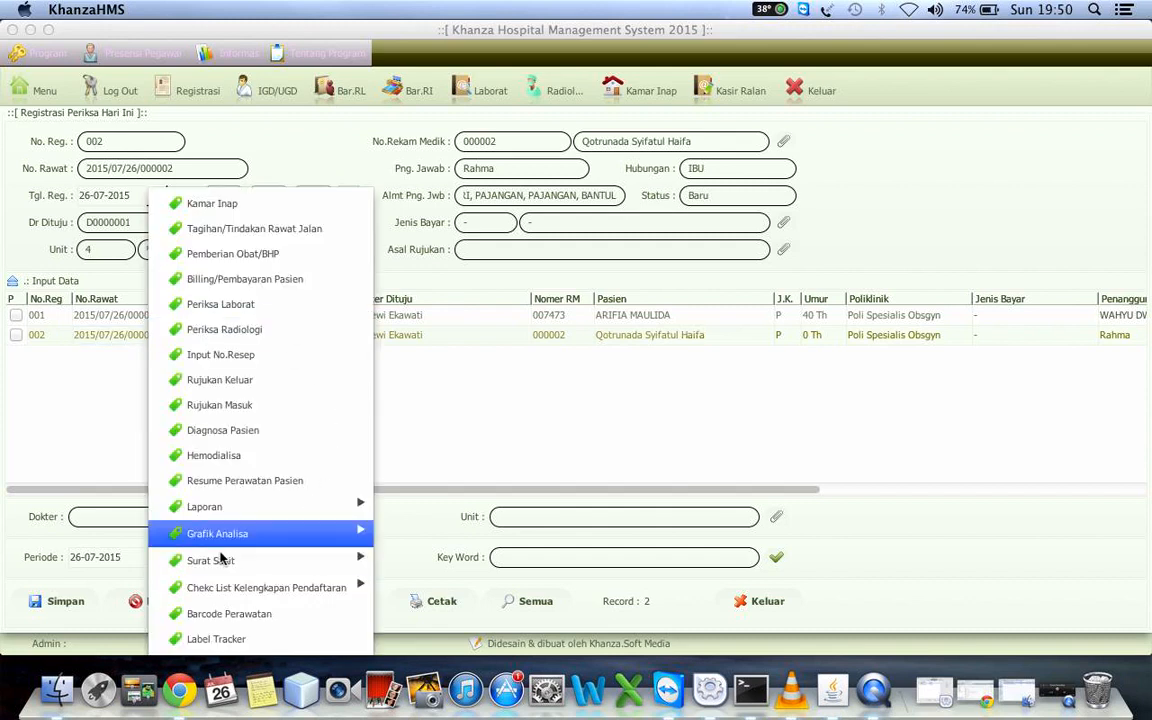
mouse_move(230, 560)
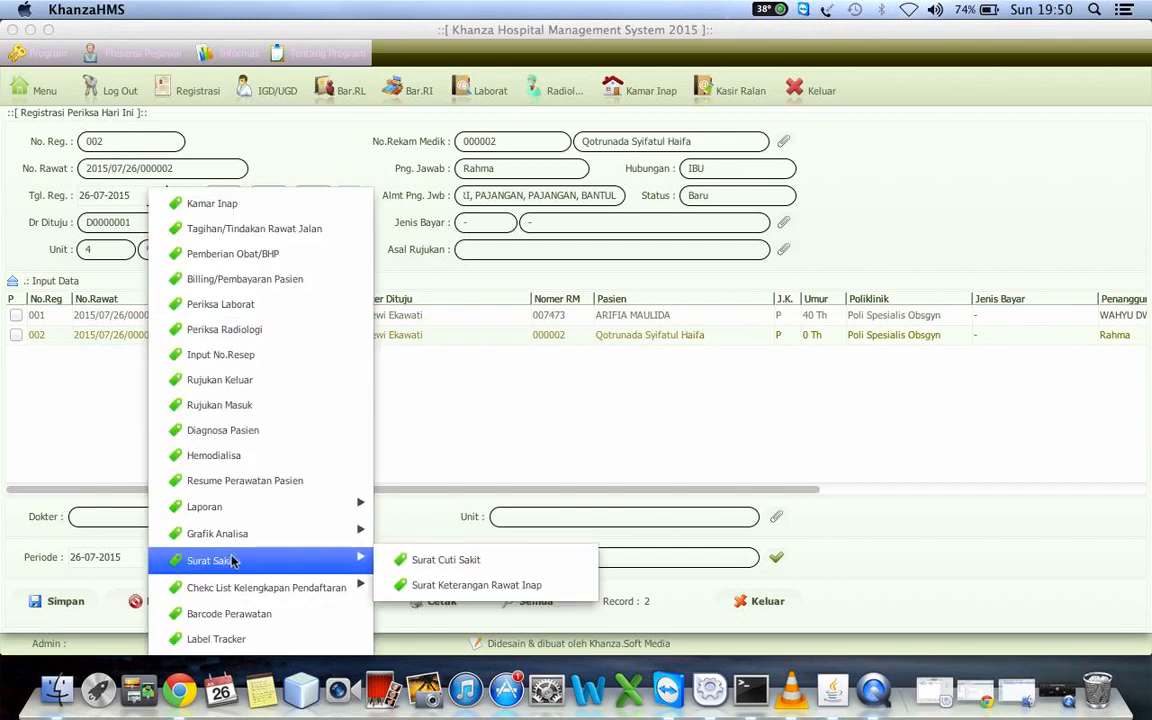
left_click(466, 586)
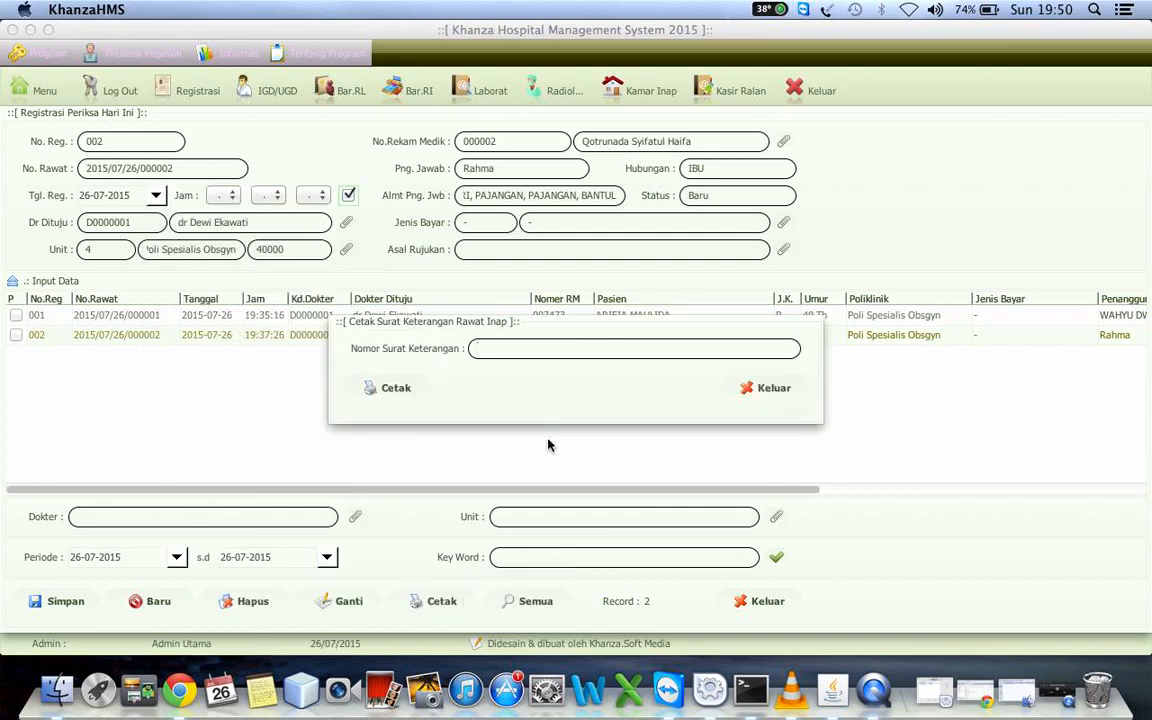
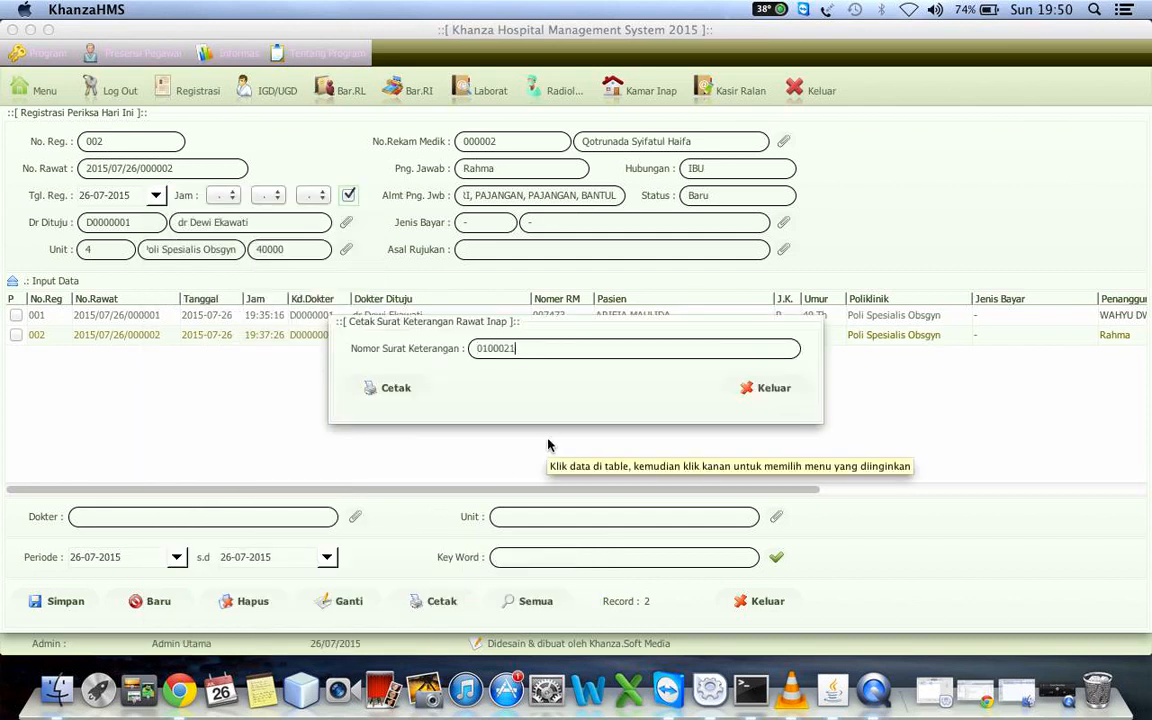
left_click(378, 390)
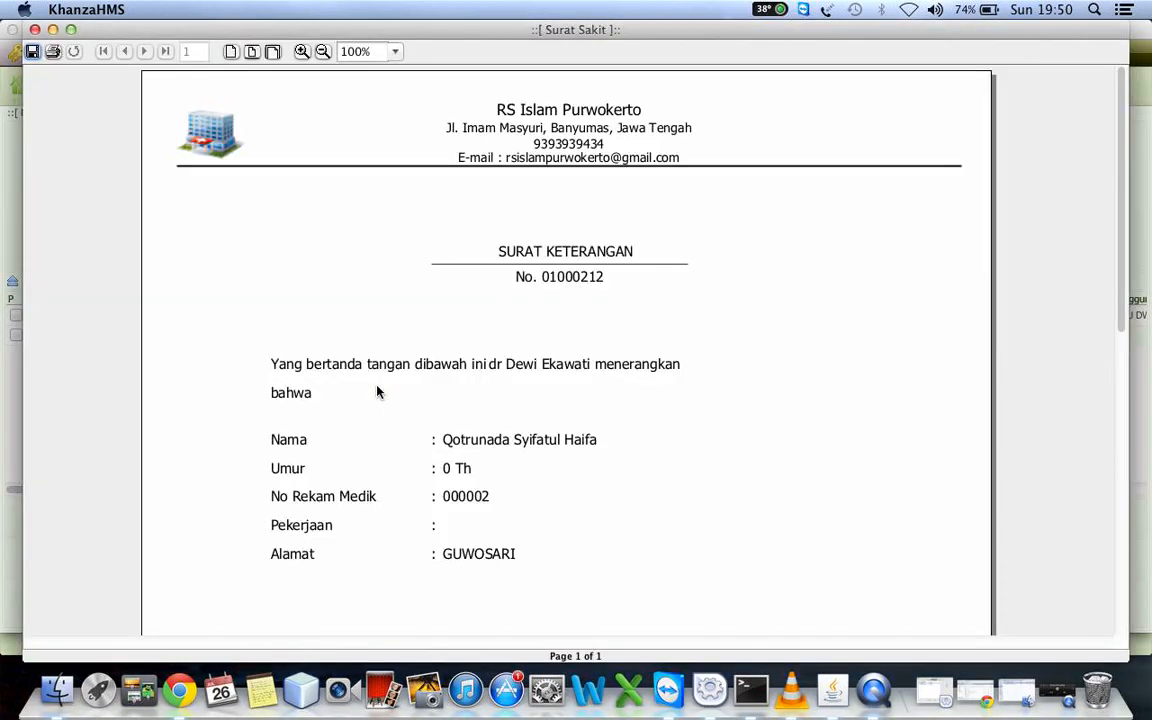
scroll(378, 391, "down", 3)
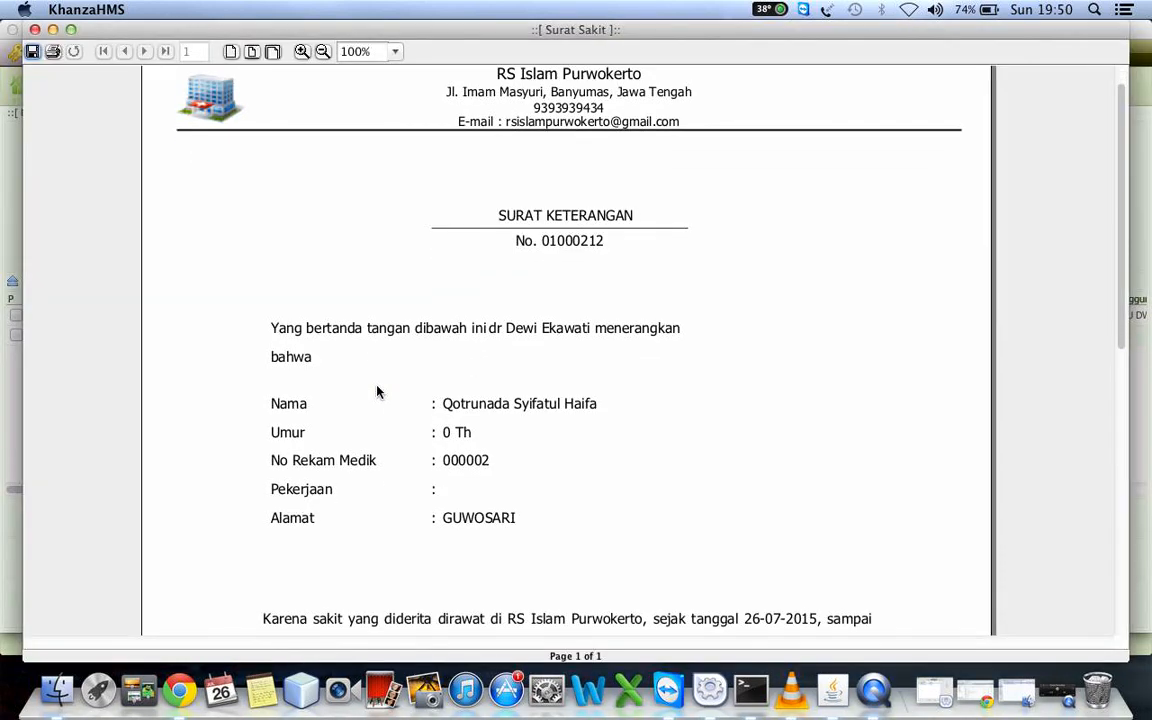
scroll(378, 391, "down", 5)
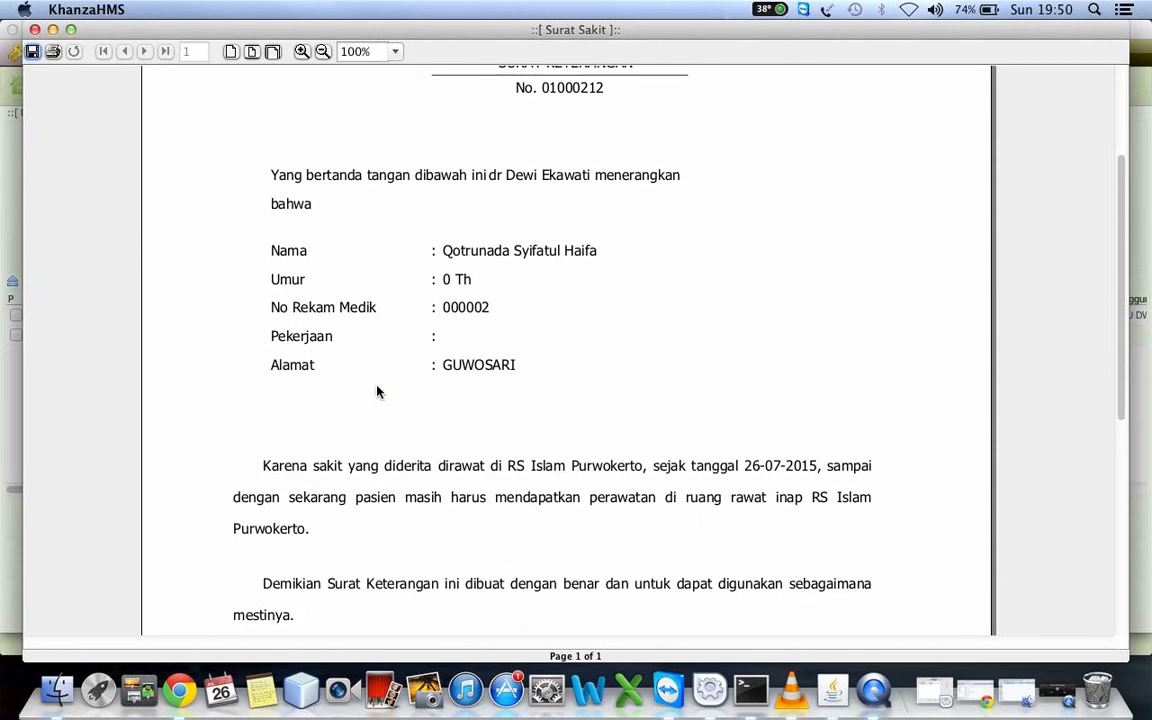
scroll(378, 391, "down", 4)
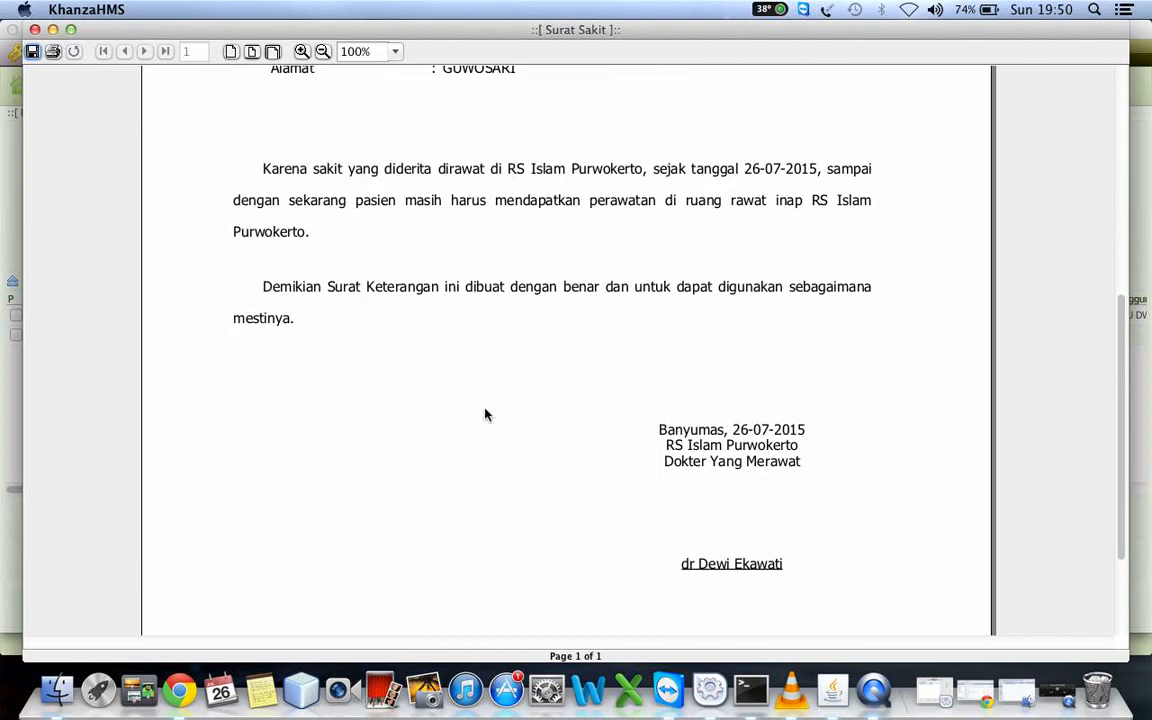
left_click(34, 29)
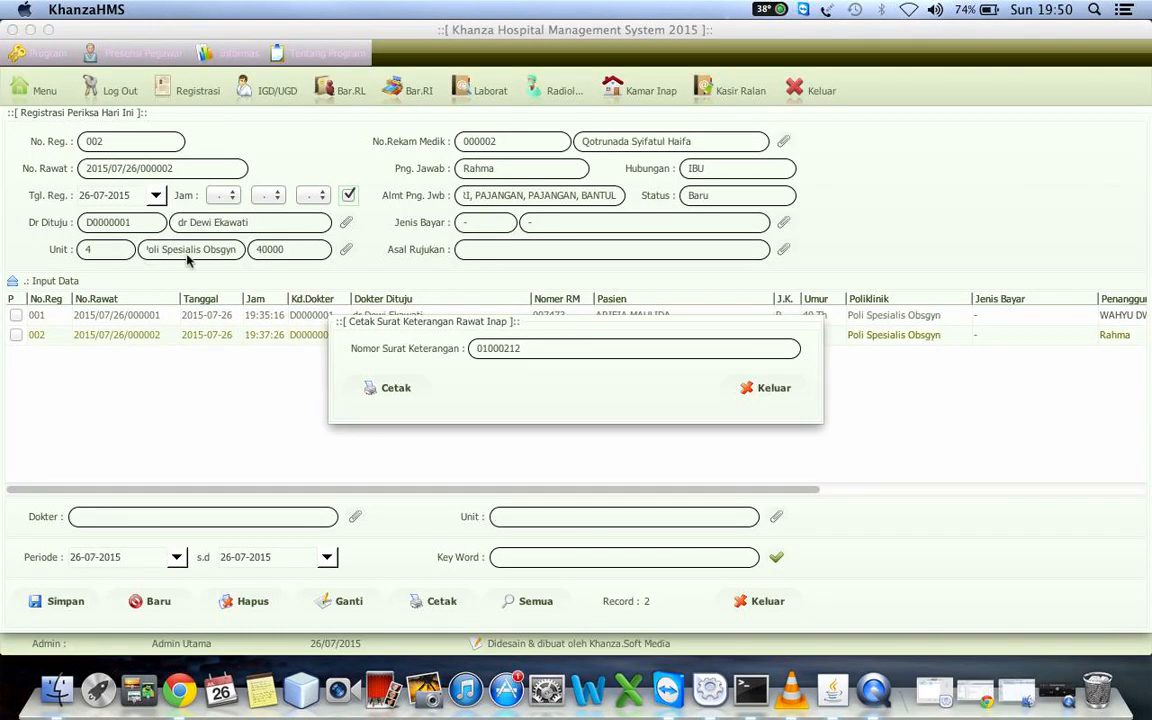
left_click(793, 390)
View the right-aligned registration completeness checklist (Kelengkapan Pendaftaran Kanan) for the second registration and close it
right_click(239, 334)
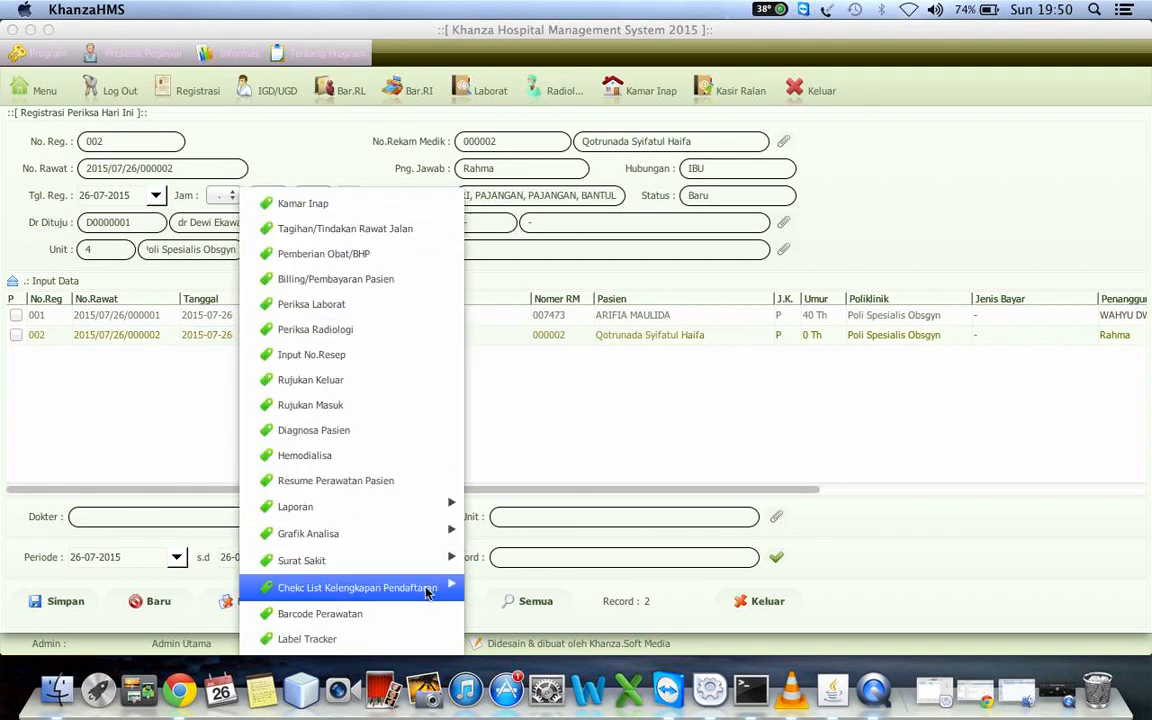
mouse_move(447, 587)
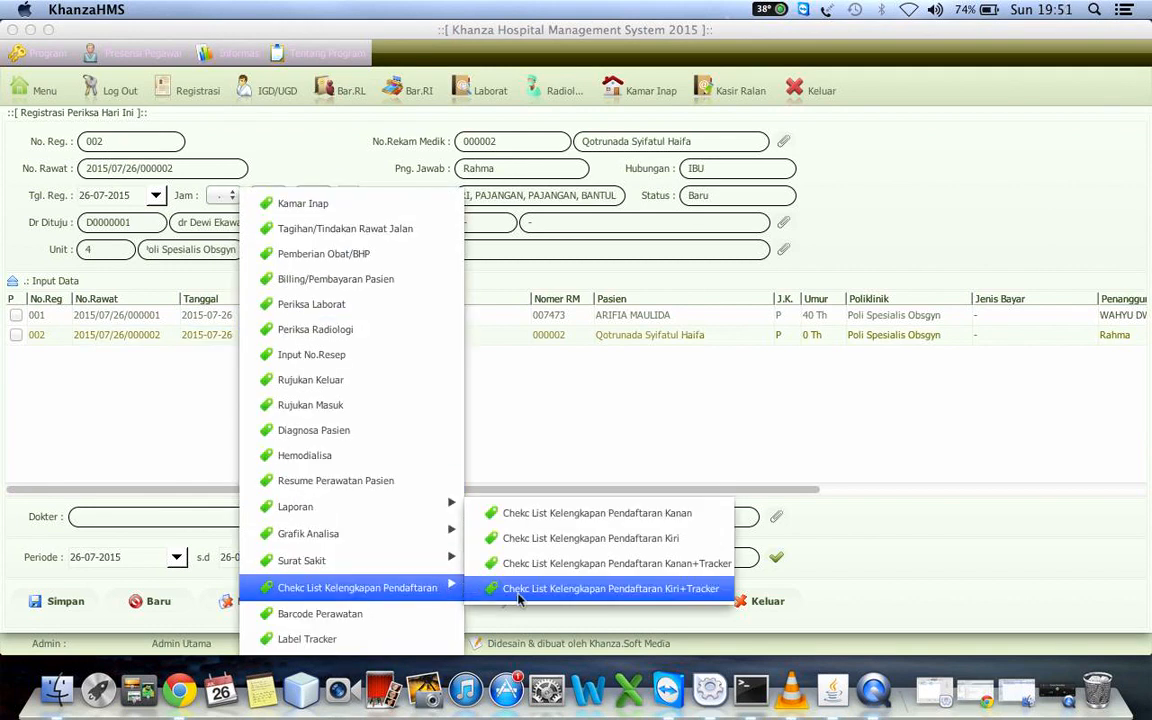
left_click(577, 512)
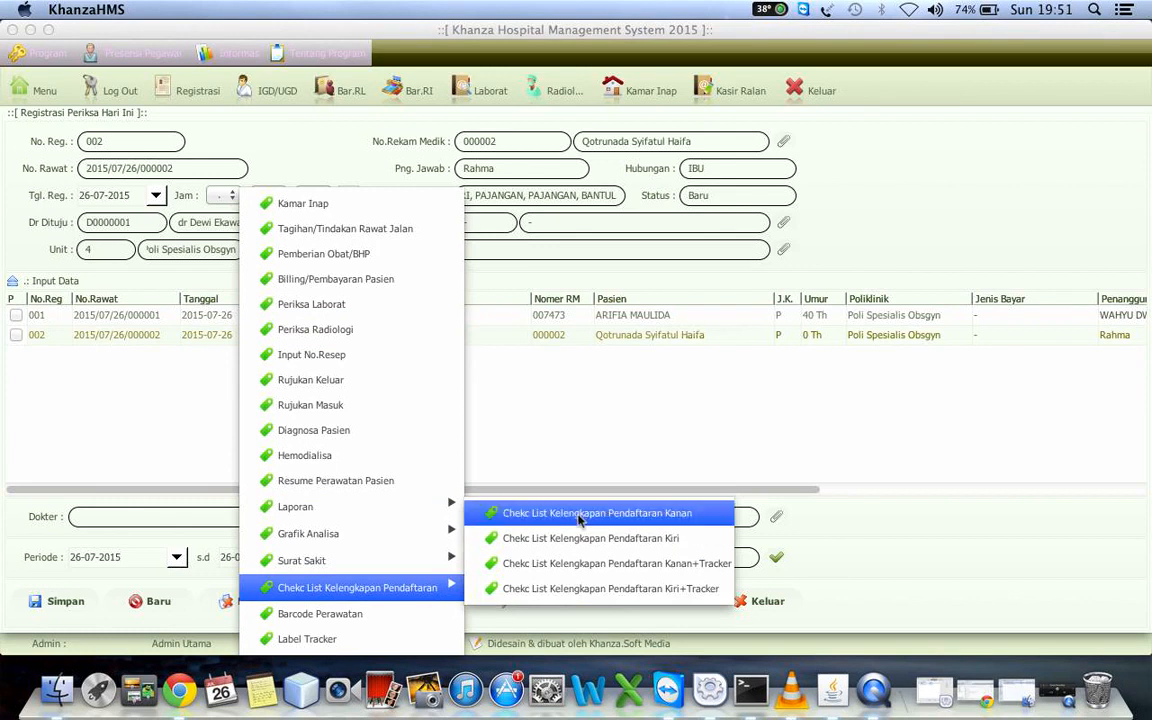
left_click(577, 514)
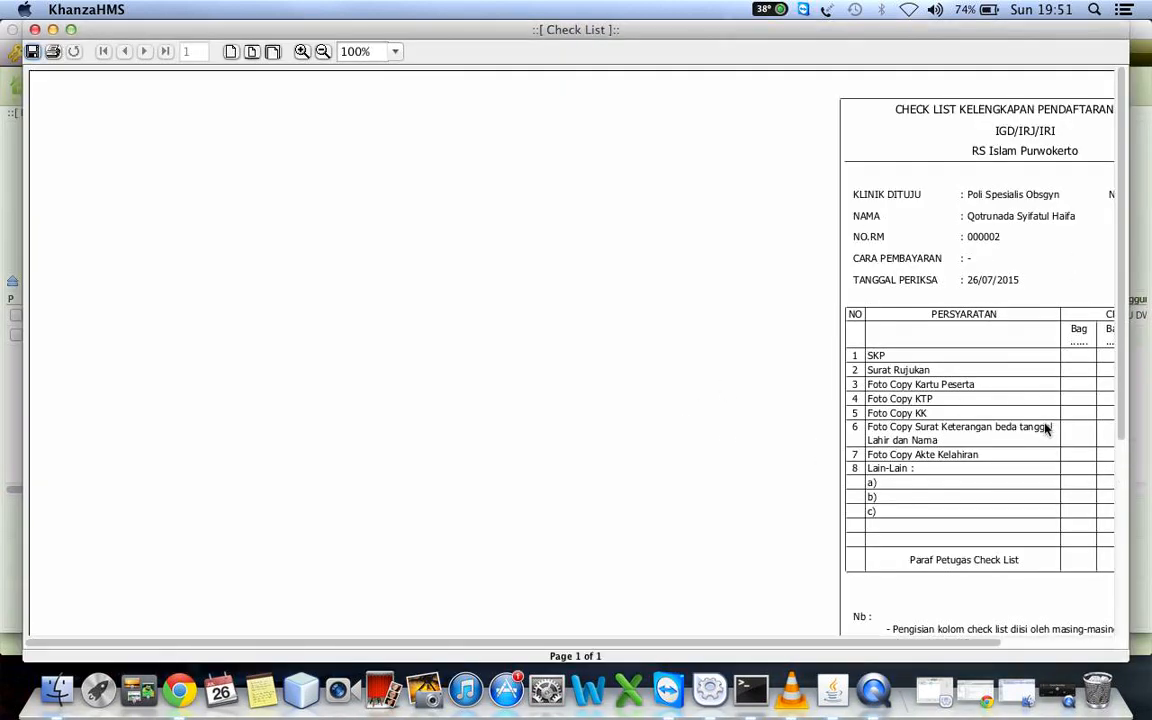
left_click(1097, 647)
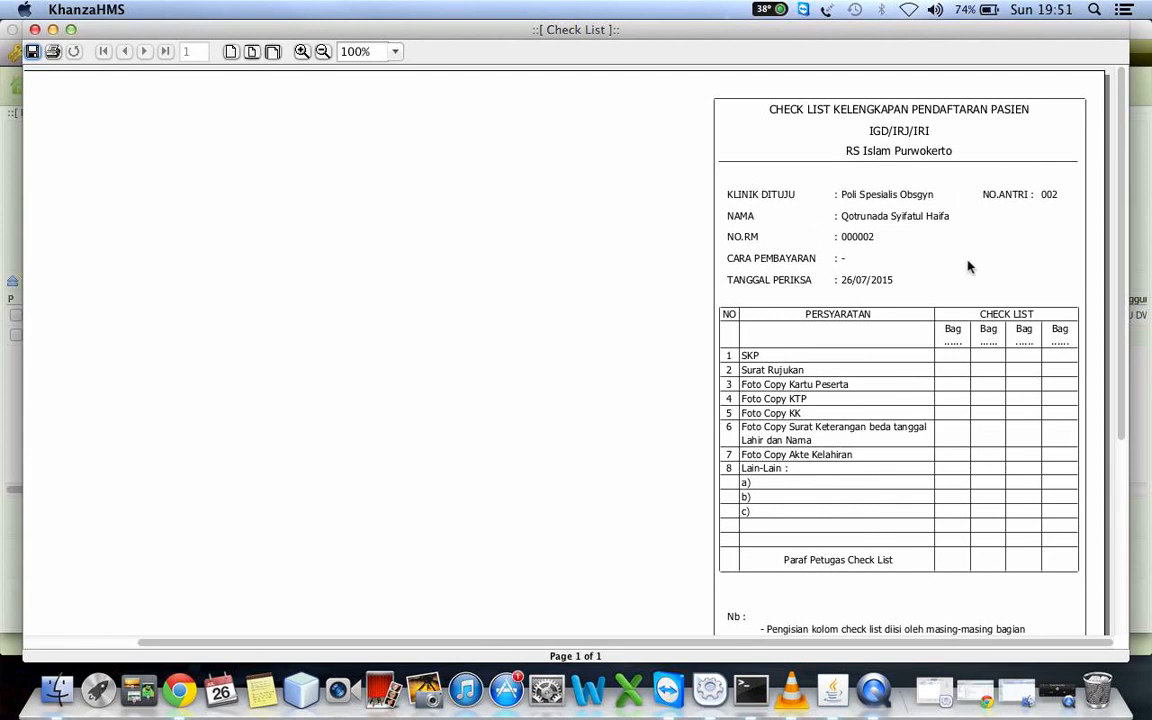
left_click(34, 30)
right_click(81, 338)
left_click(185, 586)
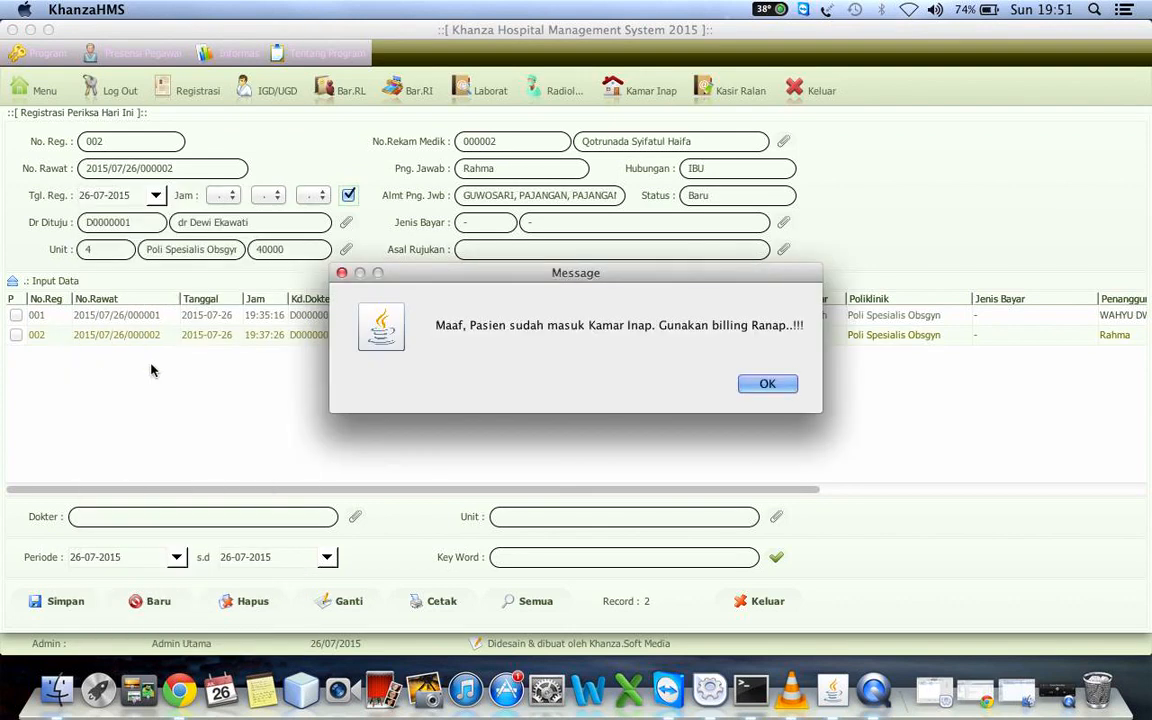
left_click(770, 385)
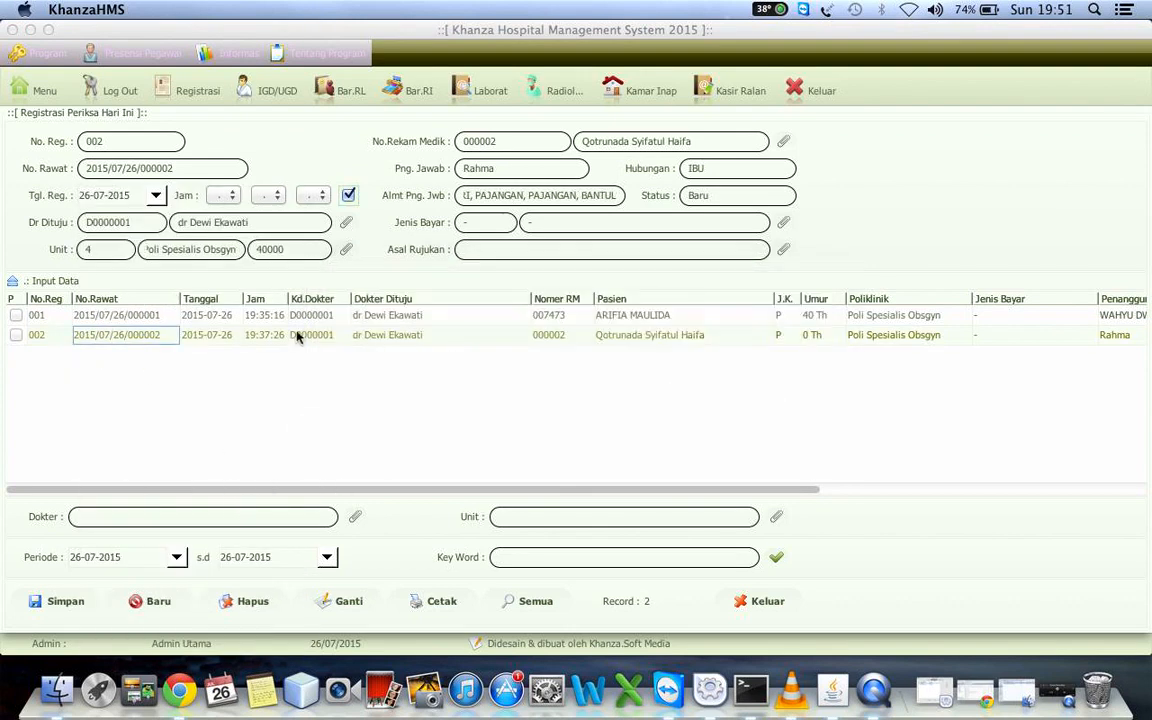
View the left-aligned registration completeness checklist (Kelengkapan Pendaftaran Kiri) for the second registration down to its notes and close it
left_click(213, 316)
left_click(203, 338)
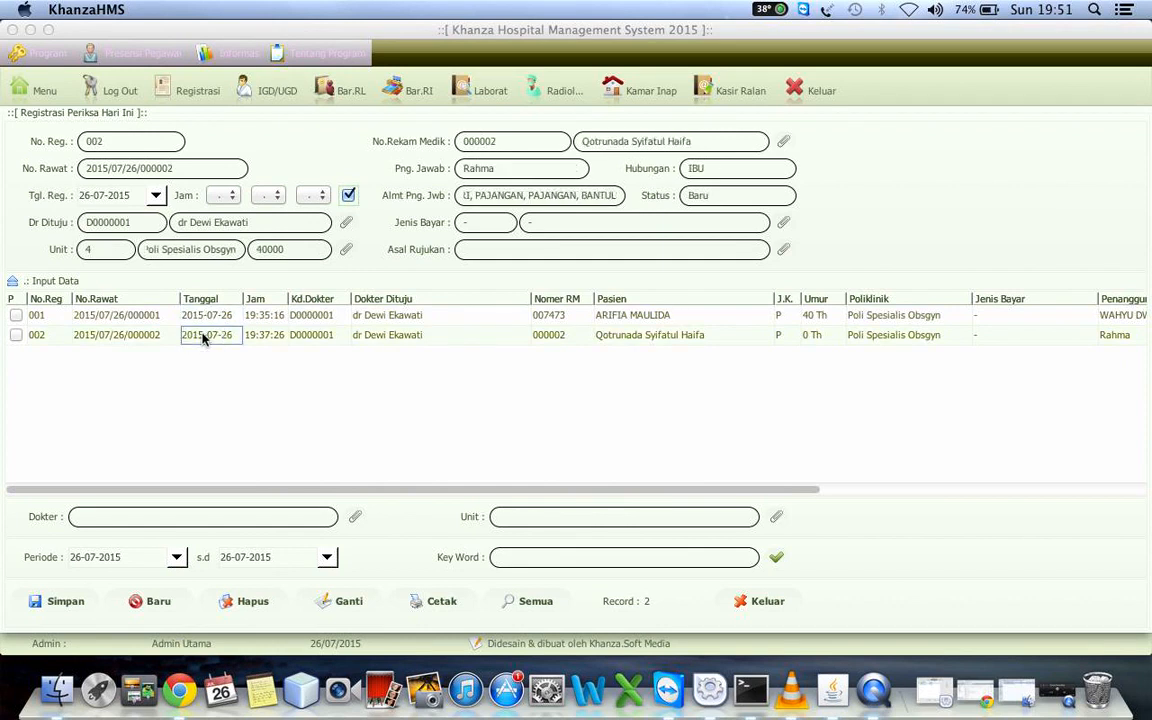
right_click(203, 338)
mouse_move(372, 570)
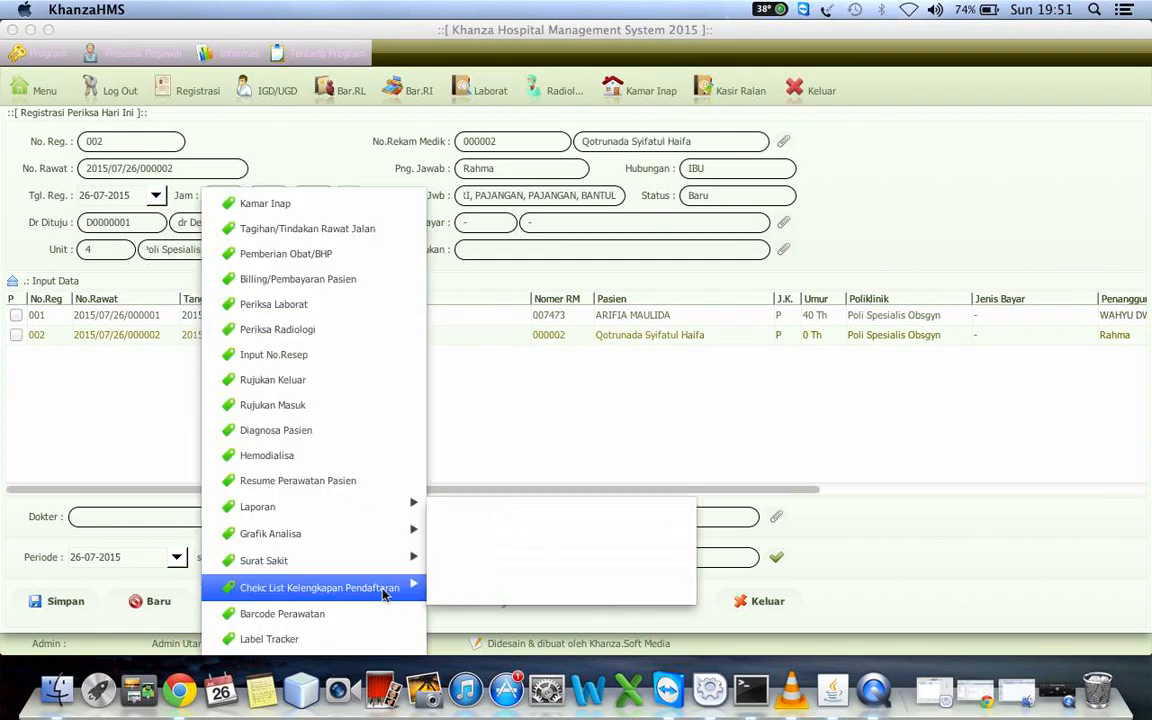
left_click(572, 538)
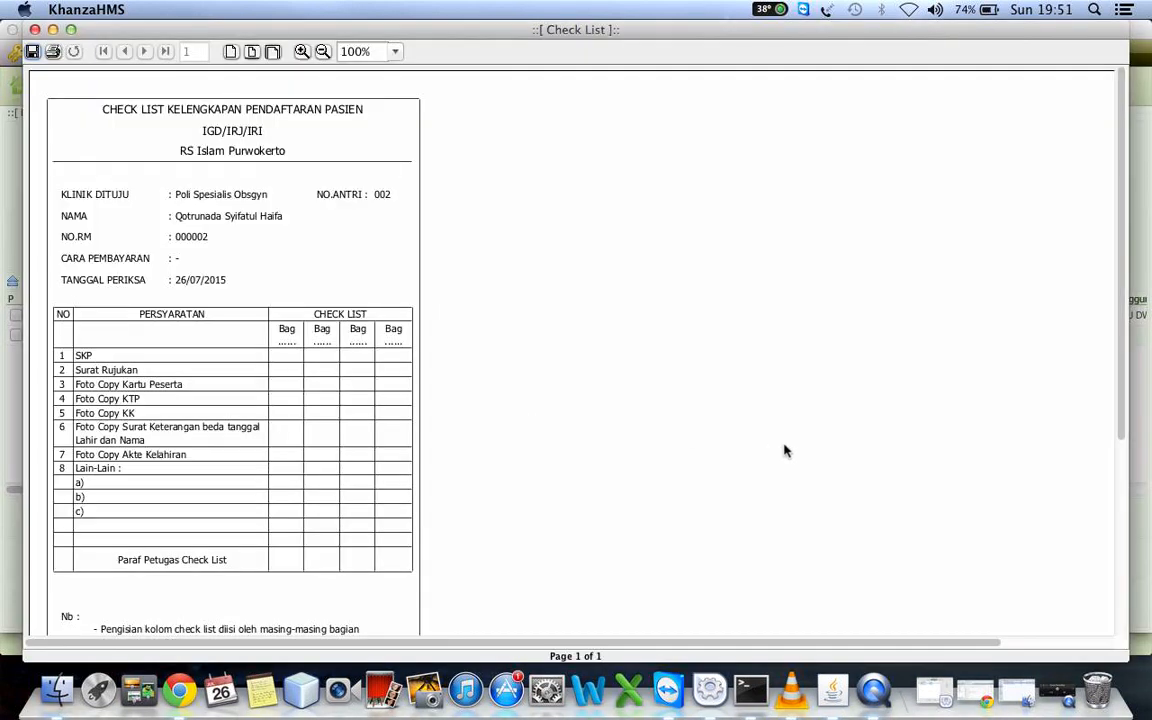
scroll(786, 455, "down", 5)
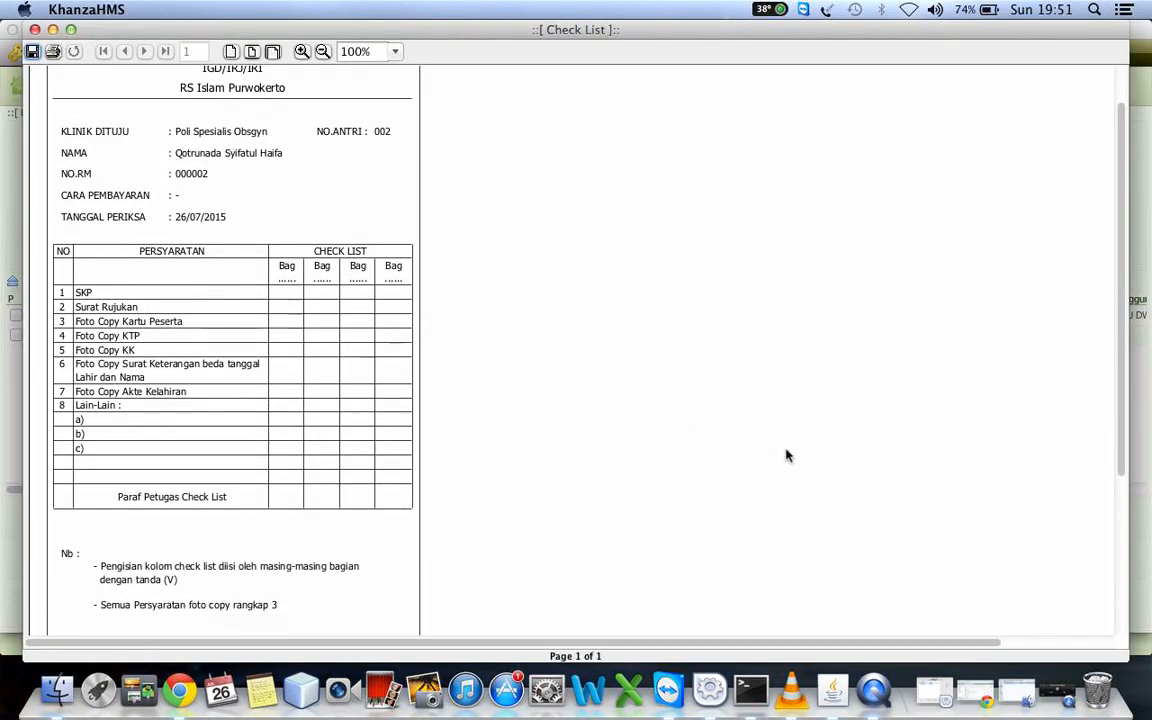
scroll(786, 455, "down", 2)
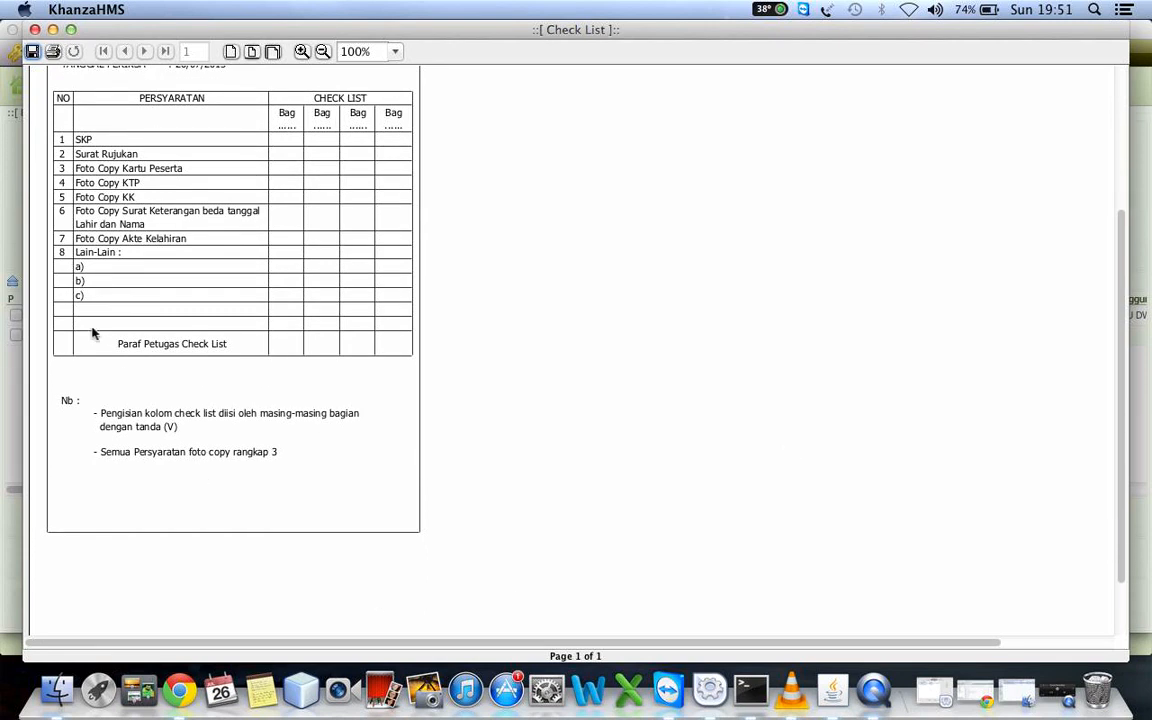
left_click(35, 29)
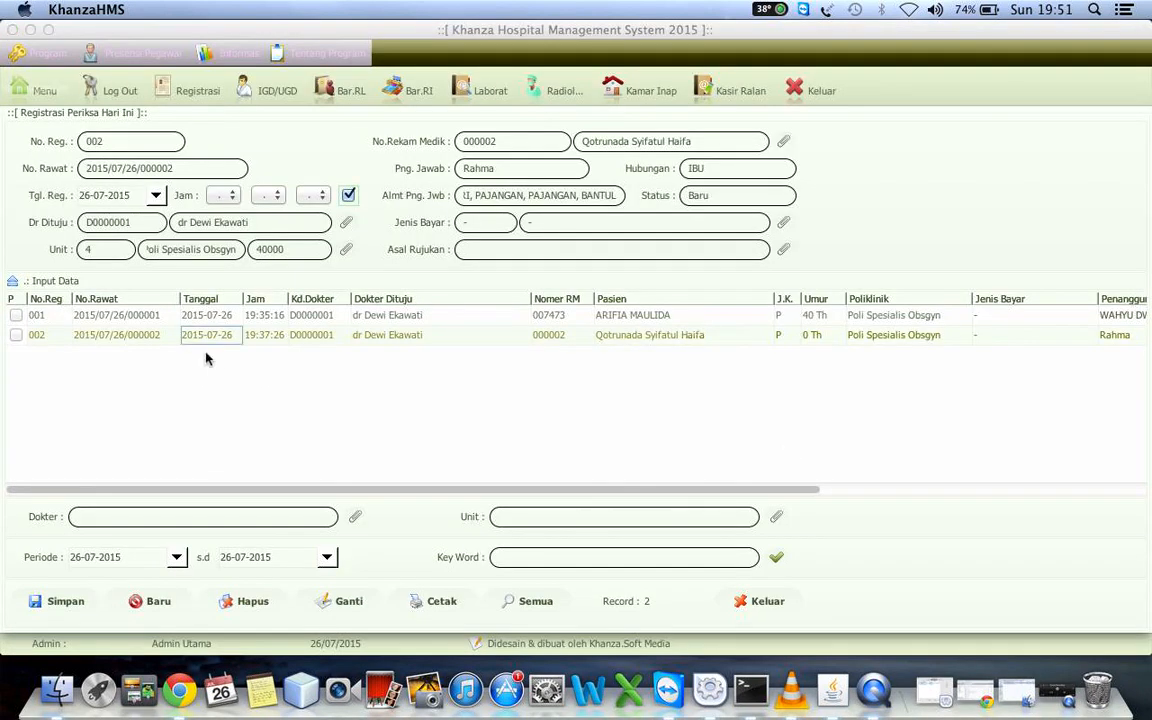
View the registration completeness checklist with tracker (Kelengkapan Pendaftaran Kanan+Tracker) for the second registration
right_click(210, 338)
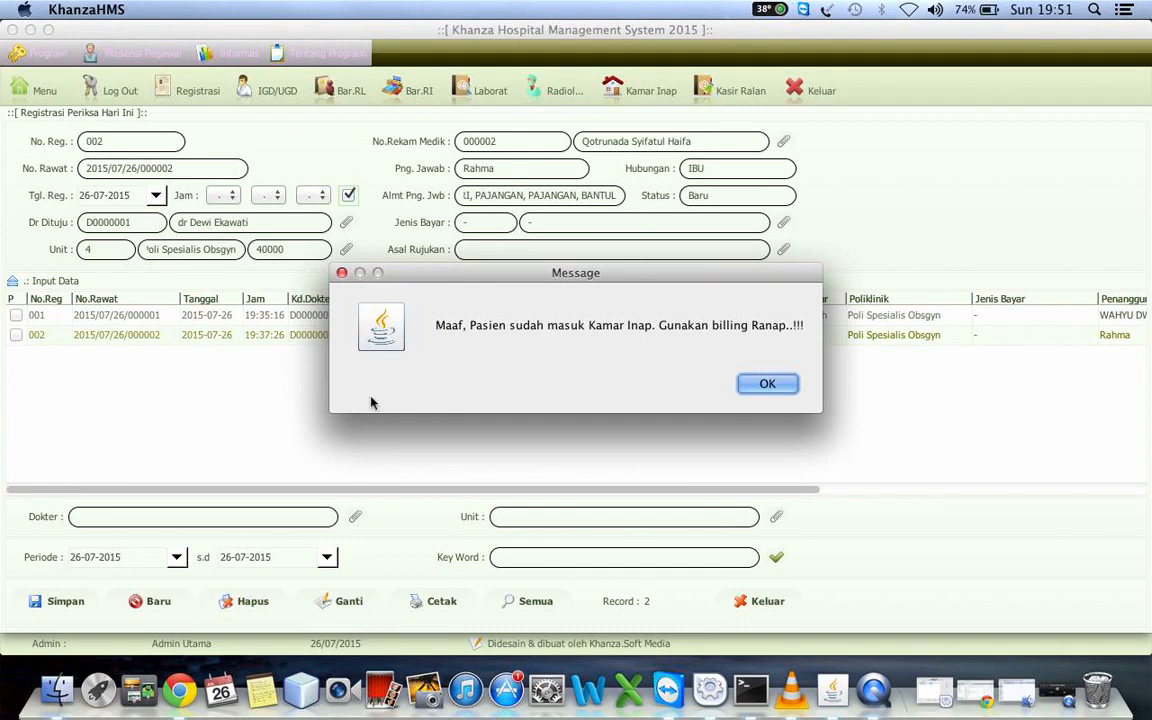
left_click(764, 386)
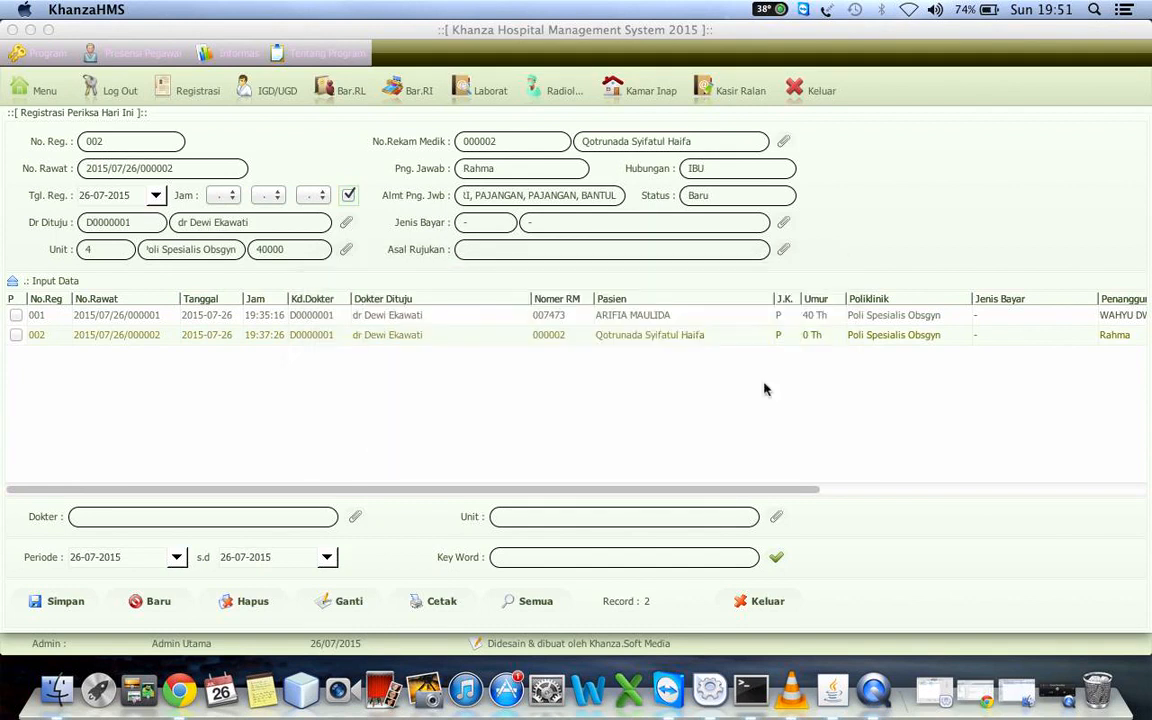
right_click(467, 336)
mouse_move(651, 592)
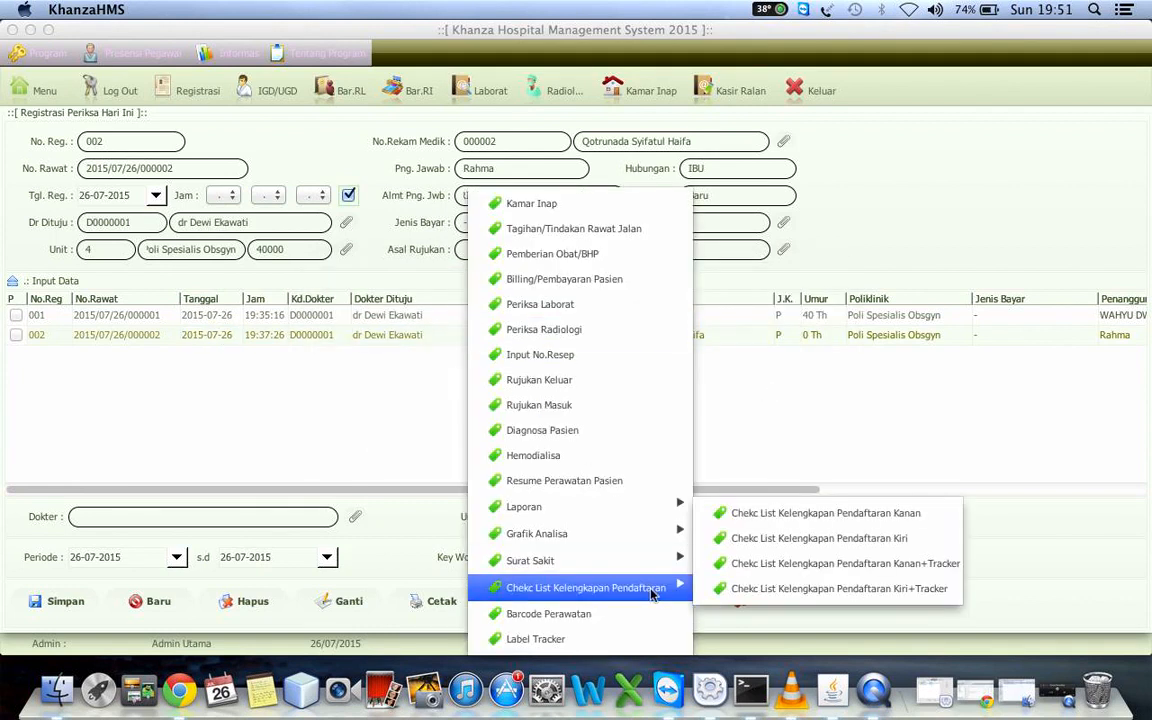
left_click(777, 565)
scroll(779, 569, "down", 5)
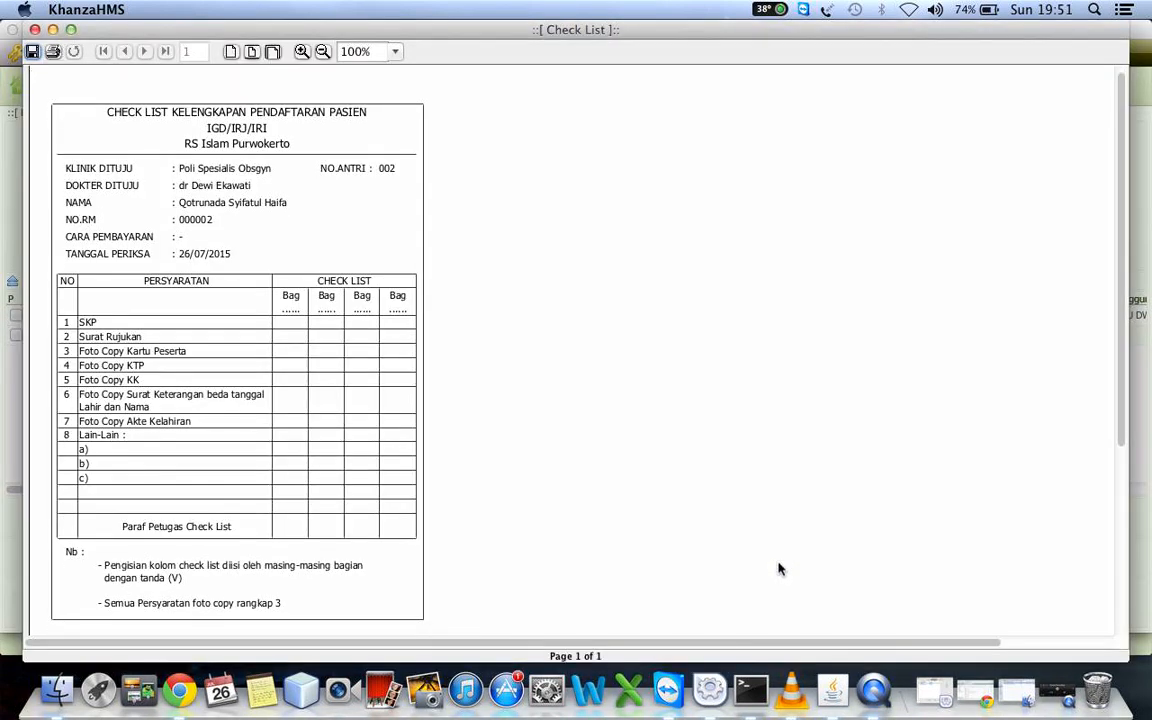
Read the tracker checklist down to the patient label below its notes and close the preview
scroll(779, 569, "down", 4)
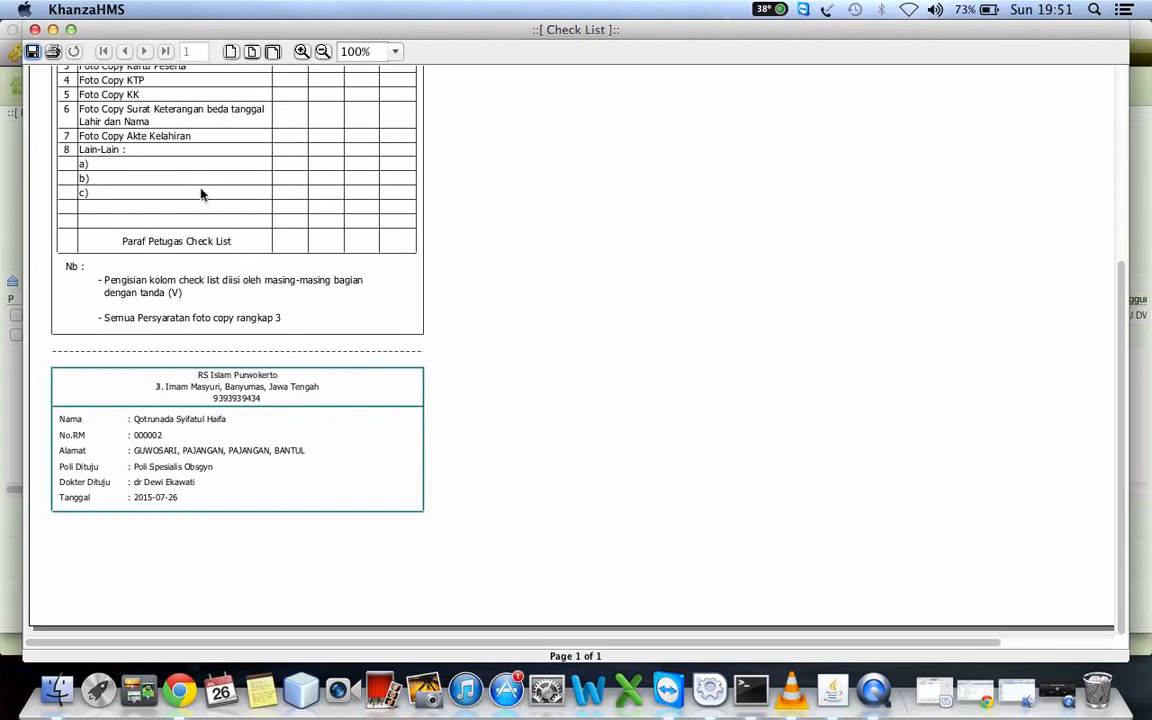
left_click(34, 30)
right_click(129, 330)
left_click(165, 360)
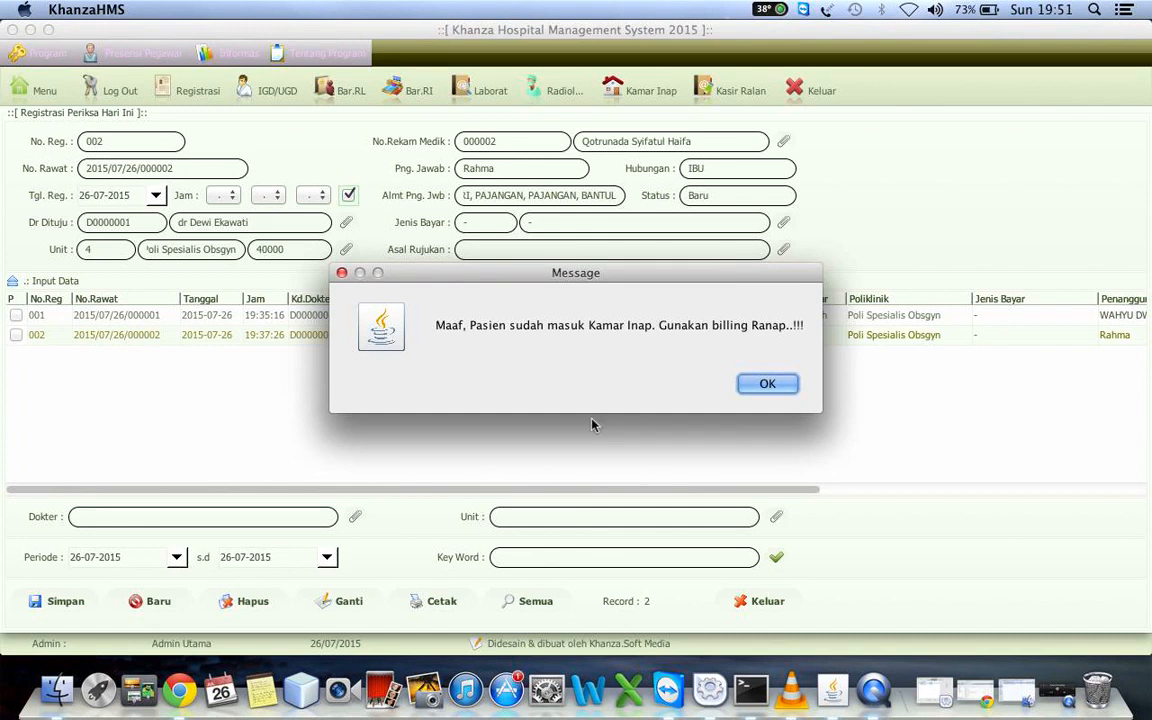
left_click(767, 384)
Preview the tracker label (Label Tracker) for the second registration, close it and look over the remaining columns of the registration list
left_click(703, 336)
right_click(703, 336)
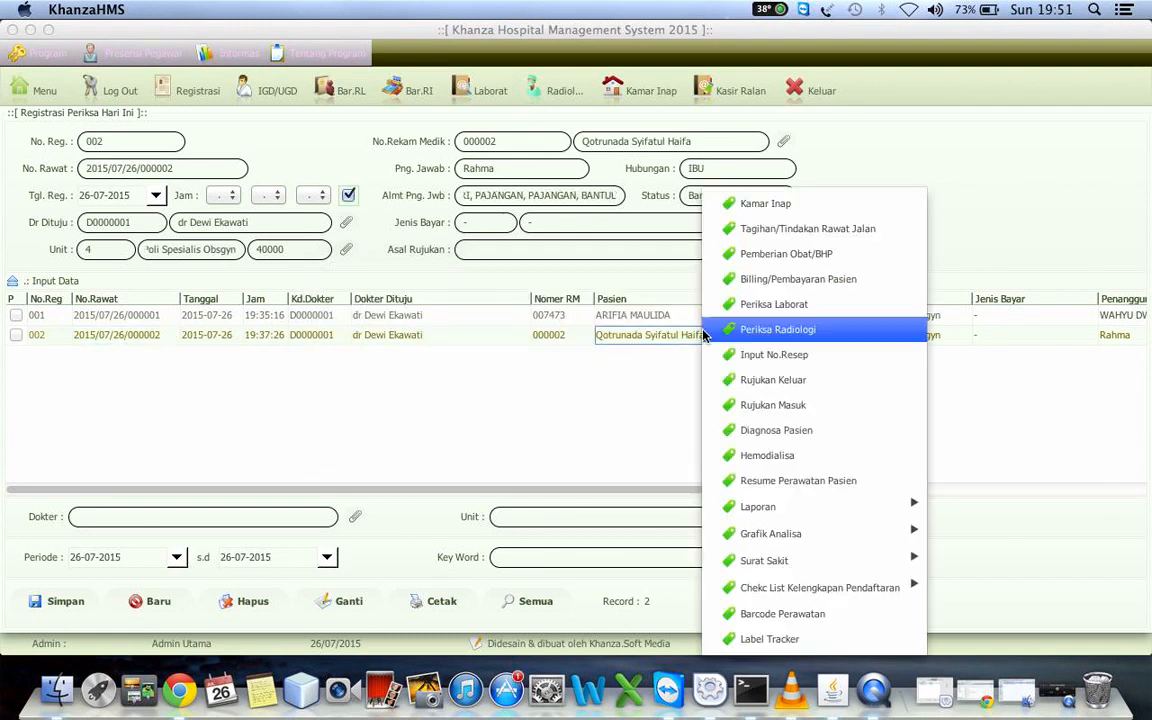
left_click(760, 640)
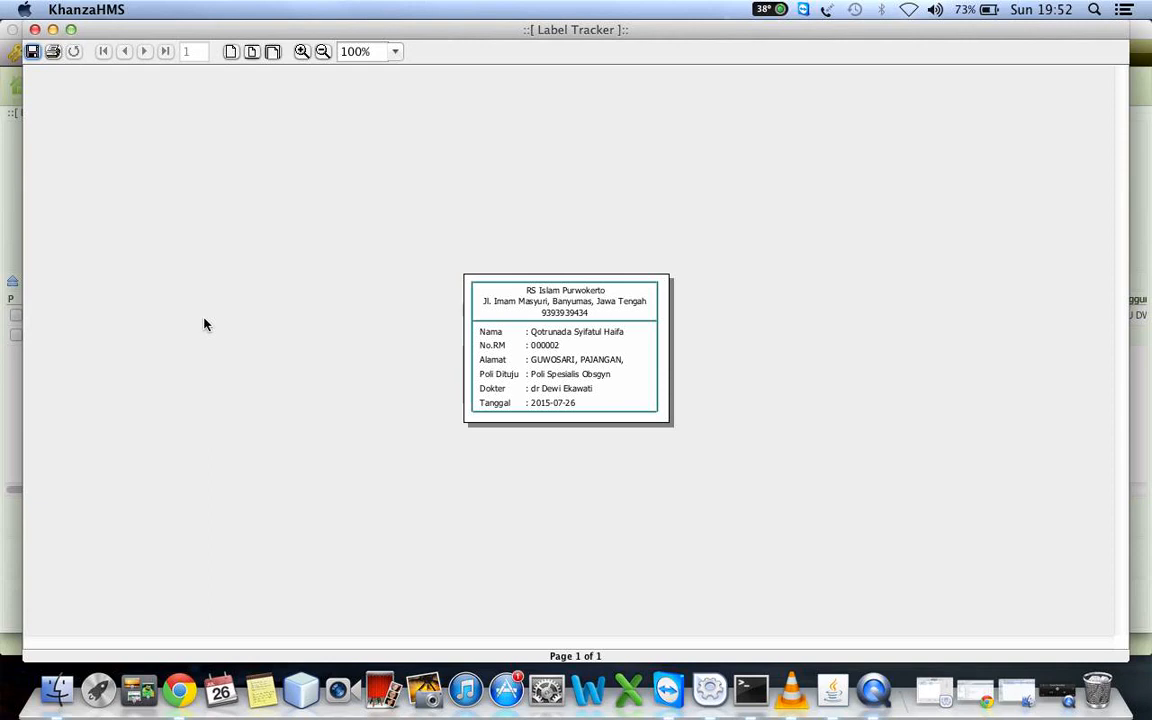
left_click(35, 30)
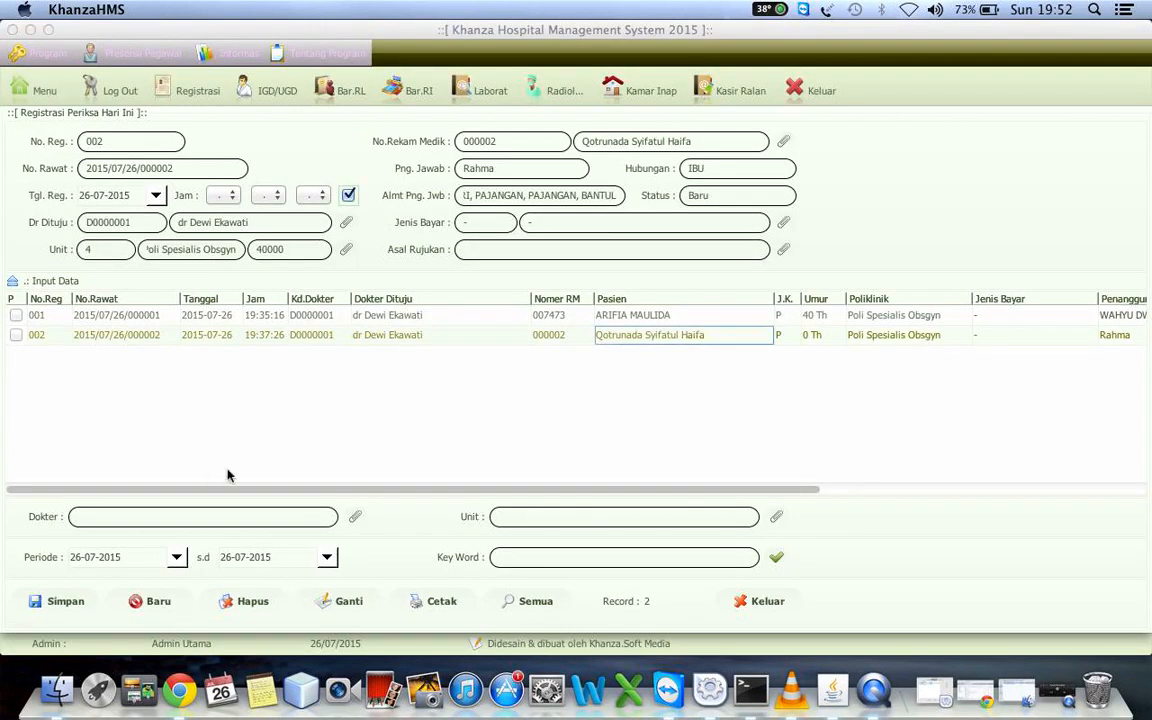
left_click(140, 334)
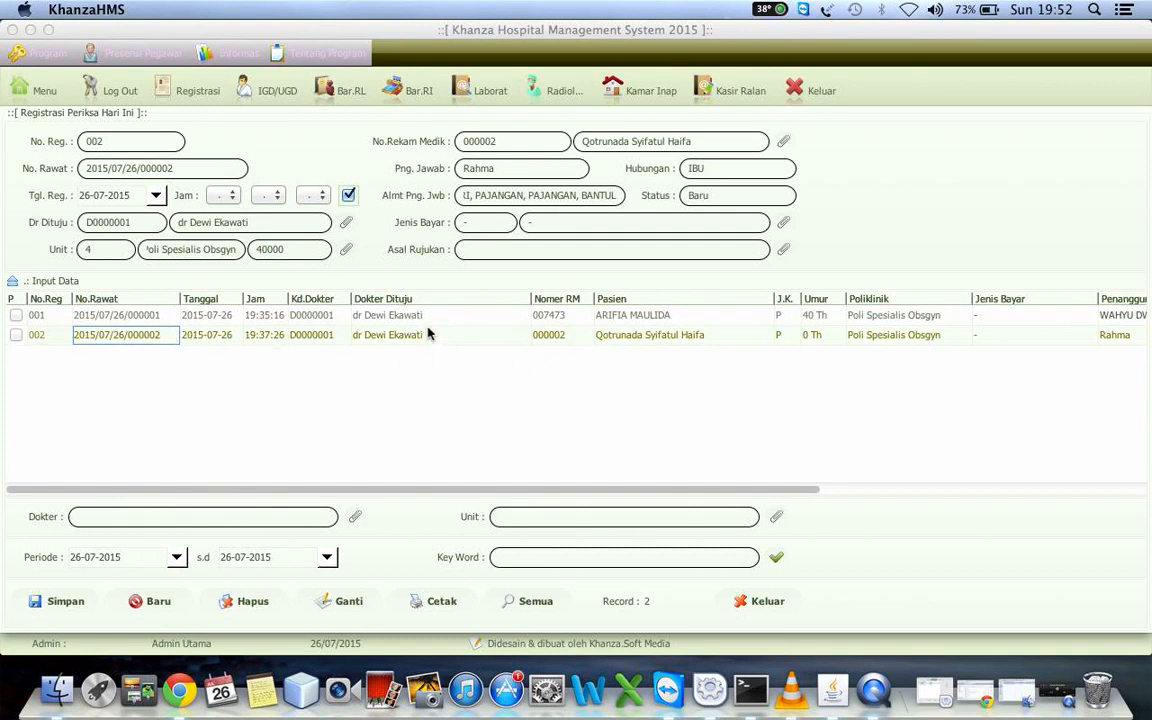
scroll(428, 333, "right", 10)
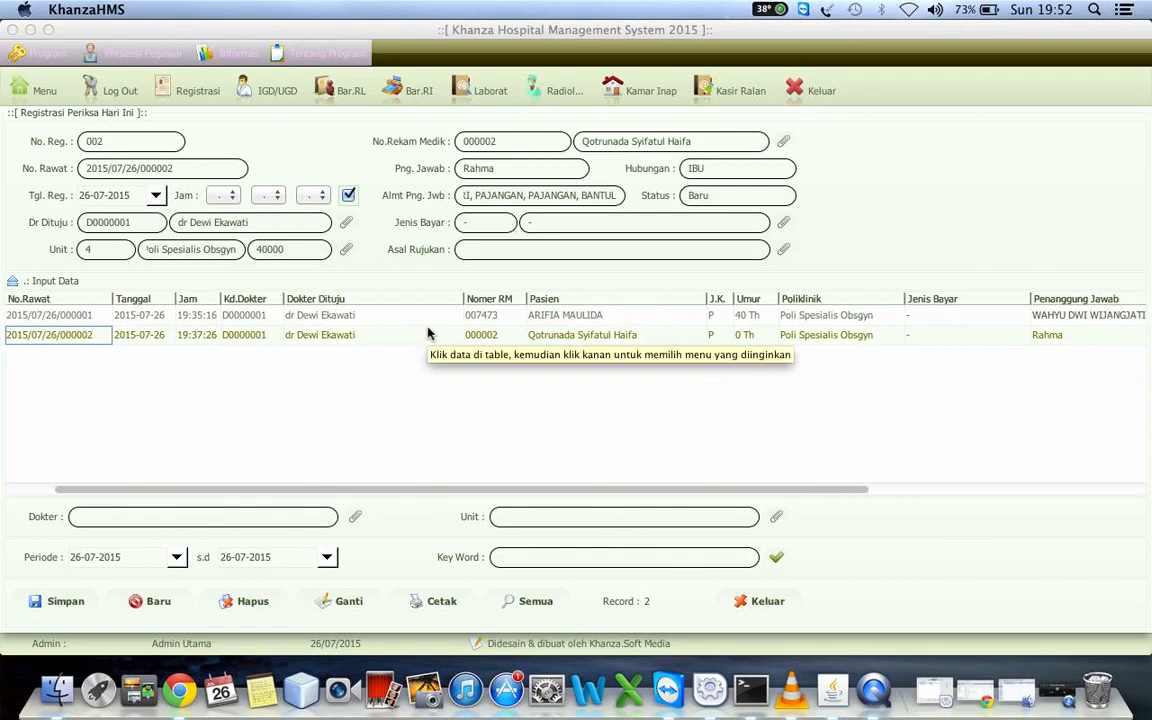
Show the main menu group Olah Data Penyakit, Laporan DKK, Laporal RL & Laporan Internal Rumah Sakit
left_click(42, 88)
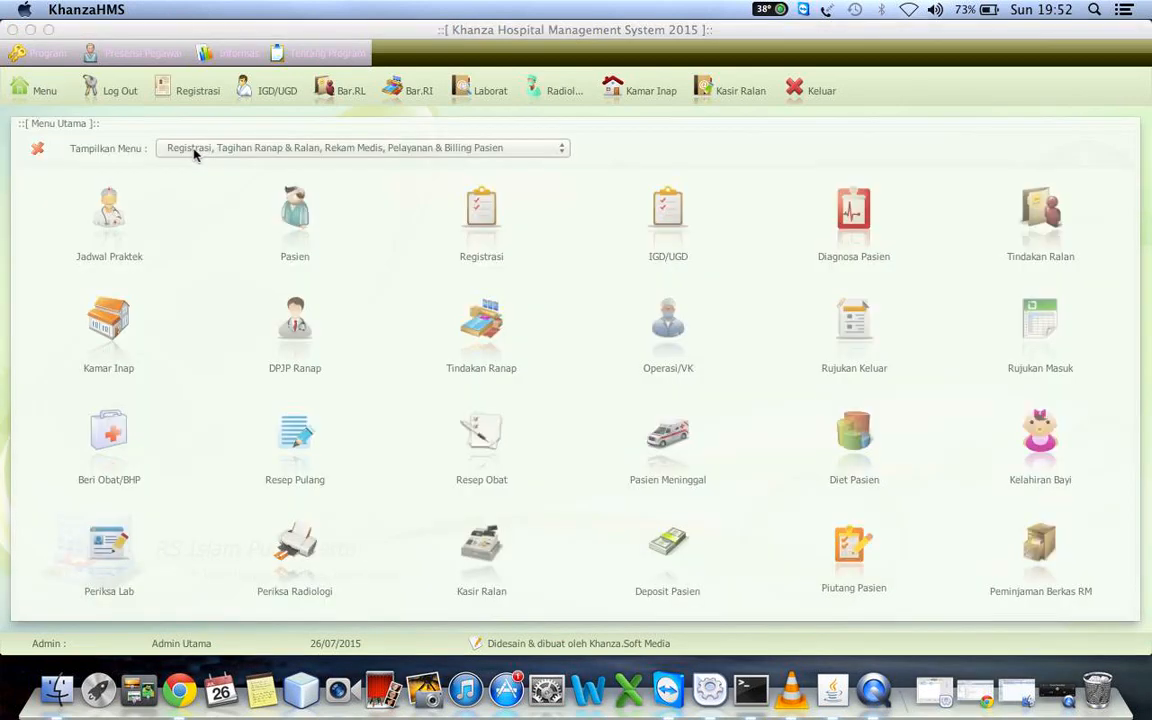
left_click(196, 153)
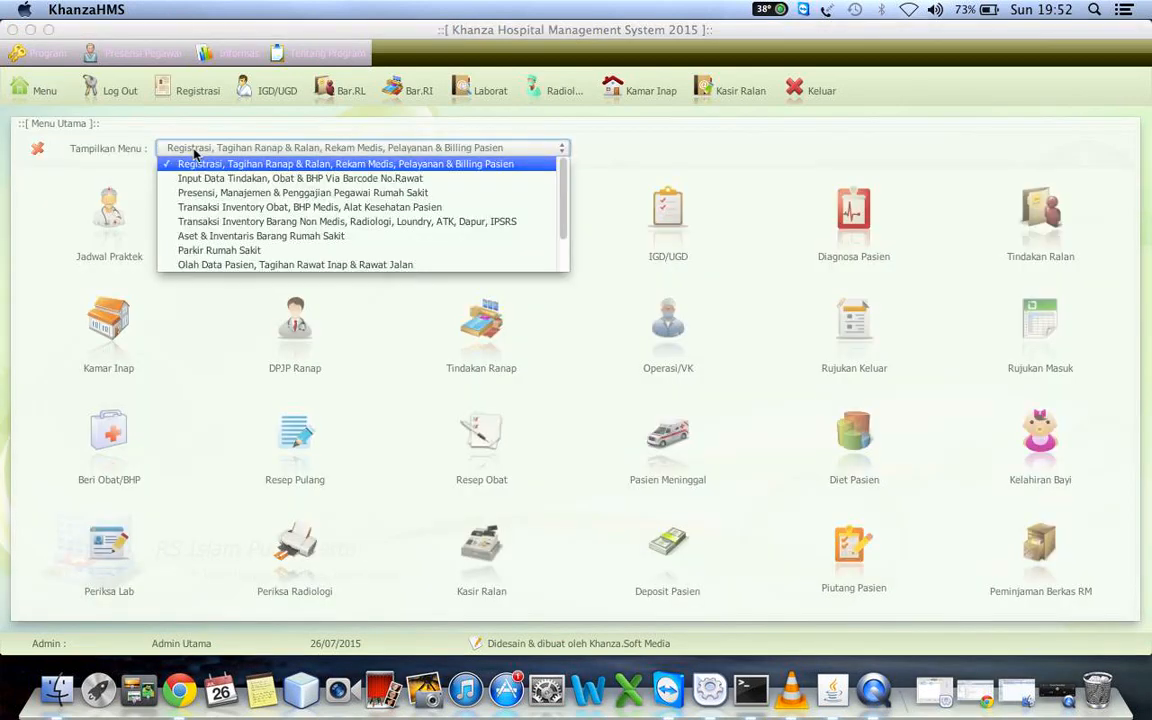
key("Down")
key("Down")
key("Down")
key("Down")
key("Down")
key("Down")
key("Down")
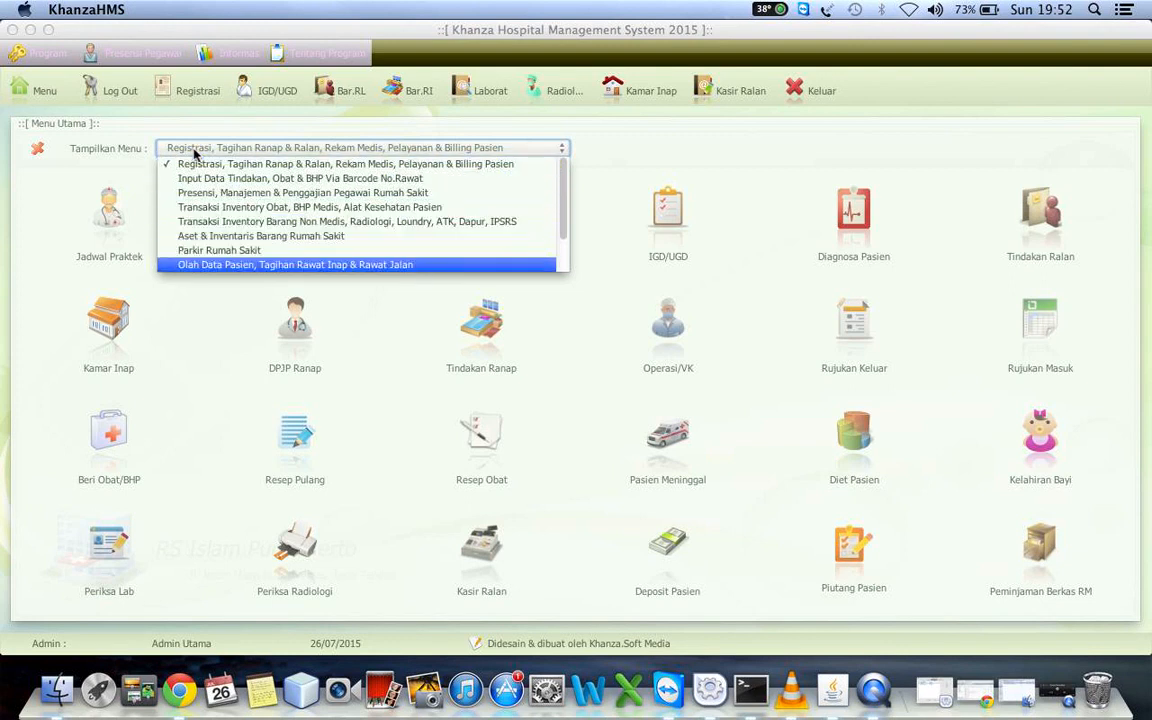
key("Return")
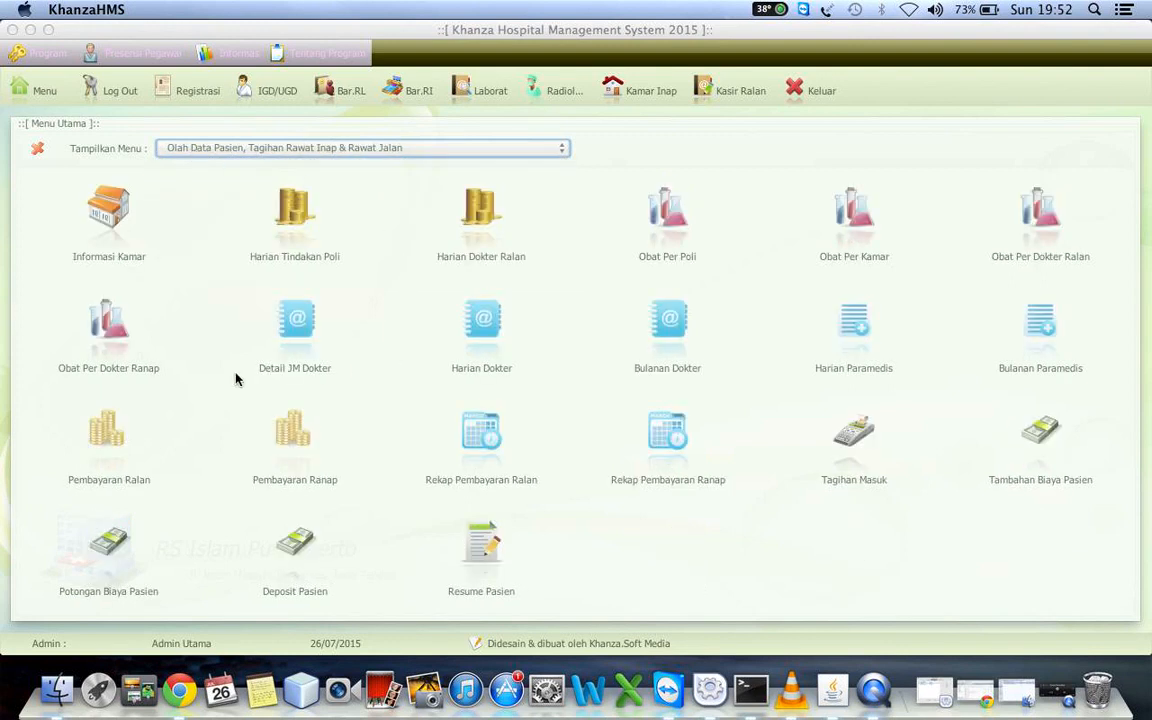
left_click(208, 147)
key("Down")
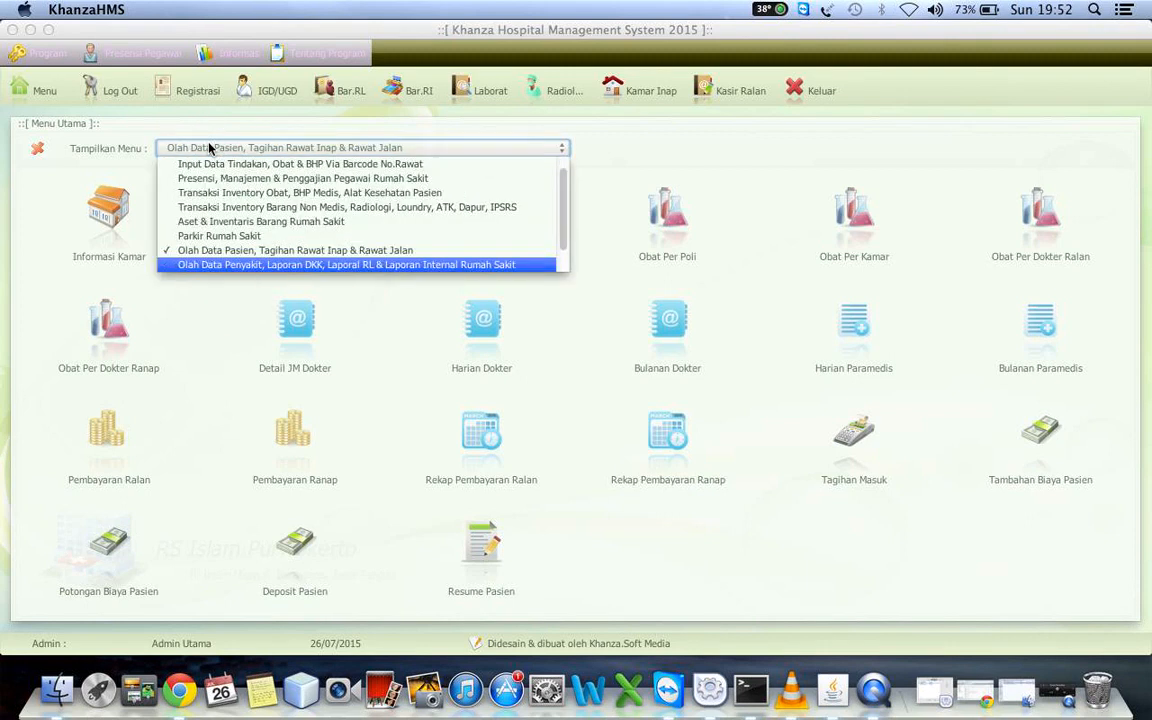
key("Return")
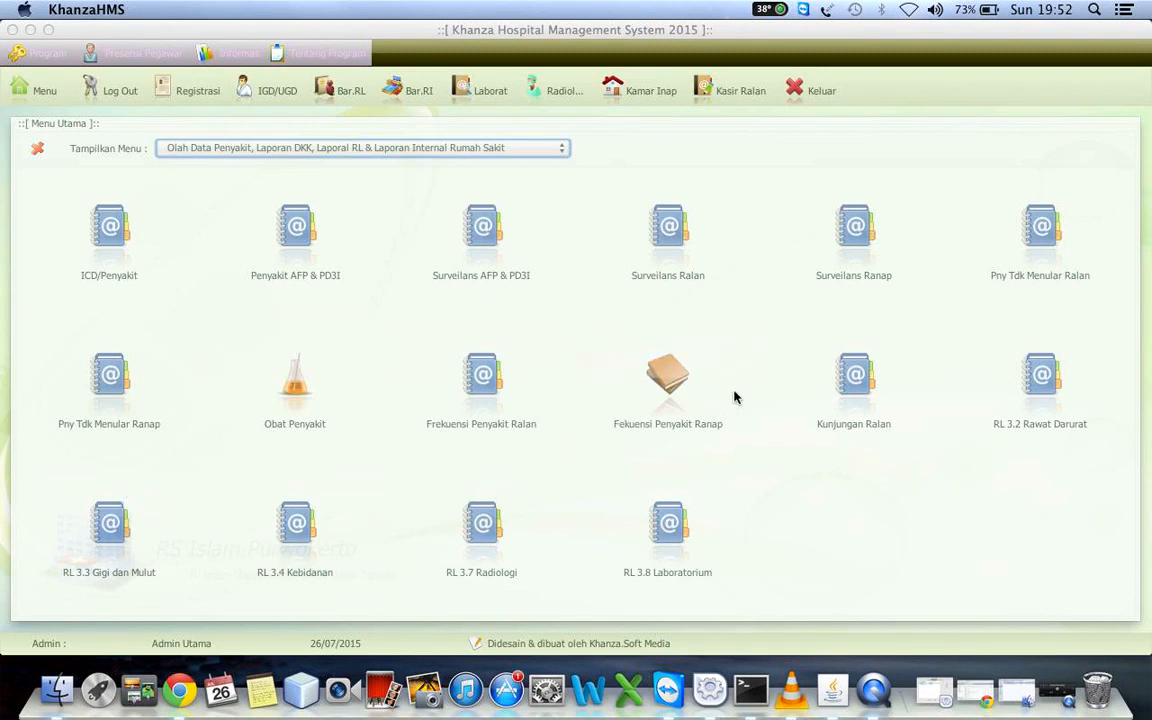
Open the outpatient visit data (Kunjungan Ralan) for 26-07-2015, preview its printed report and close the preview
left_click(855, 373)
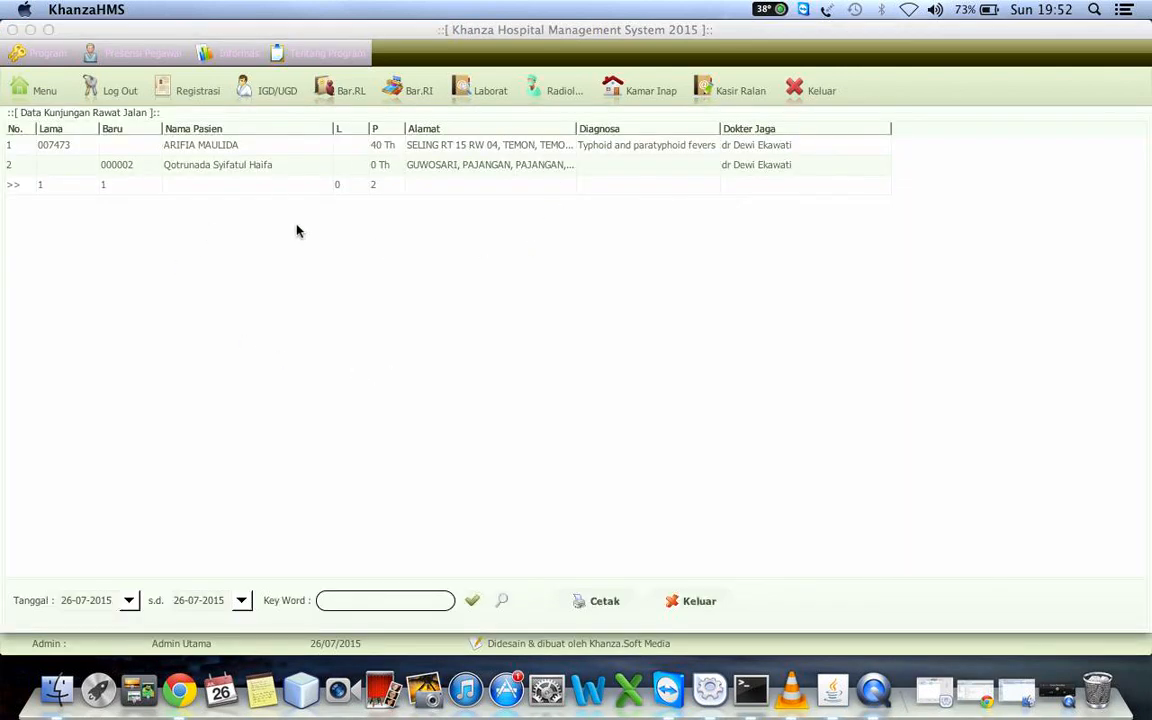
left_click(590, 601)
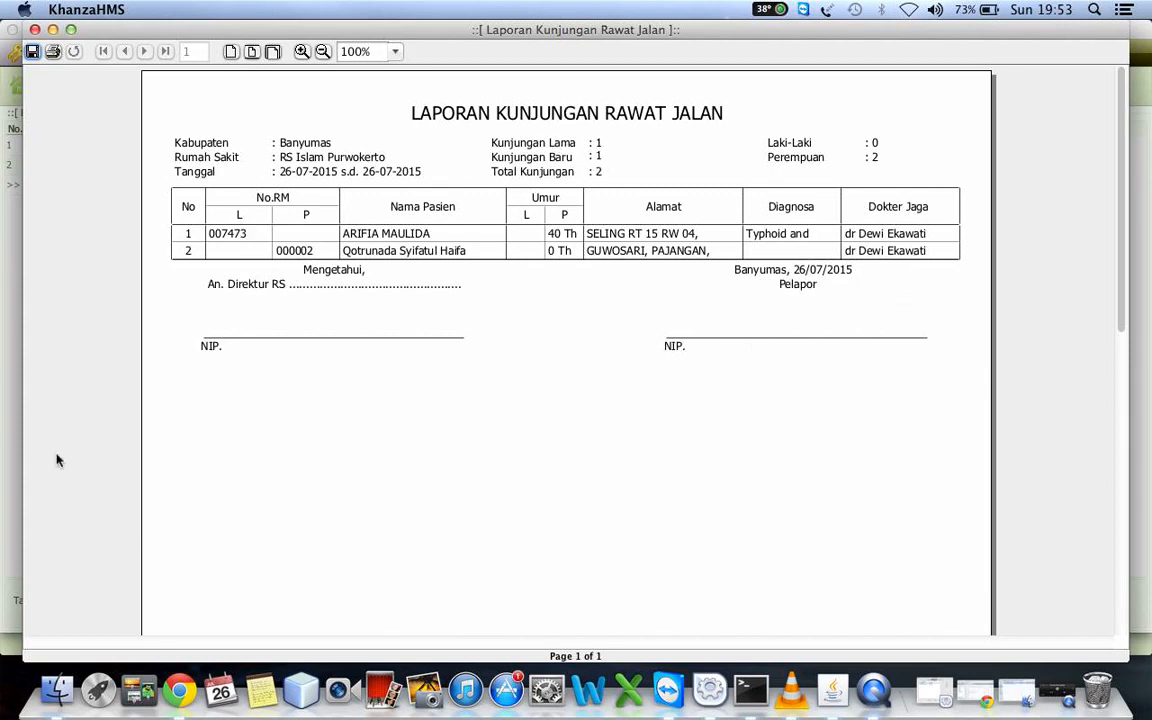
left_click(35, 30)
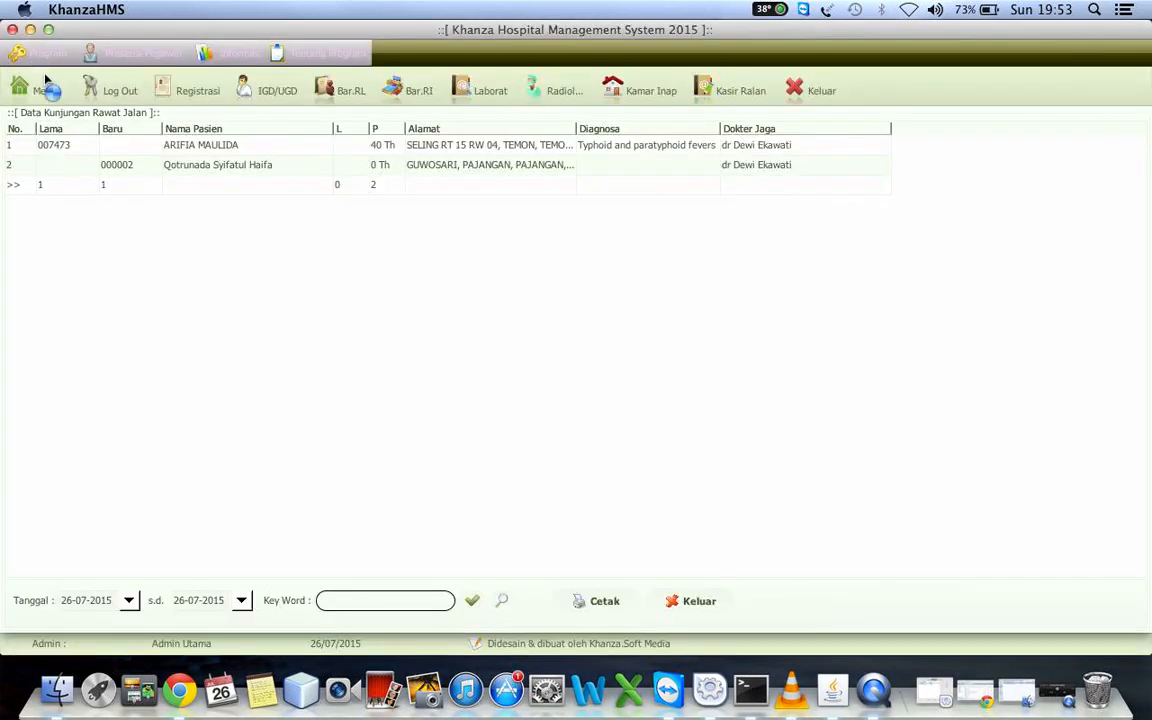
Open the outpatient new-case surveillance (Surveilans Ralan), preview its printed report across its full width and close the preview
left_click(45, 82)
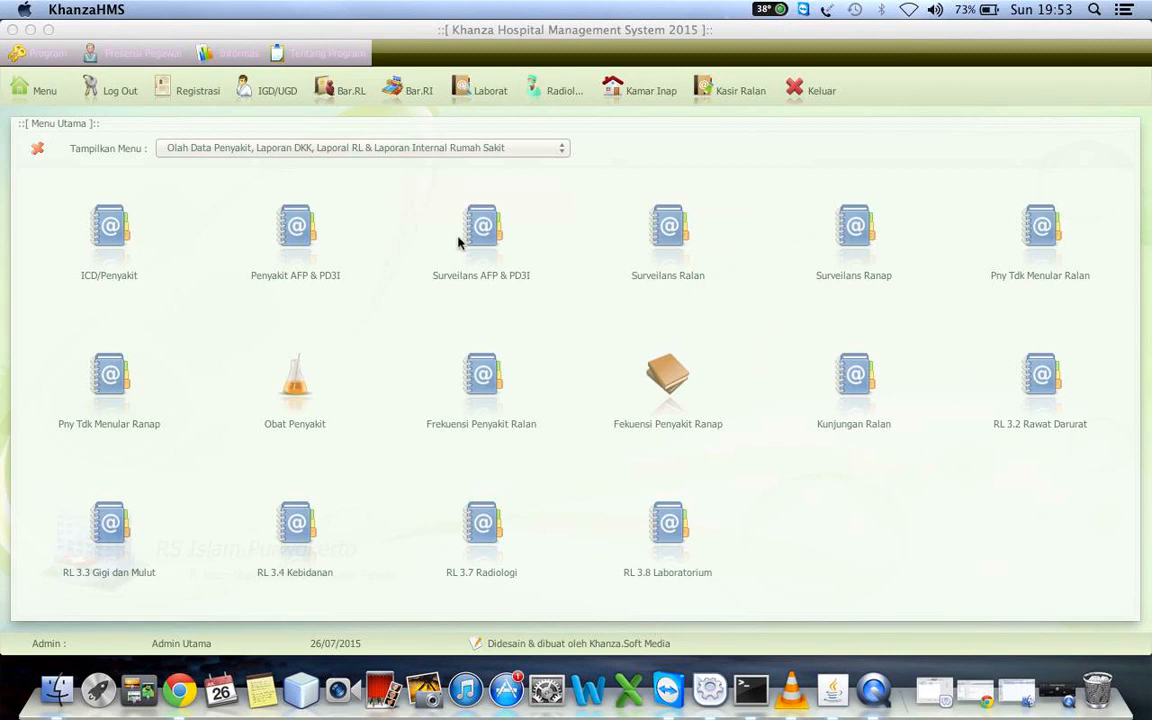
left_click(670, 228)
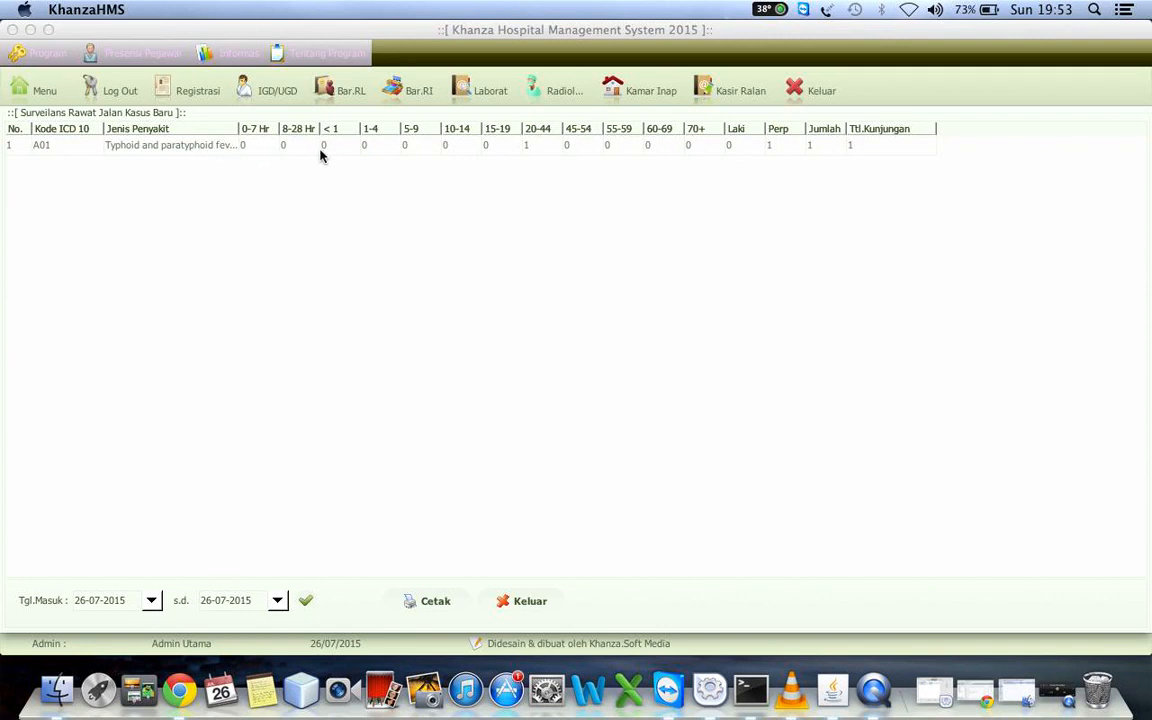
left_click(436, 604)
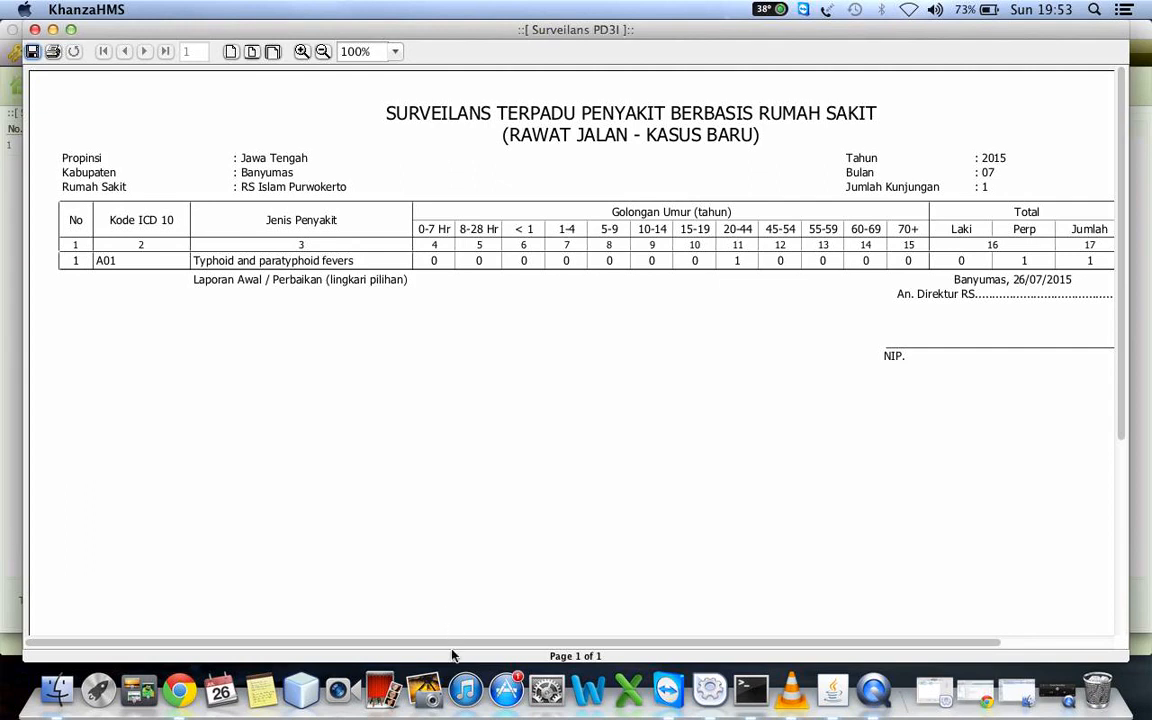
scroll(720, 617, "right", 5)
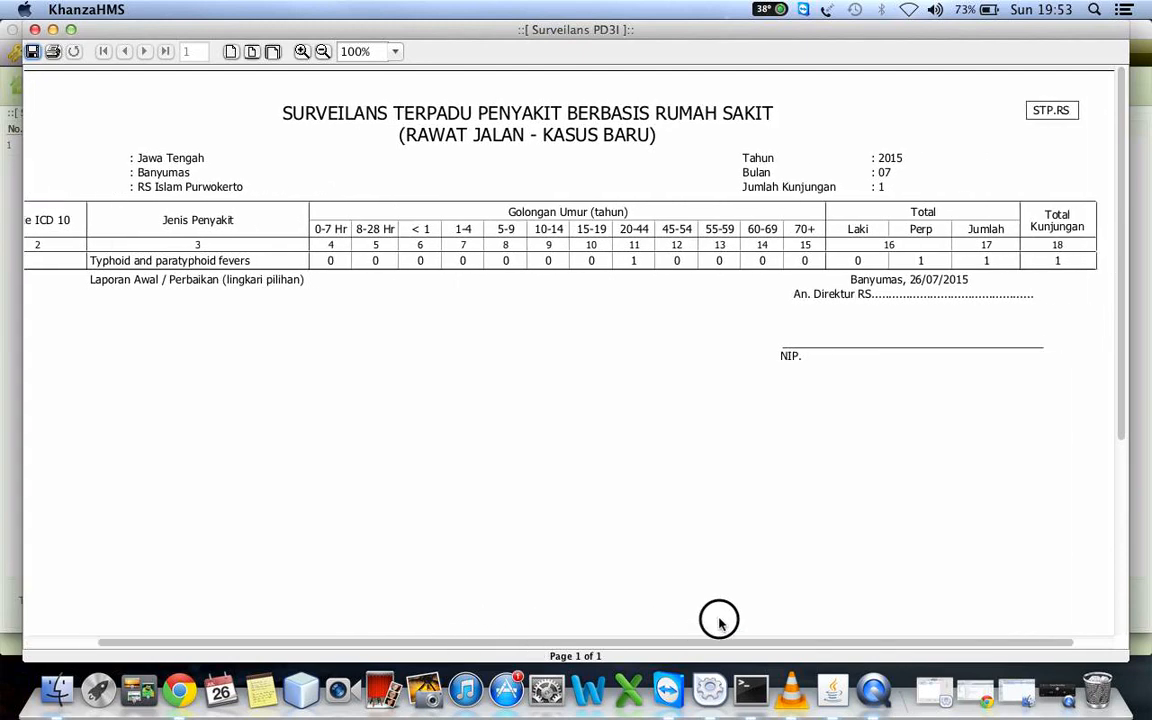
scroll(702, 602, "left", 5)
left_click(35, 29)
Return to the disease report group and view the outpatient non-communicable disease data (Pny Tdk Menular Ralan)
left_click(44, 90)
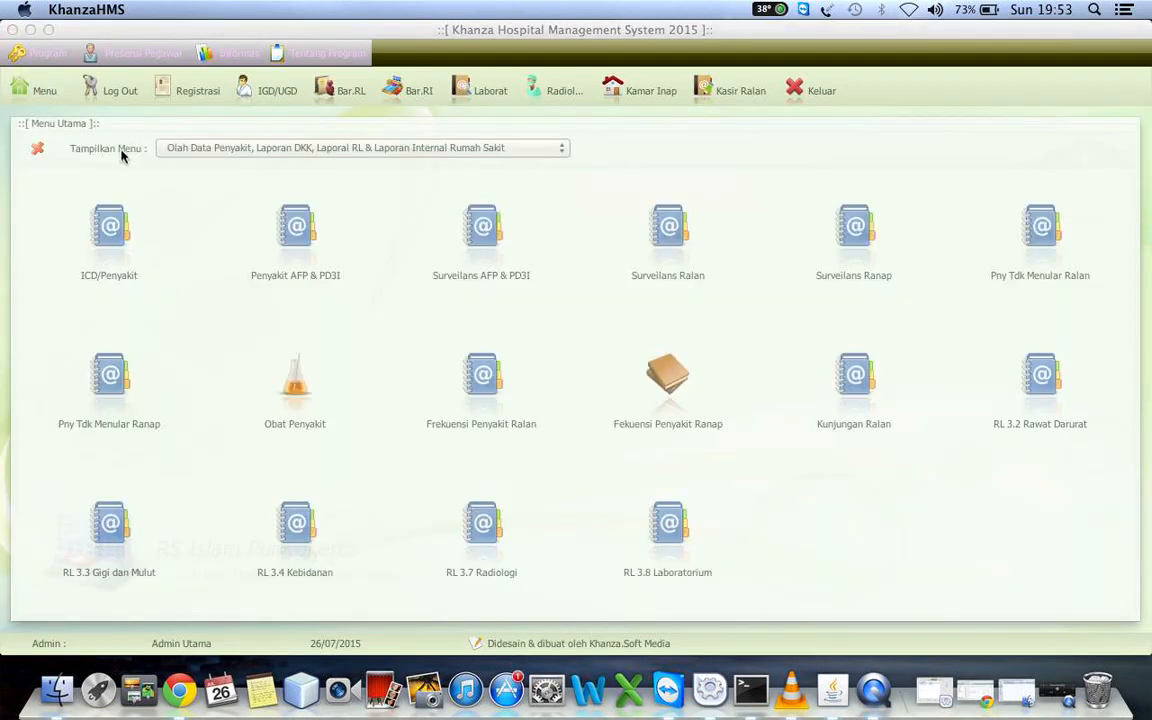
left_click(205, 148)
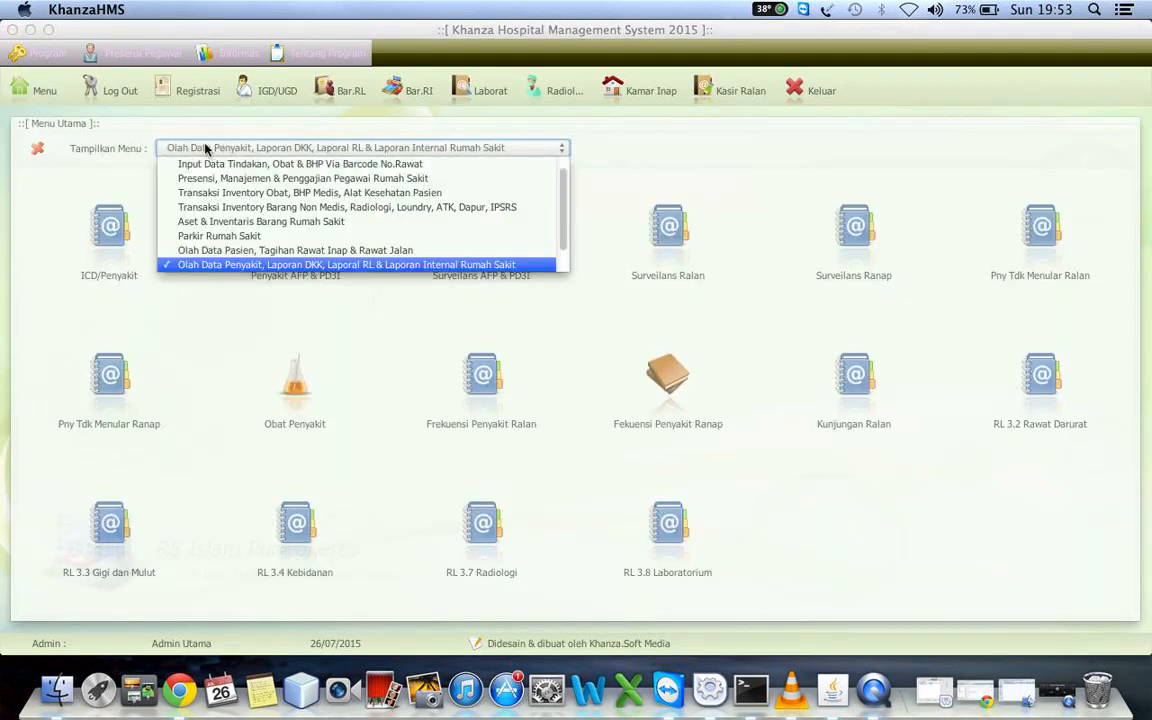
left_click(215, 265)
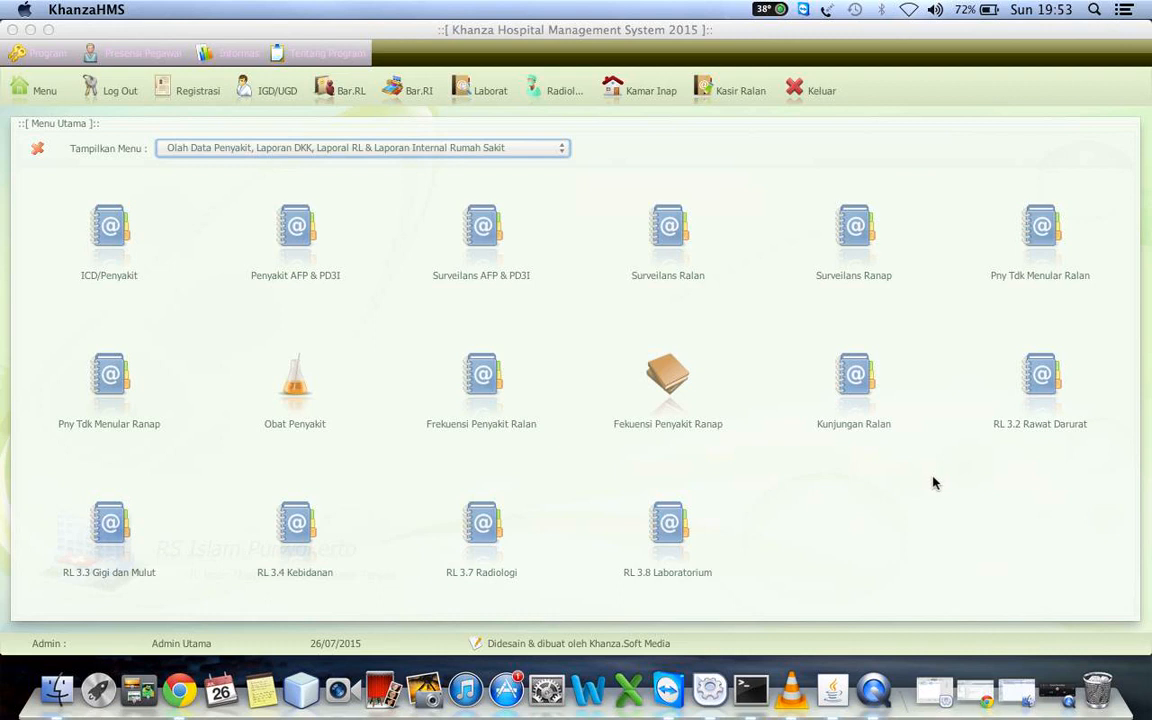
left_click(1041, 228)
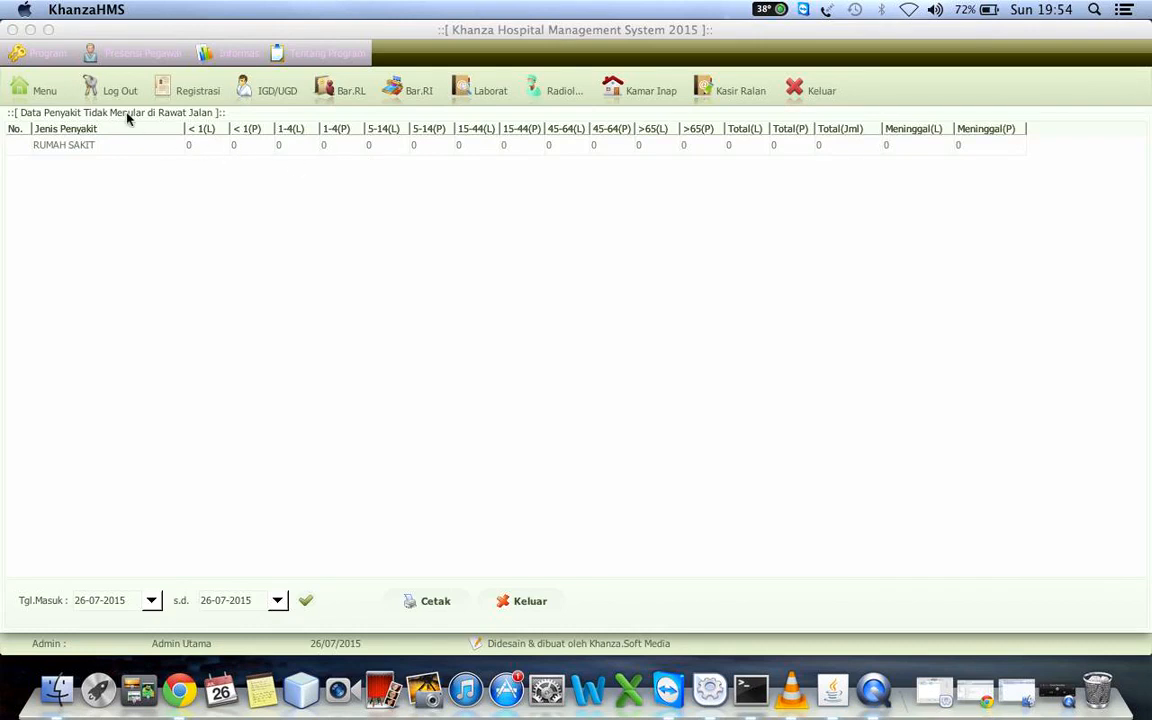
Open the emergency visit data (RL 3.2 Rawat Darurat), preview its printed Formulir RL 3.2 and close the preview
left_click(50, 89)
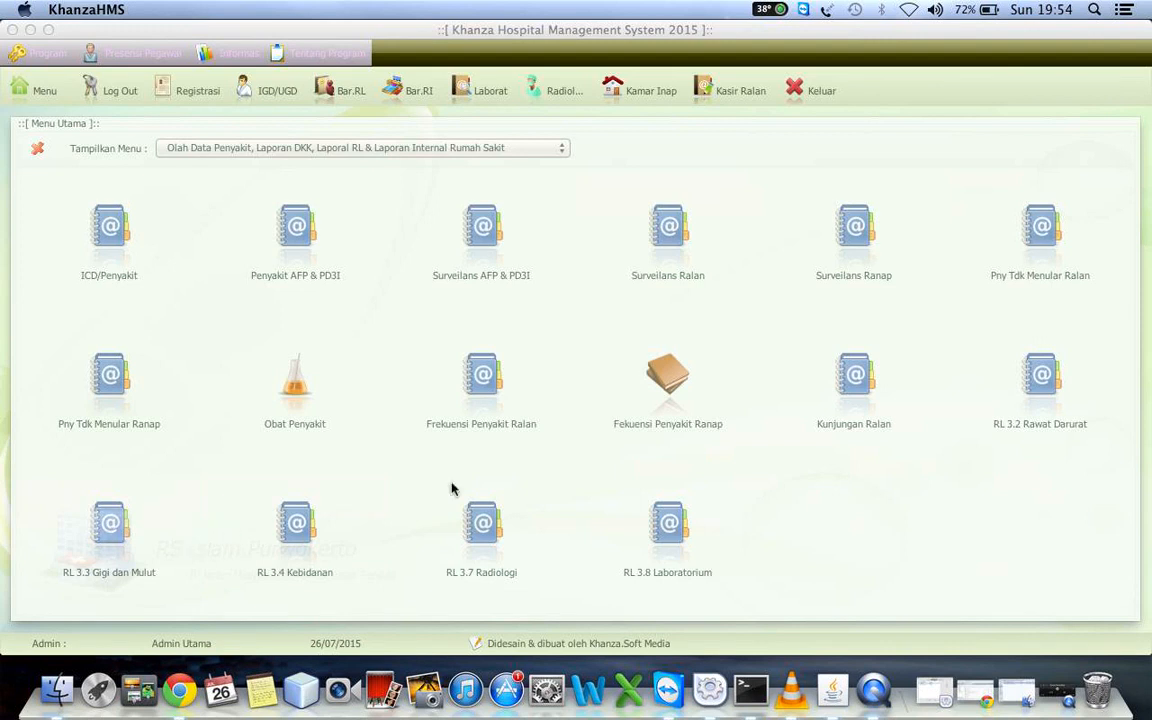
left_click(1038, 368)
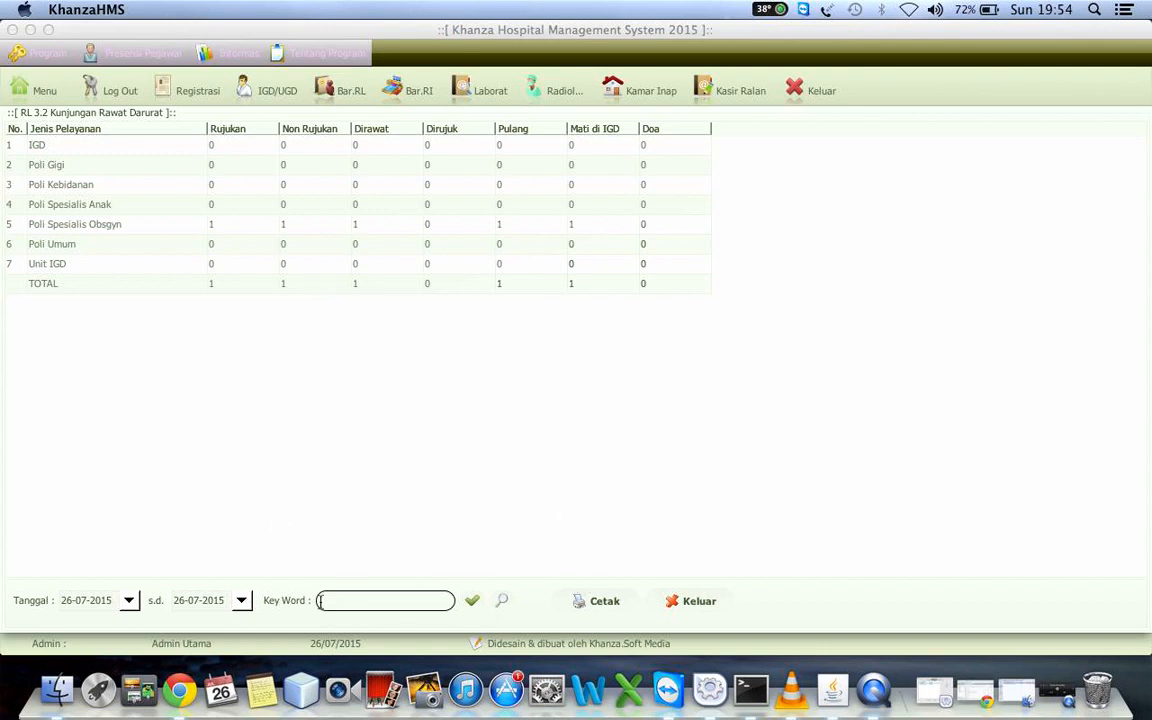
left_click(583, 603)
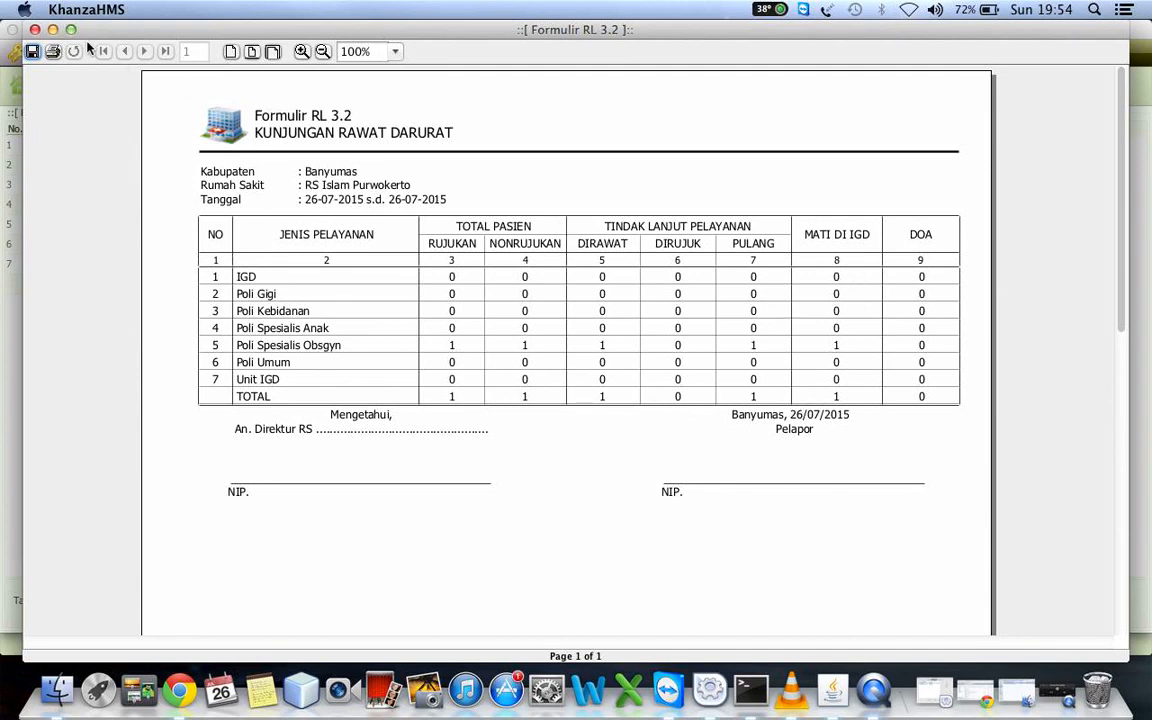
left_click(34, 29)
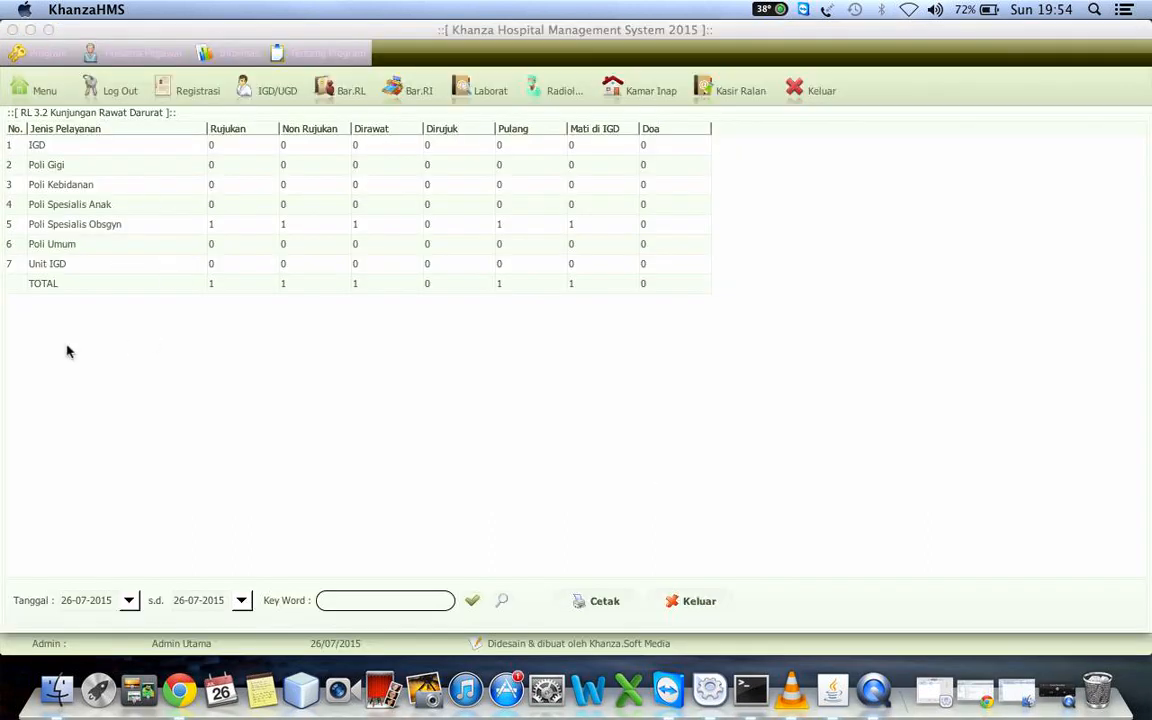
Switch the main menu to the group Olah Data Pasien, Tagihan Rawat Inap & Rawat Jalan to view its reports
left_click(21, 90)
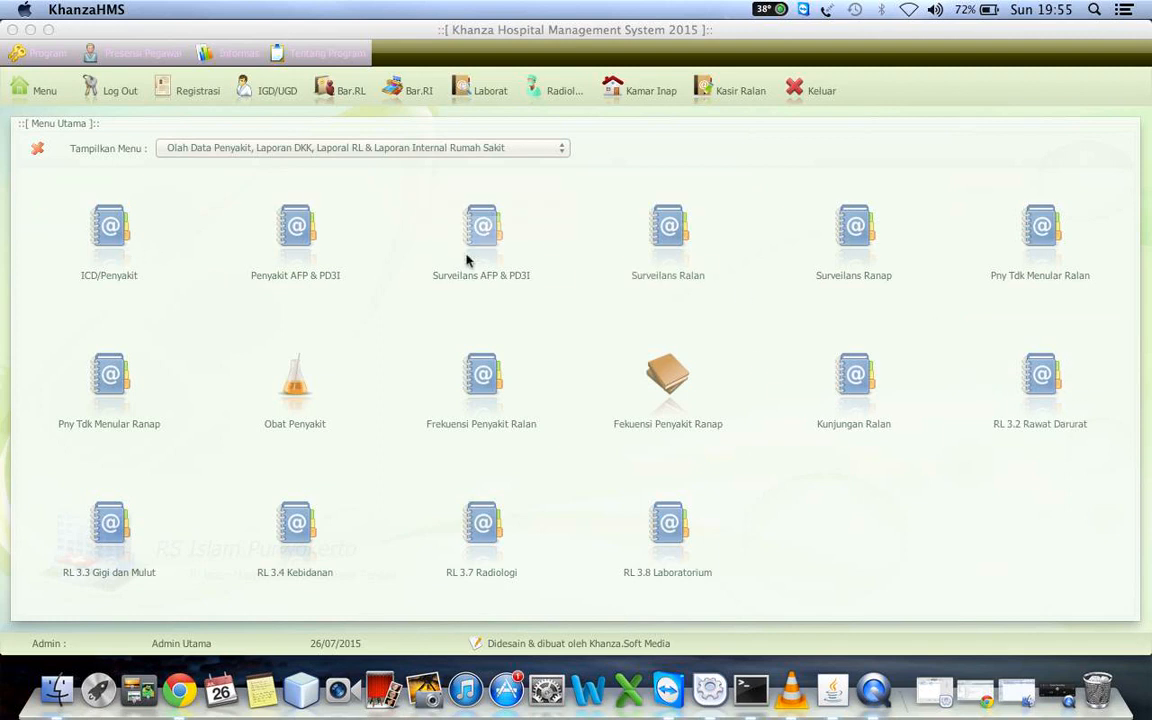
left_click(209, 149)
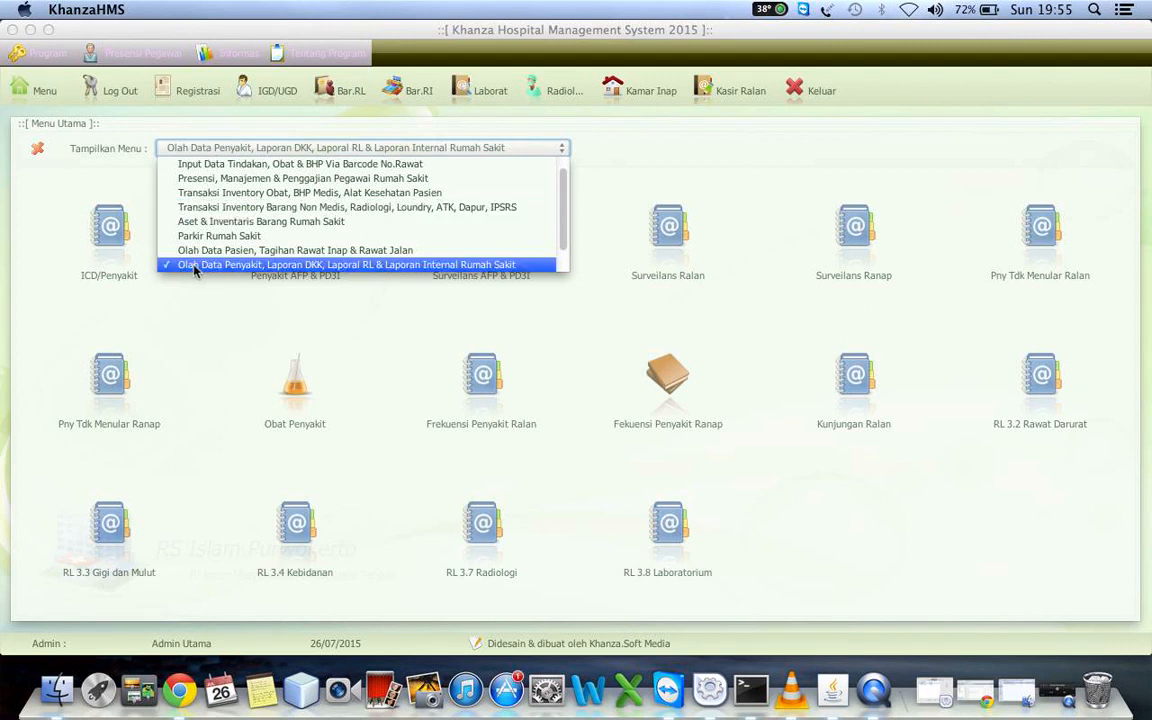
scroll(195, 268, "down", 1)
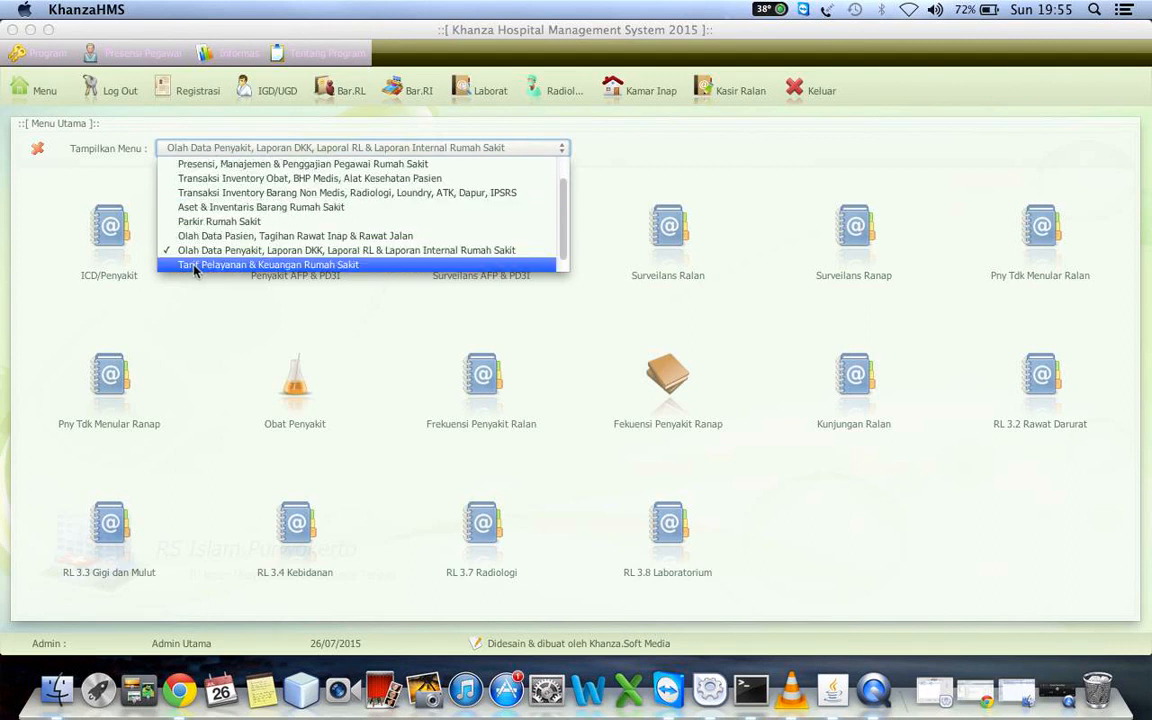
key("Up")
key("Up")
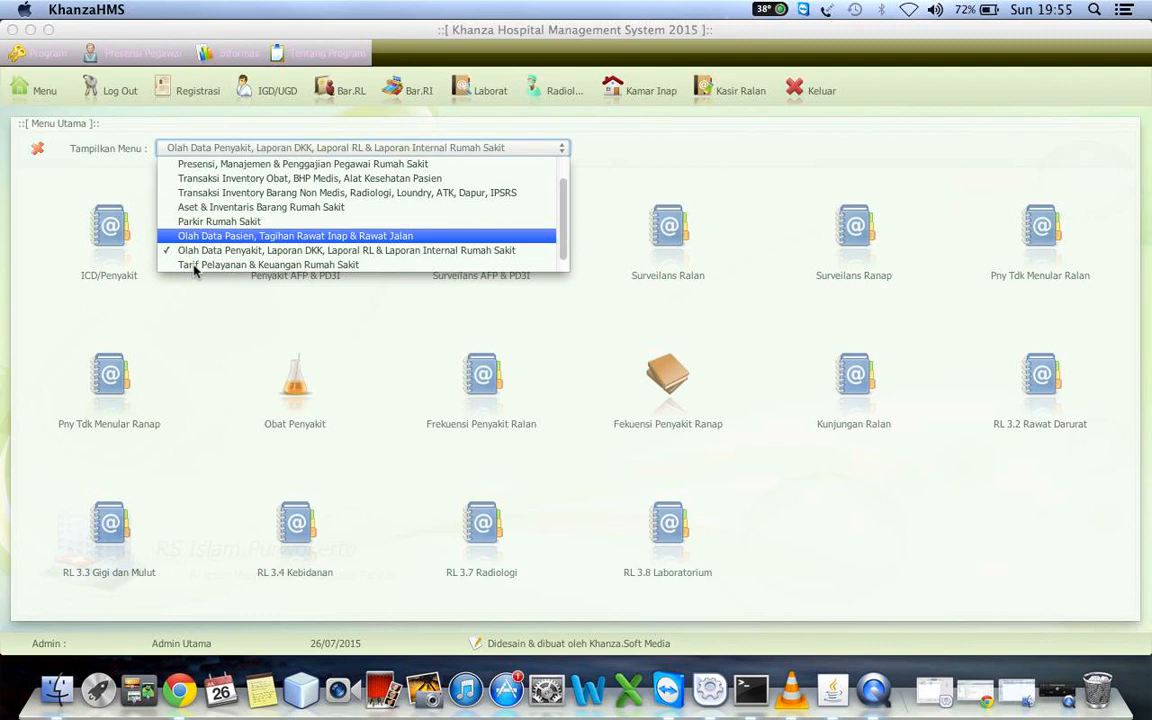
key("Return")
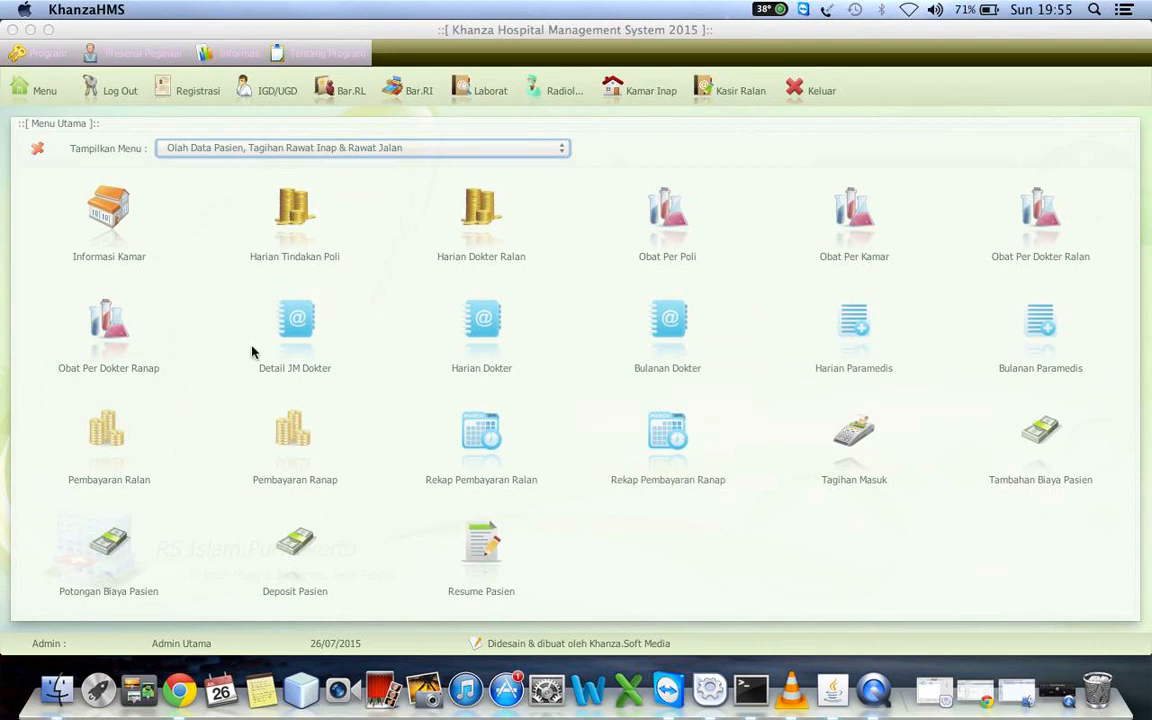
left_click(38, 94)
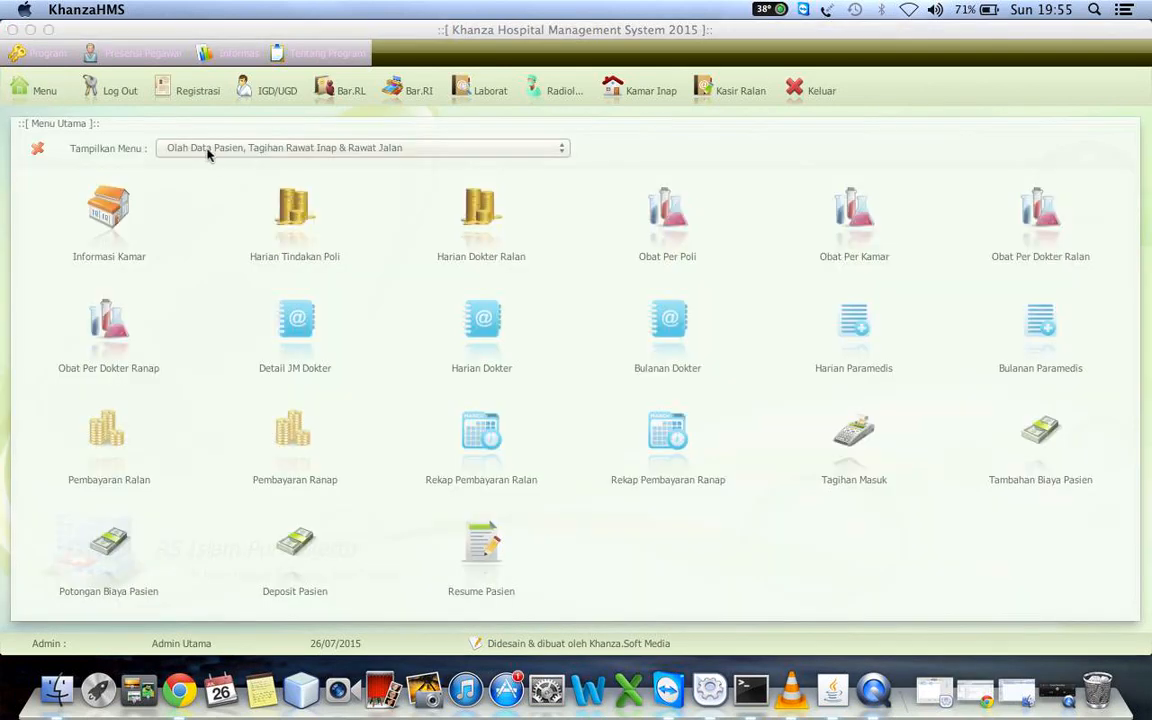
left_click(208, 153)
key("Up")
key("Up")
key("Up")
key("Up")
key("Up")
key("Up")
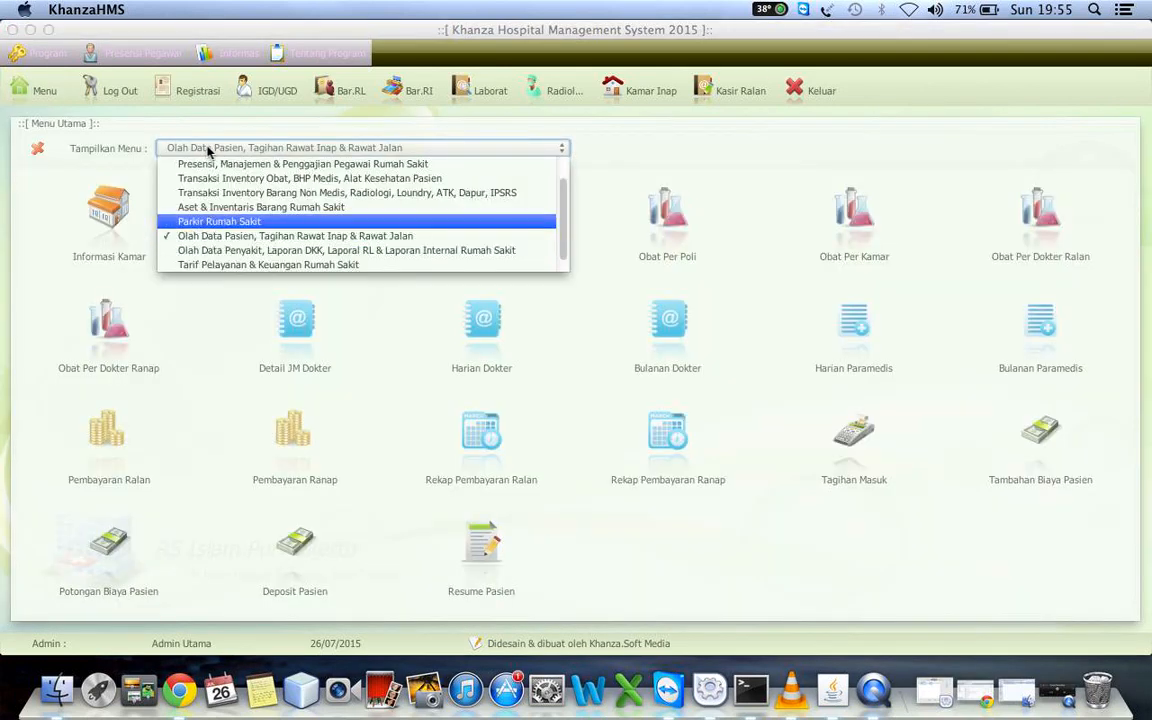
key("Up")
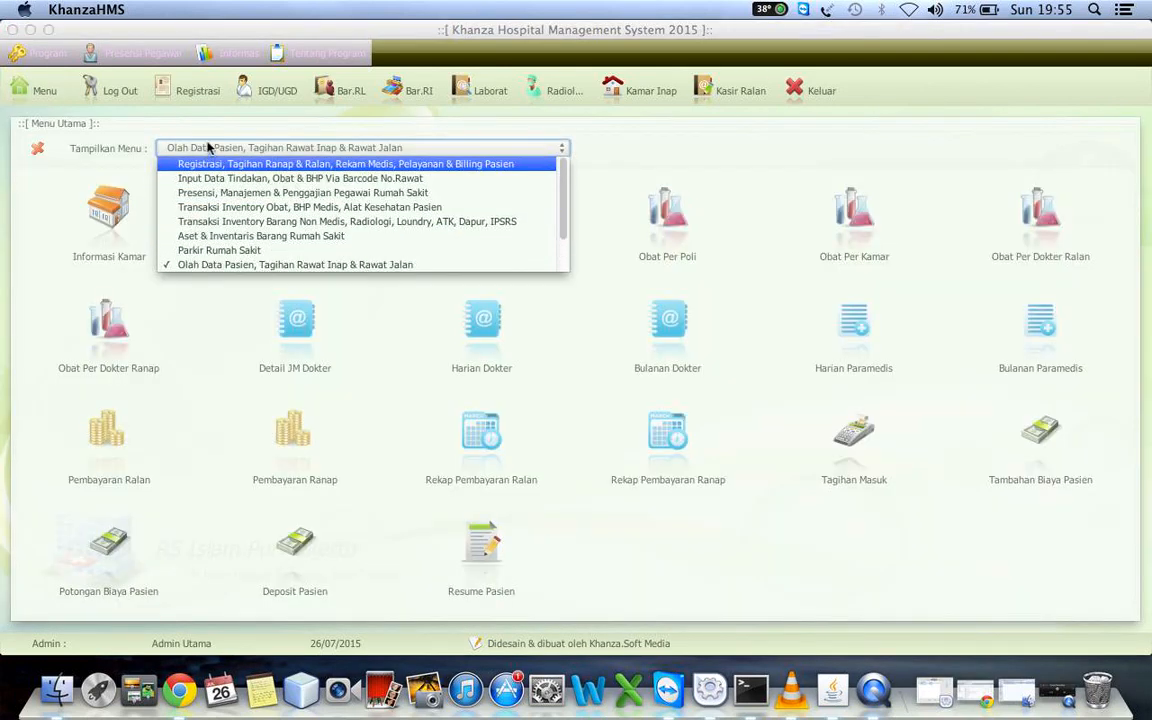
View today's examination registrations (Registrasi) and open today's emergency registrations (IGD/UGD)
left_click(192, 90)
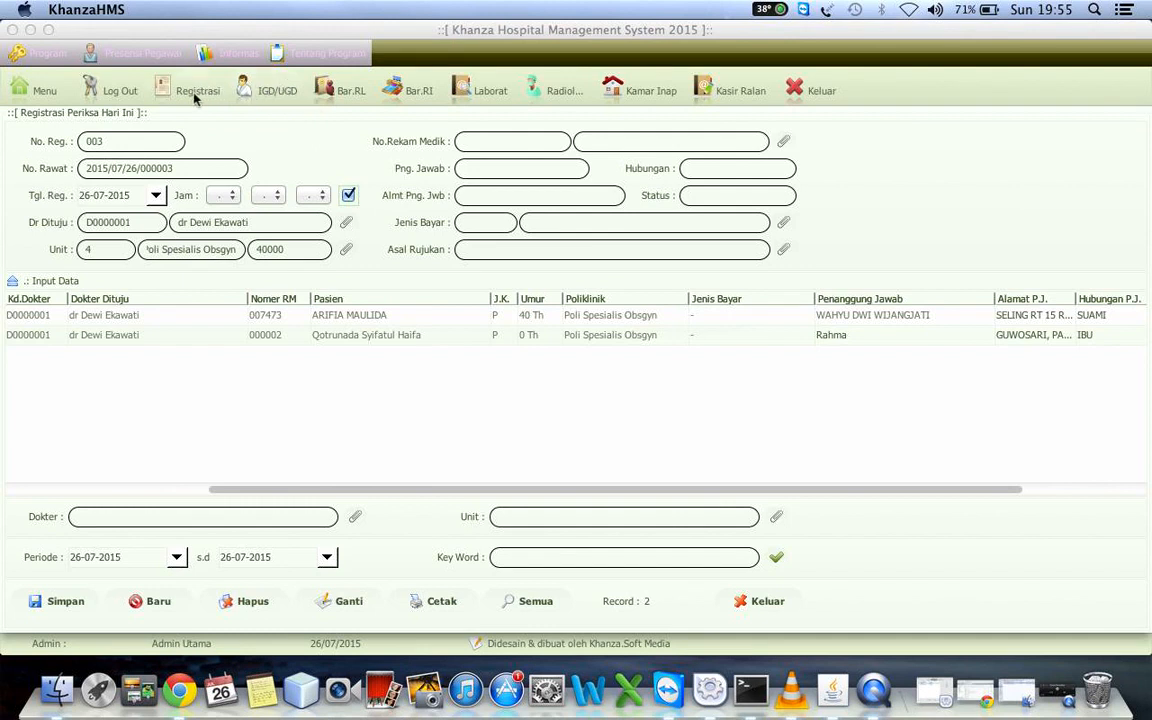
left_click(265, 89)
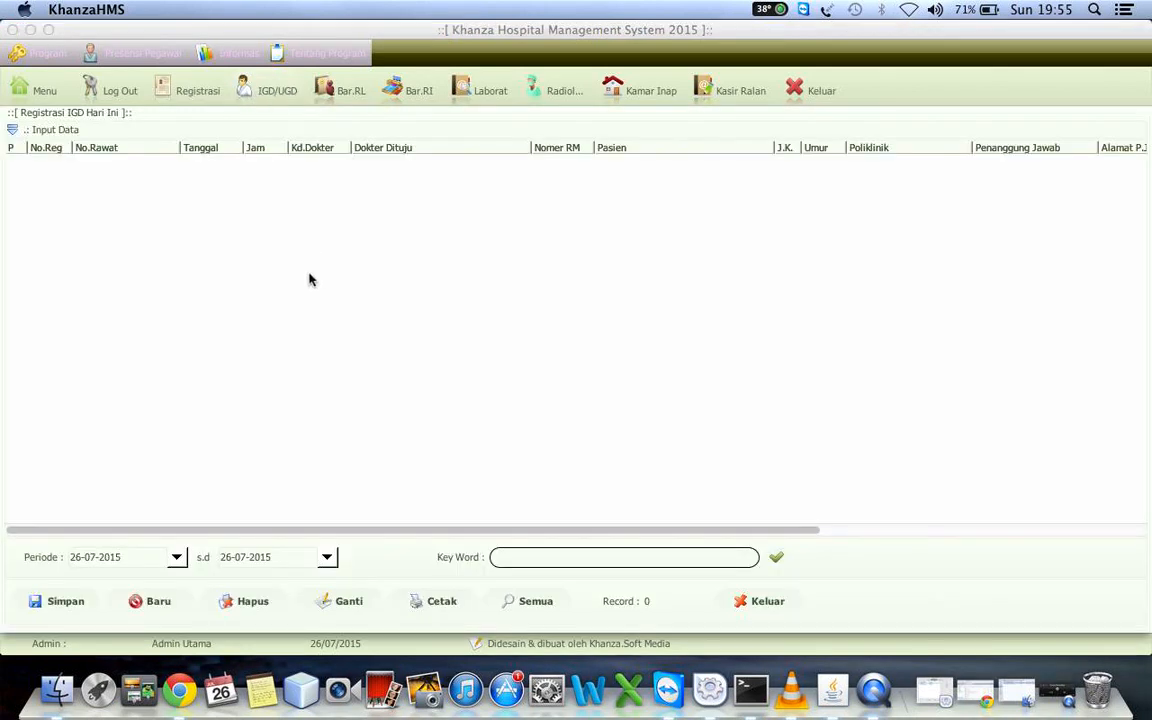
left_click(141, 127)
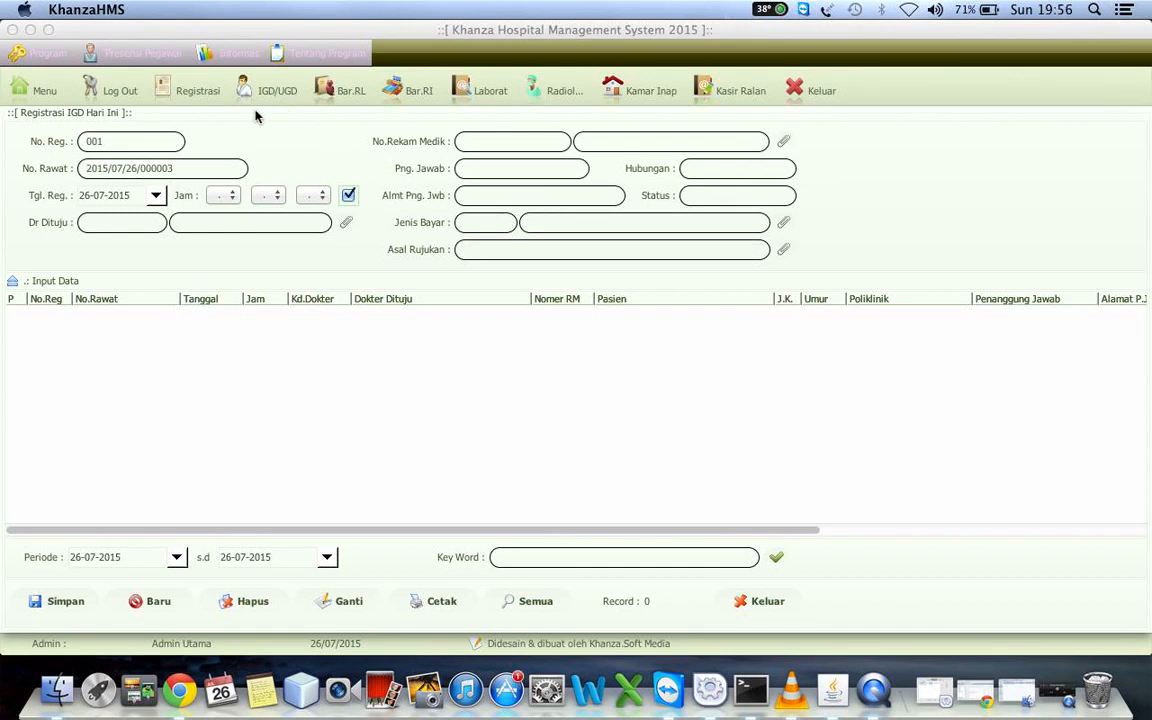
Switch the main menu to the group Registrasi, Tagihan Ranap & Ralan, Rekam Medis, Pelayanan & Billing Pasien and view the patient diagnosis history
left_click(31, 90)
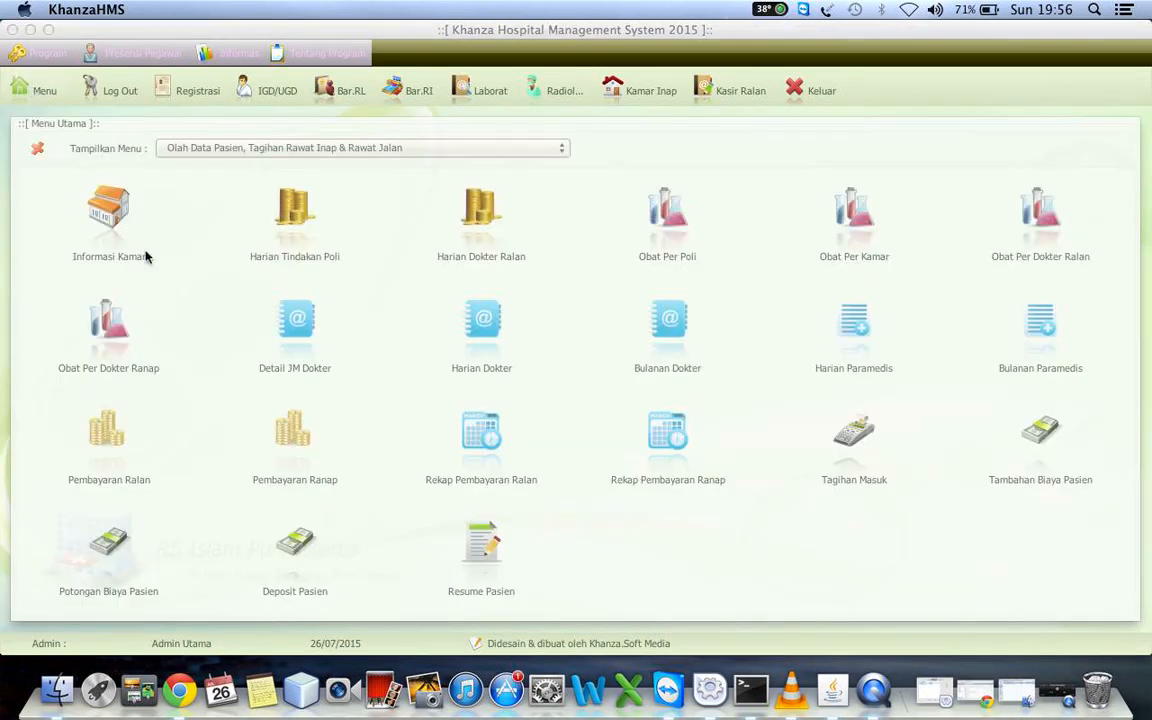
left_click(415, 150)
key("Up")
key("Up")
key("Up")
key("Up")
key("Up")
key("Up")
key("Up")
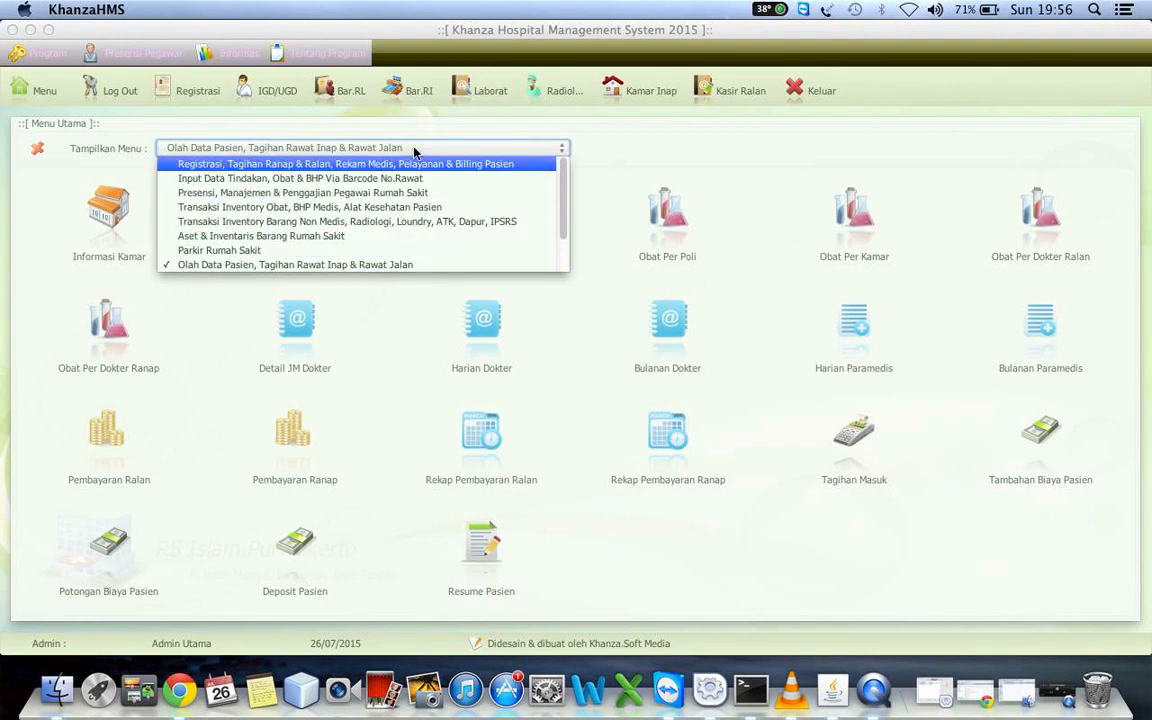
left_click(320, 165)
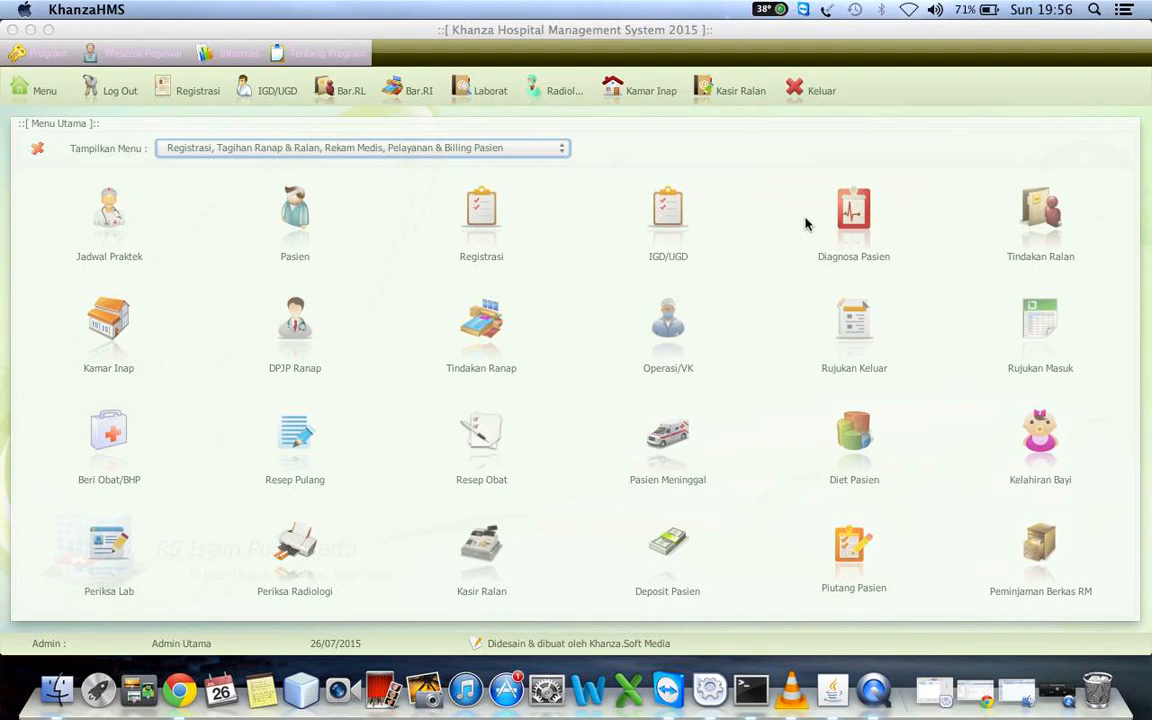
left_click(857, 215)
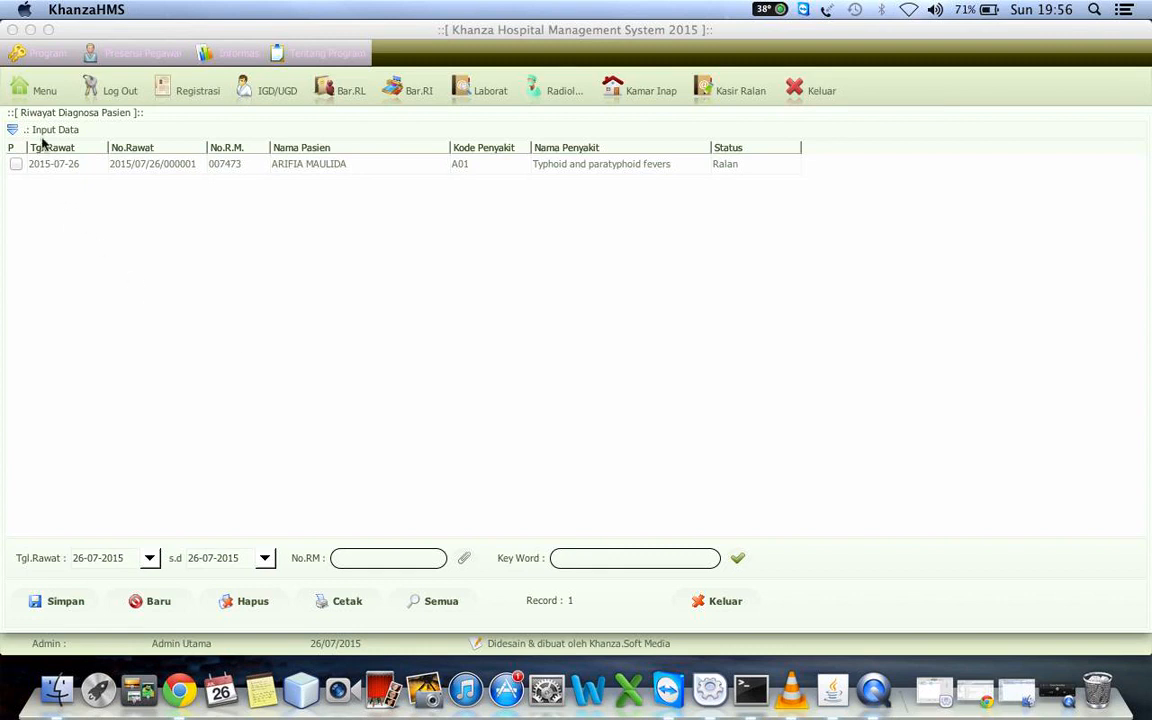
Open the incoming referral data (Rujukan Masuk), append Yogyakarta to the referrer address of the Puskesmas Kasihan record and save the change
left_click(36, 93)
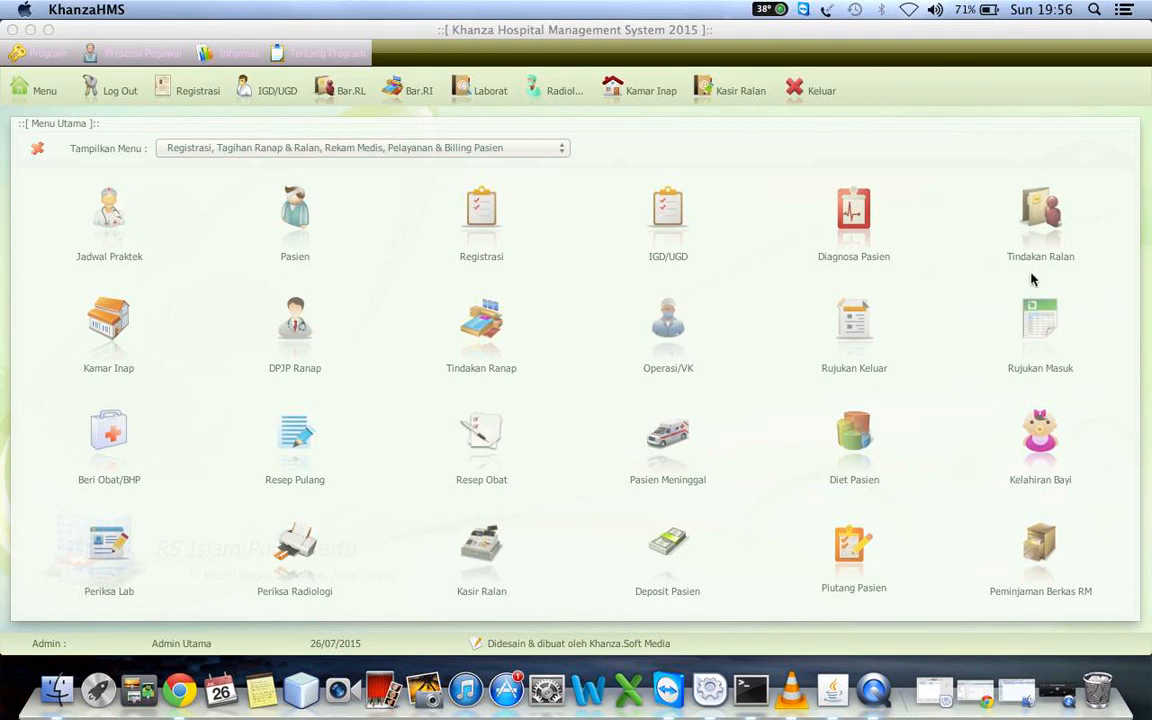
left_click(1045, 322)
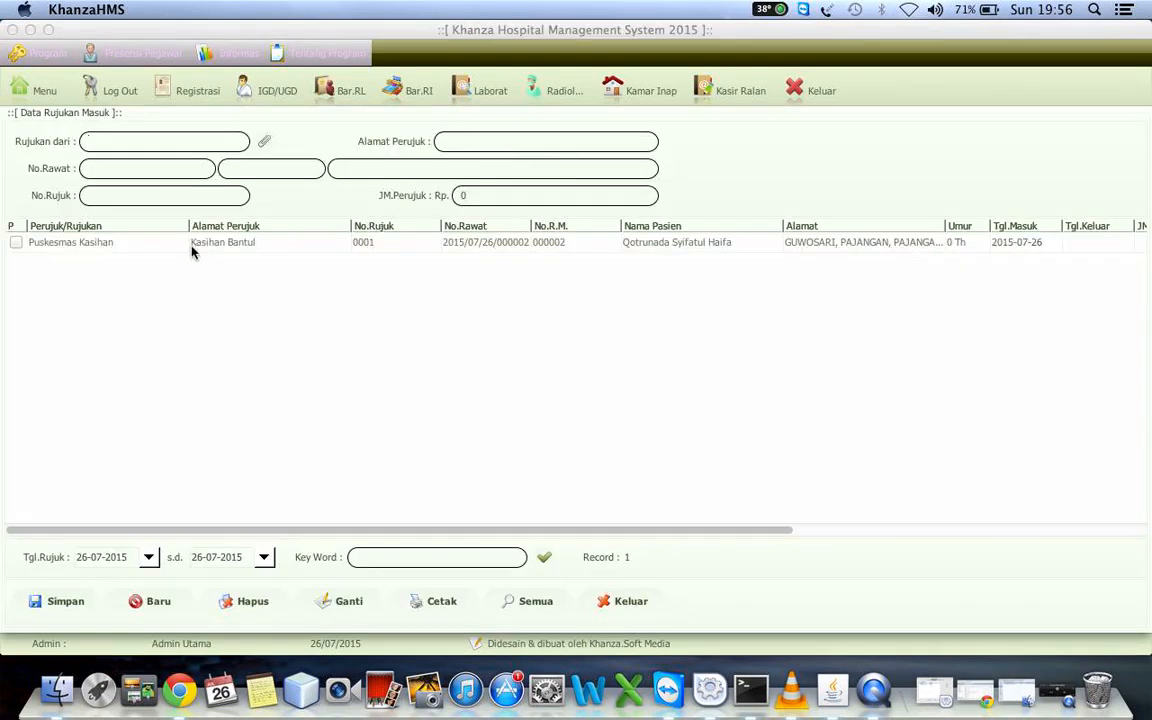
left_click(237, 244)
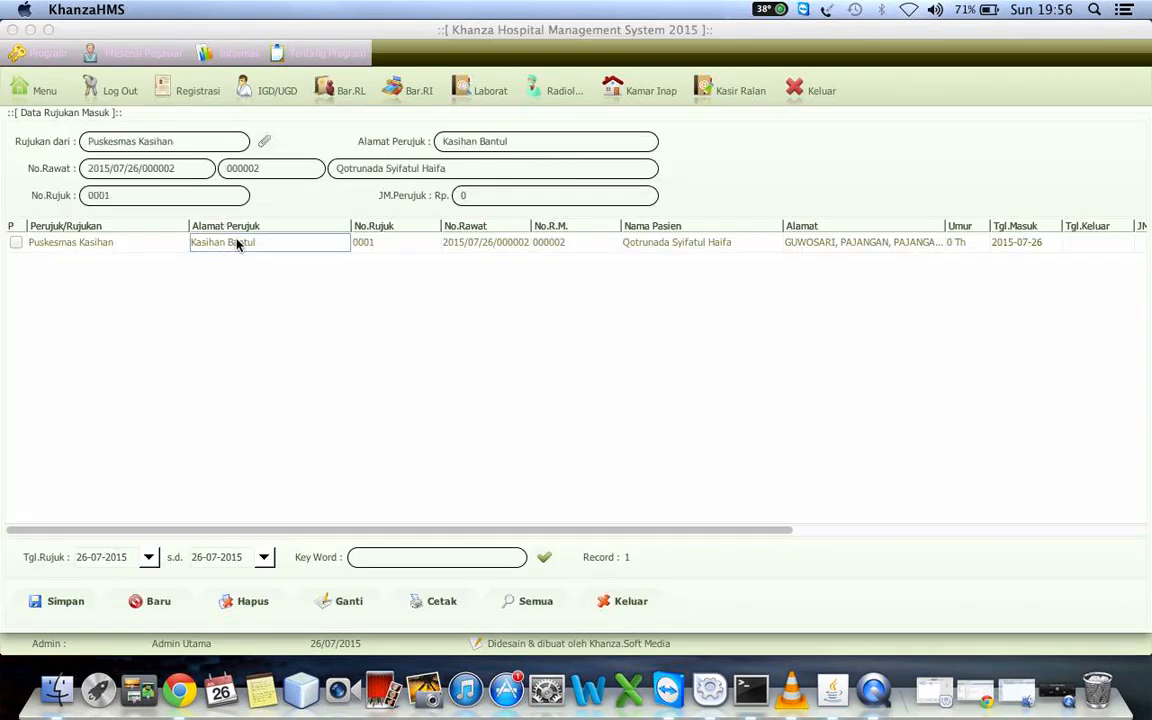
left_click(518, 139)
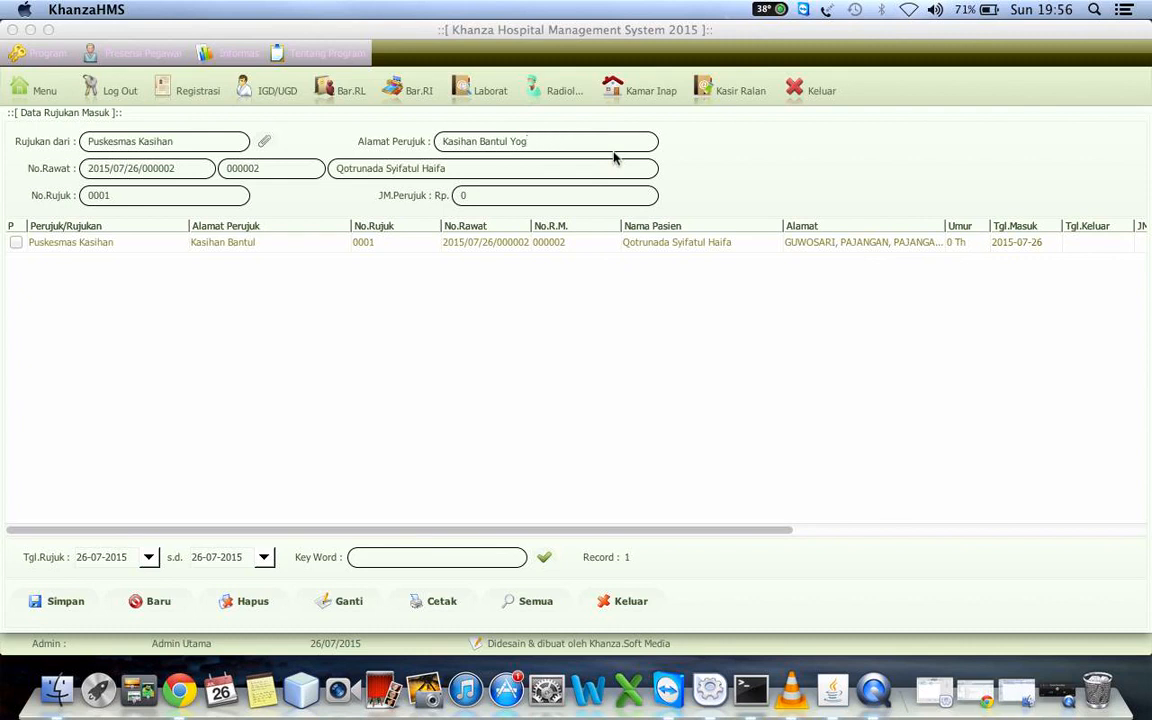
type("Yogyakarta")
left_click(345, 607)
left_click(250, 244)
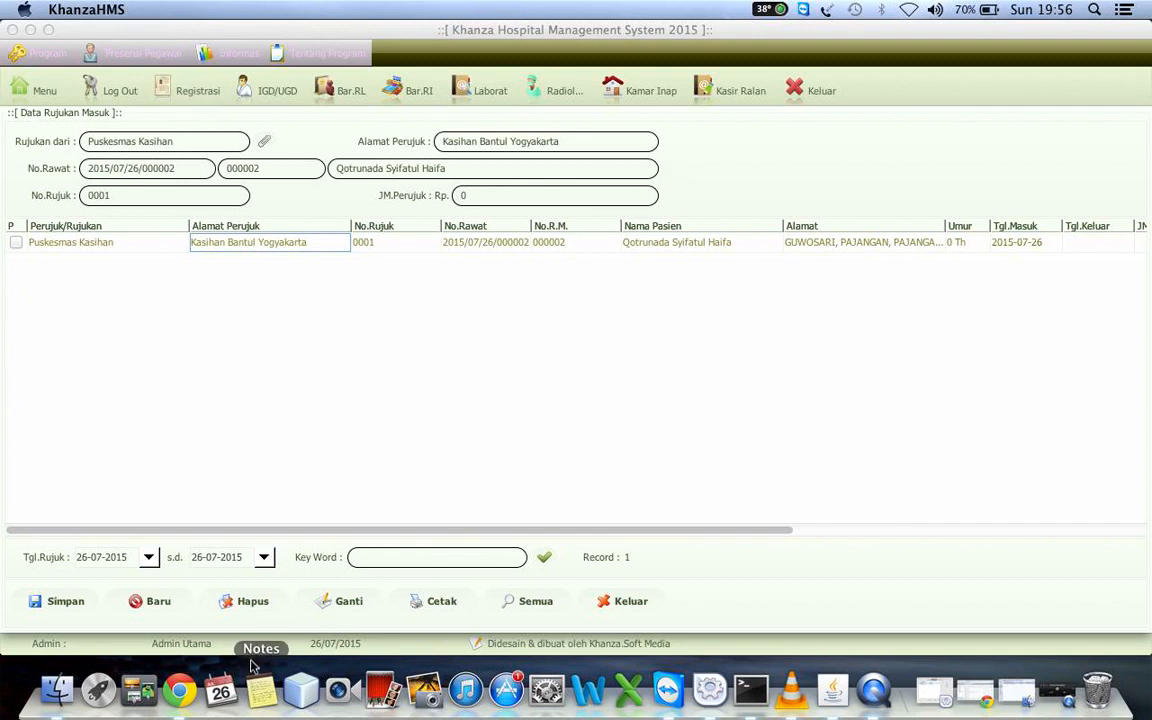
Return to today's examination registrations and view the actions available for the second patient's registration
left_click(35, 91)
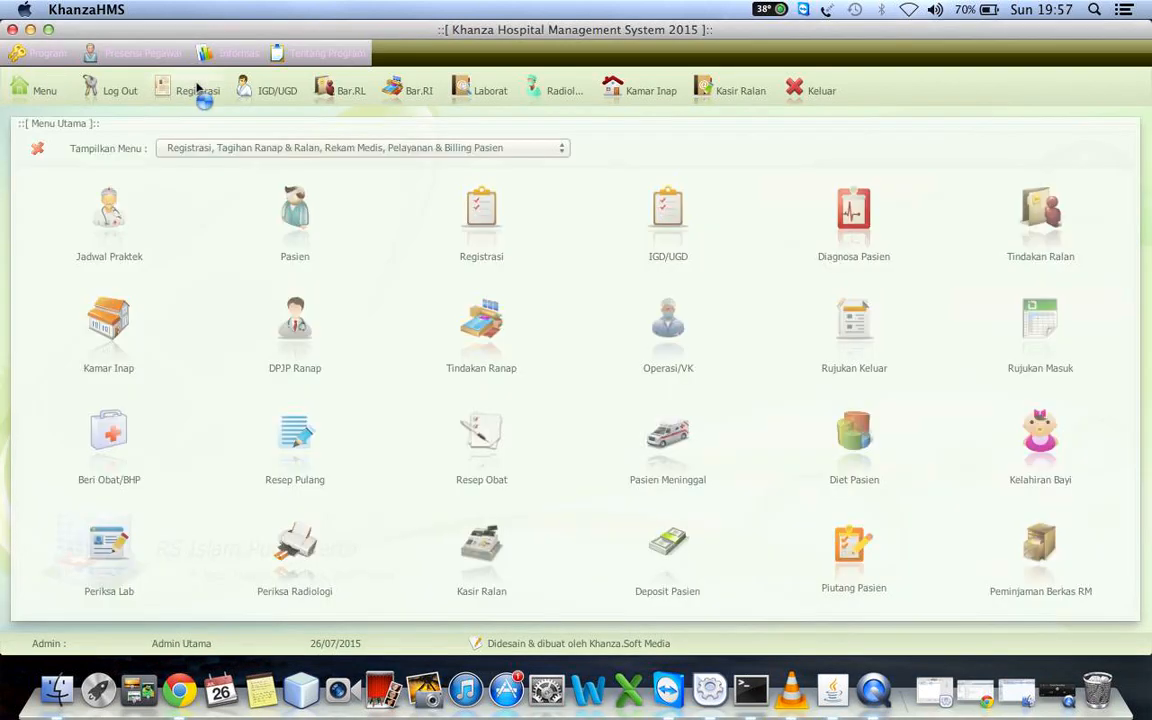
left_click(199, 90)
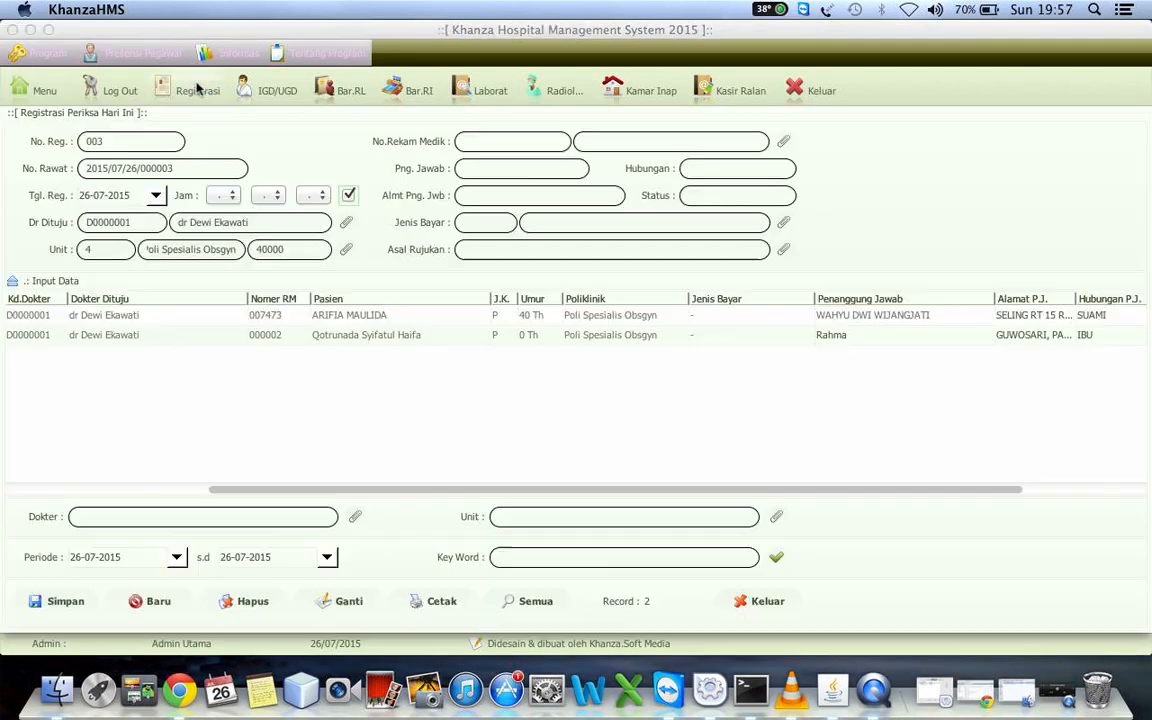
right_click(174, 344)
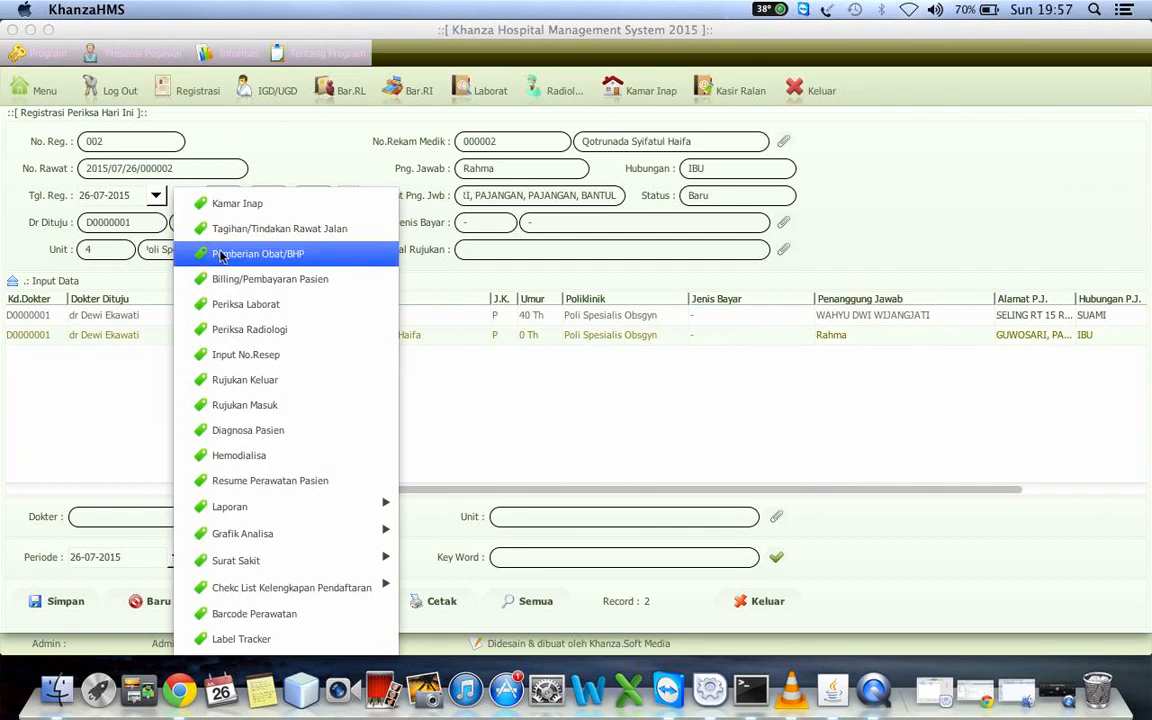
left_click(609, 404)
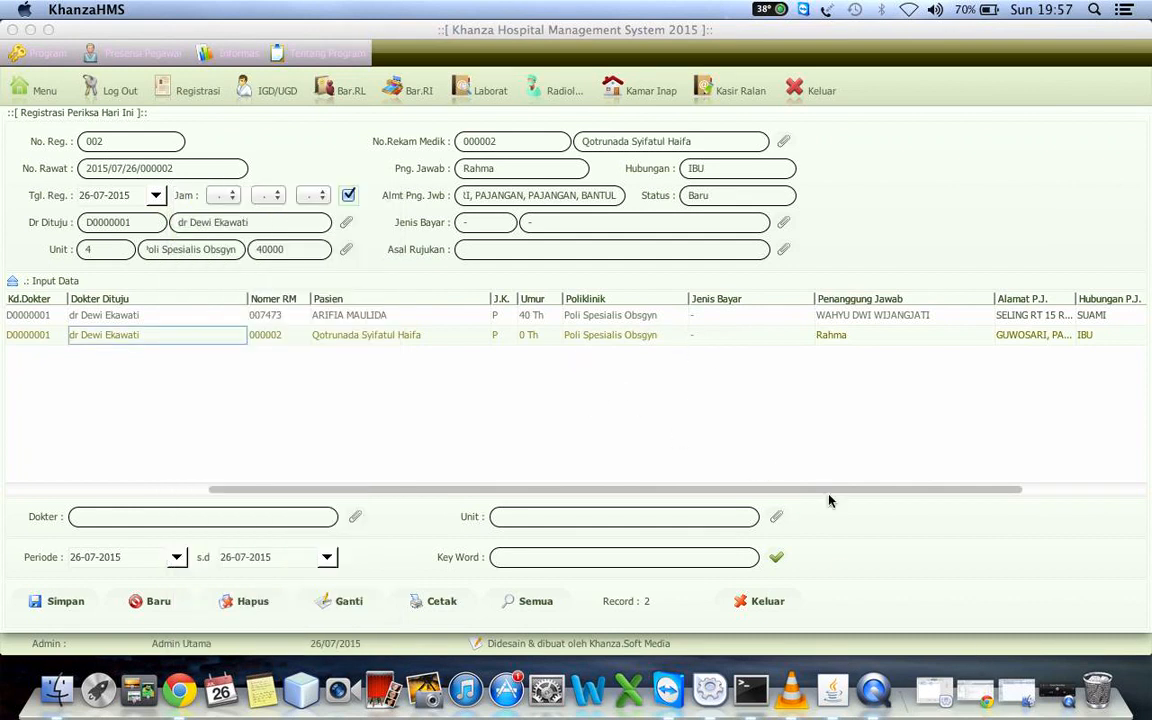
left_click(873, 697)
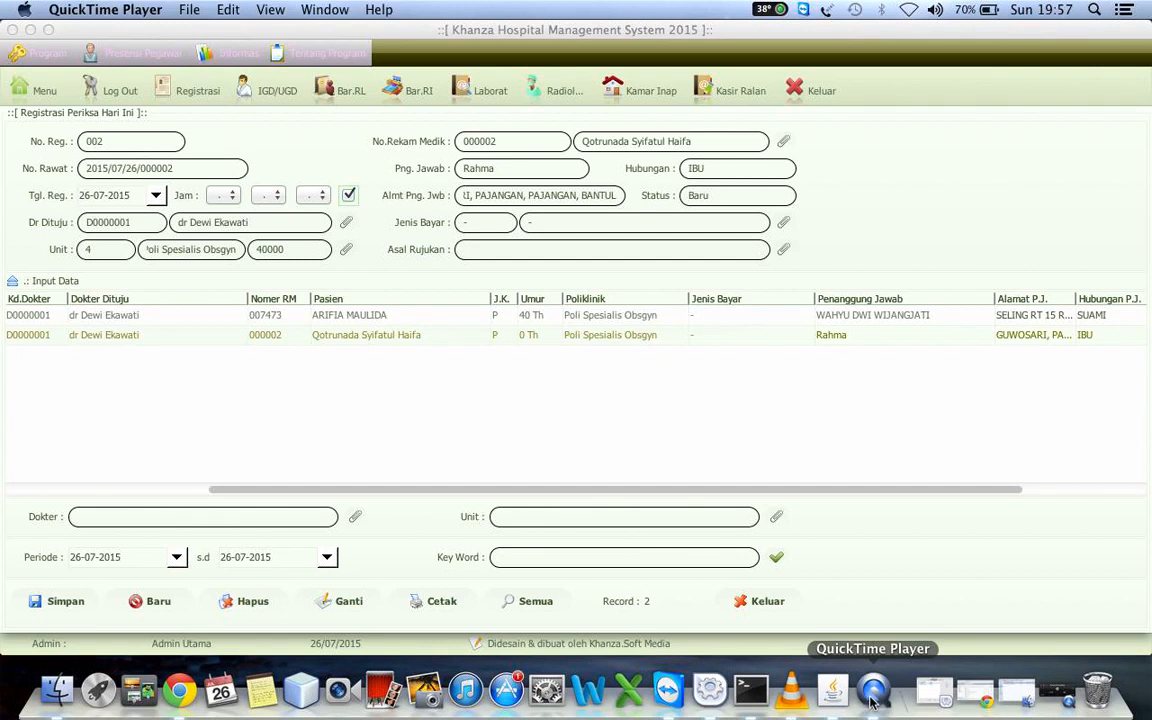